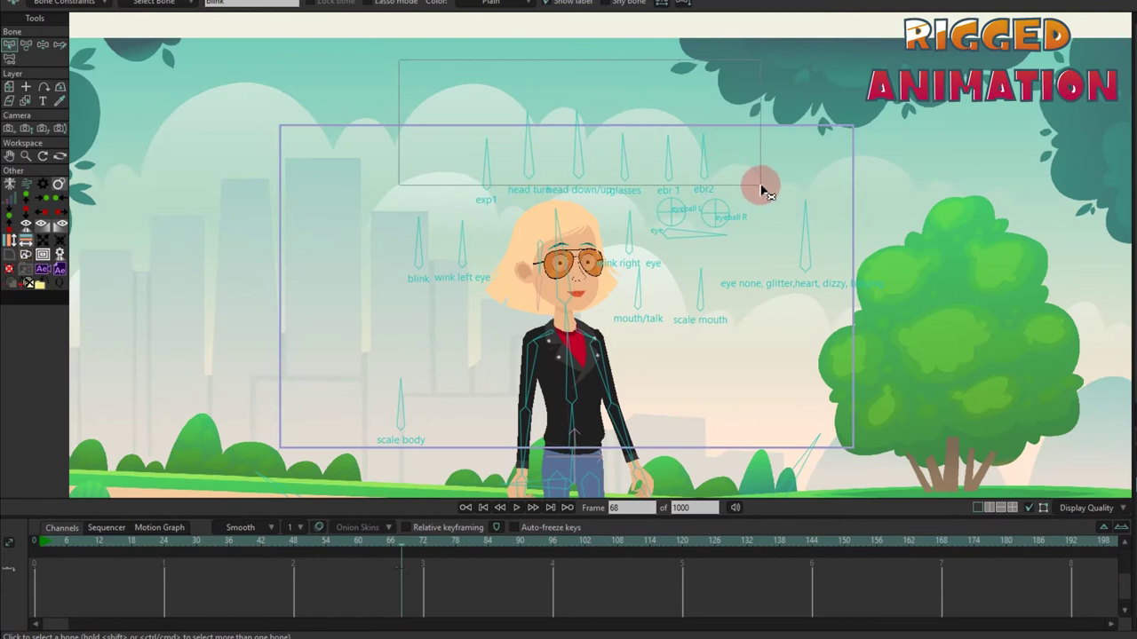
# - Select all the labelled control bones around the head, body, hands and shadows of the character rig
pyautogui.scroll(2, 616, 219)
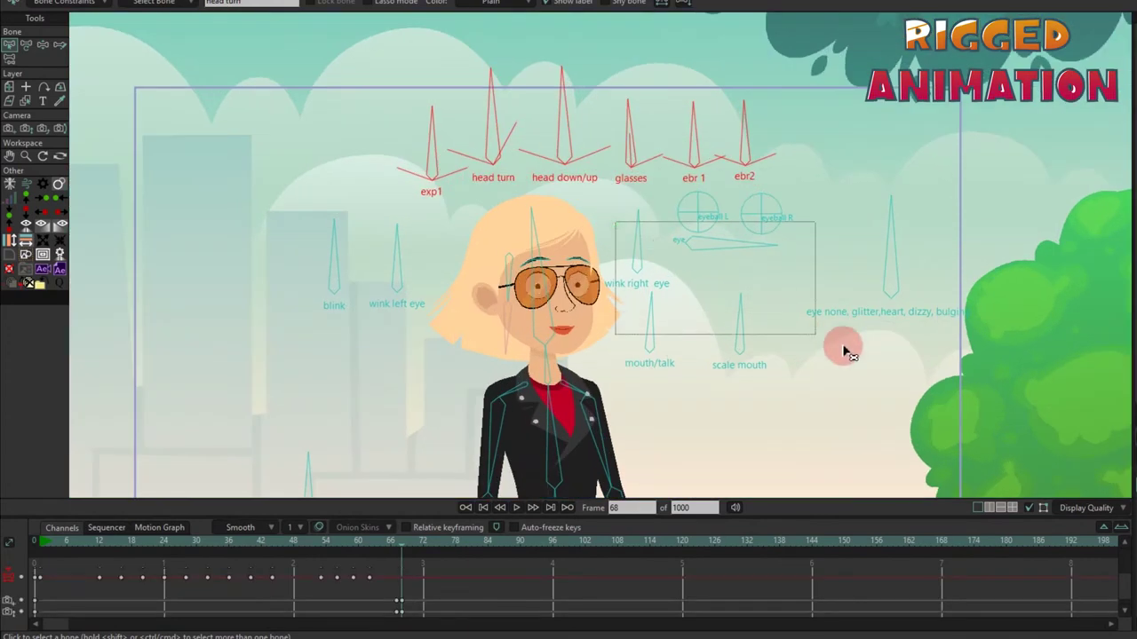
pyautogui.moveTo(848, 351); pyautogui.dragTo(921, 373)
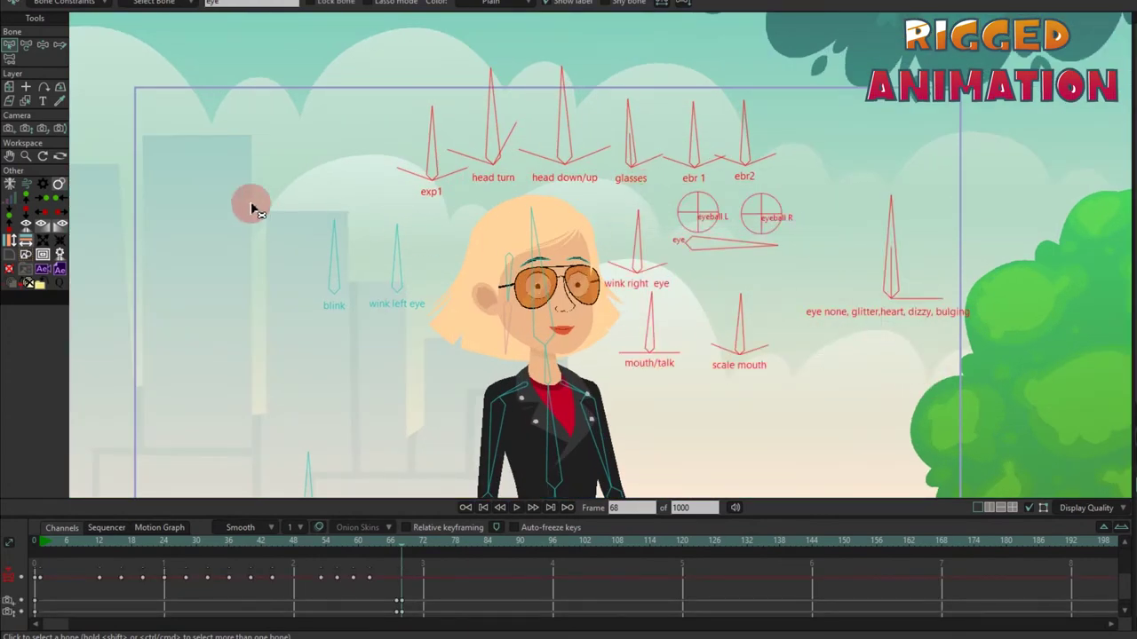
pyautogui.moveTo(421, 340); pyautogui.dragTo(422, 341)
pyautogui.scroll(-3, 422, 346)
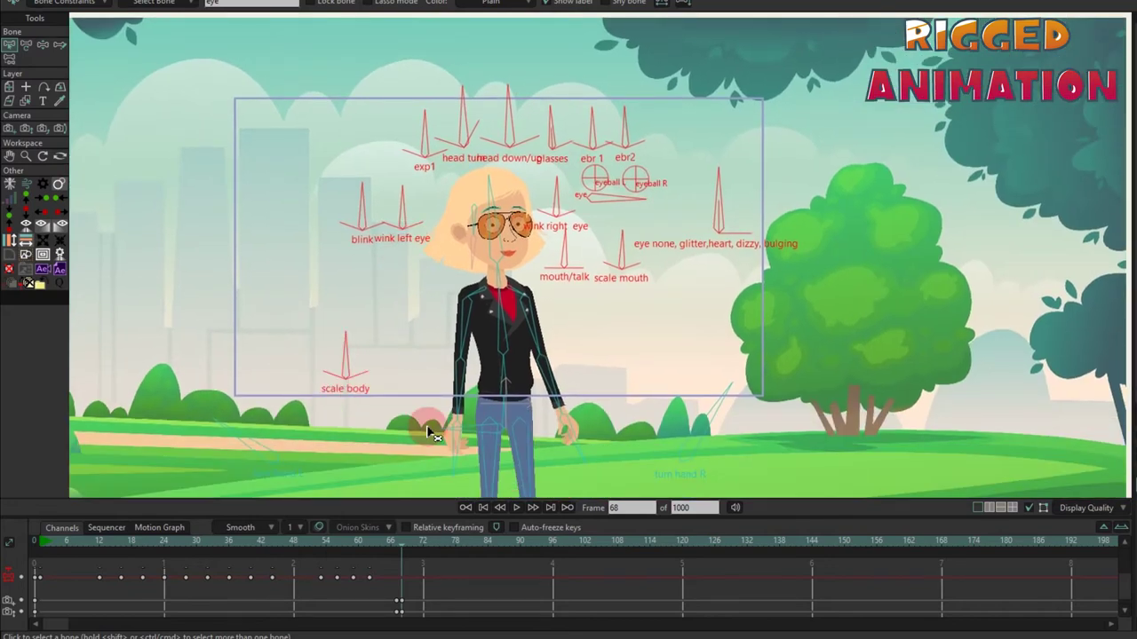
pyautogui.moveTo(429, 433); pyautogui.dragTo(420, 268)
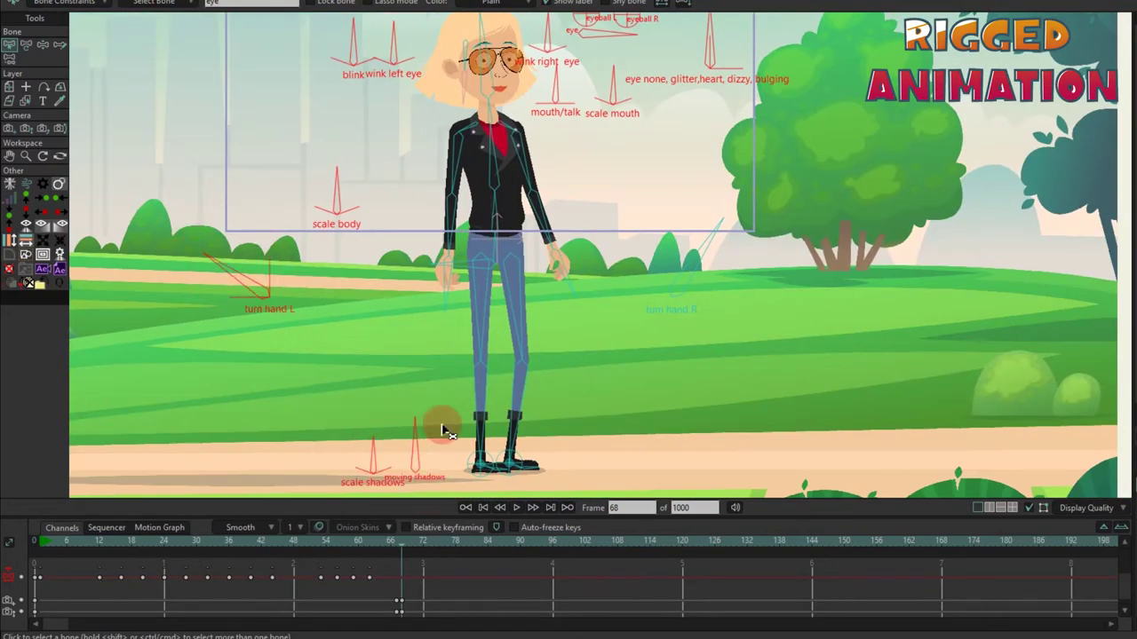
# - Try green as the color of the selected control bones, and settle on red
pyautogui.click(511, 3)
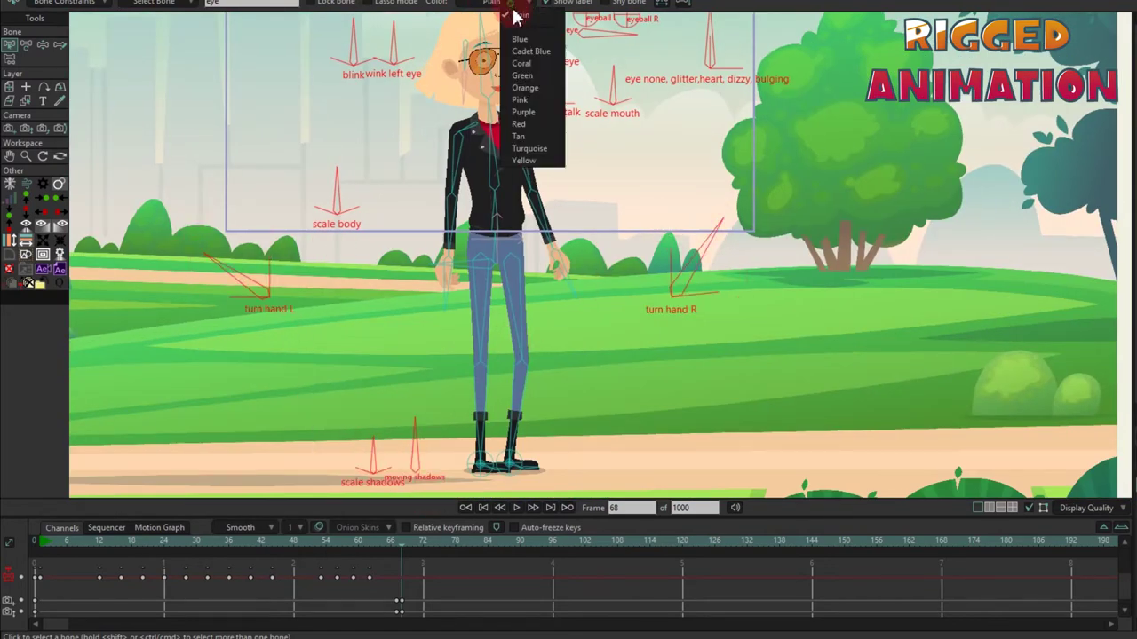
pyautogui.click(522, 75)
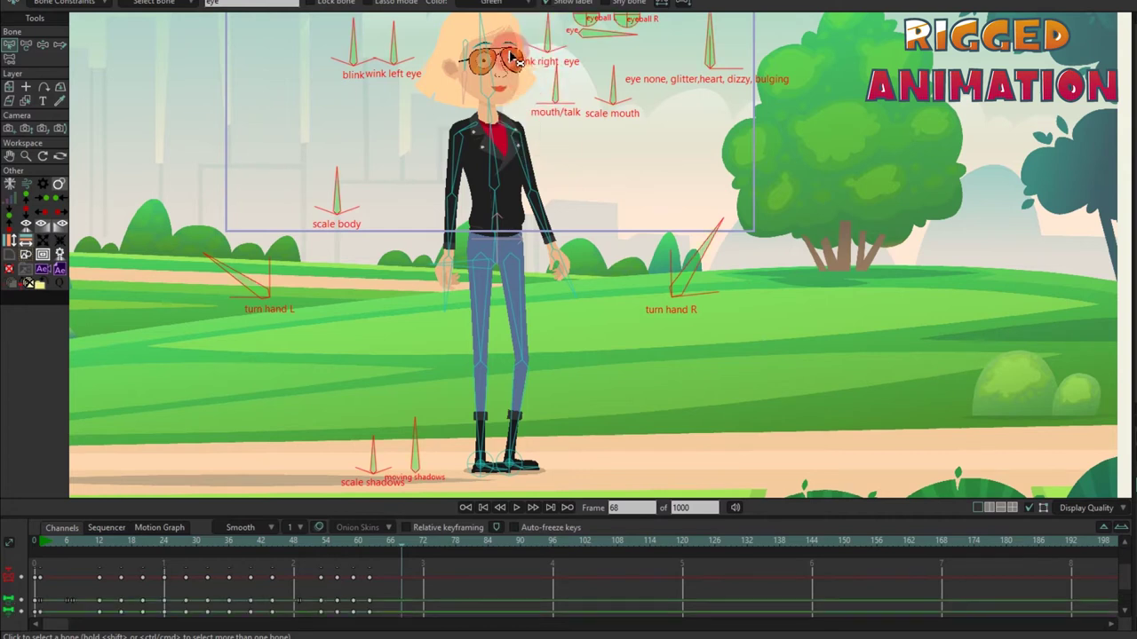
pyautogui.click(494, 4)
pyautogui.click(500, 125)
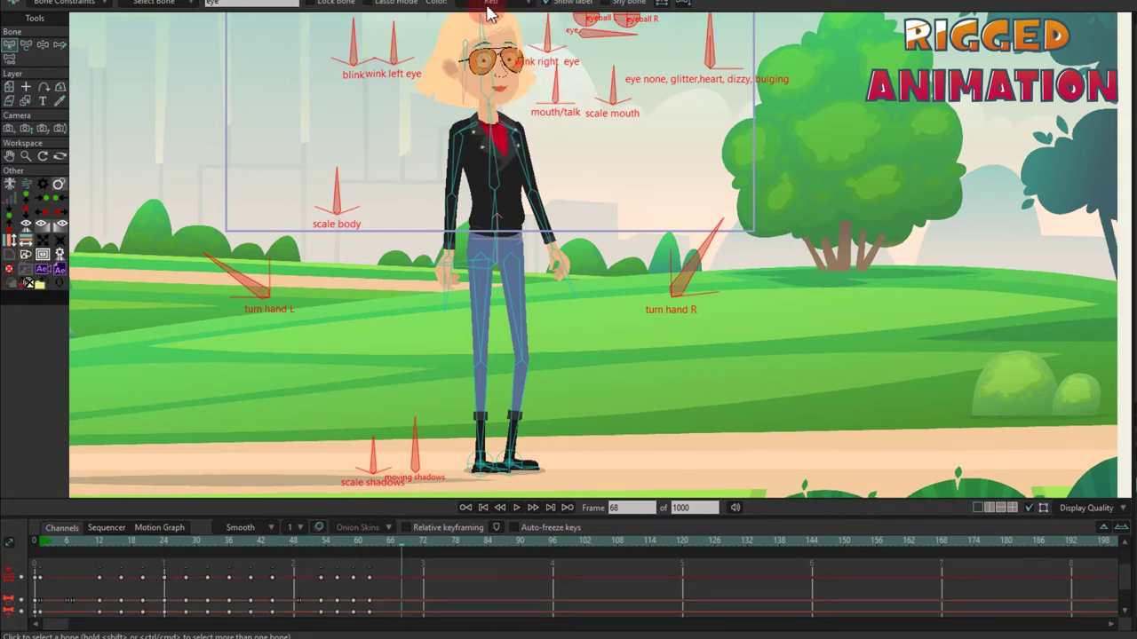
pyautogui.scroll(-3, 578, 214)
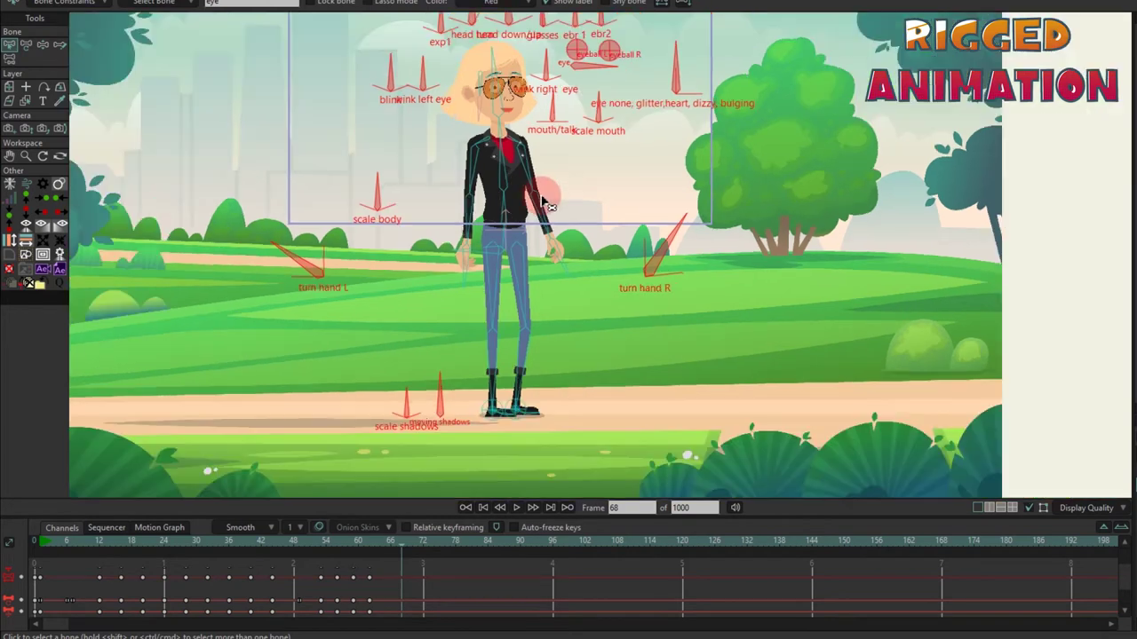
pyautogui.click(578, 213)
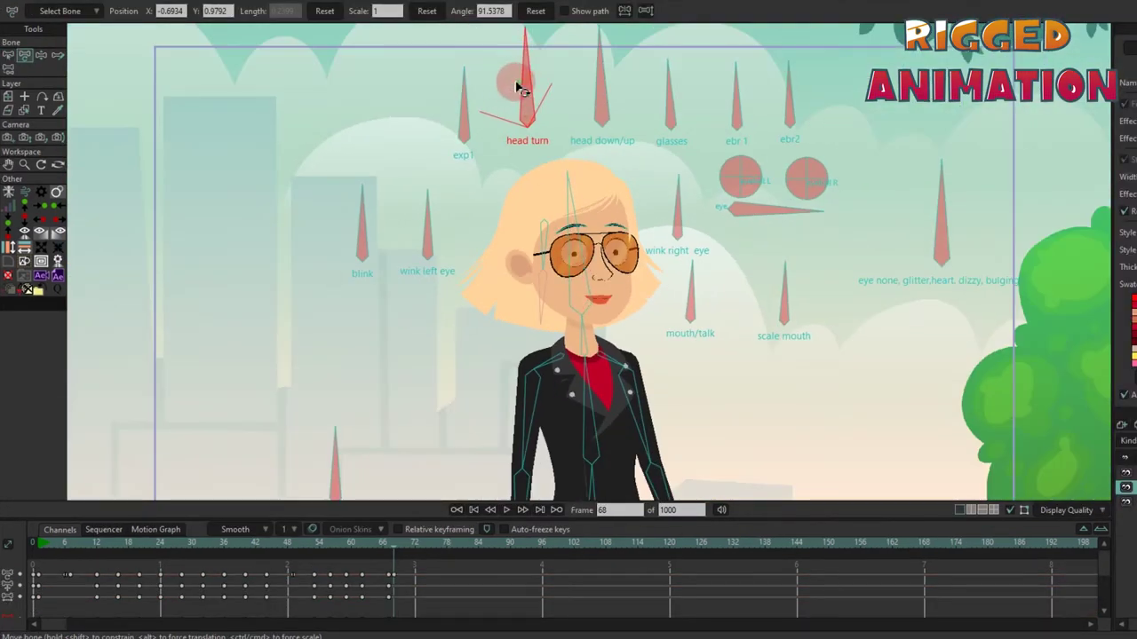
# - Test the head turn and head down/up control bones by rotating them, resetting each bone's angle
pyautogui.moveTo(521, 84); pyautogui.dragTo(607, 122)
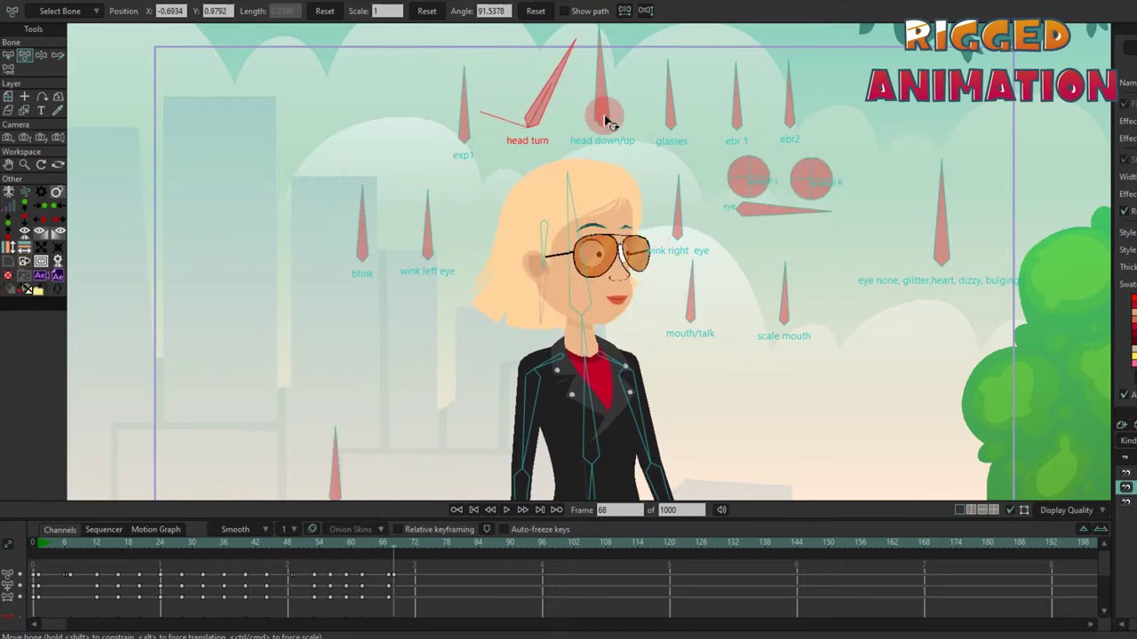
pyautogui.click(537, 12)
pyautogui.moveTo(578, 83); pyautogui.dragTo(627, 216)
pyautogui.click(536, 11)
pyautogui.click(536, 11)
# - Rotate the glasses bone to take the sunglasses off, and test the blink bone, resetting its angle
pyautogui.moveTo(671, 93); pyautogui.dragTo(746, 210)
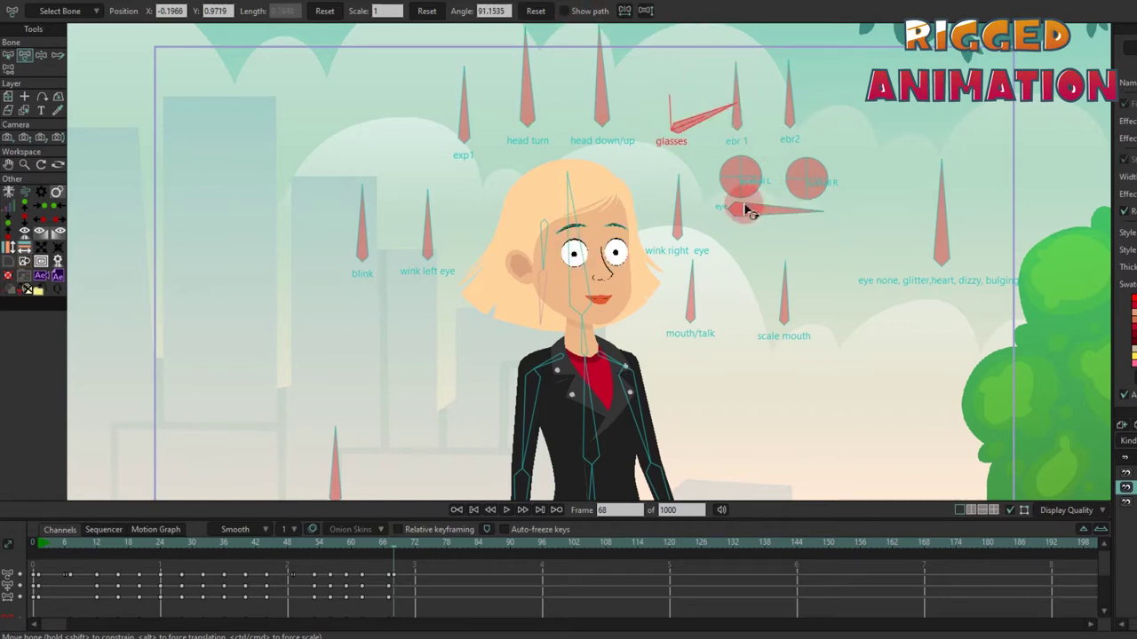
pyautogui.moveTo(373, 238); pyautogui.dragTo(463, 310)
pyautogui.click(535, 10)
# - Test the wink left eye and wink right eye bones by rotating them, resetting each angle
pyautogui.scroll(3, 569, 231)
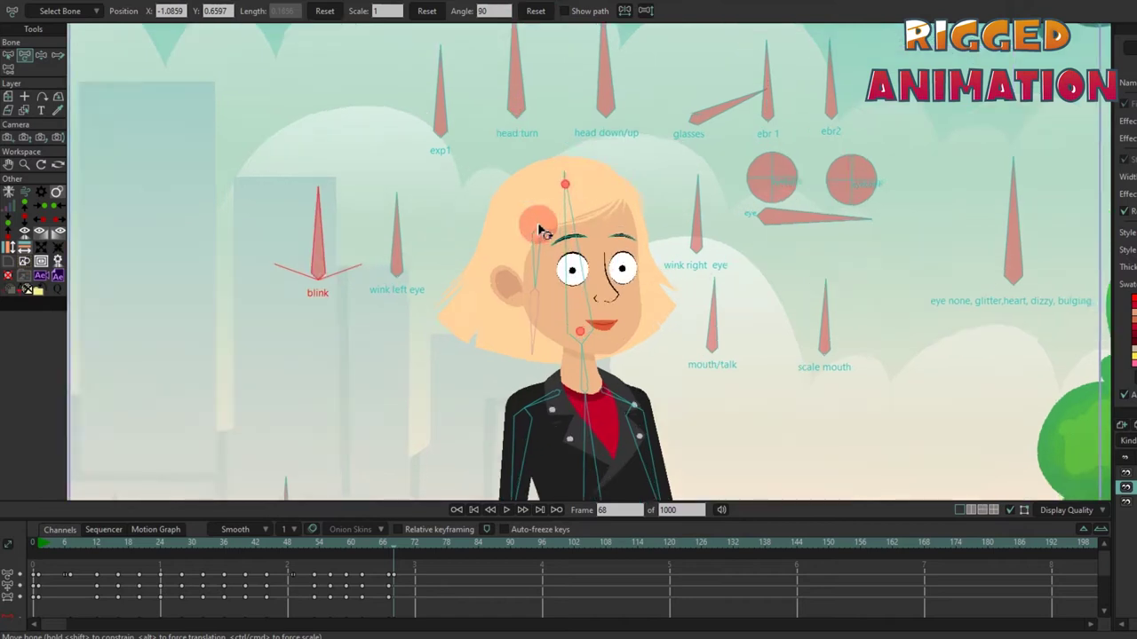
pyautogui.moveTo(275, 251); pyautogui.dragTo(461, 305)
pyautogui.click(535, 10)
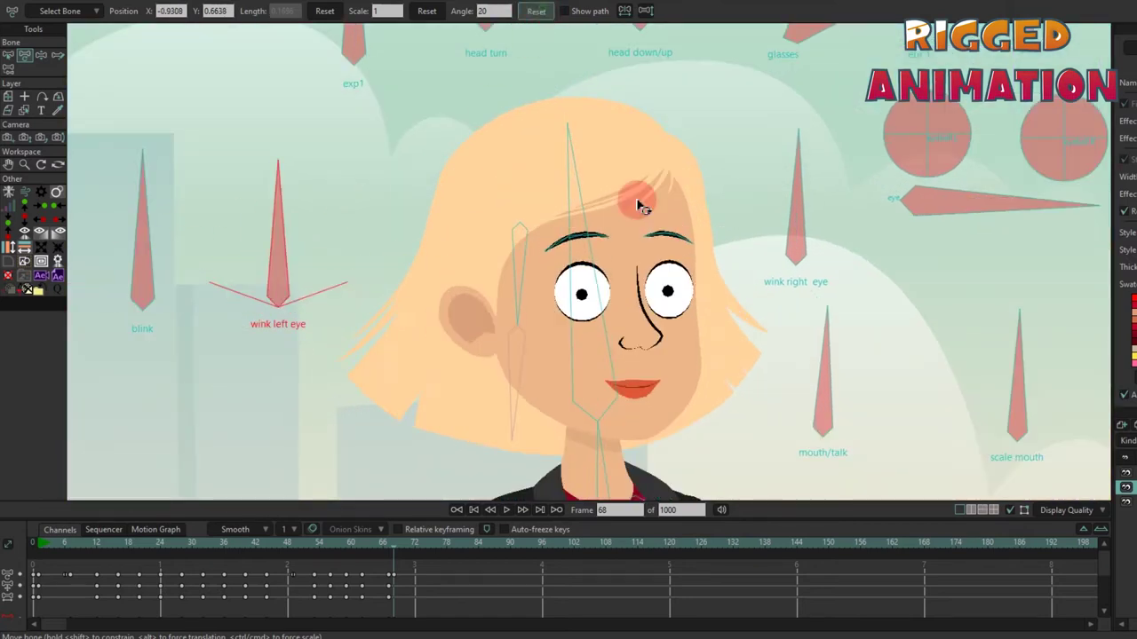
pyautogui.moveTo(795, 215); pyautogui.dragTo(711, 127)
pyautogui.click(535, 10)
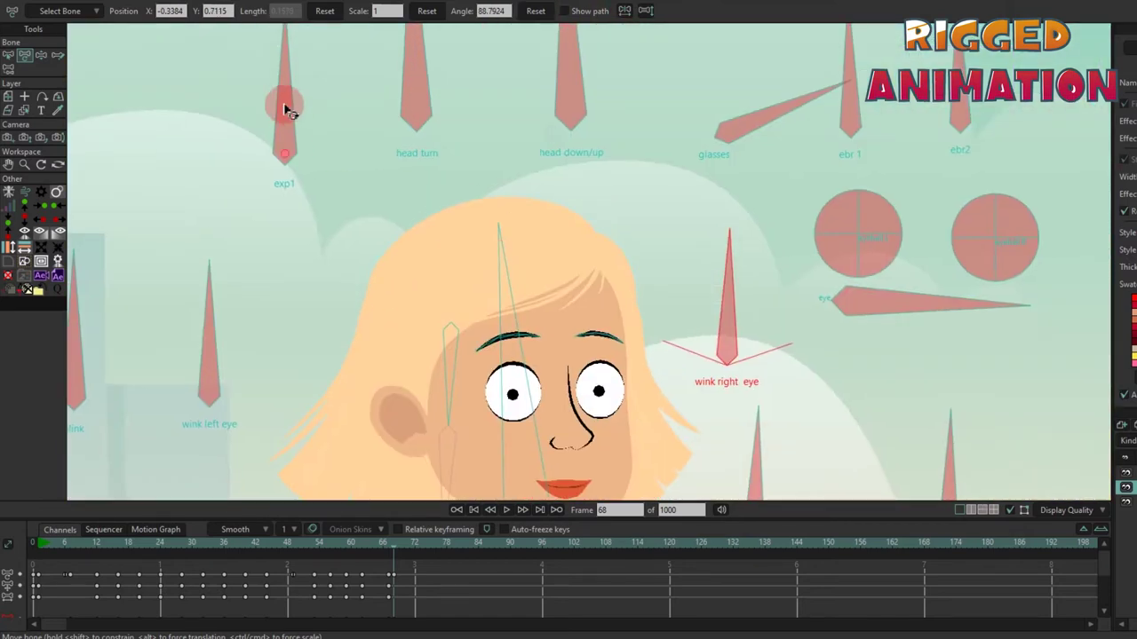
# - Test the exp1 bone and the head turn bone by rotating them, resetting each angle
pyautogui.moveTo(286, 109); pyautogui.dragTo(229, 192)
pyautogui.scroll(-2, 492, 292)
pyautogui.click(535, 11)
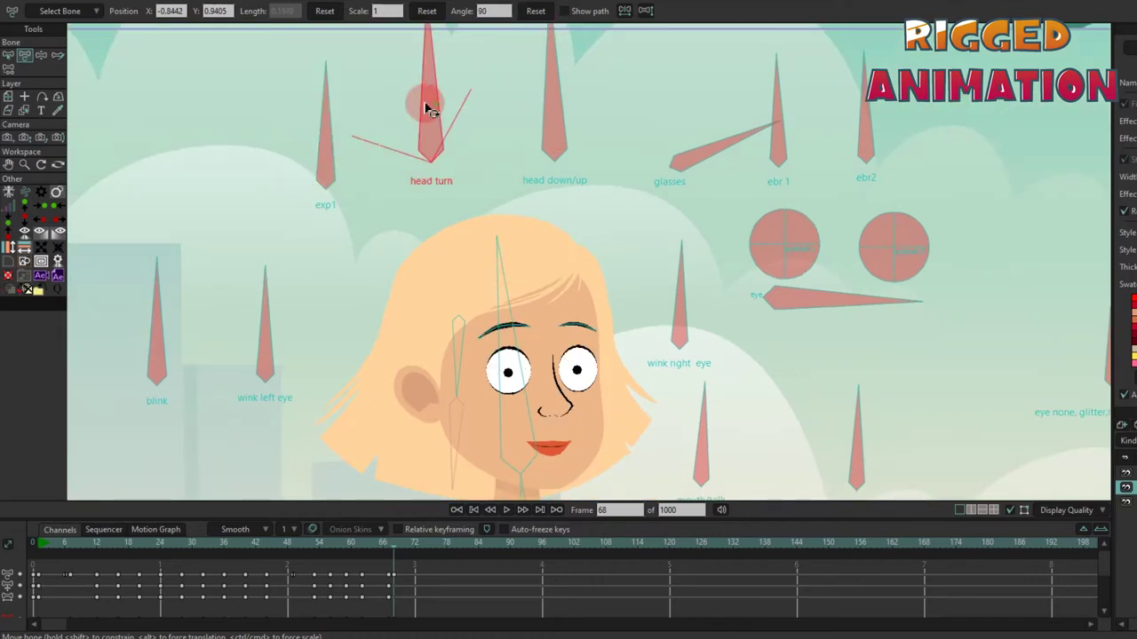
pyautogui.moveTo(426, 106); pyautogui.dragTo(502, 119)
pyautogui.click(536, 10)
pyautogui.scroll(-2, 631, 233)
# - Test the ebr 1 and wink right eye bones with an angle reset, and shift the gaze with the eye bone
pyautogui.moveTo(745, 80); pyautogui.dragTo(724, 65)
pyautogui.moveTo(658, 257); pyautogui.dragTo(608, 95)
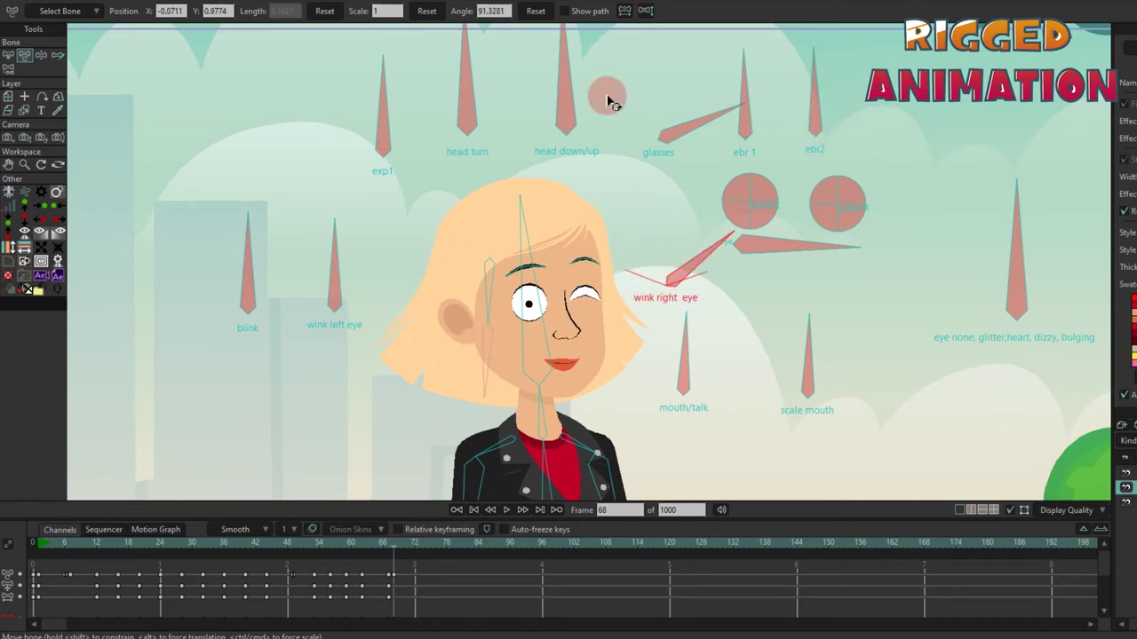
pyautogui.click(536, 10)
pyautogui.moveTo(748, 251); pyautogui.dragTo(781, 203)
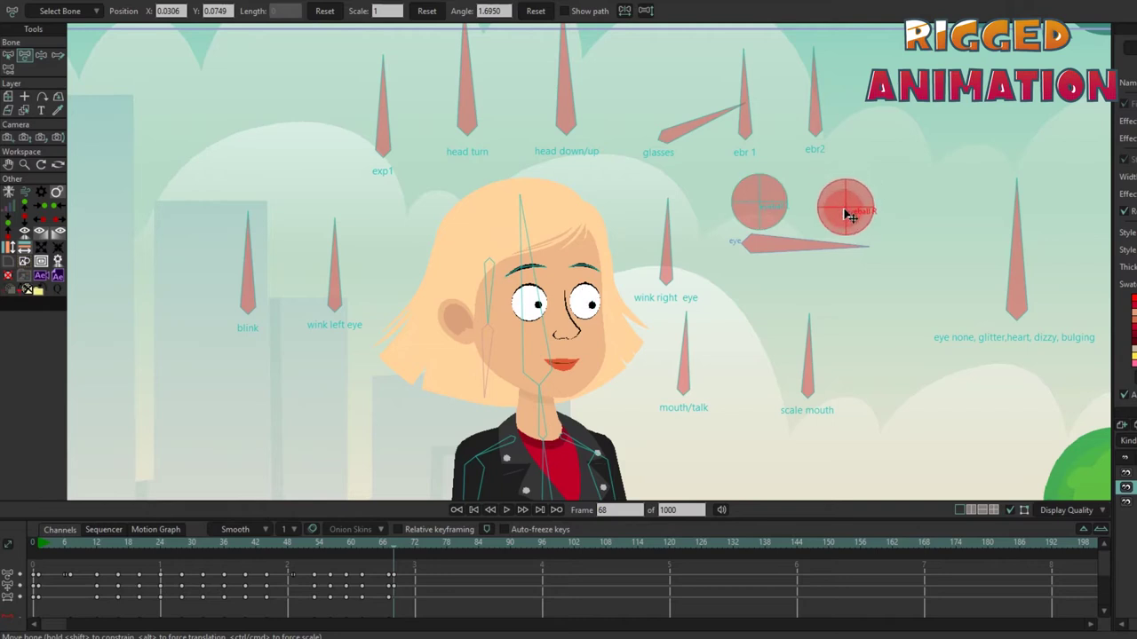
# - Test opening the mouth with the mouth/talk bone, and try the scale mouth bone at frame 68, resetting its angle
pyautogui.moveTo(737, 401); pyautogui.dragTo(749, 450)
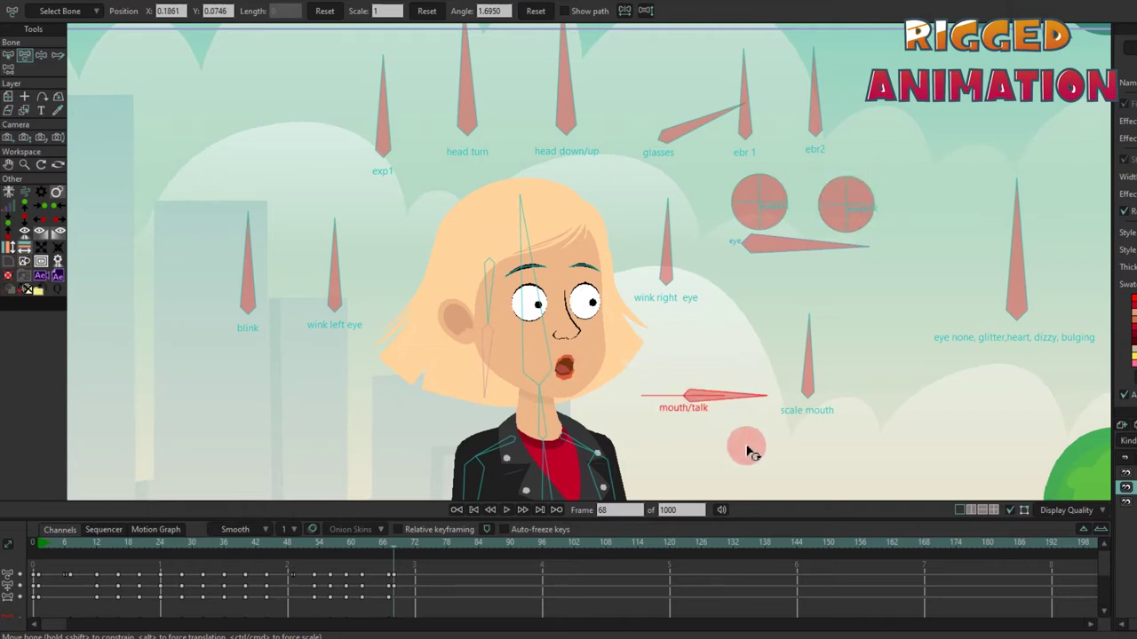
pyautogui.press('space')
pyautogui.click(392, 543)
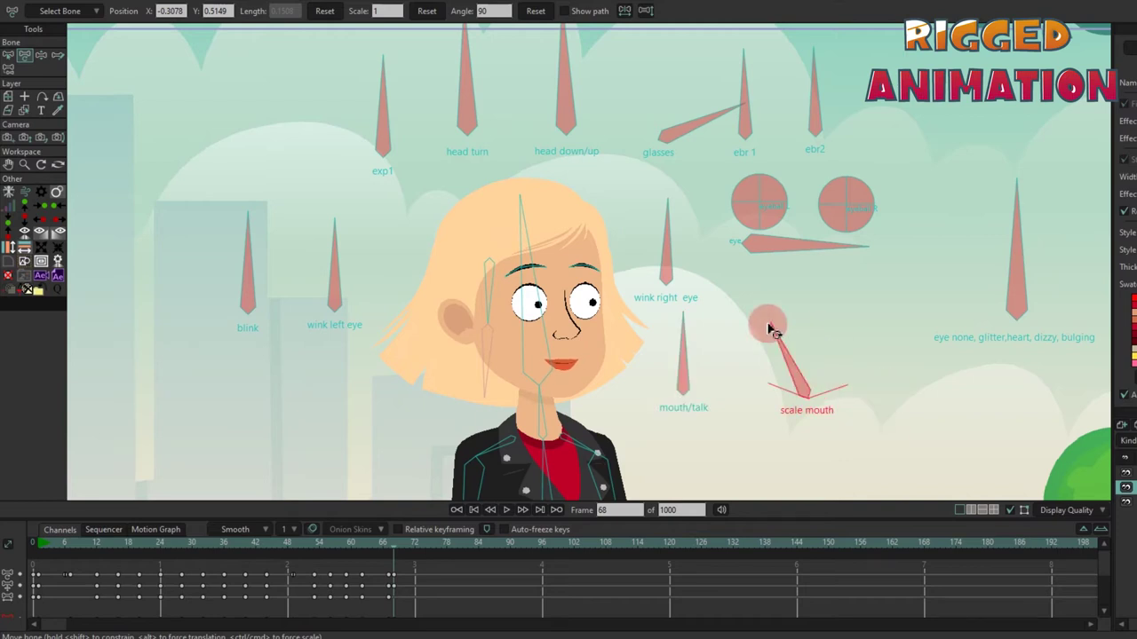
pyautogui.click(538, 13)
# - Rotate the eye effects bone through the glitter, heart, dizzy and bulging eyes at frame 68
pyautogui.moveTo(1018, 251); pyautogui.dragTo(1046, 249)
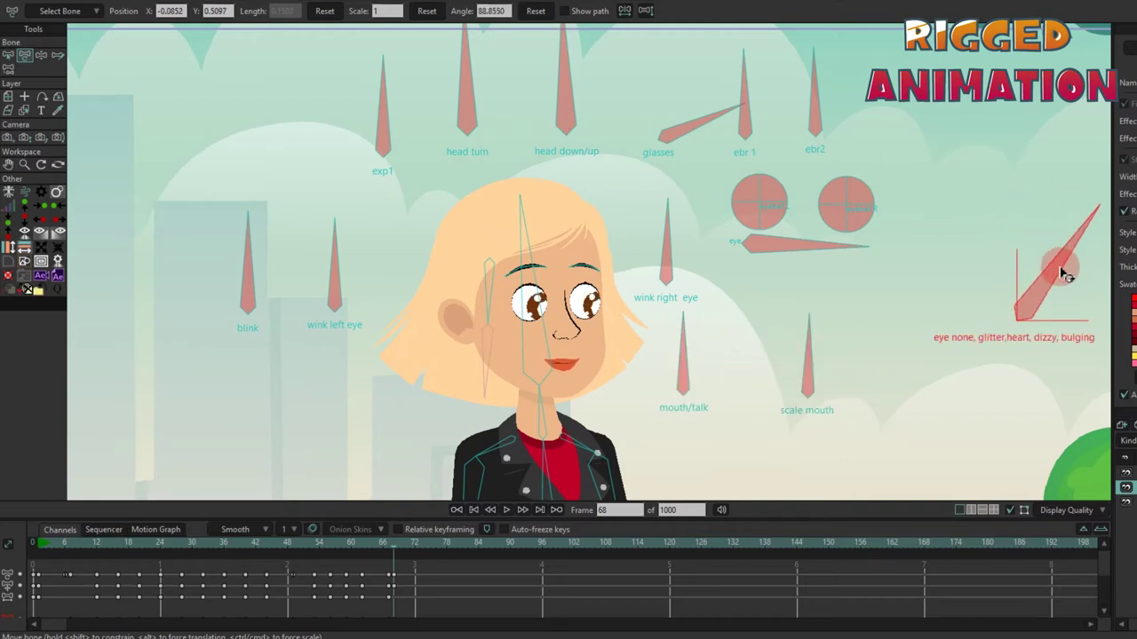
pyautogui.press('space')
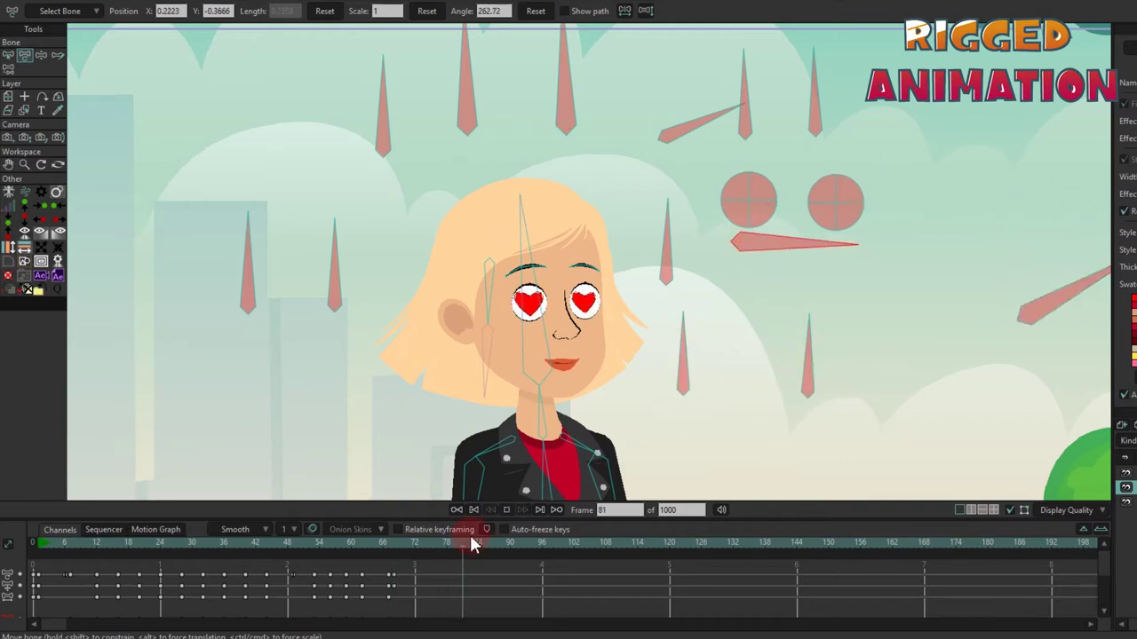
pyautogui.moveTo(1097, 276); pyautogui.dragTo(1097, 315)
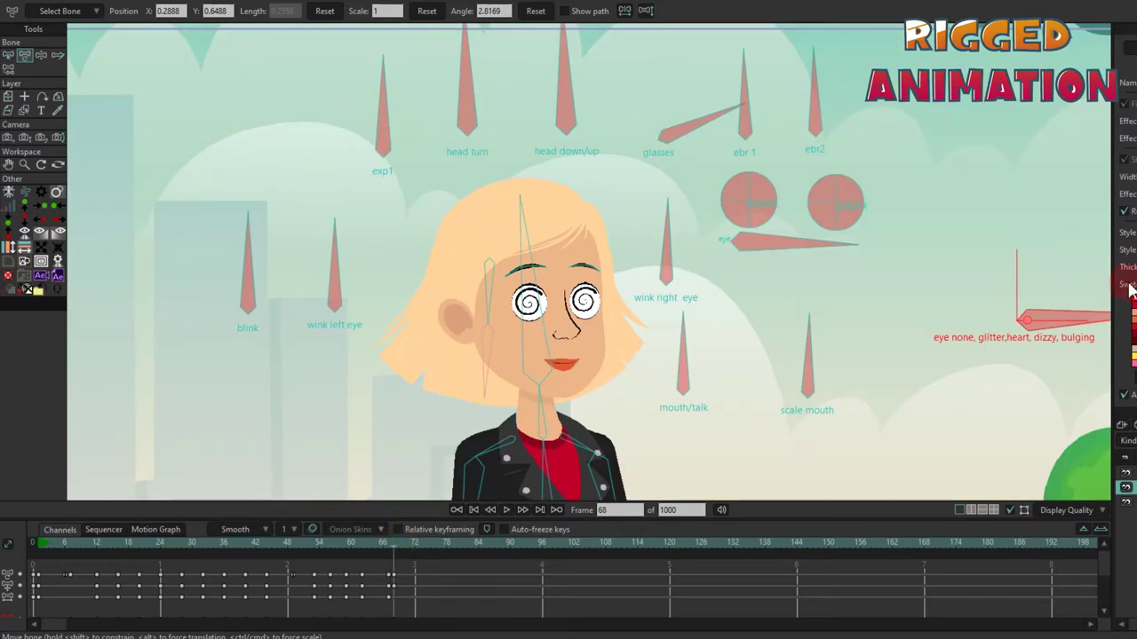
pyautogui.click(395, 542)
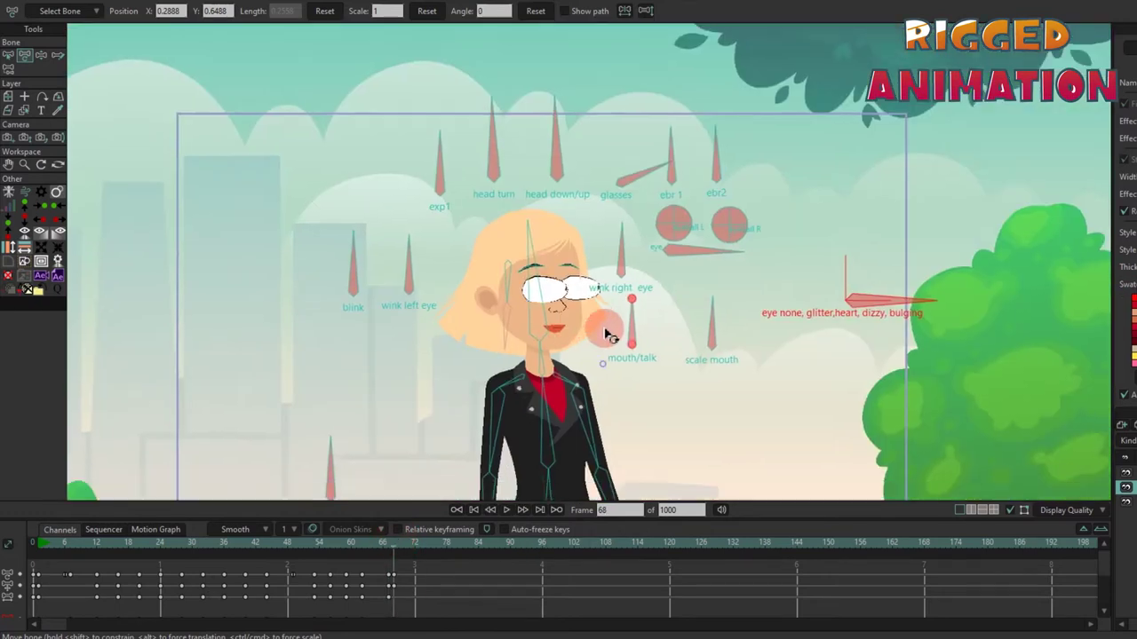
# - Rotate the head turn bone to show the bulging eyes on a sideways head, and run the playback
pyautogui.moveTo(555, 149); pyautogui.dragTo(571, 115)
pyautogui.moveTo(520, 165); pyautogui.dragTo(554, 165)
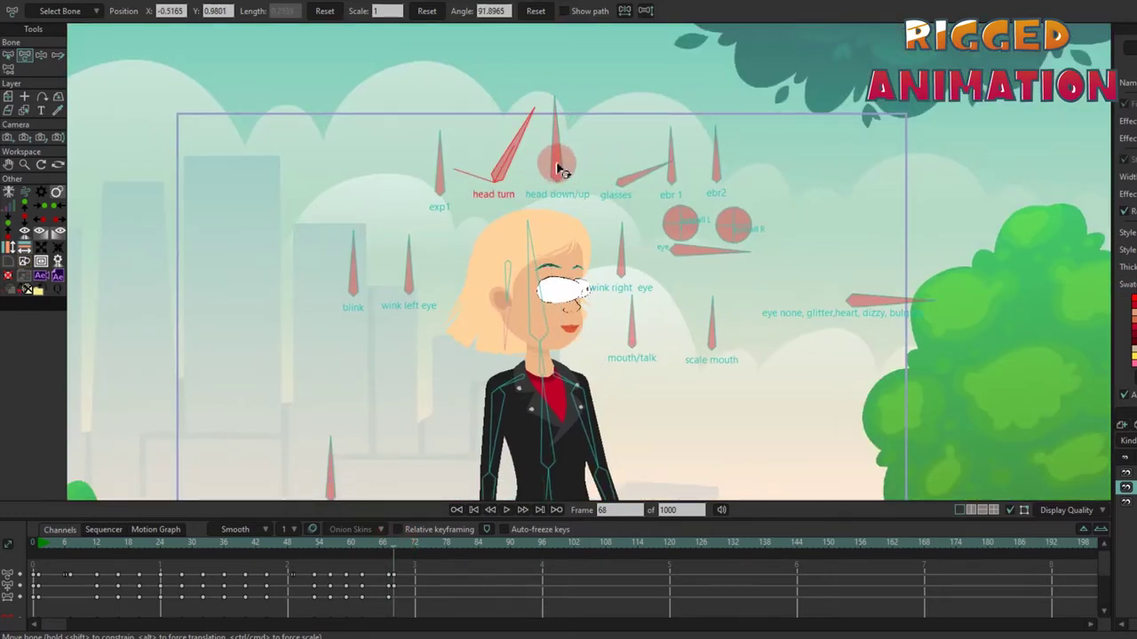
pyautogui.press('space')
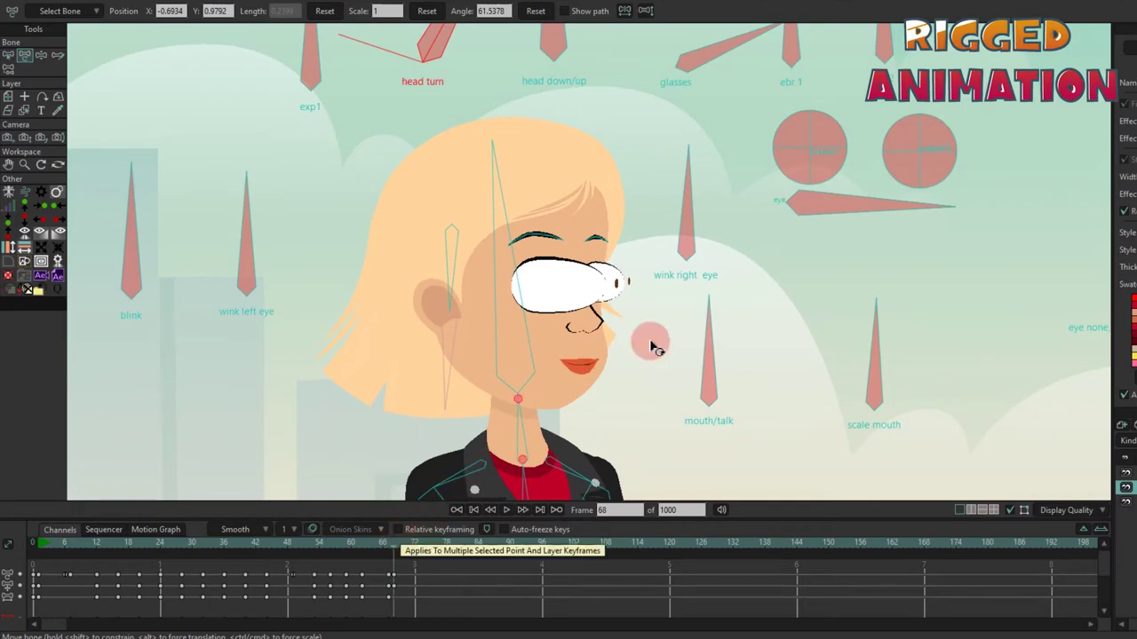
# - Shift the pupils of the bulging eyes with the eye and eyeball R bones, and run the playback
pyautogui.moveTo(822, 182); pyautogui.dragTo(799, 188)
pyautogui.click(945, 129)
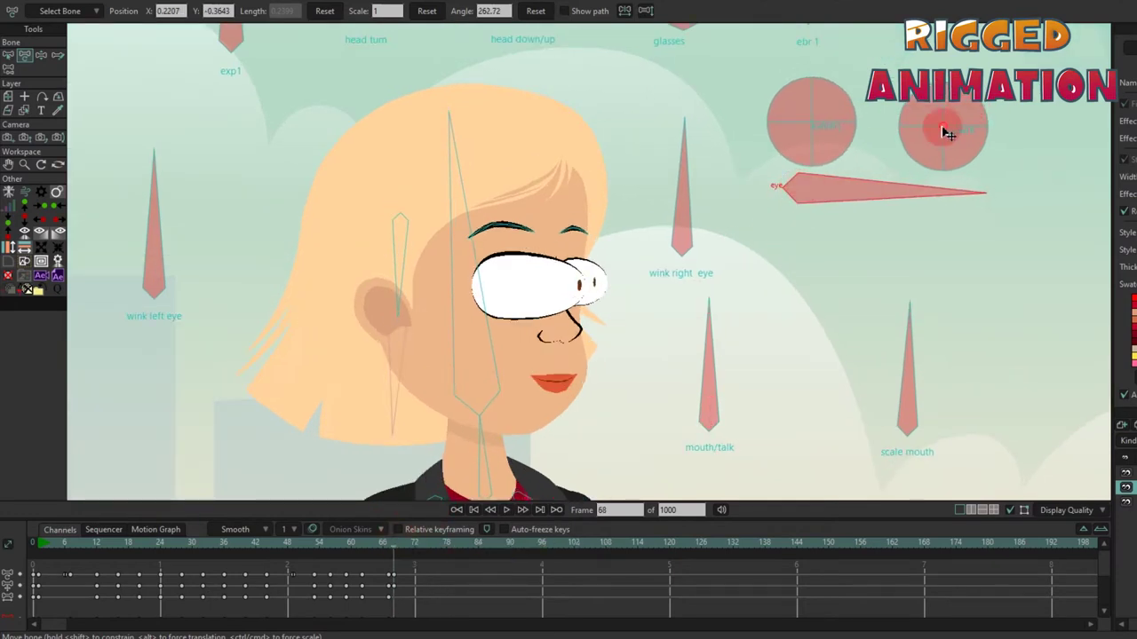
pyautogui.press('space')
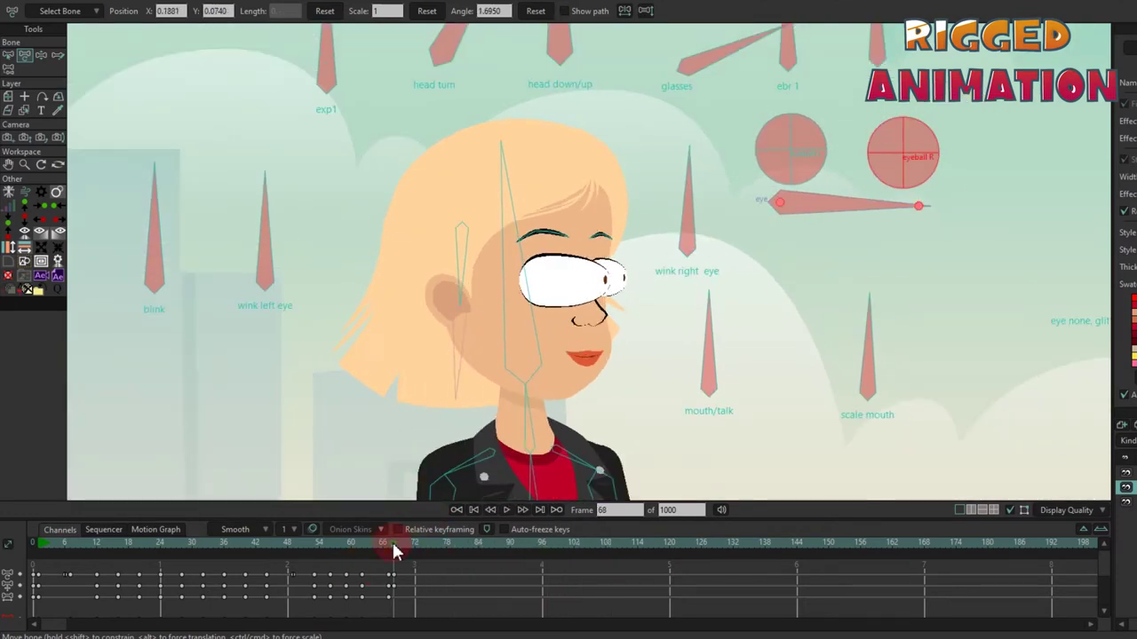
# - Return the head turn bone and the eye effects bone to their default upright angles
pyautogui.click(471, 107)
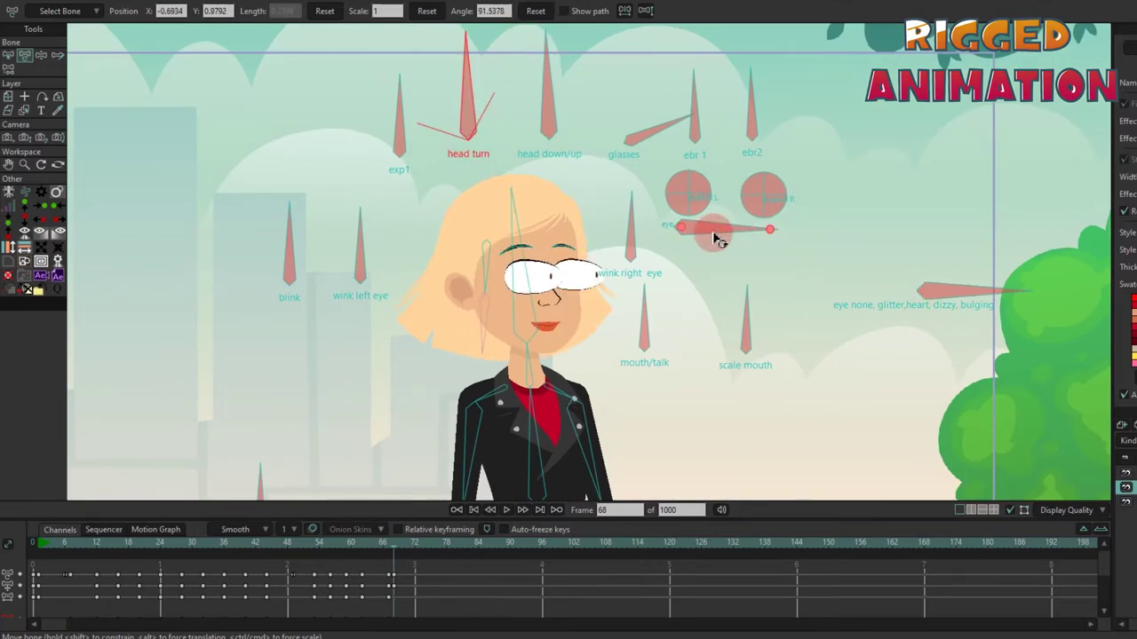
pyautogui.scroll(2, 719, 240)
pyautogui.moveTo(1022, 300); pyautogui.dragTo(928, 163)
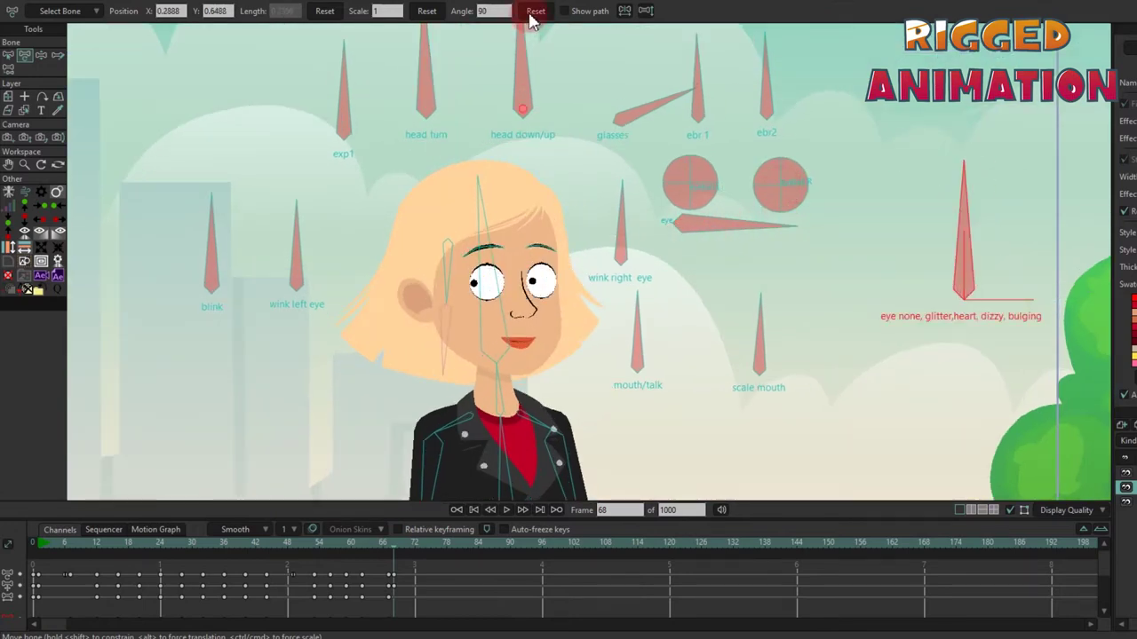
# - Test the mouth/talk bone and the scale body bone by rotating them, resetting each angle
pyautogui.scroll(-3, 685, 229)
pyautogui.moveTo(642, 261); pyautogui.dragTo(624, 257)
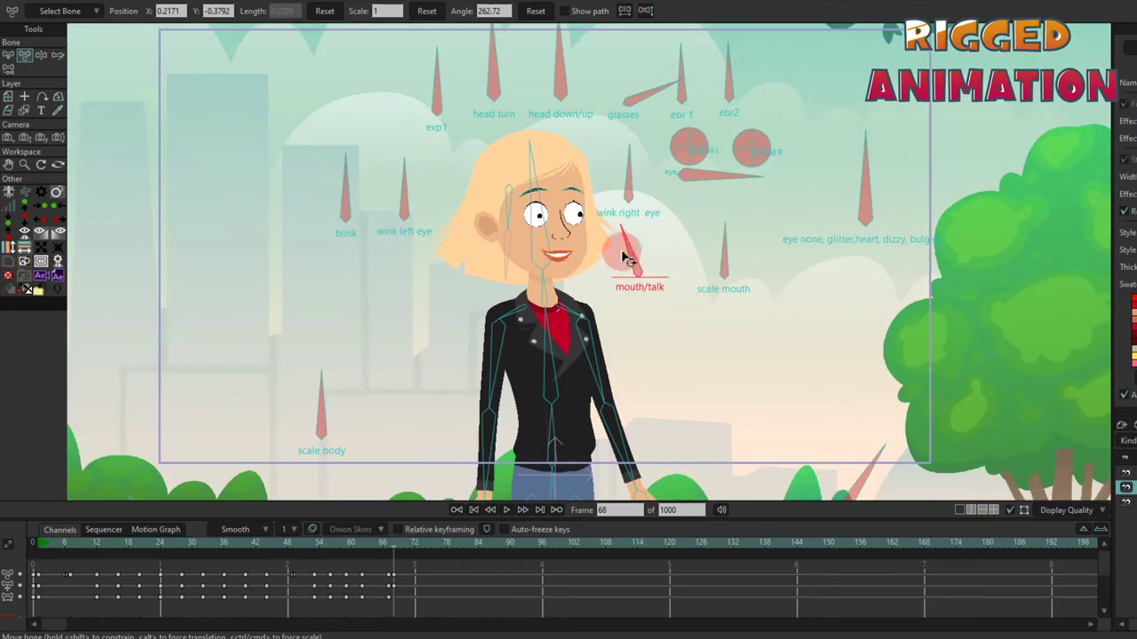
pyautogui.click(535, 16)
pyautogui.scroll(-2, 381, 329)
pyautogui.moveTo(347, 393); pyautogui.dragTo(292, 329)
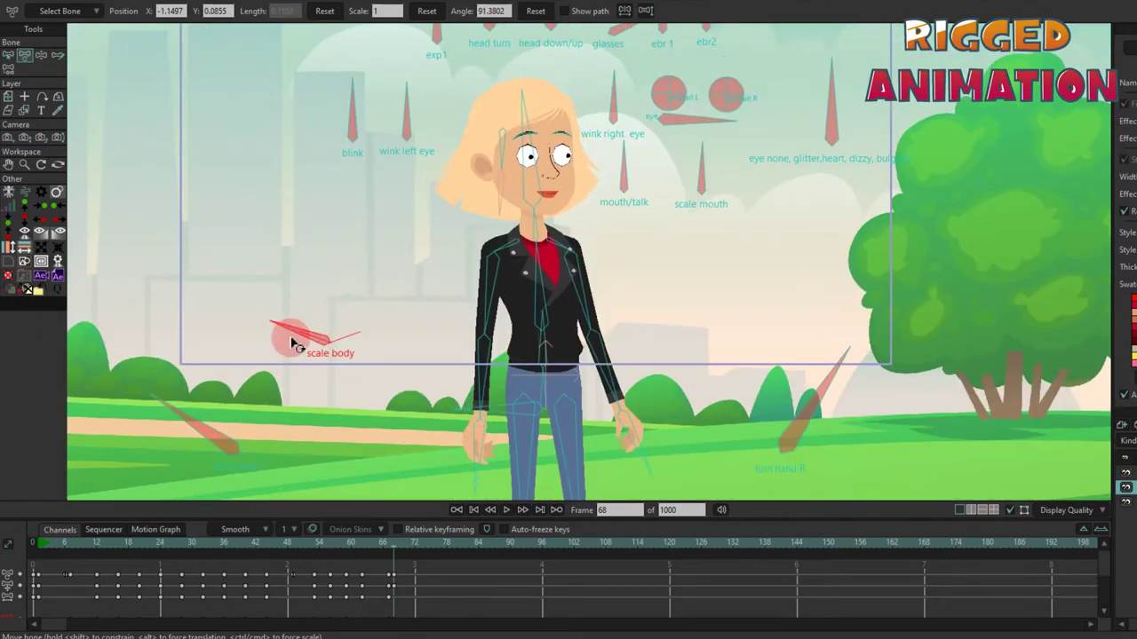
pyautogui.click(536, 16)
# - Pose the arms with the left hand raised beside the head and the right arm stretched out sideways
pyautogui.scroll(2, 532, 222)
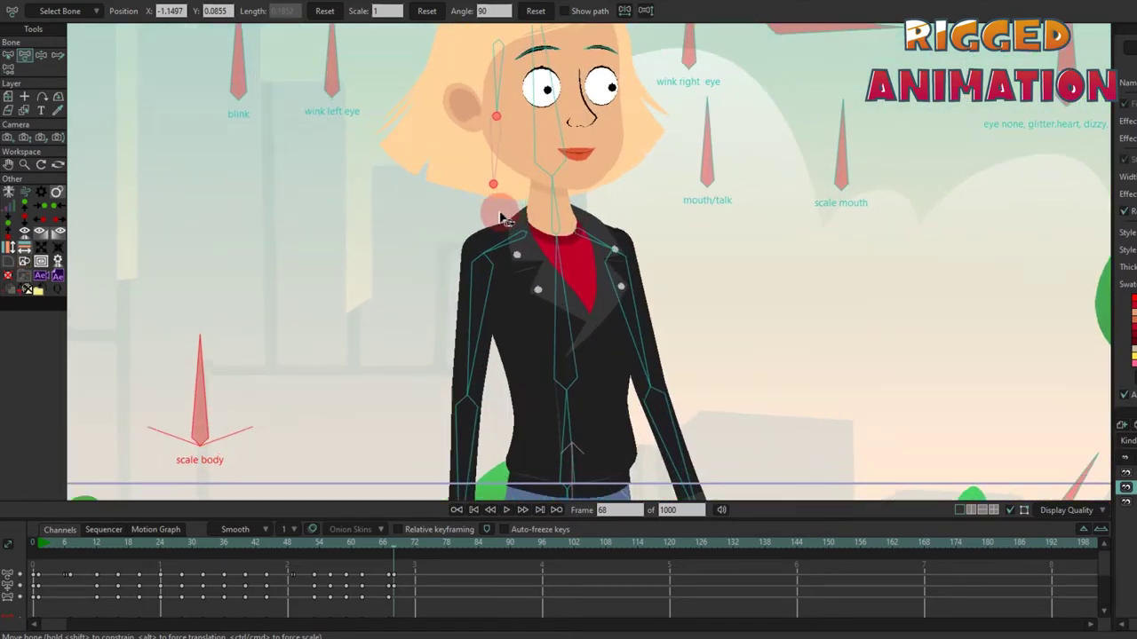
pyautogui.moveTo(479, 391); pyautogui.dragTo(320, 471)
pyautogui.moveTo(675, 426); pyautogui.dragTo(879, 408)
pyautogui.scroll(1, 475, 247)
pyautogui.moveTo(355, 355); pyautogui.dragTo(404, 208)
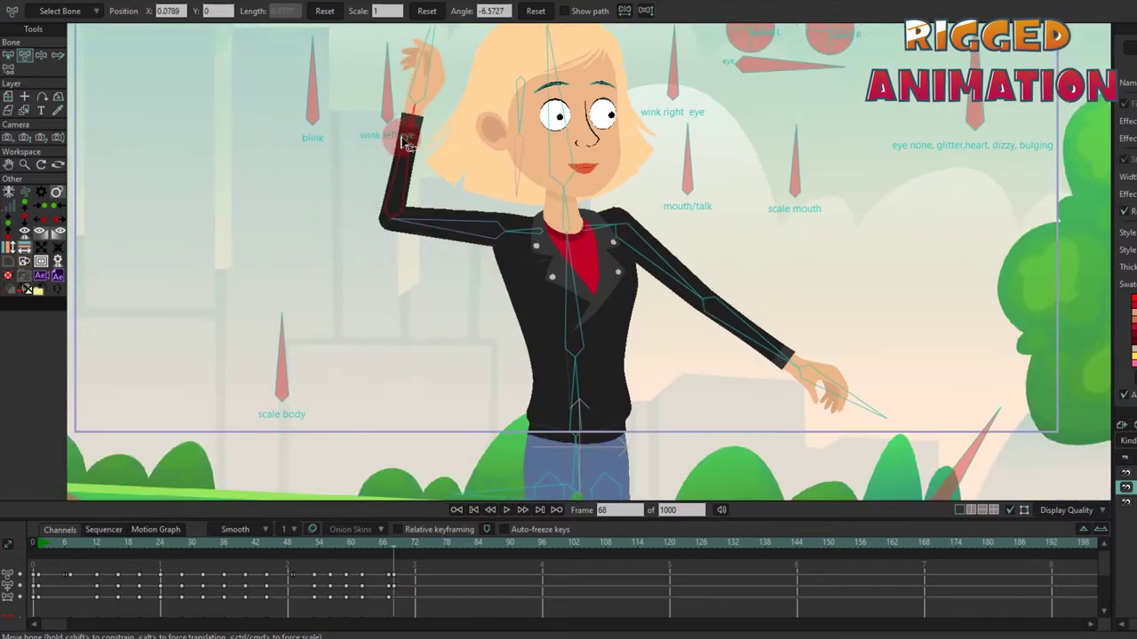
pyautogui.moveTo(702, 300); pyautogui.dragTo(756, 221)
# - Repose the arms, lowering the left elbow and stretching both hands outward from the body
pyautogui.scroll(-2, 704, 195)
pyautogui.moveTo(705, 196); pyautogui.dragTo(761, 299)
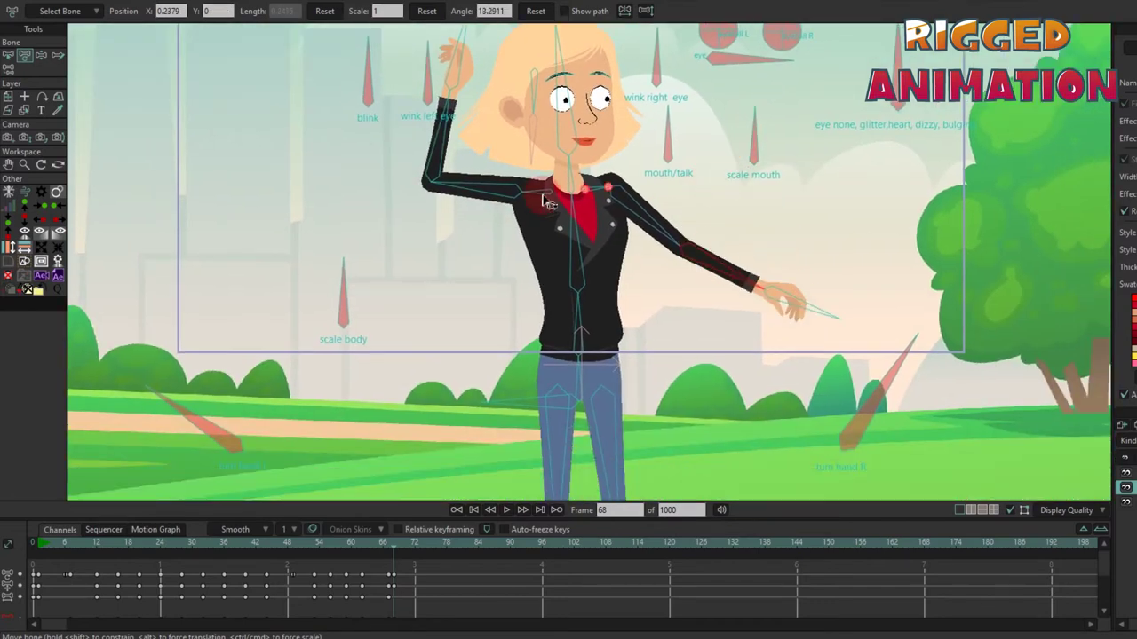
pyautogui.moveTo(440, 182); pyautogui.dragTo(456, 223)
pyautogui.scroll(1, 533, 205)
pyautogui.moveTo(302, 188); pyautogui.dragTo(312, 223)
# - Rotate the turn hand R bone to switch the right hand to an open-fingered view
pyautogui.moveTo(608, 200); pyautogui.dragTo(965, 472)
pyautogui.moveTo(219, 379); pyautogui.dragTo(363, 355)
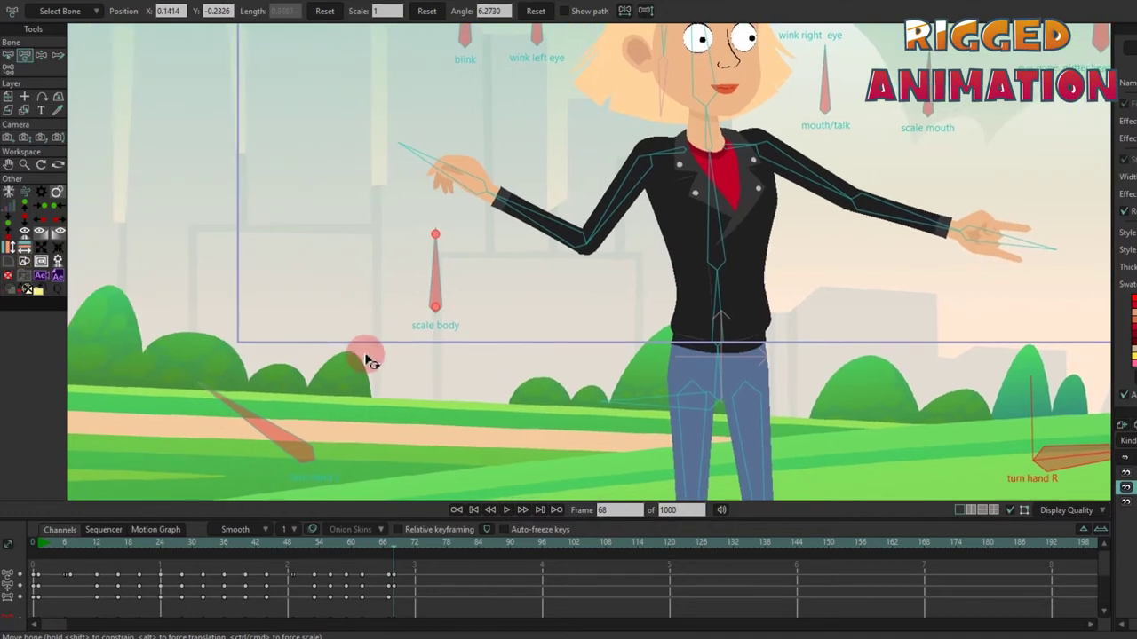
# - Rotate the turn hand L bone through its hand views, finishing at an angle of 180
pyautogui.moveTo(238, 419); pyautogui.dragTo(319, 398)
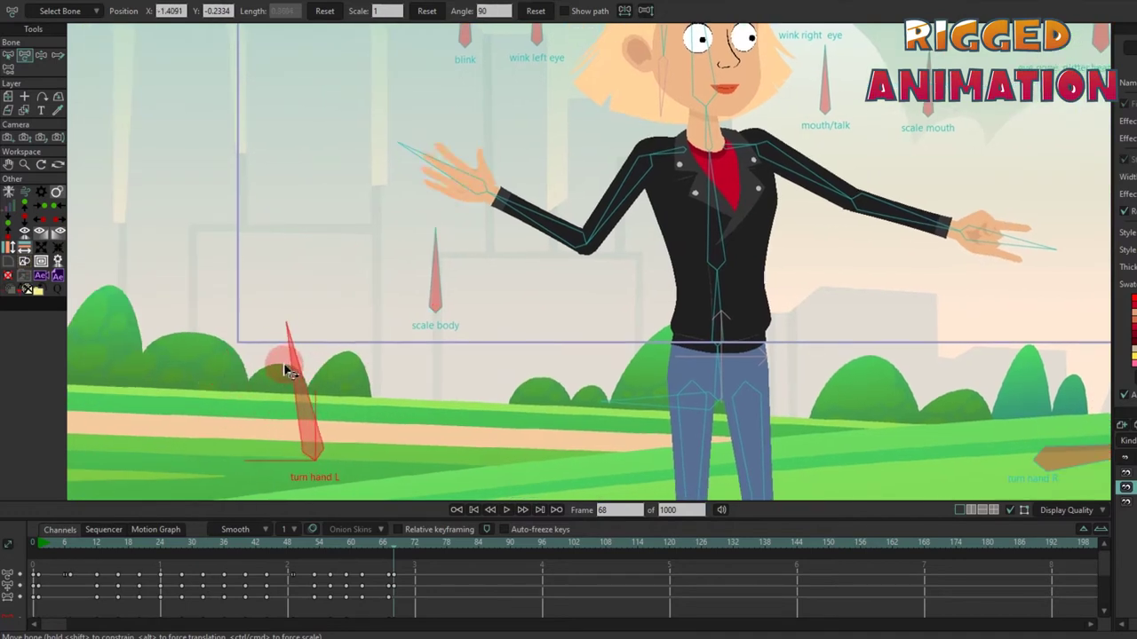
pyautogui.moveTo(240, 417); pyautogui.dragTo(237, 454)
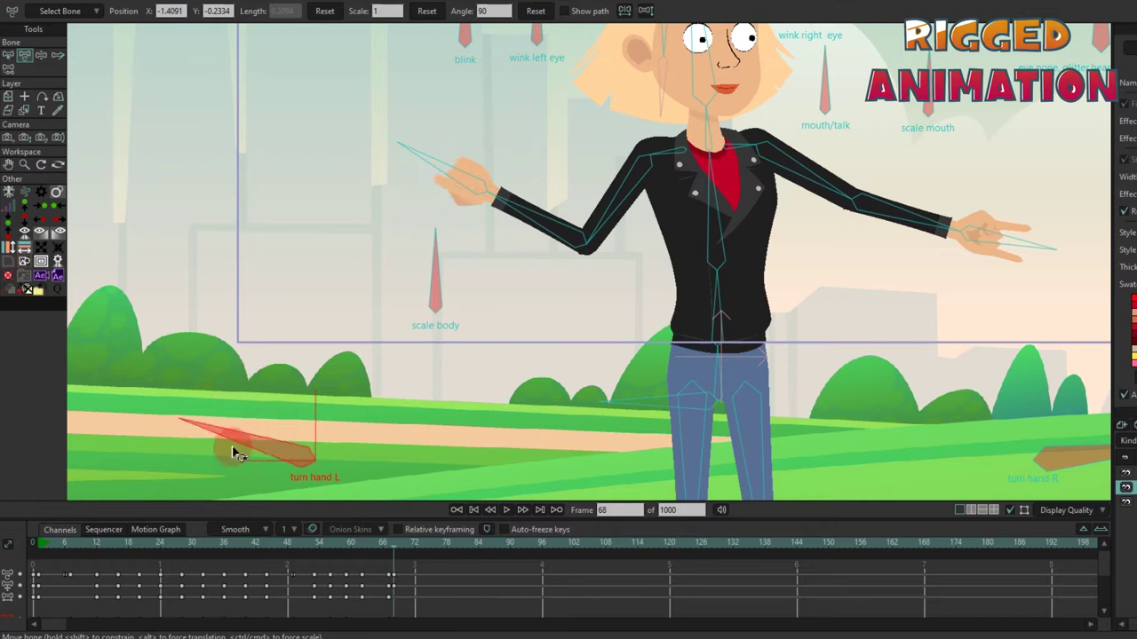
pyautogui.scroll(-3, 515, 320)
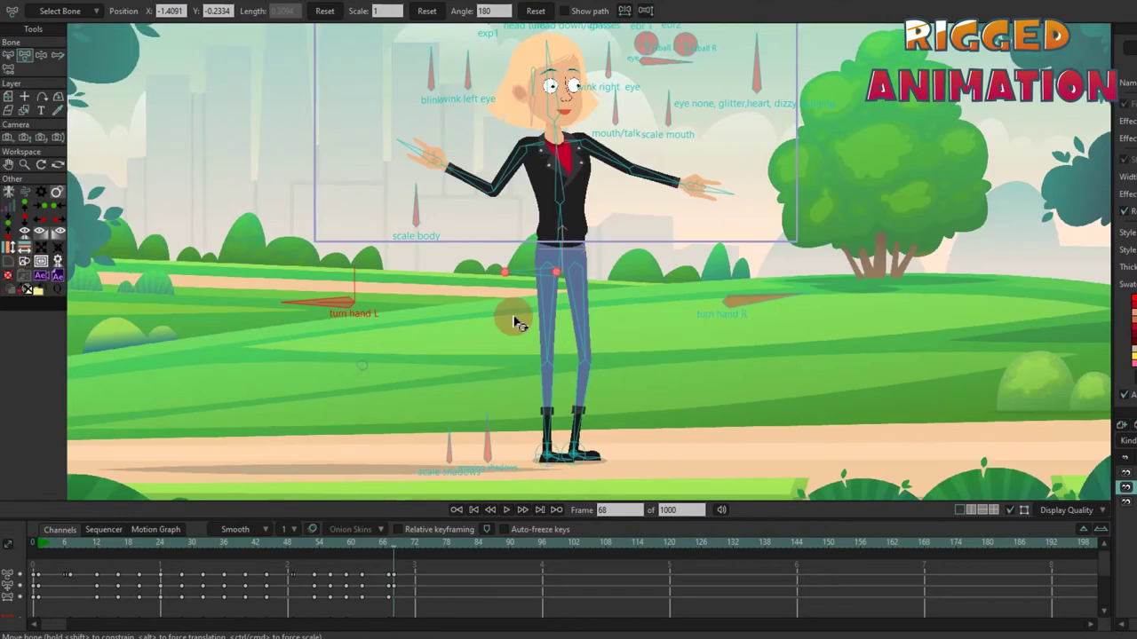
# - Adjust the hip bone and move the right foot outward to widen the stance
pyautogui.scroll(4, 550, 312)
pyautogui.scroll(-4, 536, 257)
pyautogui.moveTo(536, 257); pyautogui.dragTo(540, 284)
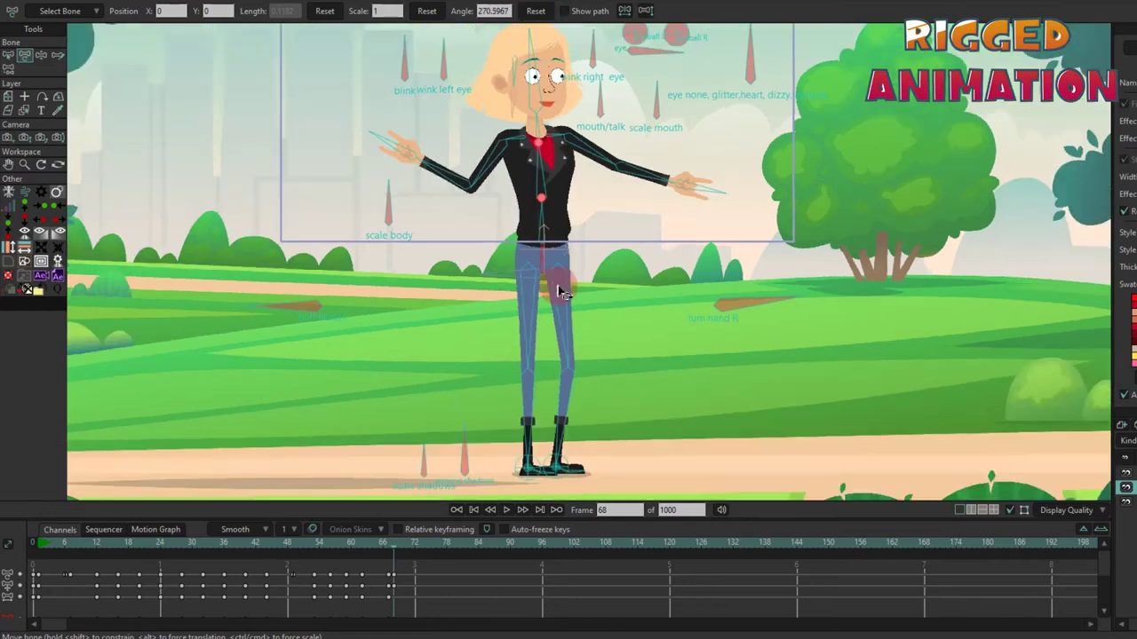
pyautogui.scroll(3, 528, 422)
pyautogui.moveTo(555, 457); pyautogui.dragTo(645, 455)
pyautogui.click(604, 456)
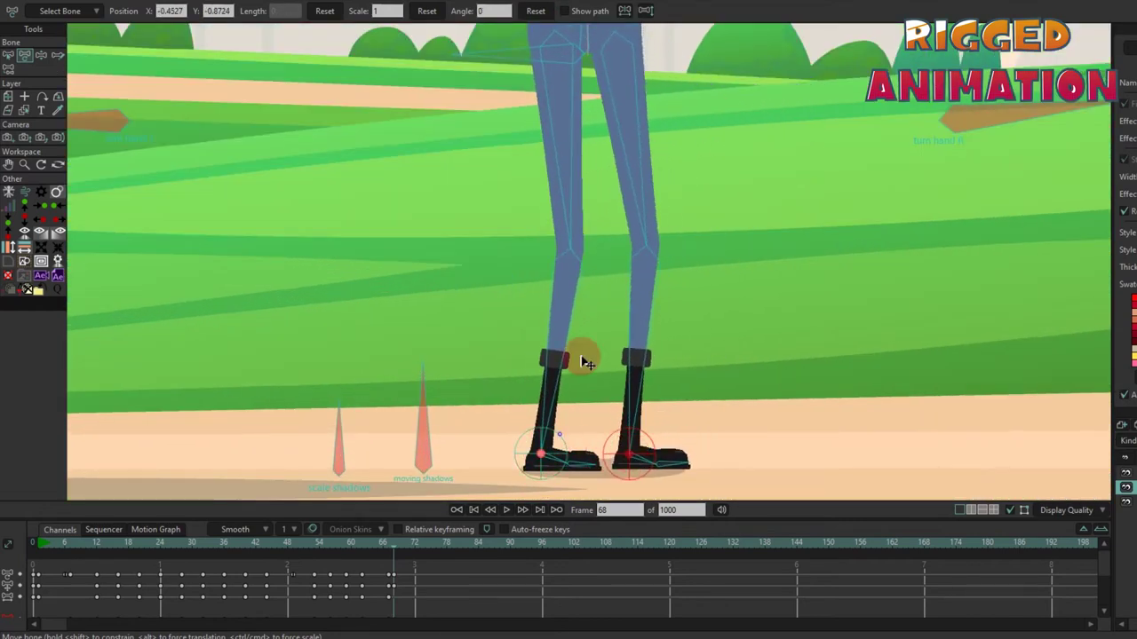
# - Shift the moving shadows bone slightly and rotate the scale shadows bone to widen the shadow under the feet
pyautogui.scroll(2, 532, 373)
pyautogui.click(452, 381)
pyautogui.moveTo(452, 381)
pyautogui.mouseDown()
pyautogui.moveTo(474, 386)
pyautogui.moveTo(464, 386)
pyautogui.mouseUp()
pyautogui.moveTo(328, 332); pyautogui.dragTo(538, 449)
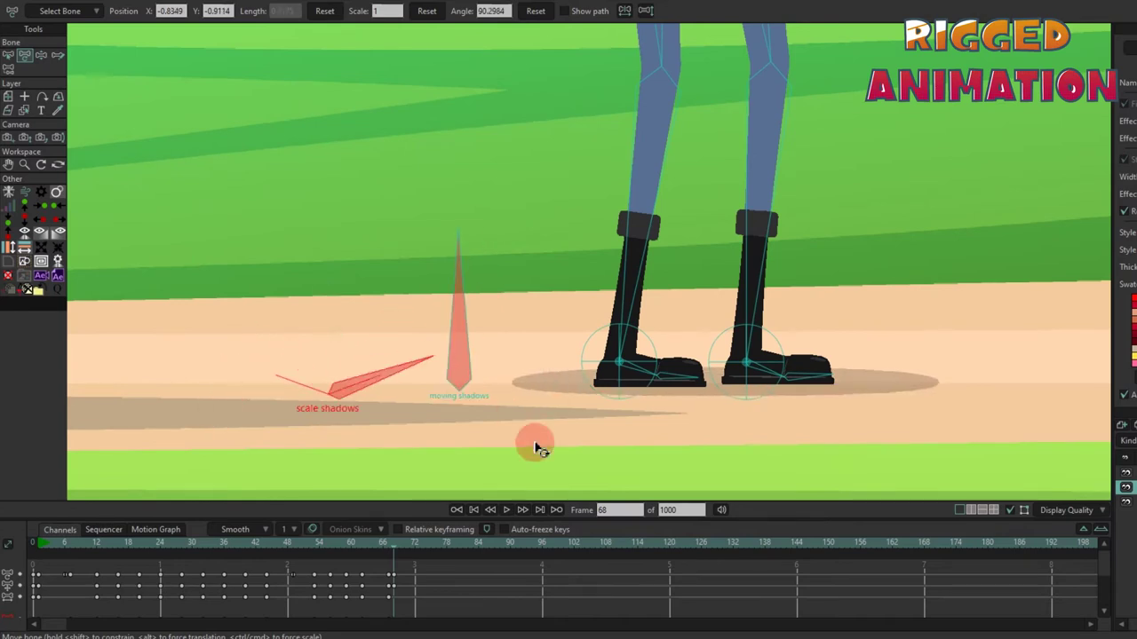
# - Spread the feet by moving the left and right foot targets apart to the ends of the shadow
pyautogui.moveTo(632, 365); pyautogui.dragTo(533, 367)
pyautogui.click(749, 362)
pyautogui.moveTo(749, 362); pyautogui.dragTo(837, 355)
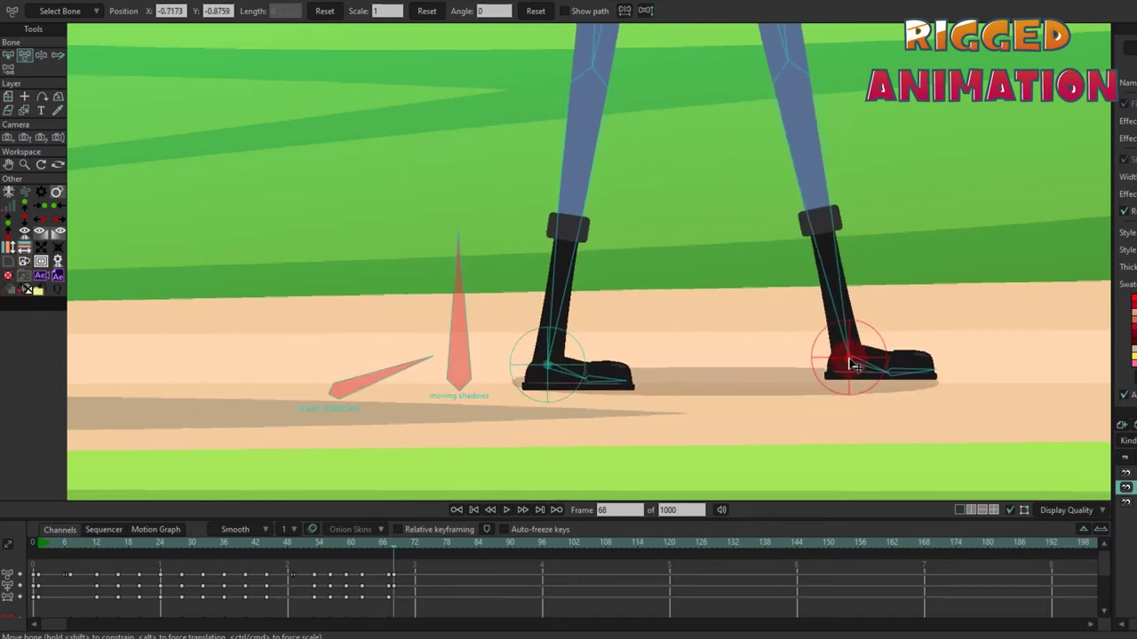
# - Lower the hips by manipulating the bones so that the legs bend at the knees
pyautogui.scroll(-2, 666, 152)
pyautogui.scroll(-2, 664, 153)
pyautogui.moveTo(639, 222); pyautogui.dragTo(655, 241)
pyautogui.press('z')
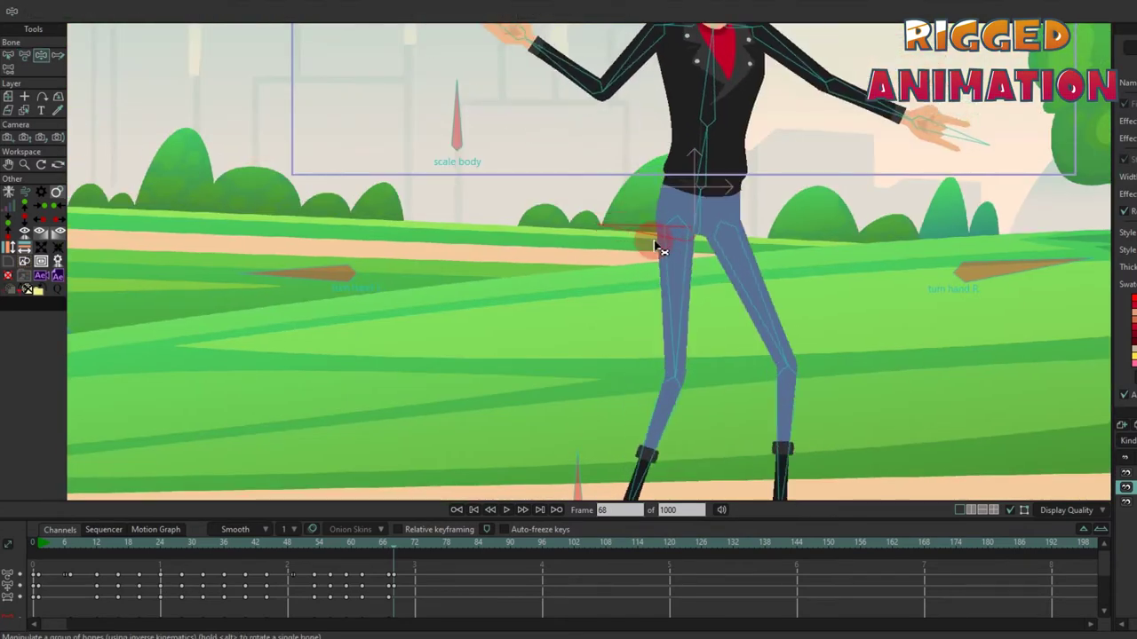
pyautogui.scroll(-1, 728, 341)
pyautogui.scroll(3, 729, 340)
# - Lift the right foot off the ground and shift the hips back into a deeper crouch
pyautogui.press('b')
pyautogui.moveTo(750, 347); pyautogui.dragTo(639, 172)
pyautogui.scroll(-2, 665, 219)
pyautogui.press('z')
pyautogui.scroll(3, 755, 385)
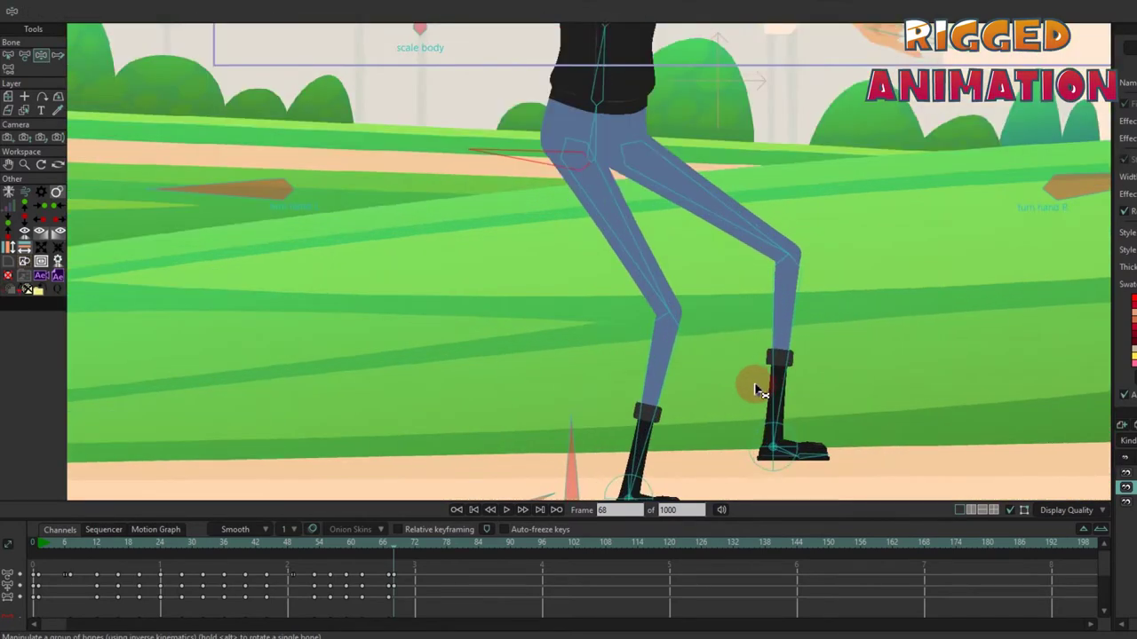
# - Narrow the shadow by rotating the scale shadows bone, then try the moving shadows bone and undo its move
pyautogui.press('t')
pyautogui.click(524, 349)
pyautogui.scroll(2, 477, 327)
pyautogui.moveTo(553, 350); pyautogui.dragTo(577, 345)
pyautogui.click(459, 327)
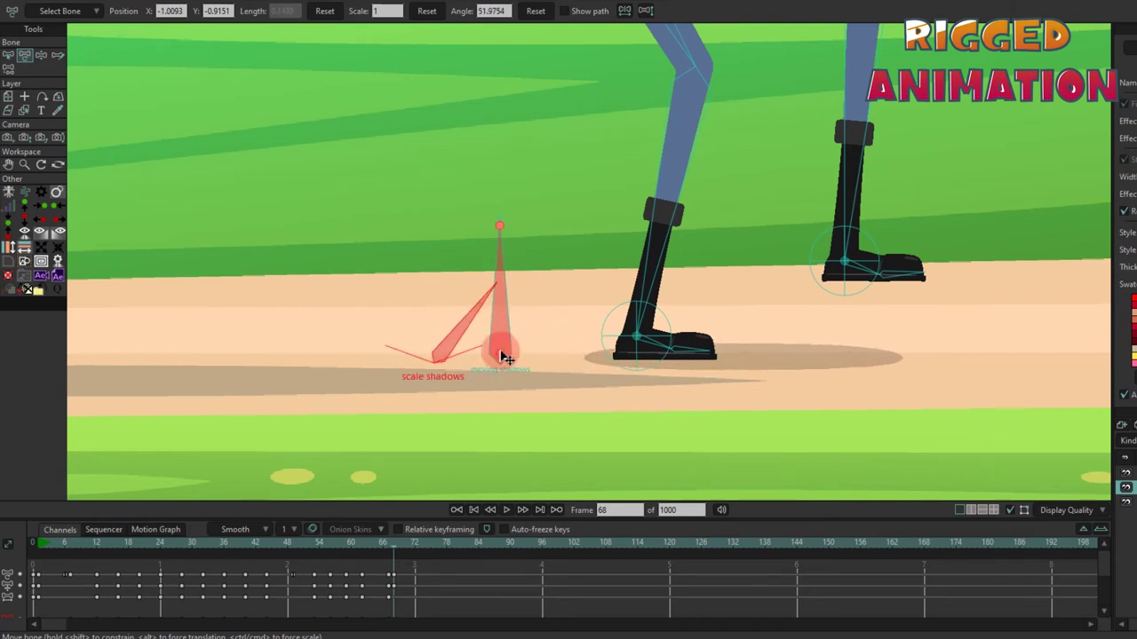
pyautogui.hotkey('ctrl', 'z')
# - Bend both boots at the toes by rotating the toe bones of the right and left foot
pyautogui.scroll(-5, 535, 326)
pyautogui.scroll(5, 655, 373)
pyautogui.scroll(3, 667, 452)
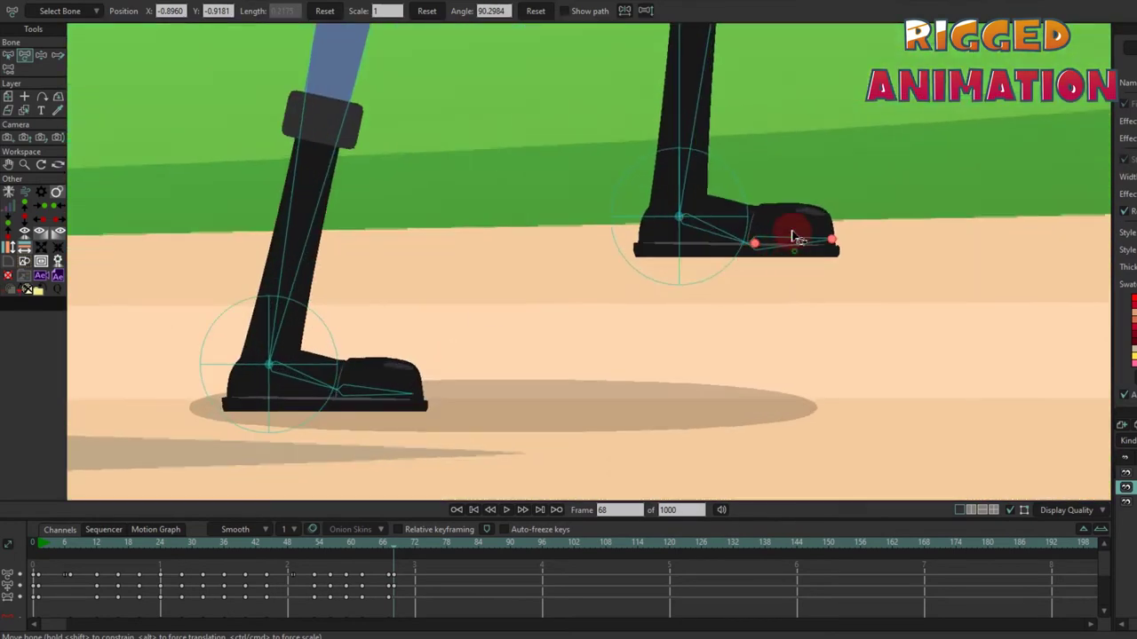
pyautogui.moveTo(796, 238); pyautogui.dragTo(714, 263)
pyautogui.scroll(-2, 375, 386)
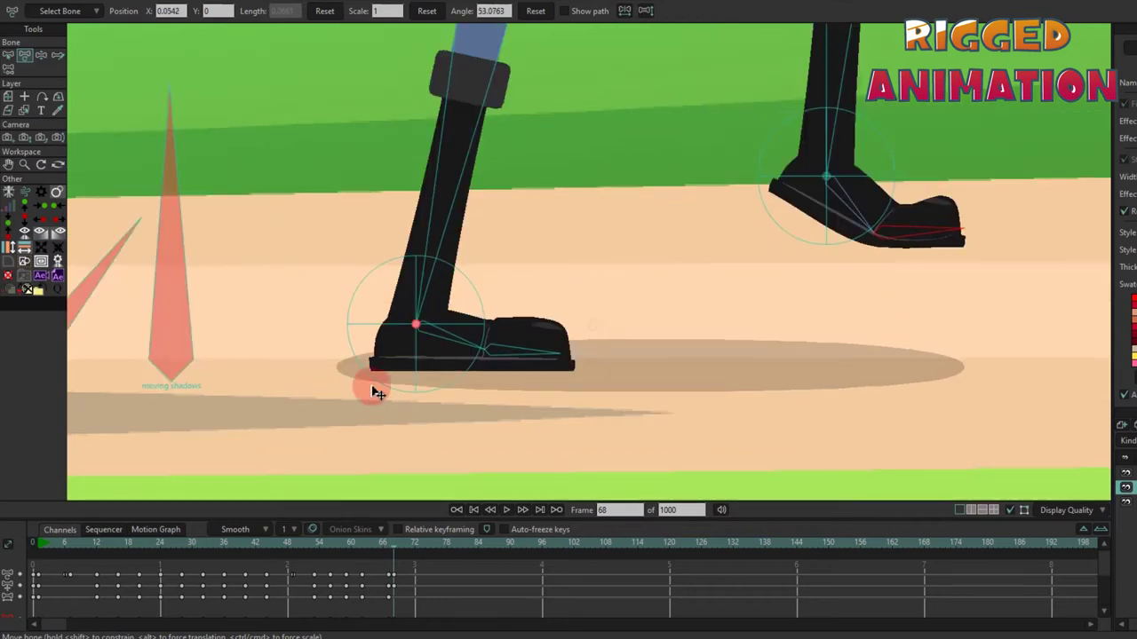
pyautogui.scroll(4, 444, 355)
pyautogui.moveTo(511, 378); pyautogui.dragTo(521, 317)
pyautogui.scroll(-4, 520, 317)
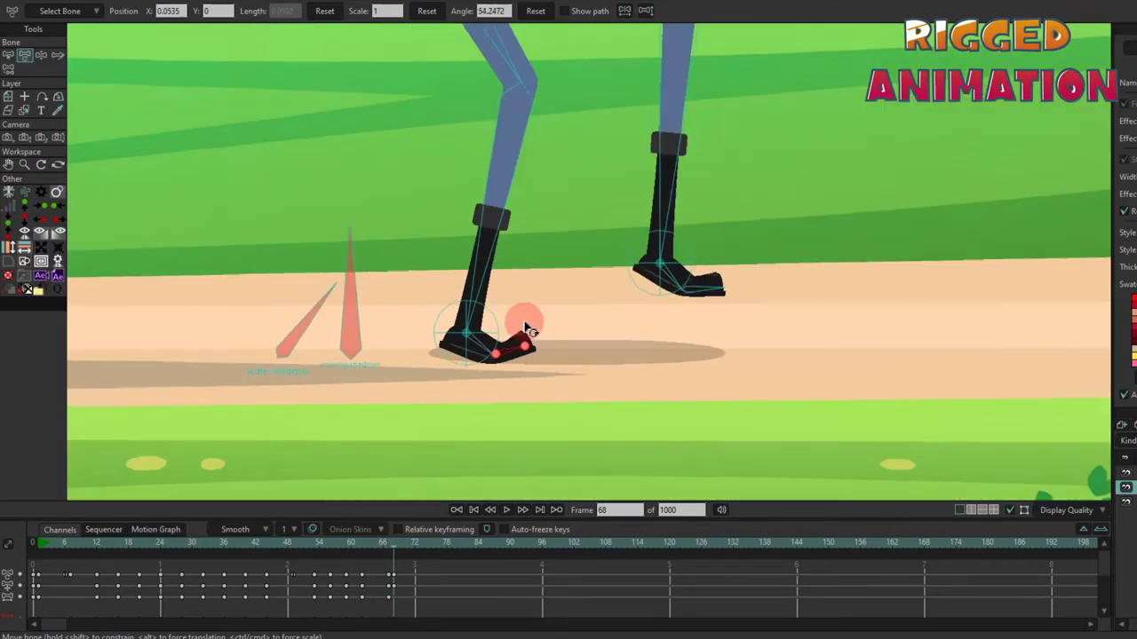
# - Lower the raised right foot back onto the ground beside the left foot
pyautogui.scroll(-2, 520, 274)
pyautogui.scroll(6, 568, 355)
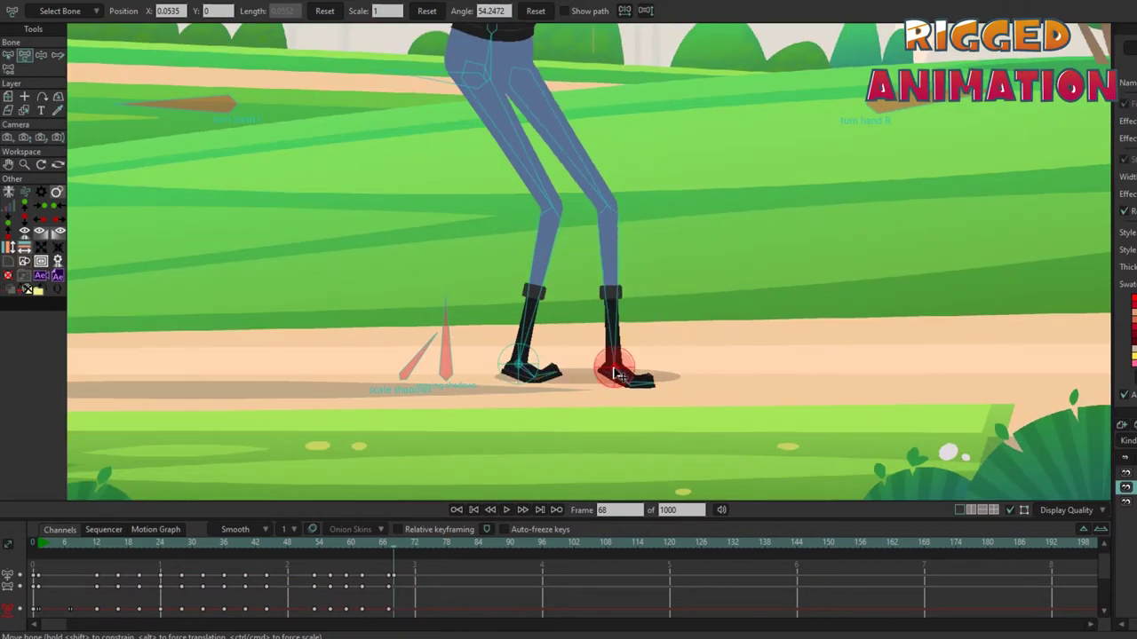
pyautogui.scroll(2, 619, 375)
pyautogui.click(626, 380)
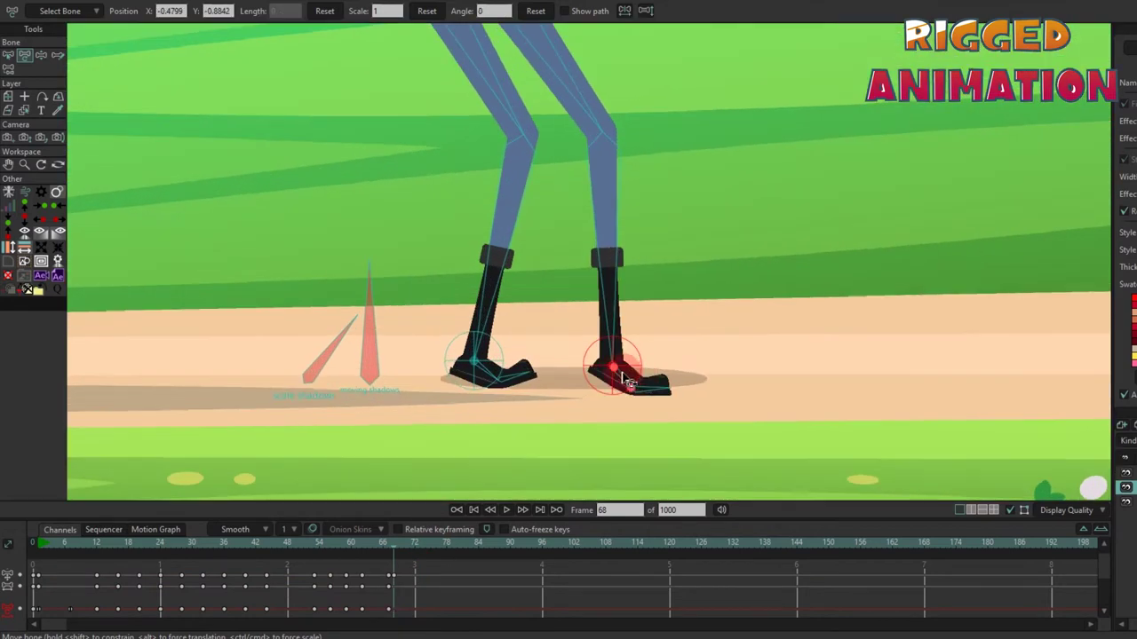
# - Restore the woman's neutral standing pose with glasses at frame 68 from the earlier keyframes
pyautogui.click(36, 582)
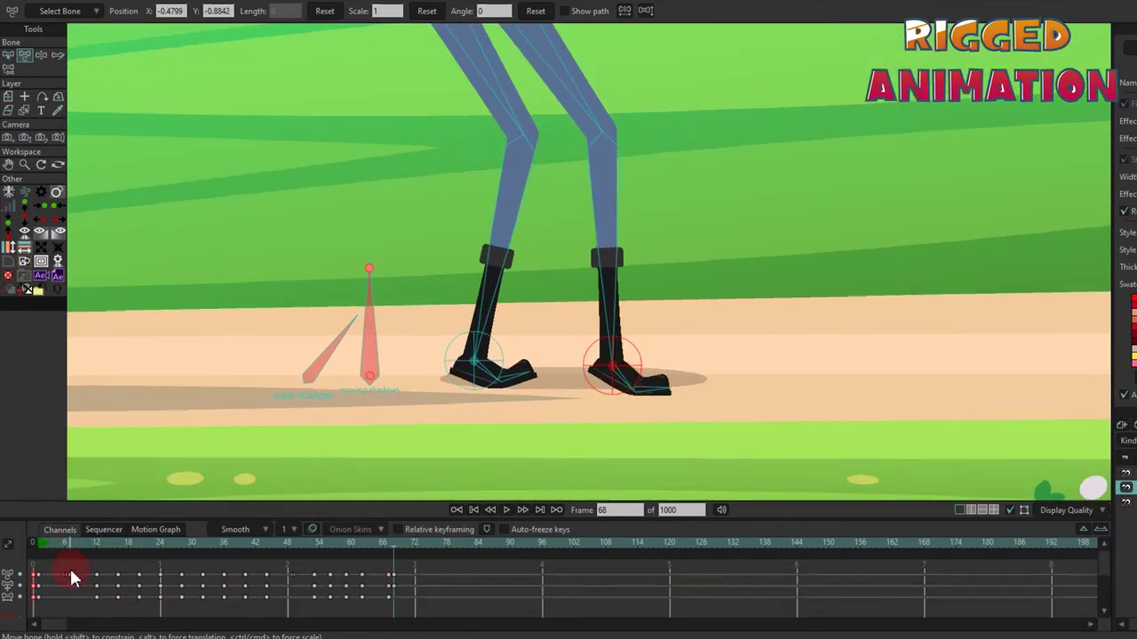
pyautogui.scroll(-1, 382, 609)
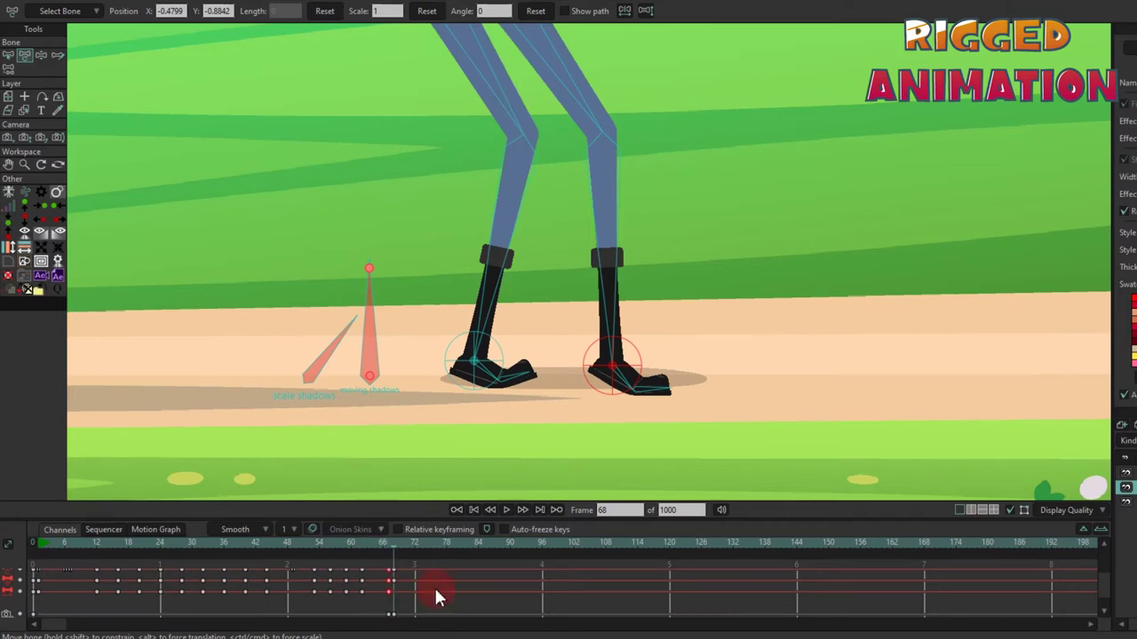
pyautogui.scroll(-1, 435, 586)
pyautogui.scroll(-5, 509, 364)
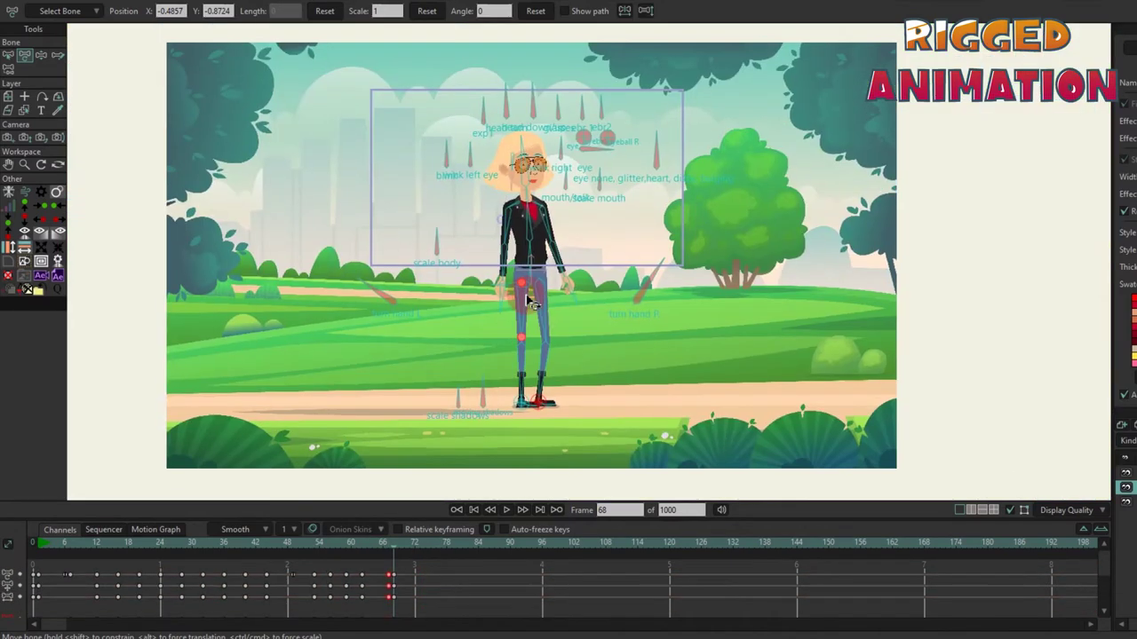
pyautogui.scroll(5, 532, 291)
pyautogui.scroll(-4, 533, 292)
pyautogui.scroll(3, 487, 328)
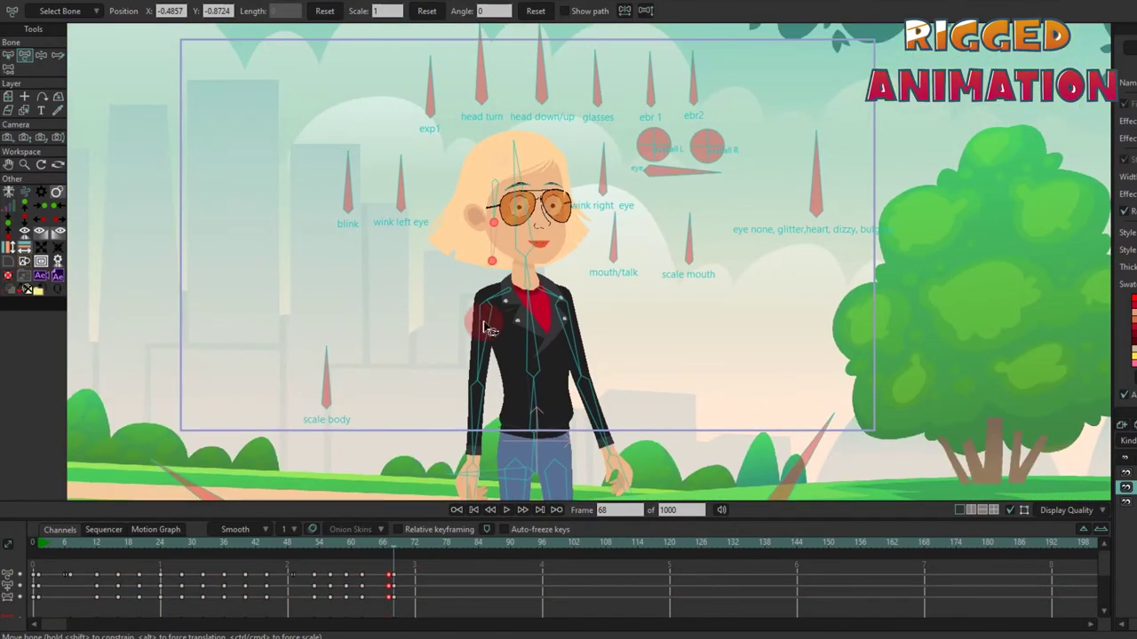
pyautogui.scroll(-2, 528, 253)
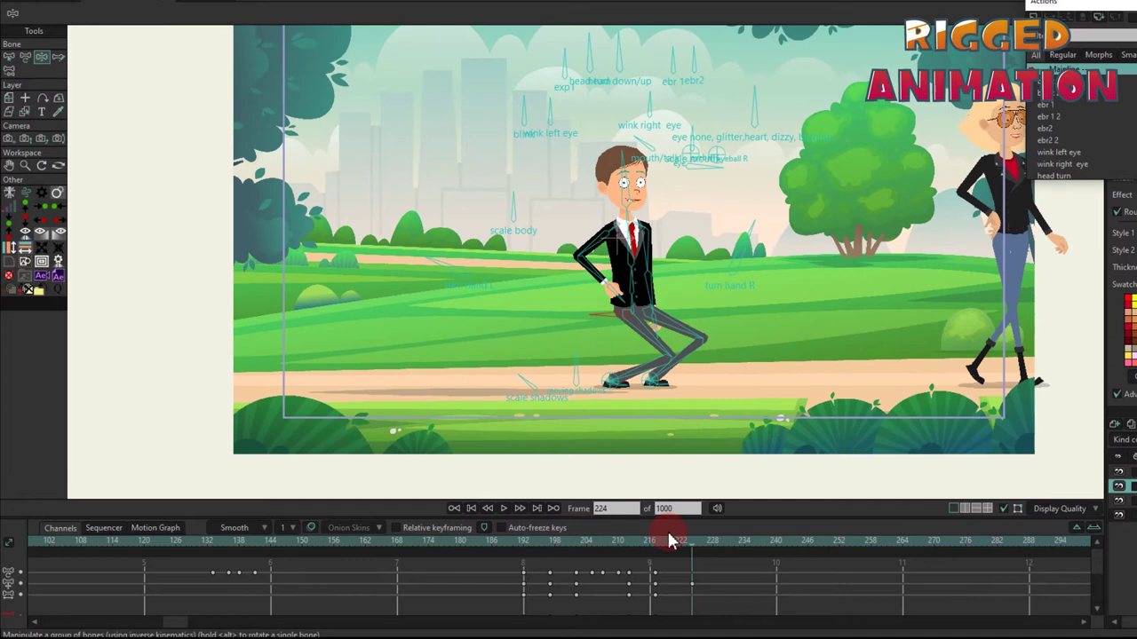
# - Stretch both arms of the crouching man in the suit straight forward at frame 224
pyautogui.click(664, 373)
pyautogui.scroll(2, 664, 373)
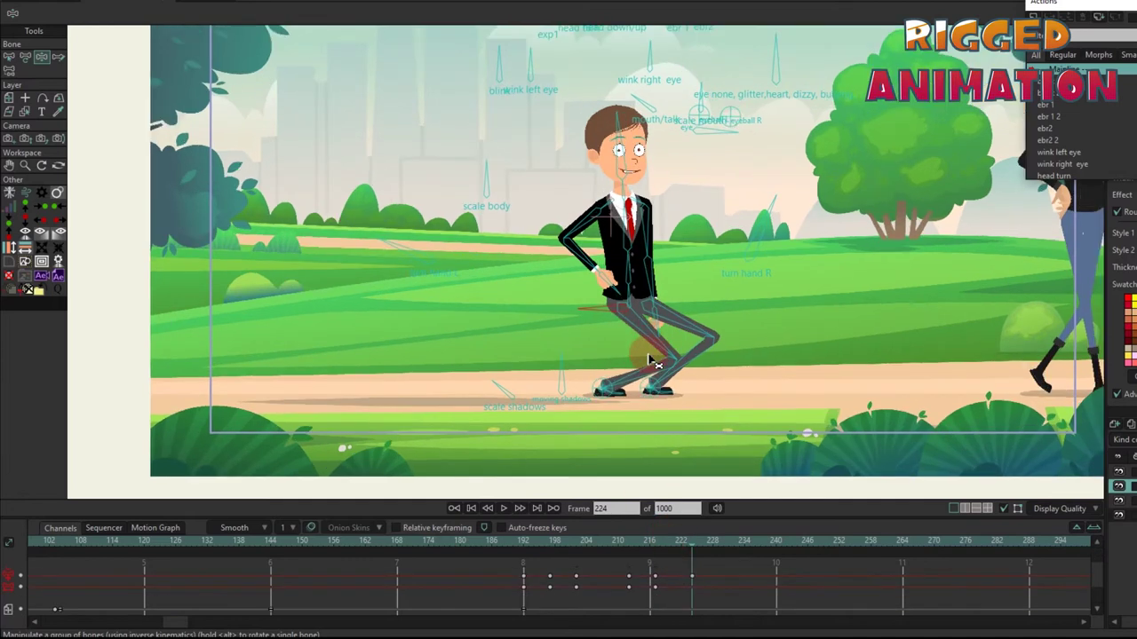
pyautogui.scroll(2, 613, 325)
pyautogui.press('t')
pyautogui.moveTo(593, 249); pyautogui.dragTo(772, 169)
pyautogui.scroll(2, 772, 169)
pyautogui.scroll(-3, 723, 457)
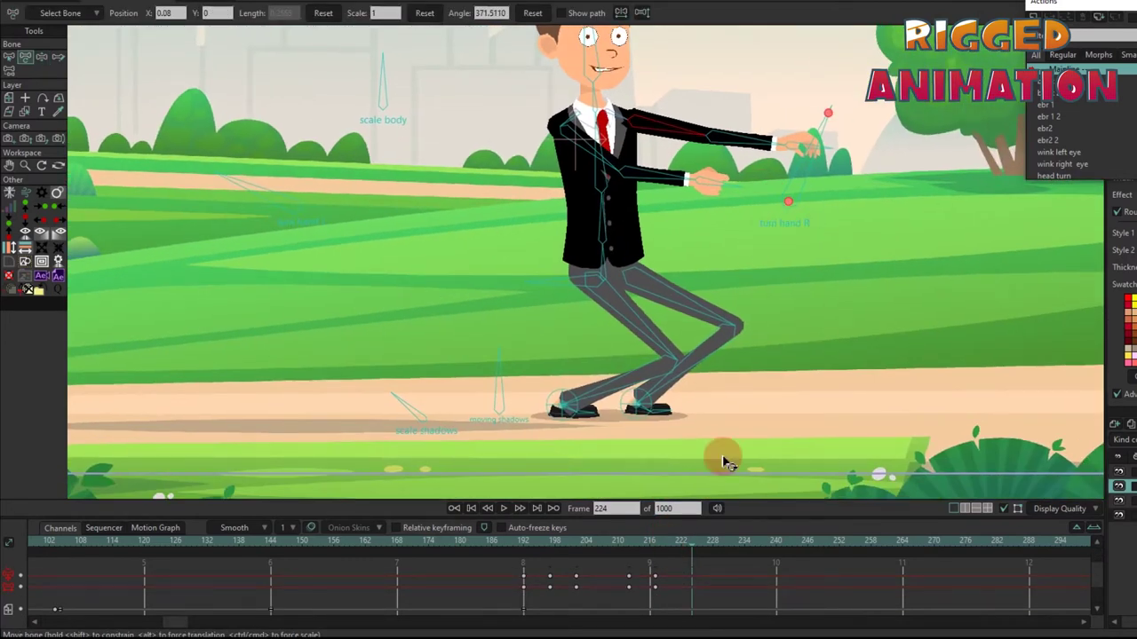
# - Rotate the turn hand L bone to open the left hand and set its keyframe interpolation to Step
pyautogui.click(723, 456)
pyautogui.scroll(2, 657, 197)
pyautogui.click(670, 201)
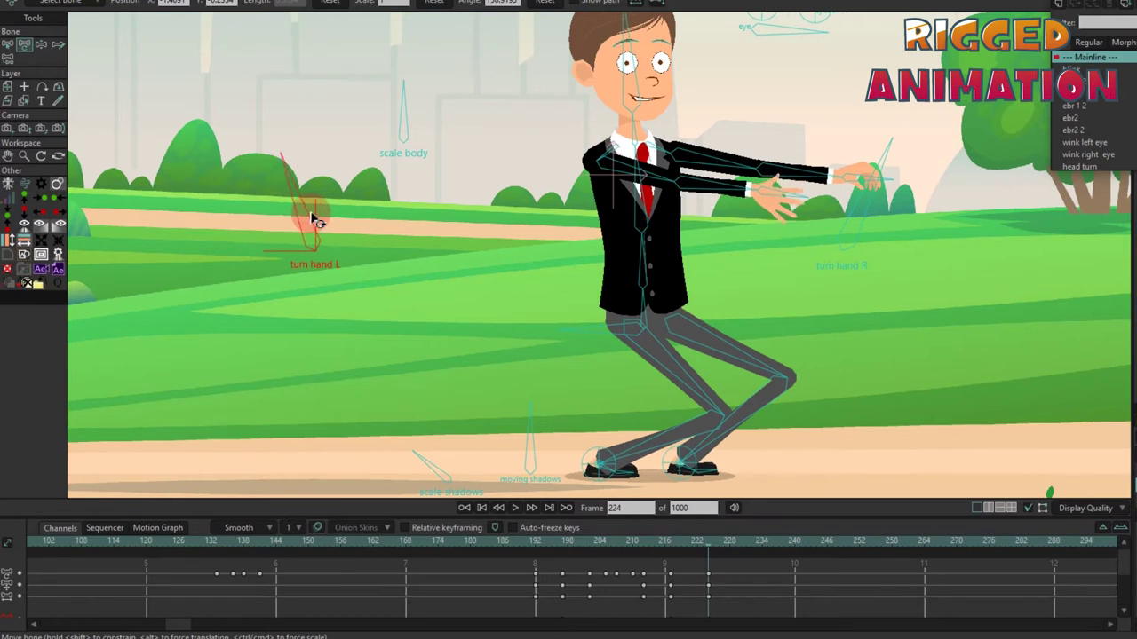
pyautogui.rightClick(671, 584)
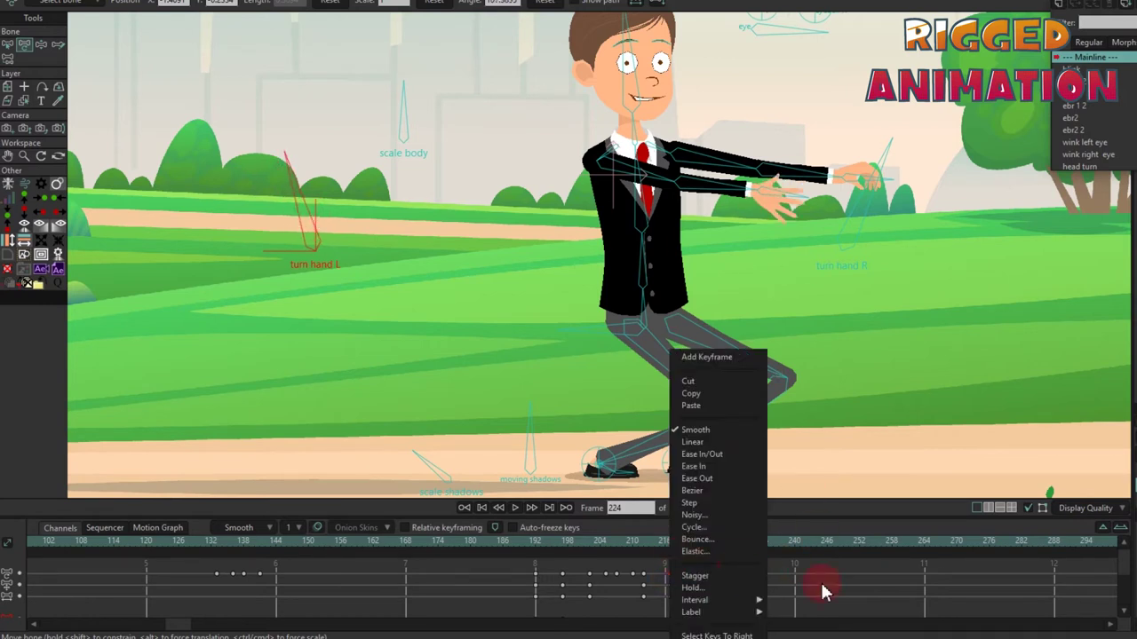
pyautogui.click(724, 602)
pyautogui.rightClick(671, 595)
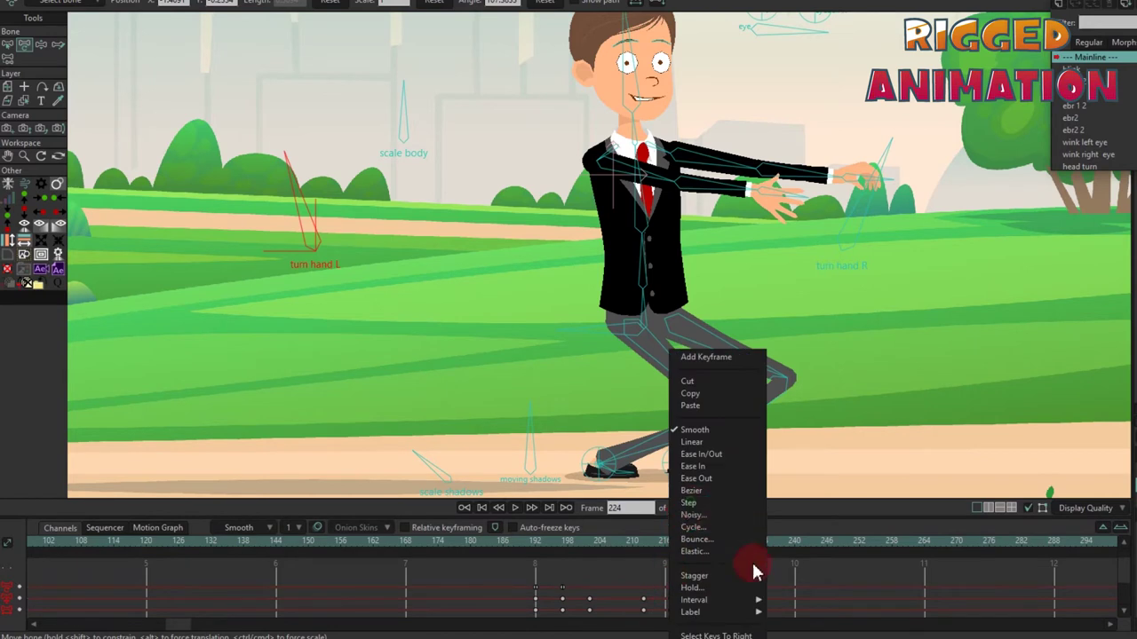
pyautogui.click(726, 609)
# - Move the arms-forward pose keyframes from frame 224 to frame 227 and go to that frame
pyautogui.moveTo(724, 584); pyautogui.dragTo(733, 581)
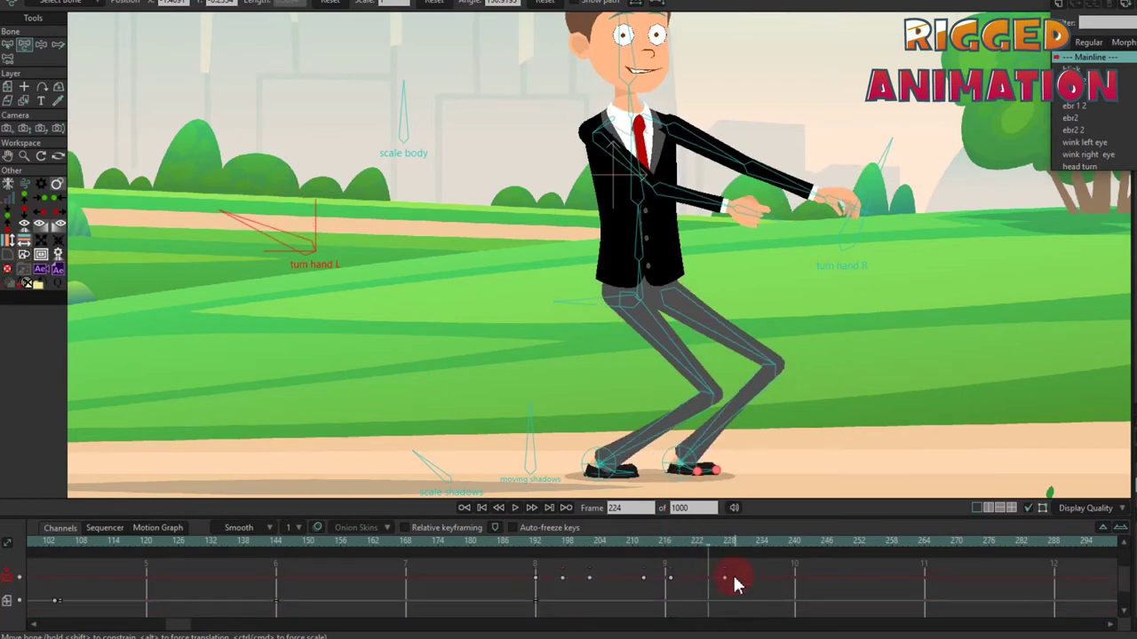
pyautogui.moveTo(675, 551); pyautogui.dragTo(724, 547)
pyautogui.scroll(-2, 831, 252)
# - Rotate the turn hand R bone to open the right hand and set its keyframe interpolation to Step
pyautogui.click(831, 251)
pyautogui.scroll(2, 853, 235)
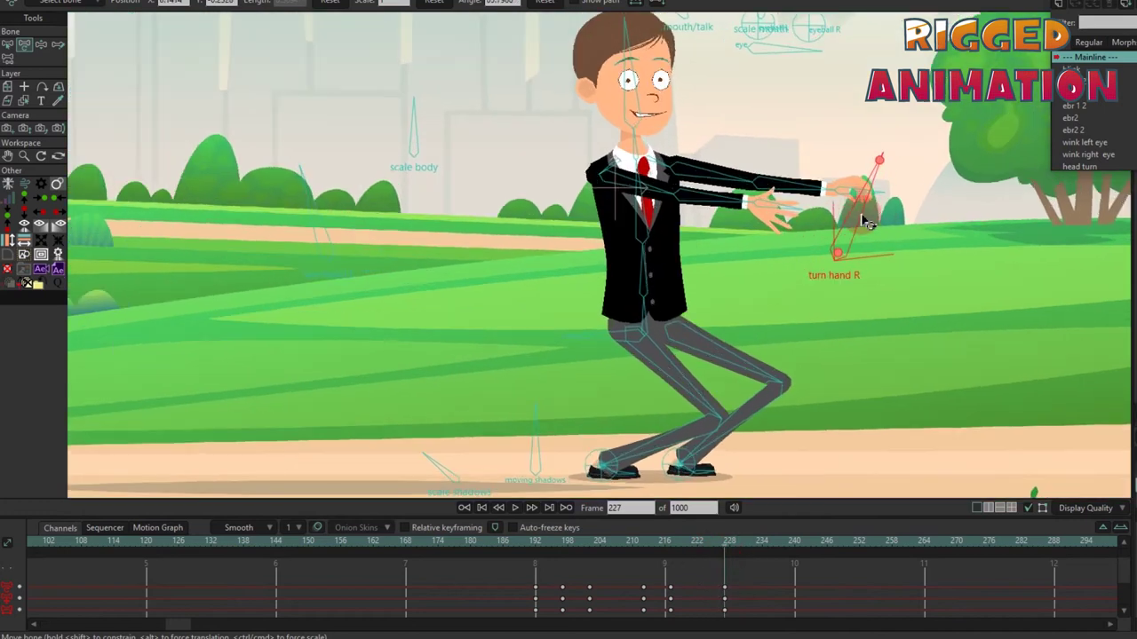
pyautogui.scroll(-1, 715, 590)
pyautogui.rightClick(726, 582)
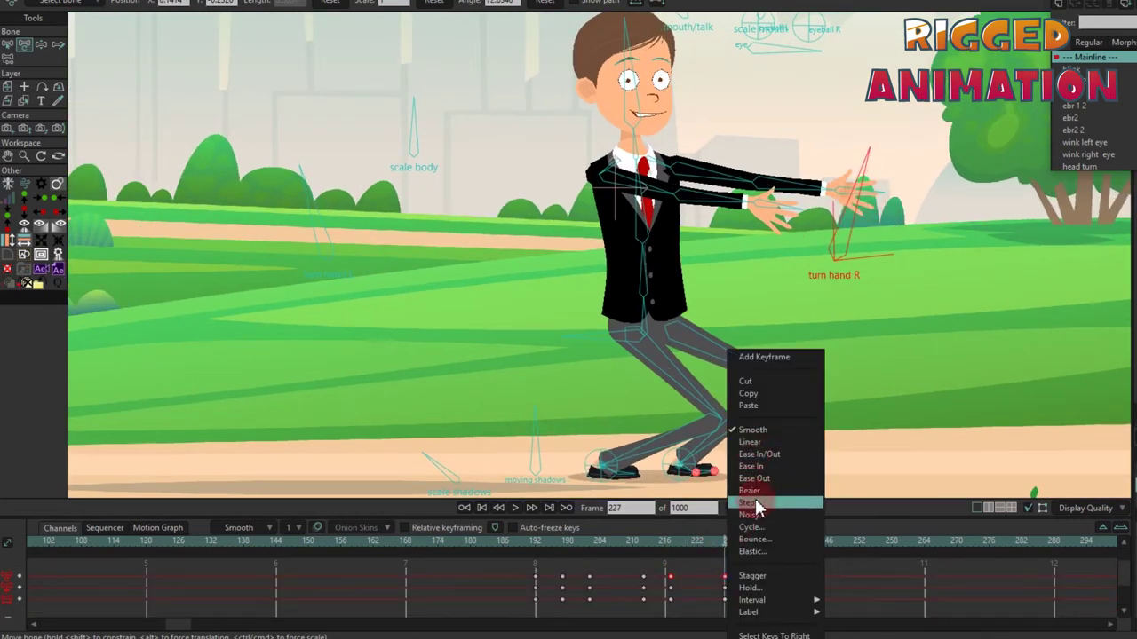
pyautogui.click(755, 498)
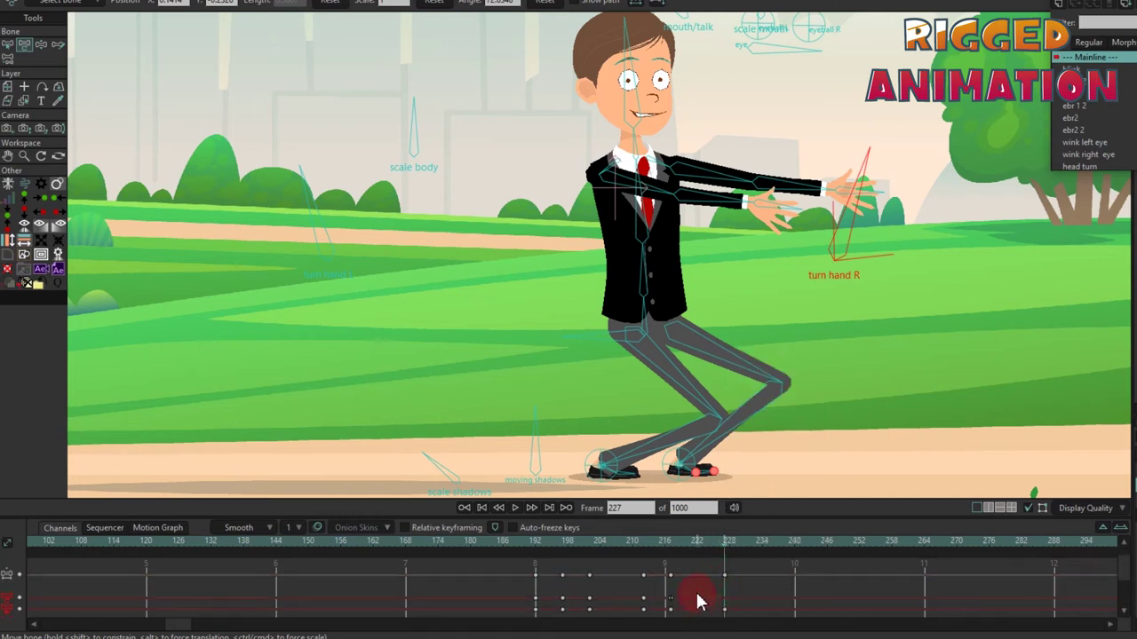
# - Turn the man's head with the head turn bone at frame 227 and play back the crouching motion
pyautogui.moveTo(699, 544); pyautogui.dragTo(666, 528)
pyautogui.scroll(-3, 600, 255)
pyautogui.scroll(2, 715, 118)
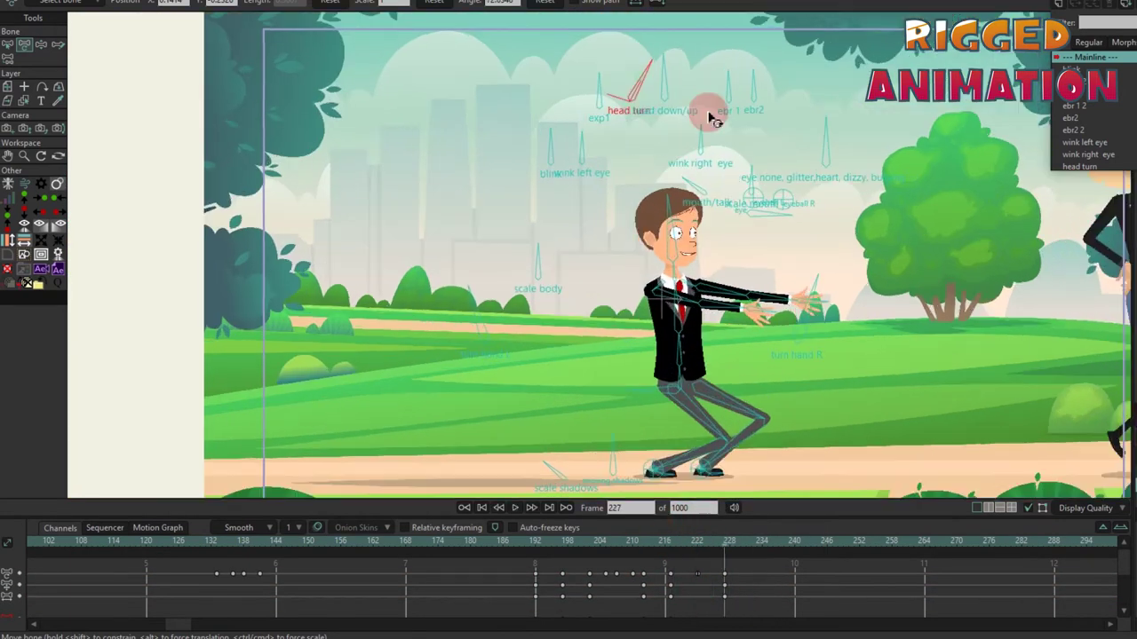
pyautogui.scroll(-3, 715, 118)
pyautogui.scroll(3, 699, 267)
pyautogui.click(666, 530)
pyautogui.press('space')
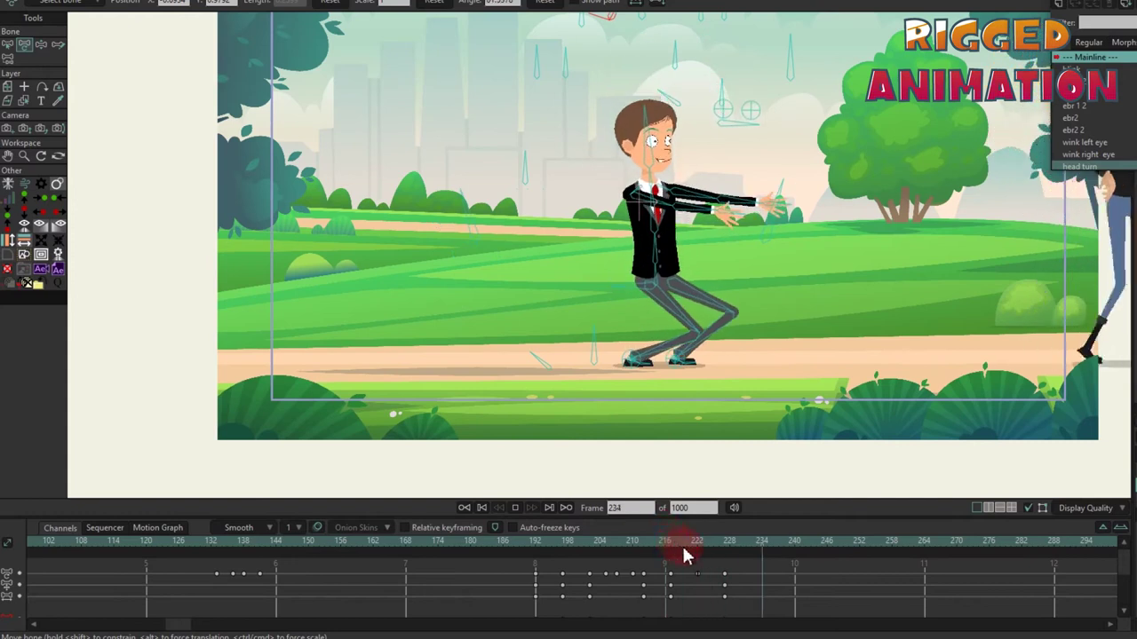
pyautogui.press('space')
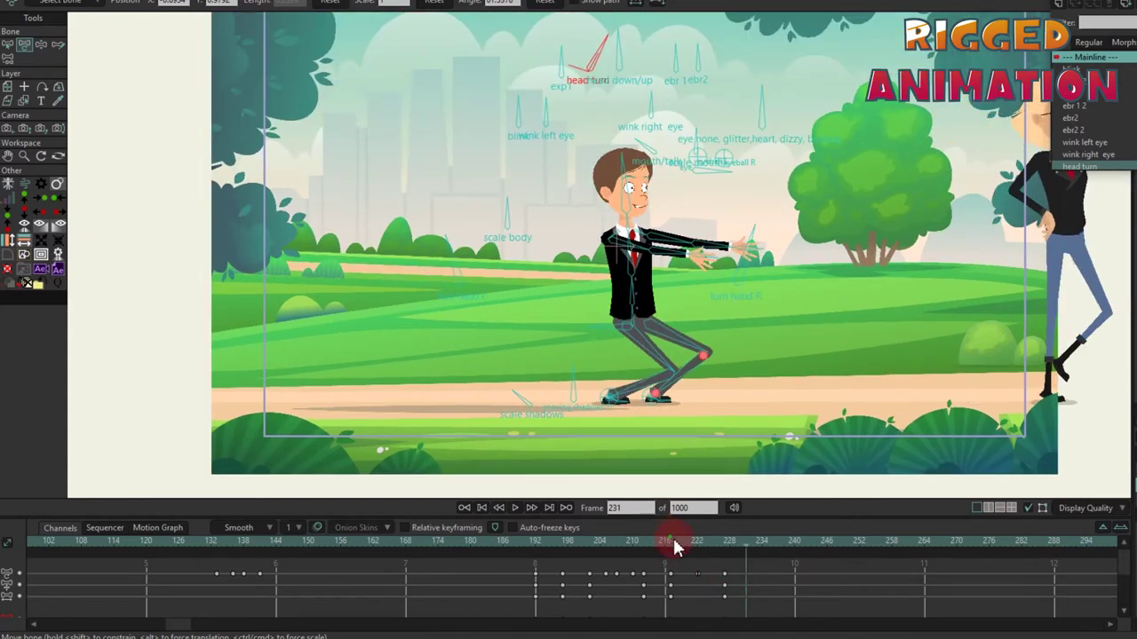
# - At frame 232, raise the man's hips so that he stands upright with straight legs
pyautogui.click(753, 562)
pyautogui.scroll(2, 596, 322)
pyautogui.moveTo(596, 322); pyautogui.dragTo(586, 225)
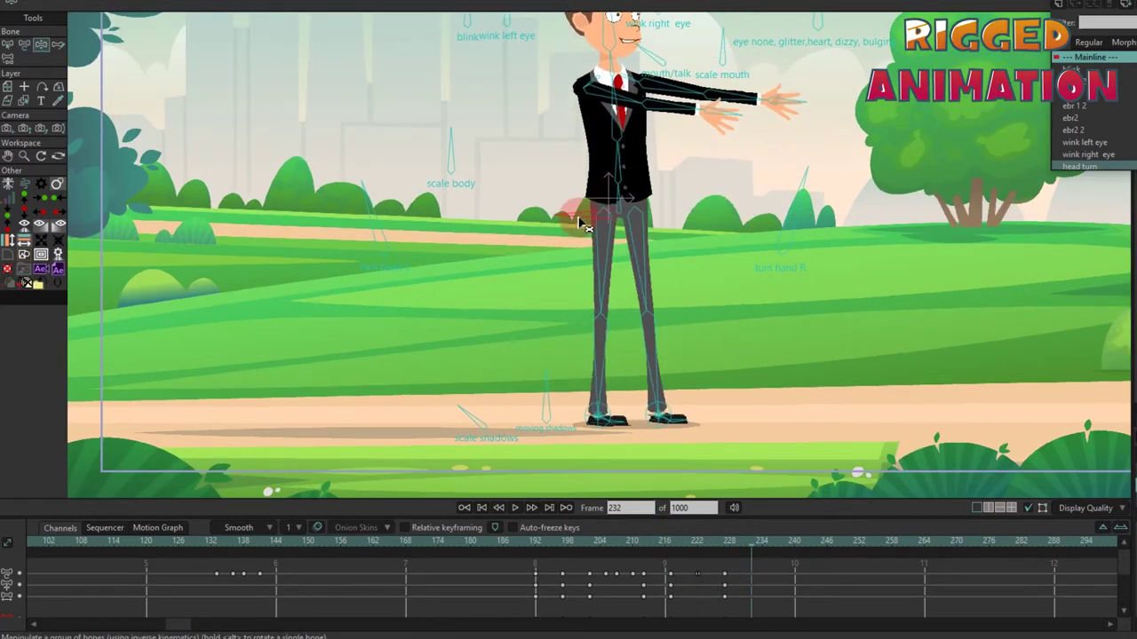
# - Raise both of the man's arms straight up above his head
pyautogui.scroll(2, 586, 225)
pyautogui.press('t')
pyautogui.moveTo(710, 202); pyautogui.dragTo(617, 62)
pyautogui.moveTo(764, 202); pyautogui.dragTo(676, 151)
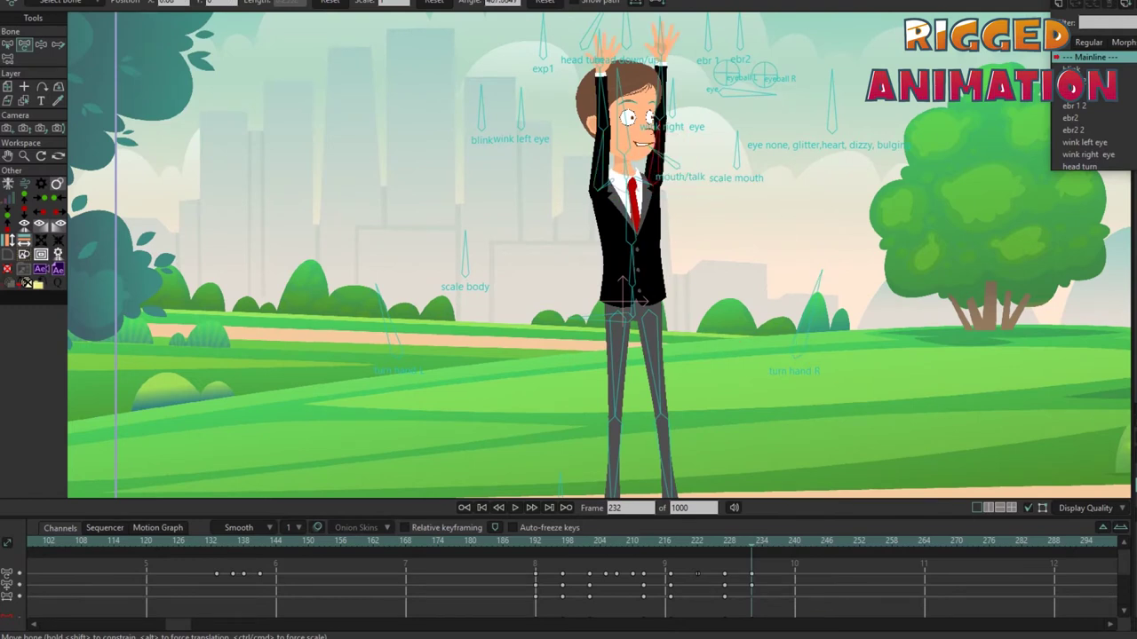
# - Preview the motion between frames 227 and 232 and readjust the upper bone of the raised left arm
pyautogui.click(728, 539)
pyautogui.moveTo(722, 547); pyautogui.dragTo(746, 558)
pyautogui.scroll(5, 604, 240)
pyautogui.moveTo(604, 239); pyautogui.dragTo(578, 198)
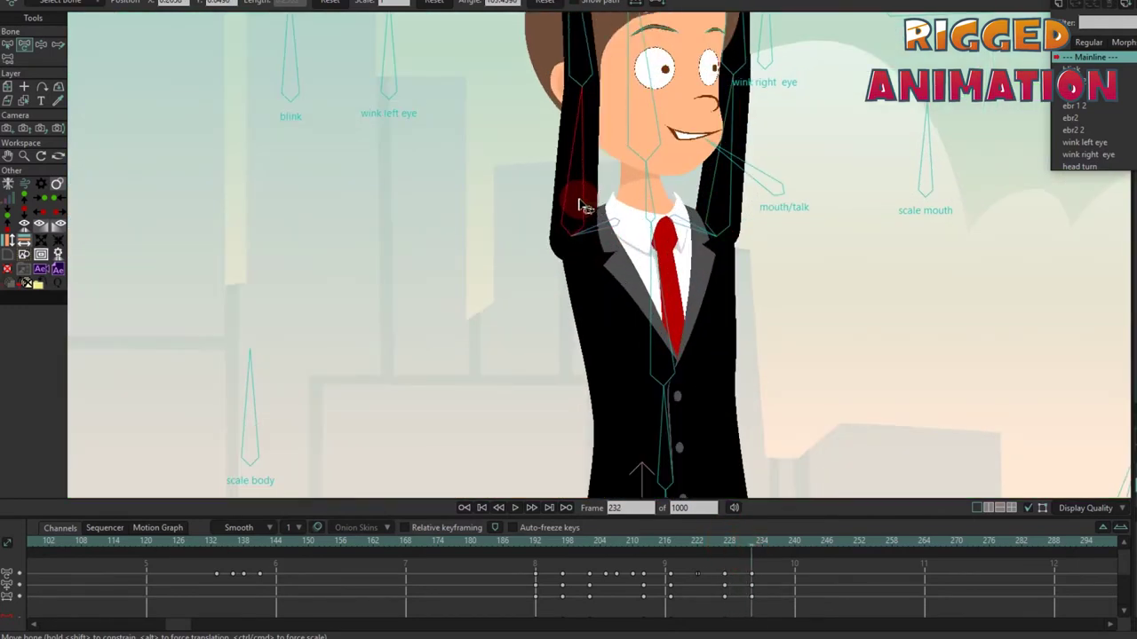
# - Straighten the upper bones of both raised arms at frame 232 so they point up vertically
pyautogui.moveTo(690, 223); pyautogui.dragTo(728, 190)
pyautogui.scroll(3, 728, 195)
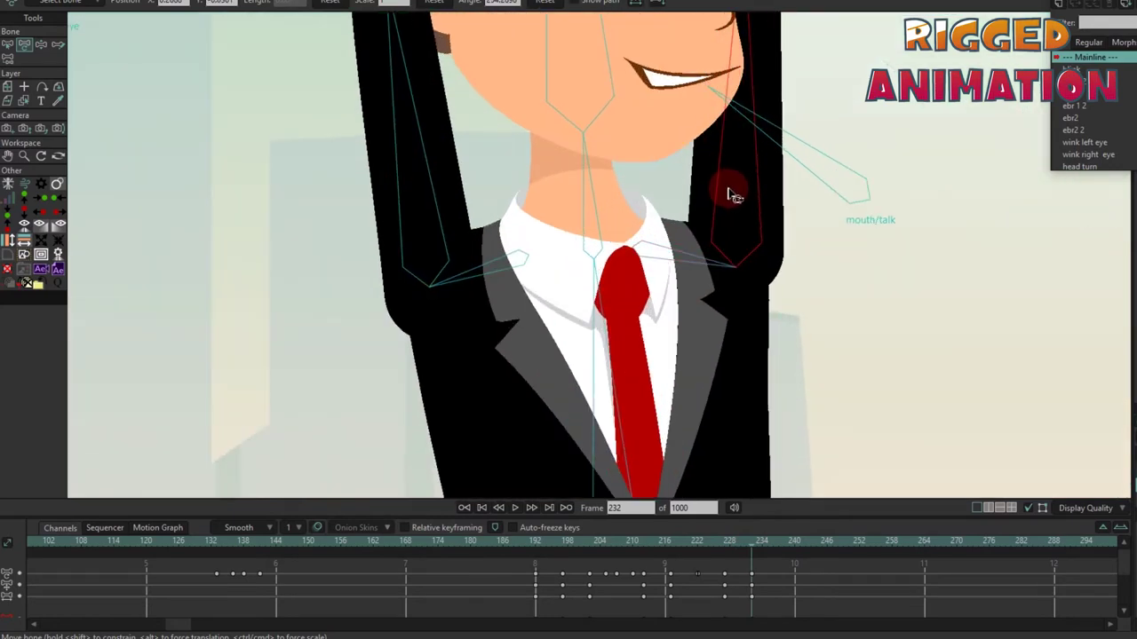
pyautogui.scroll(-5, 728, 190)
pyautogui.click(659, 126)
pyautogui.scroll(-3, 659, 126)
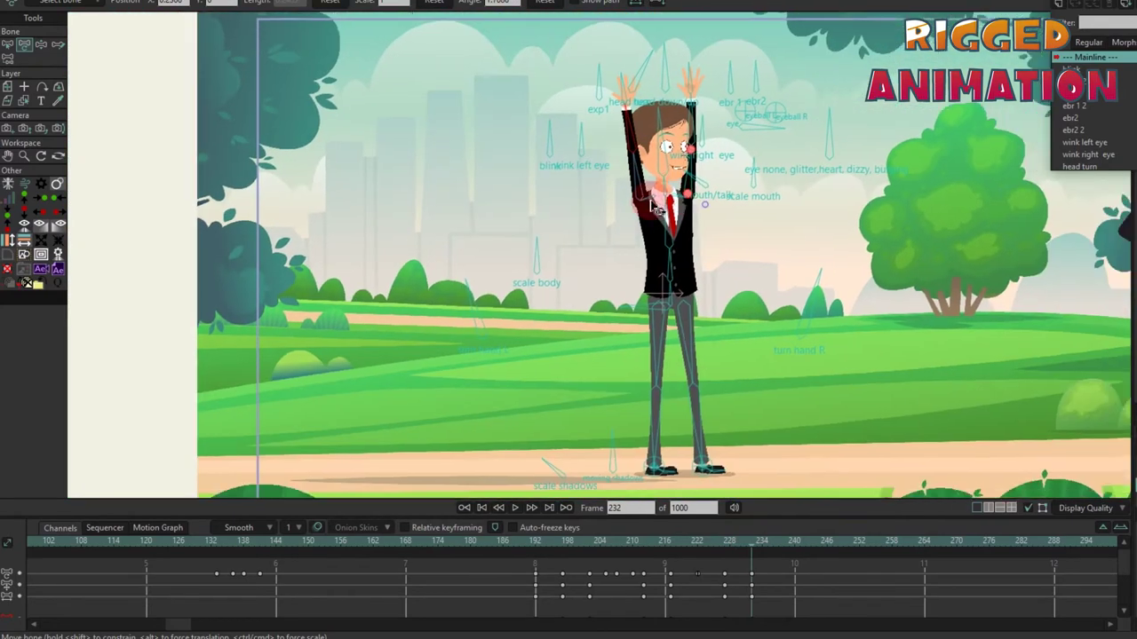
# - Copy the arms-up keyframes from frame 232 to 236 and the crouch keyframes from frame 227 to 241
pyautogui.click(762, 577)
pyautogui.scroll(4, 762, 575)
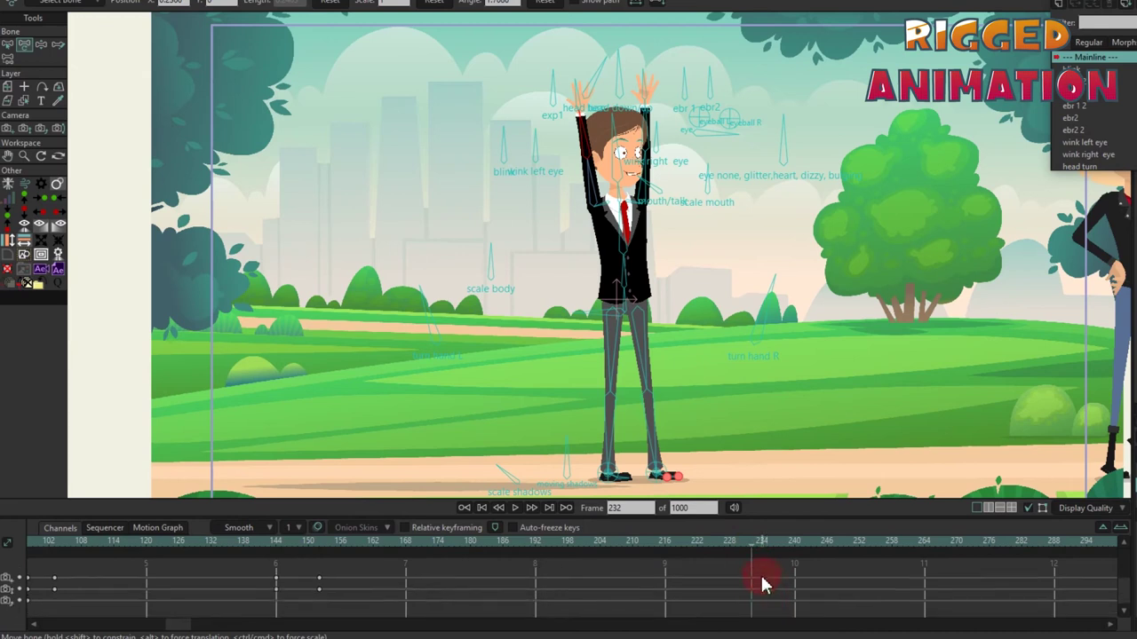
pyautogui.click(770, 546)
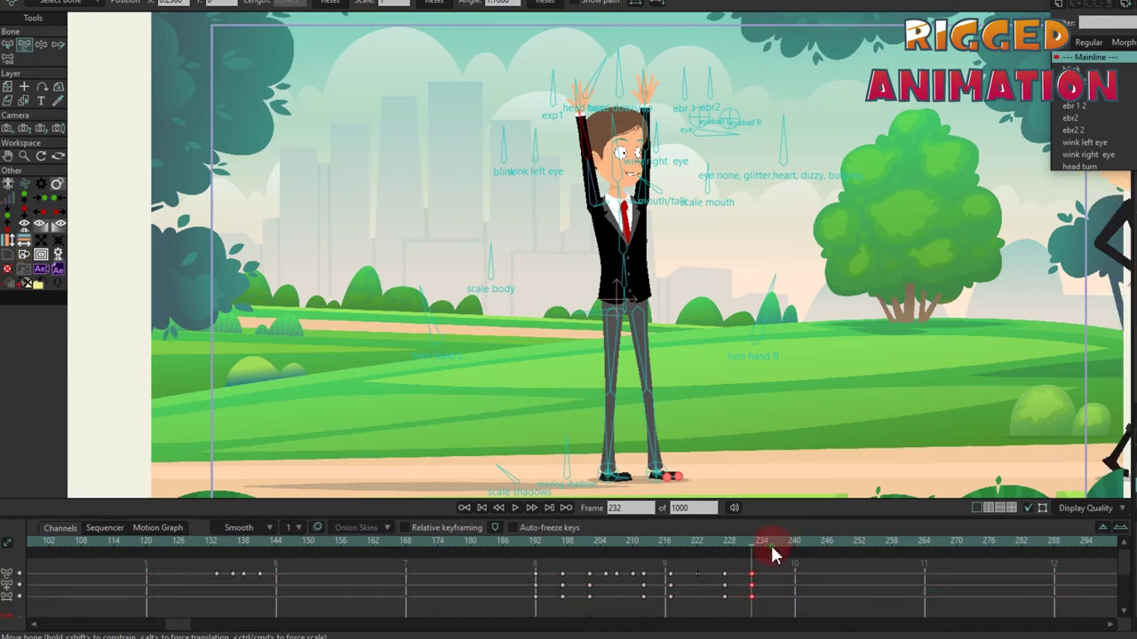
pyautogui.click(740, 596)
pyautogui.click(795, 569)
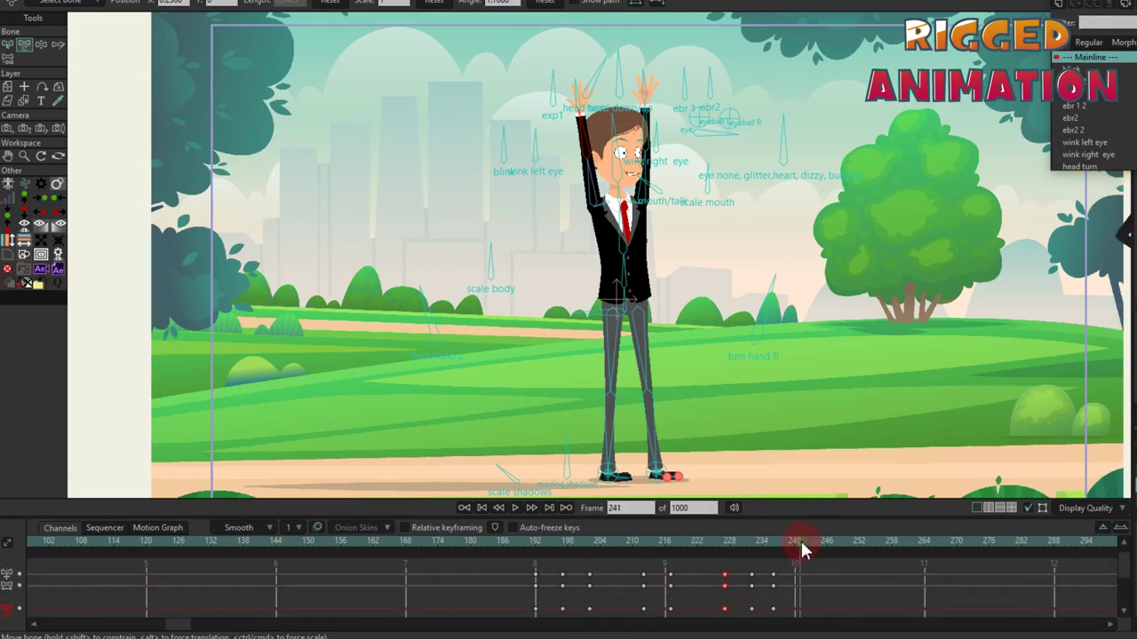
# - Preview the motion and duplicate the keyframes of frames 232 to 241 starting at frame 245
pyautogui.click(730, 544)
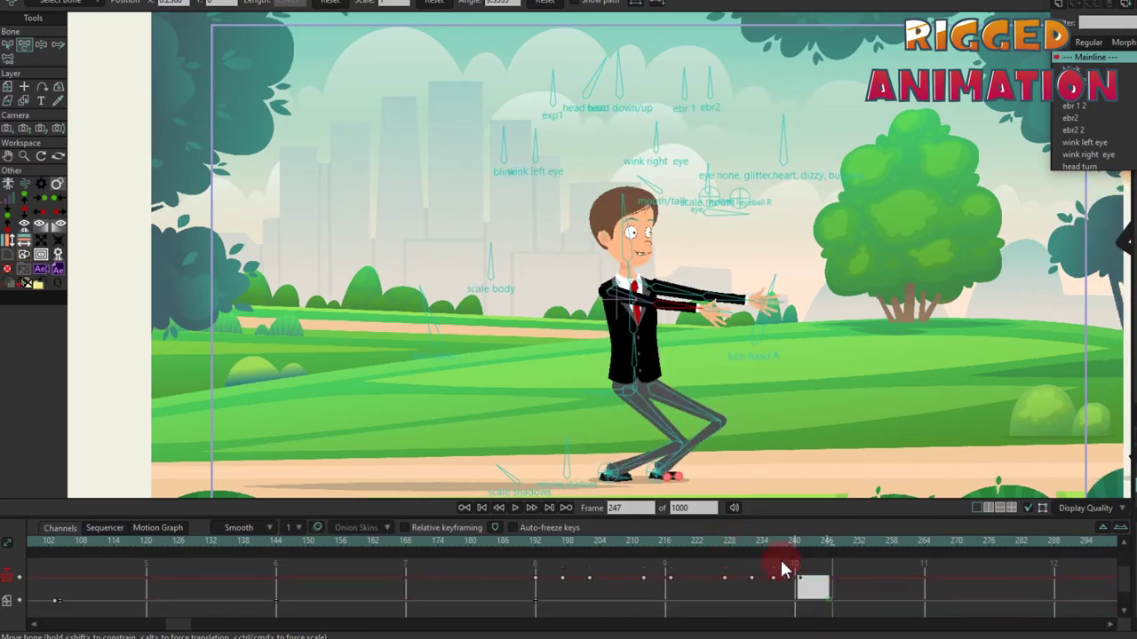
pyautogui.click(830, 570)
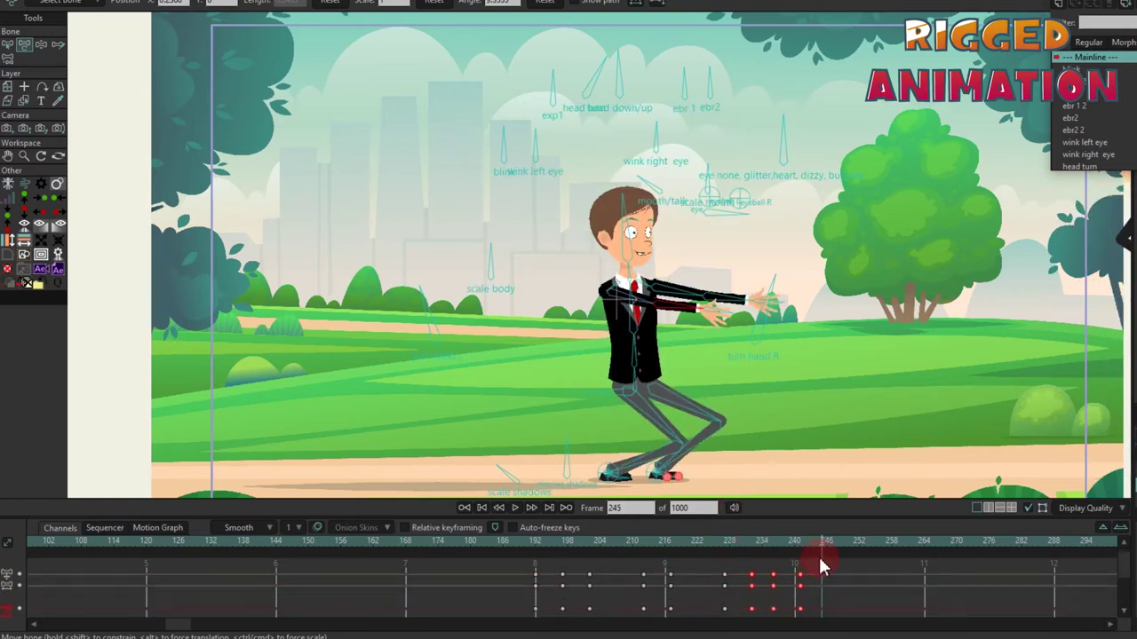
pyautogui.click(860, 544)
pyautogui.press('space')
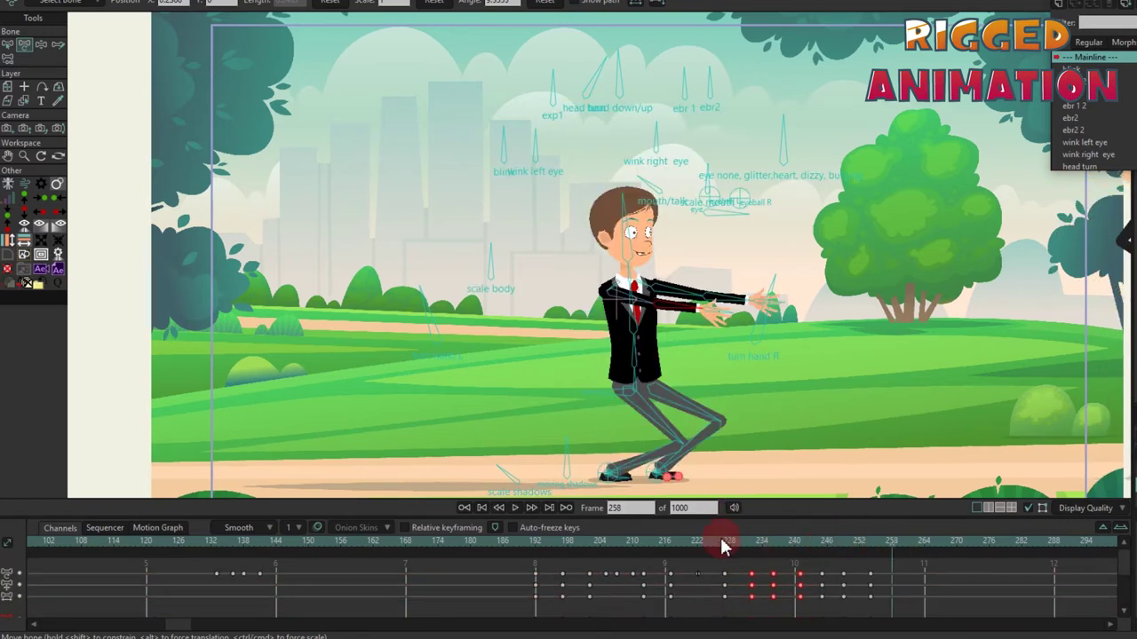
# - Copy the arms-up keyframes from frame 245 to frame 258 and play back the repeated crouching motion
pyautogui.click(891, 542)
pyautogui.click(852, 601)
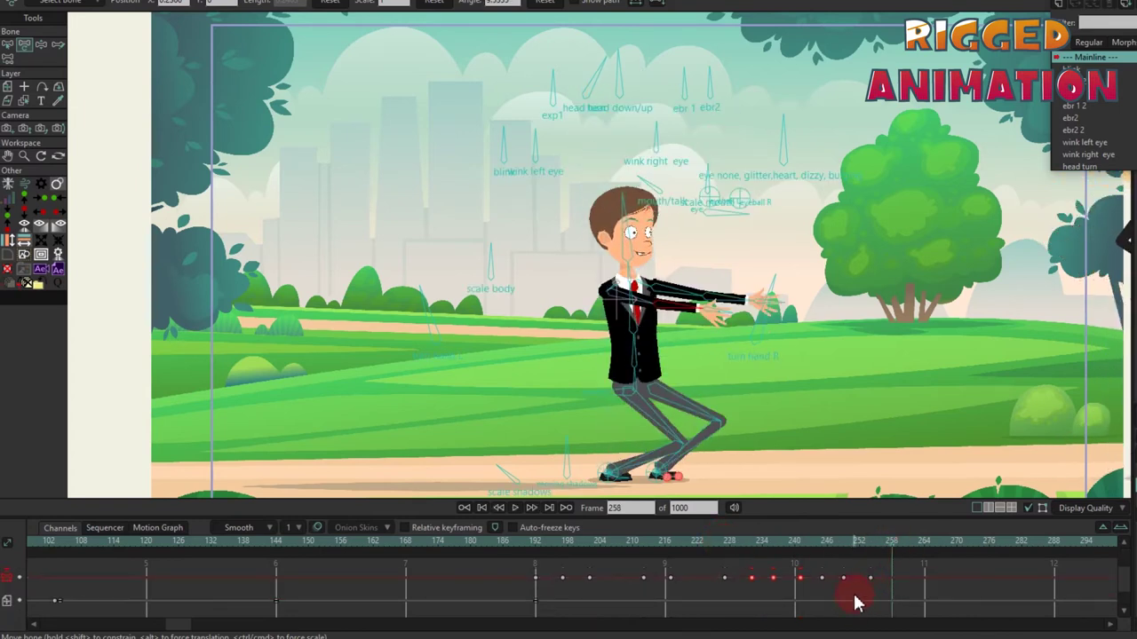
pyautogui.hscroll(5, 515, 577)
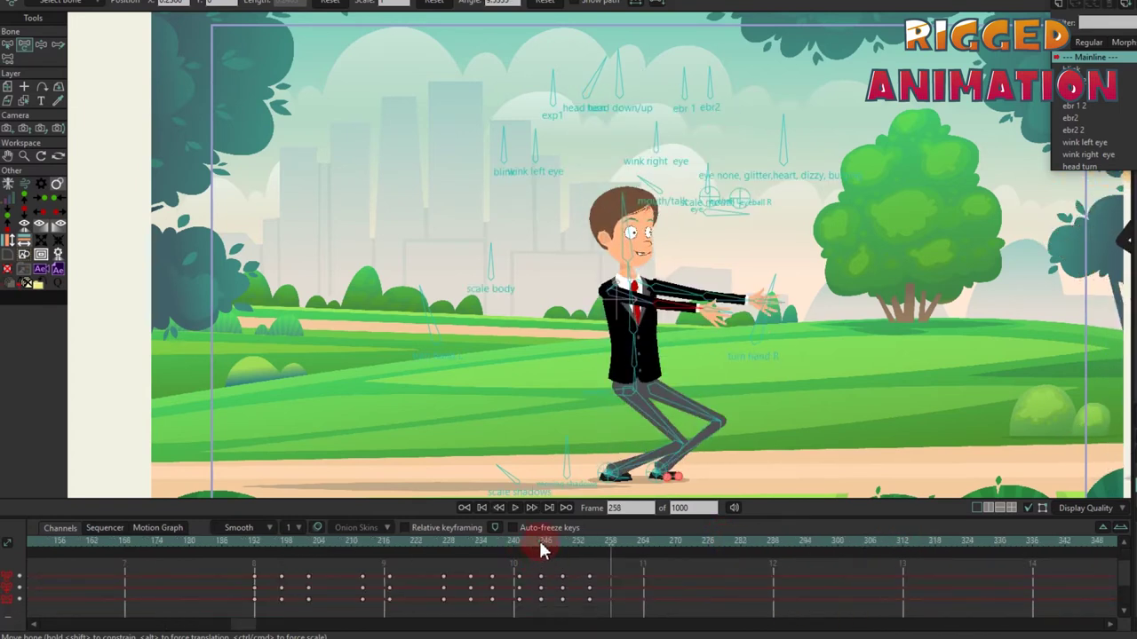
pyautogui.click(539, 544)
pyautogui.moveTo(545, 613); pyautogui.dragTo(568, 573)
pyautogui.click(616, 544)
pyautogui.click(654, 577)
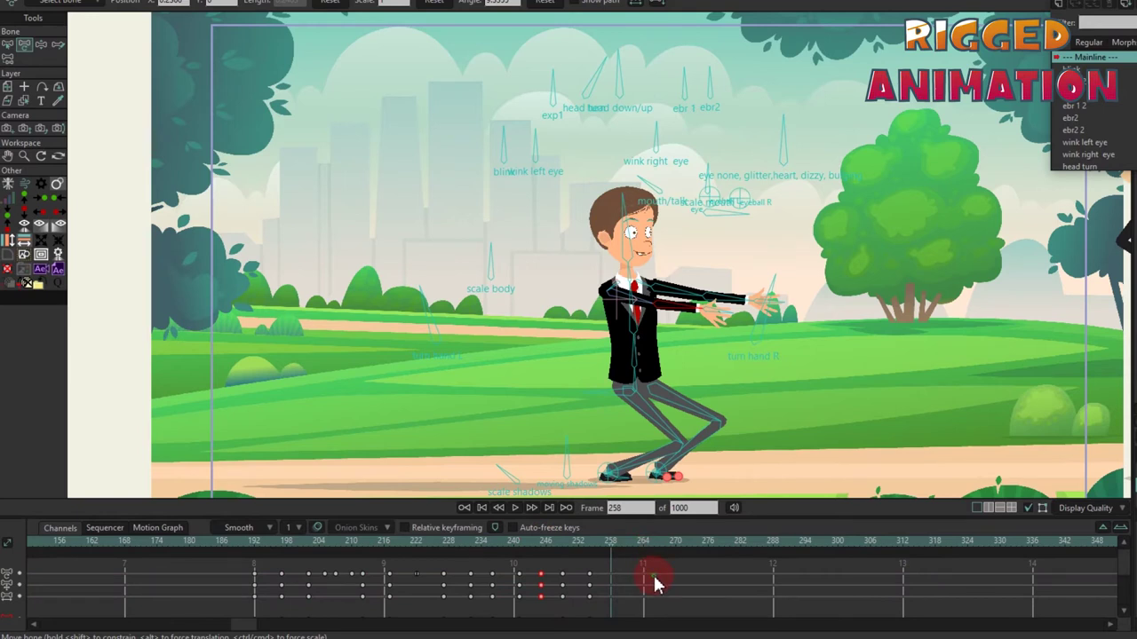
pyautogui.hotkey('ctrl', 'v')
pyautogui.click(444, 540)
pyautogui.press('space')
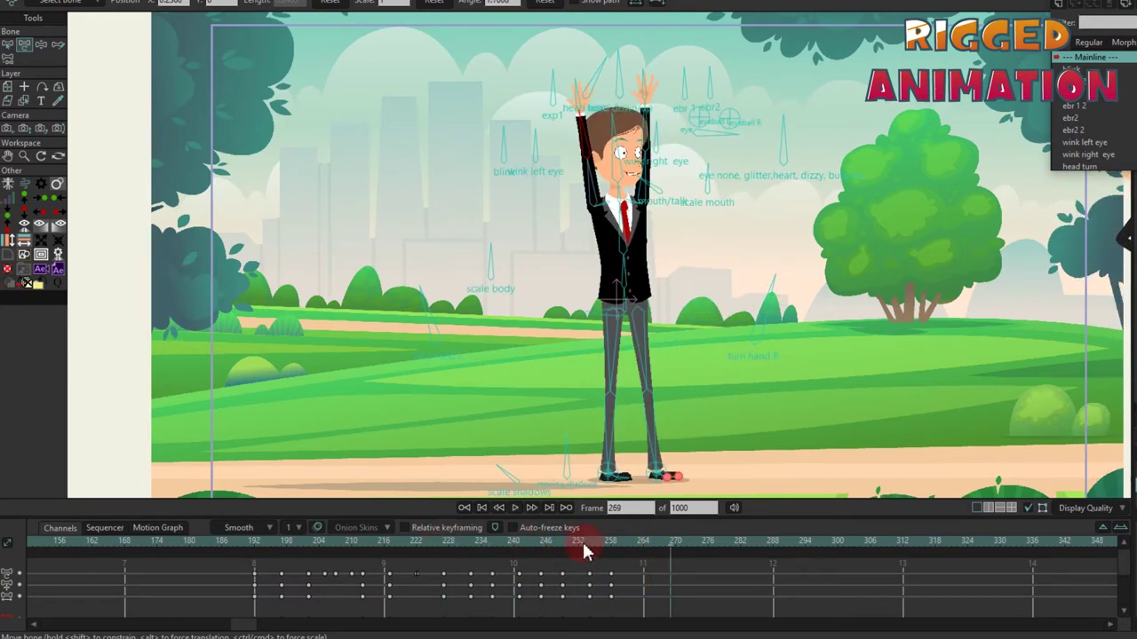
# - At frame 258, lower both of the man's arms until they stretch out horizontally to the sides
pyautogui.click(610, 542)
pyautogui.moveTo(569, 160); pyautogui.dragTo(533, 267)
pyautogui.moveTo(710, 160); pyautogui.dragTo(782, 276)
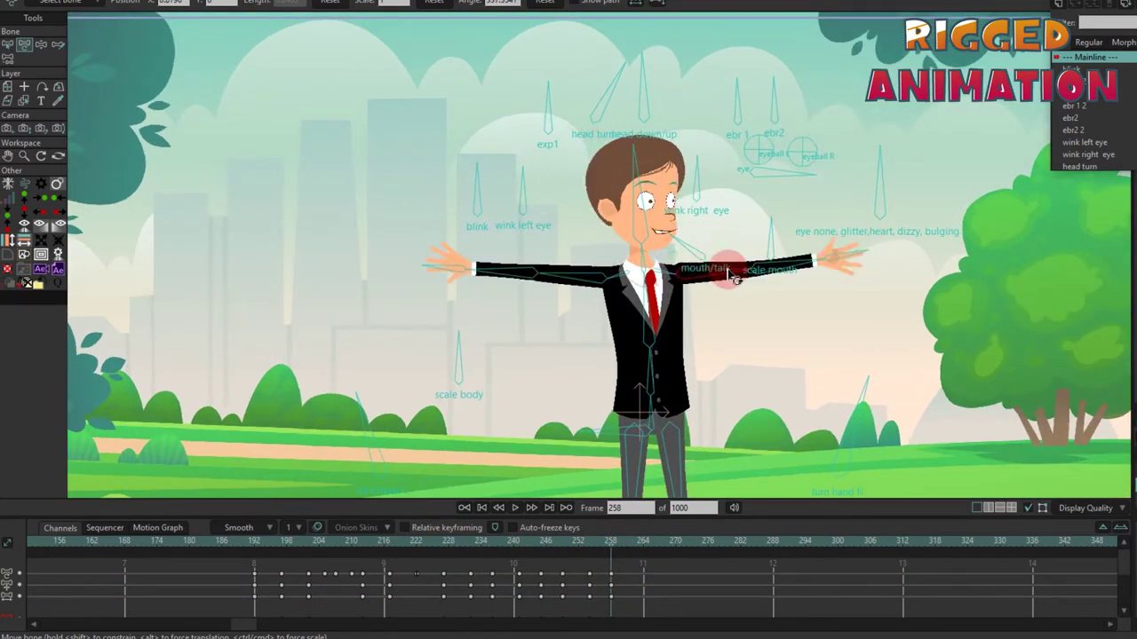
pyautogui.click(595, 277)
pyautogui.moveTo(595, 277); pyautogui.dragTo(568, 271)
pyautogui.scroll(2, 609, 275)
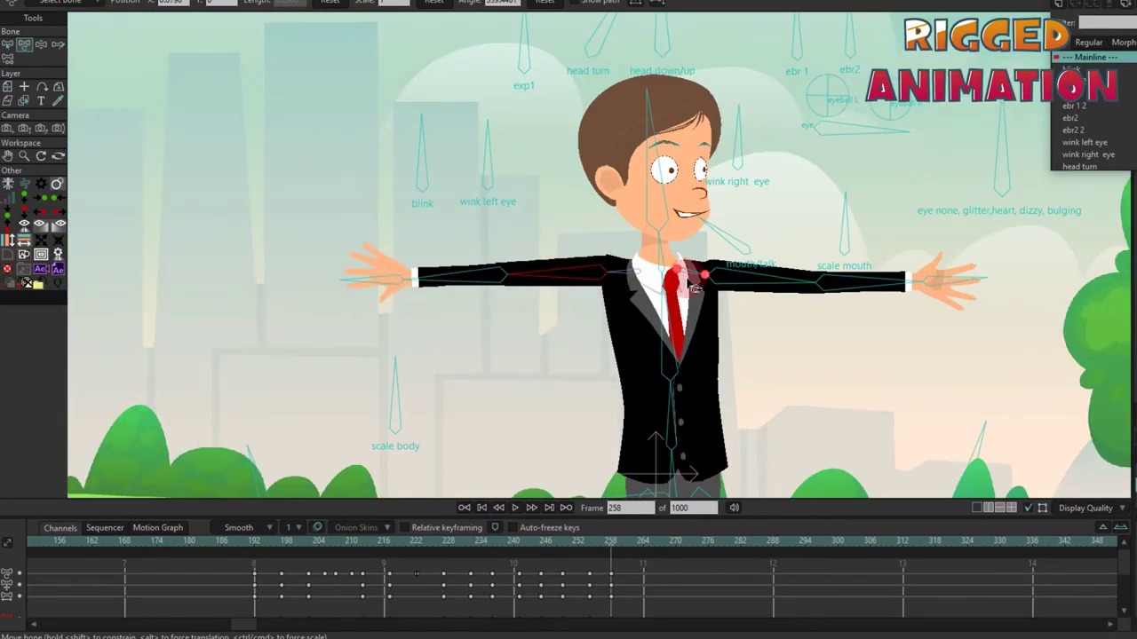
pyautogui.moveTo(680, 274); pyautogui.dragTo(737, 281)
pyautogui.scroll(-2, 616, 266)
# - Turn the man's face toward the front with the head turn bone and open his smile with the mouth/talk bone
pyautogui.moveTo(586, 67); pyautogui.dragTo(573, 8)
pyautogui.scroll(2, 658, 168)
pyautogui.click(701, 255)
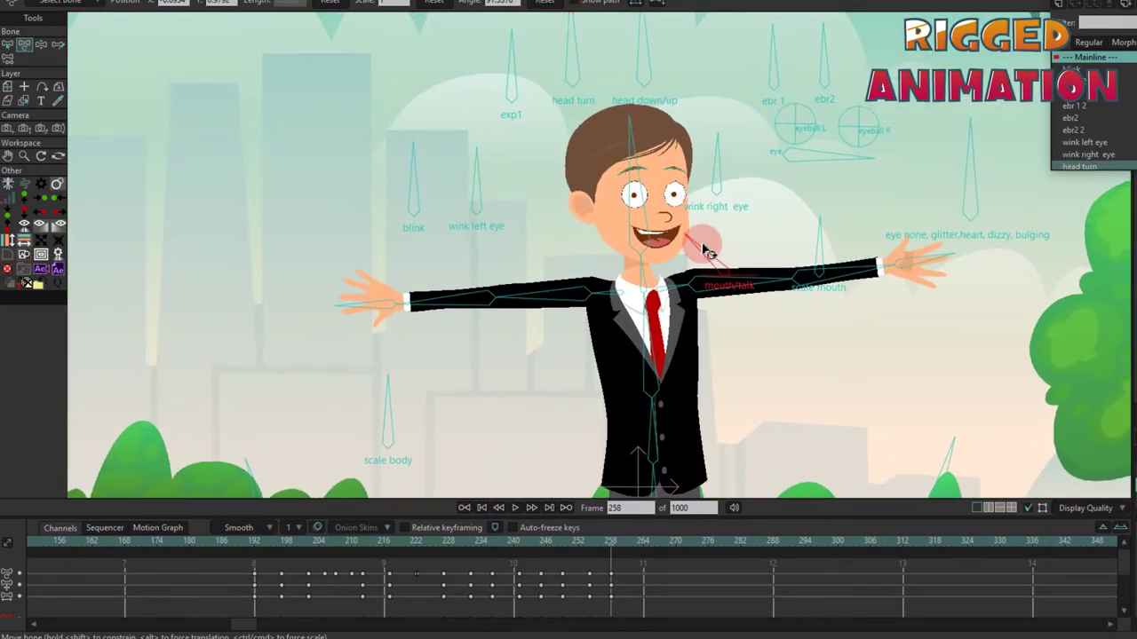
# - Move the outstretched-arms keyframes from frame 258 to frame 263
pyautogui.click(613, 593)
pyautogui.rightClick(591, 582)
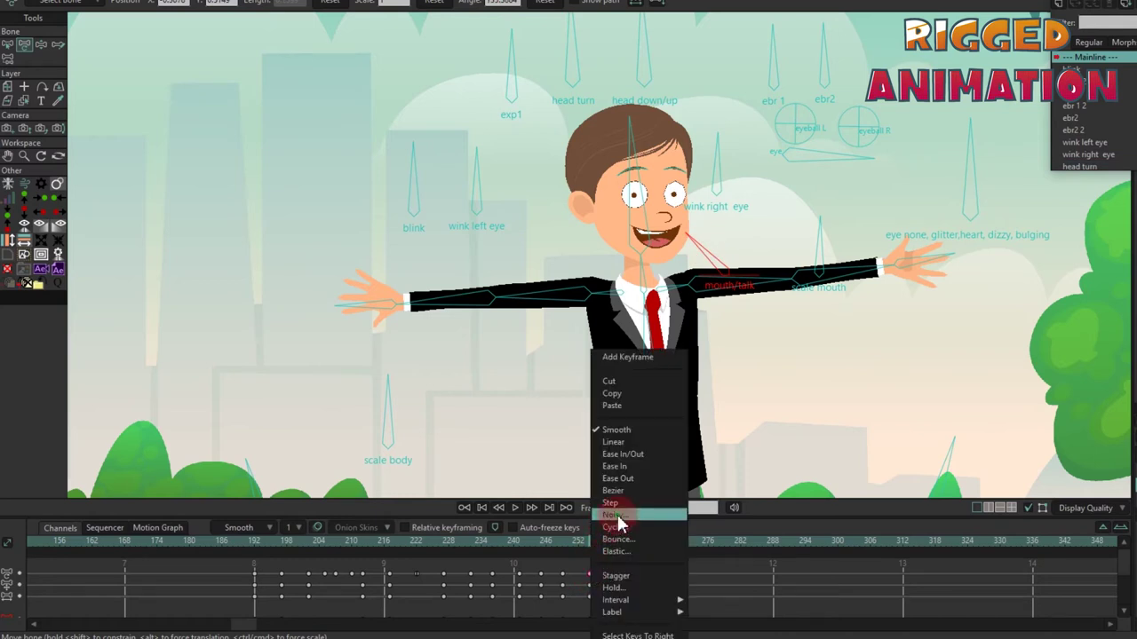
pyautogui.click(691, 563)
pyautogui.moveTo(611, 575); pyautogui.dragTo(639, 582)
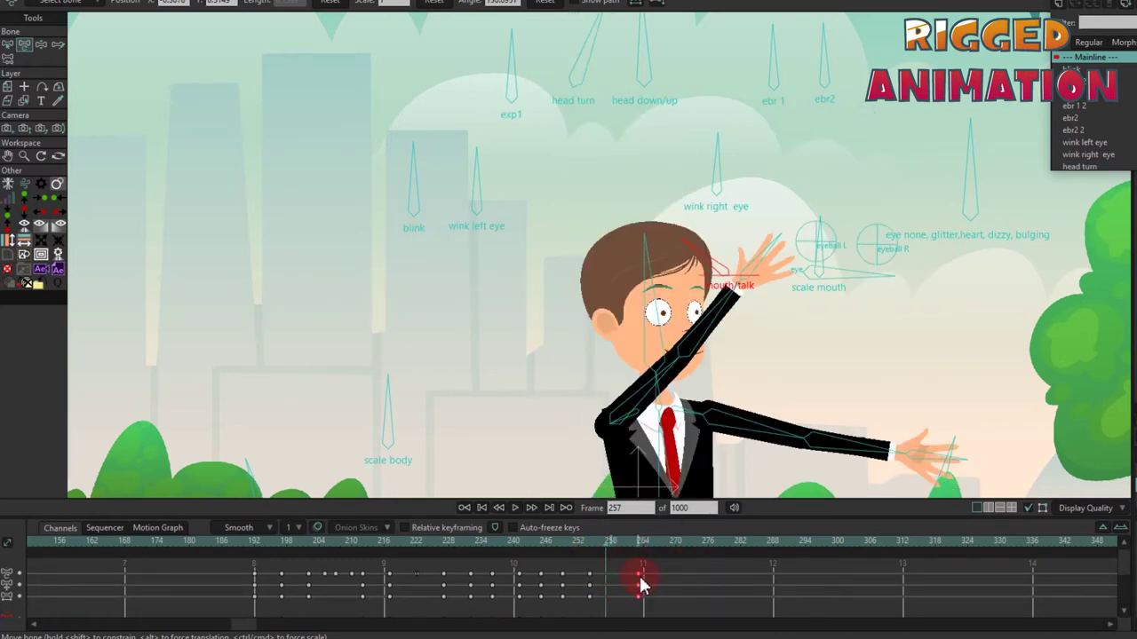
pyautogui.click(639, 586)
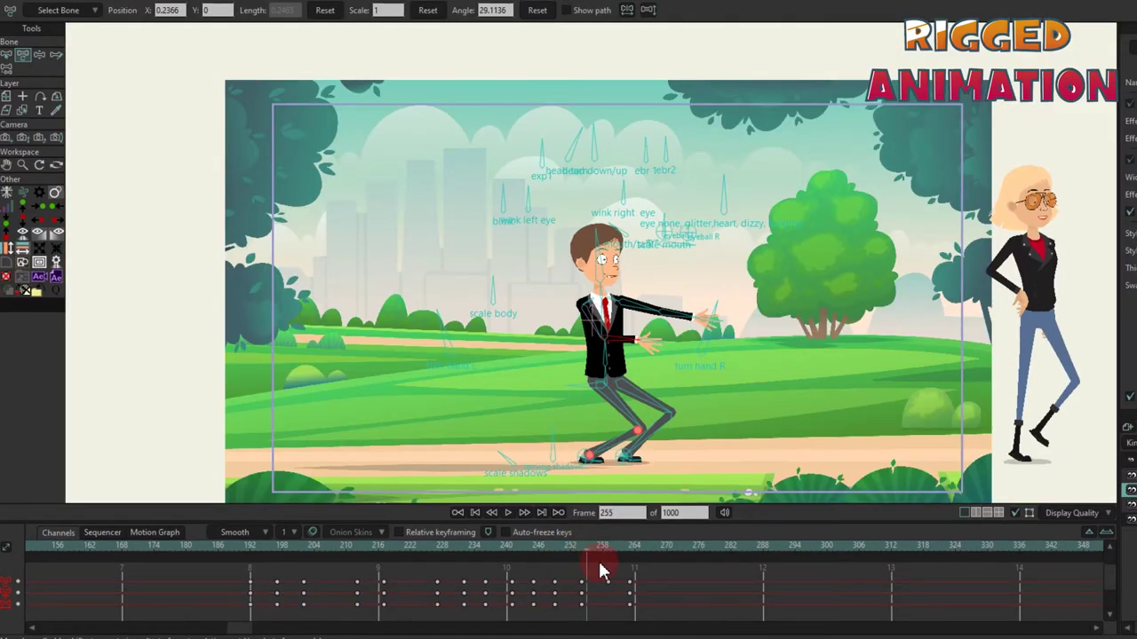
# - Copy the crouch keyframes from frame 254 to 259 and the outstretched-arms keyframes from frame 263 to 269
pyautogui.moveTo(605, 553); pyautogui.dragTo(670, 558)
pyautogui.scroll(5, 593, 350)
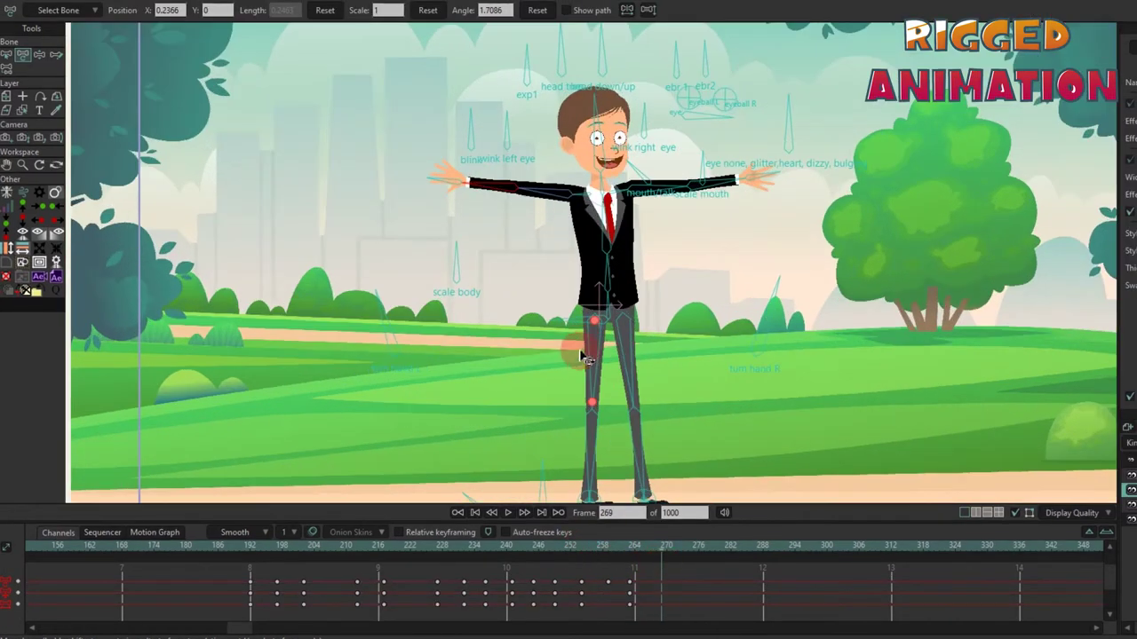
pyautogui.moveTo(586, 358); pyautogui.dragTo(604, 371)
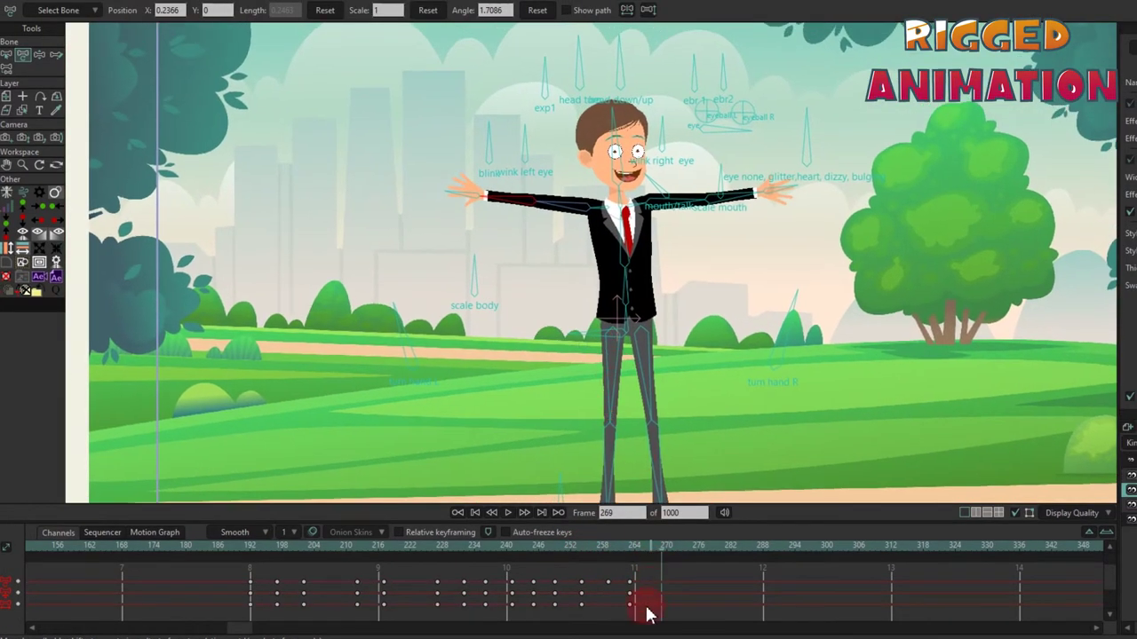
# - At frame 279, bend the man's torso toward the tree and fold the forearm of his lower arm in toward his body
pyautogui.click(712, 549)
pyautogui.click(633, 318)
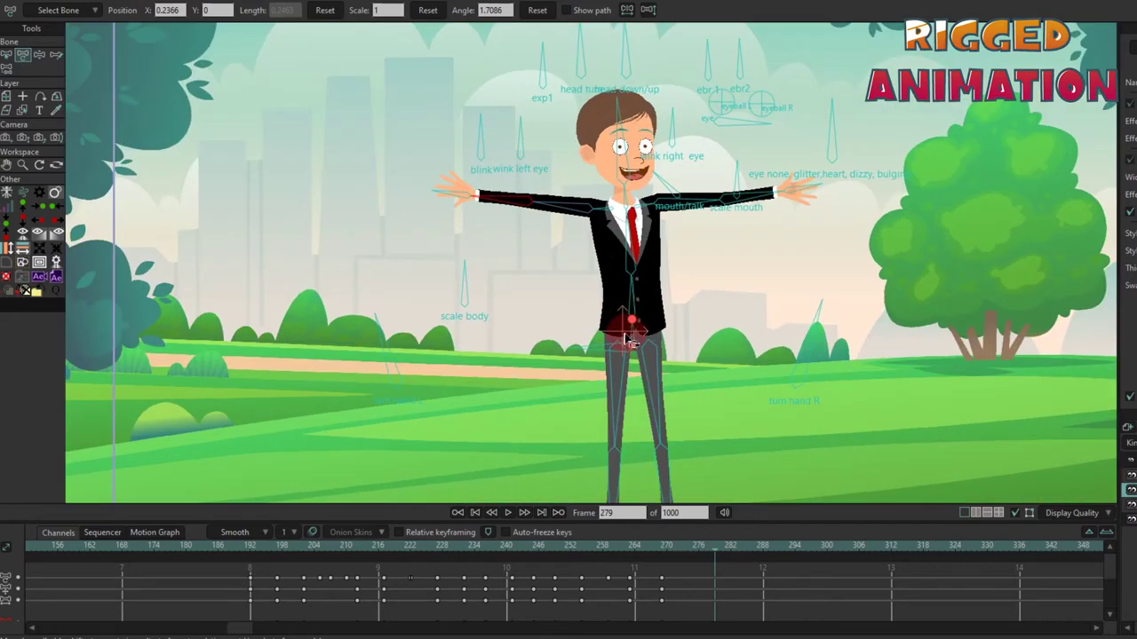
pyautogui.moveTo(629, 338); pyautogui.dragTo(637, 336)
pyautogui.scroll(-3, 652, 311)
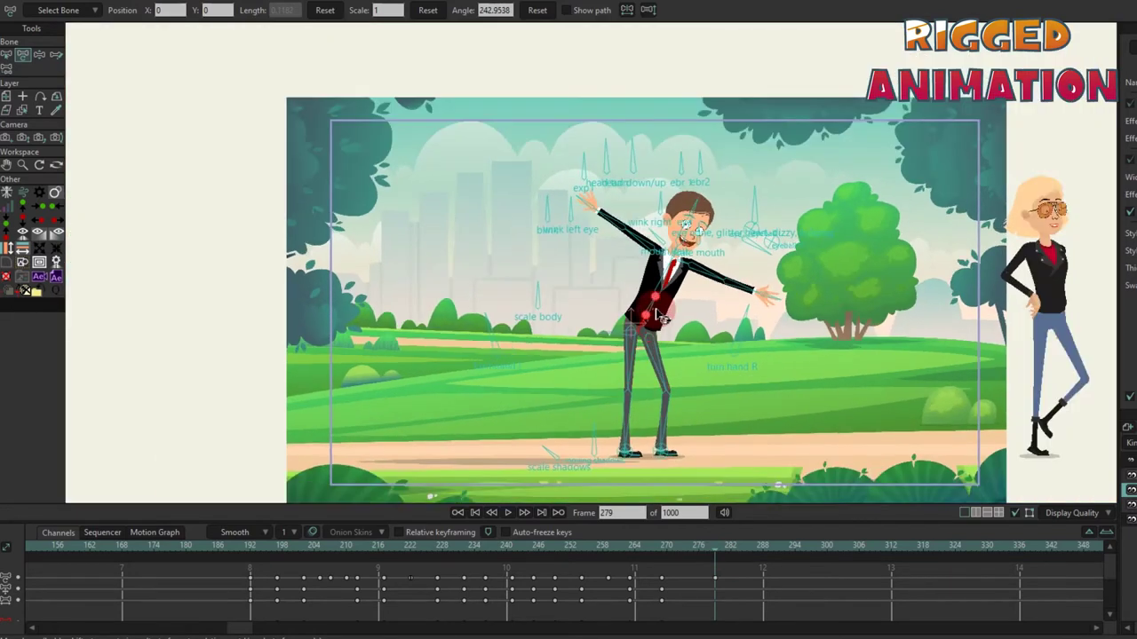
pyautogui.scroll(2, 658, 313)
pyautogui.moveTo(654, 311); pyautogui.dragTo(790, 340)
pyautogui.scroll(2, 785, 329)
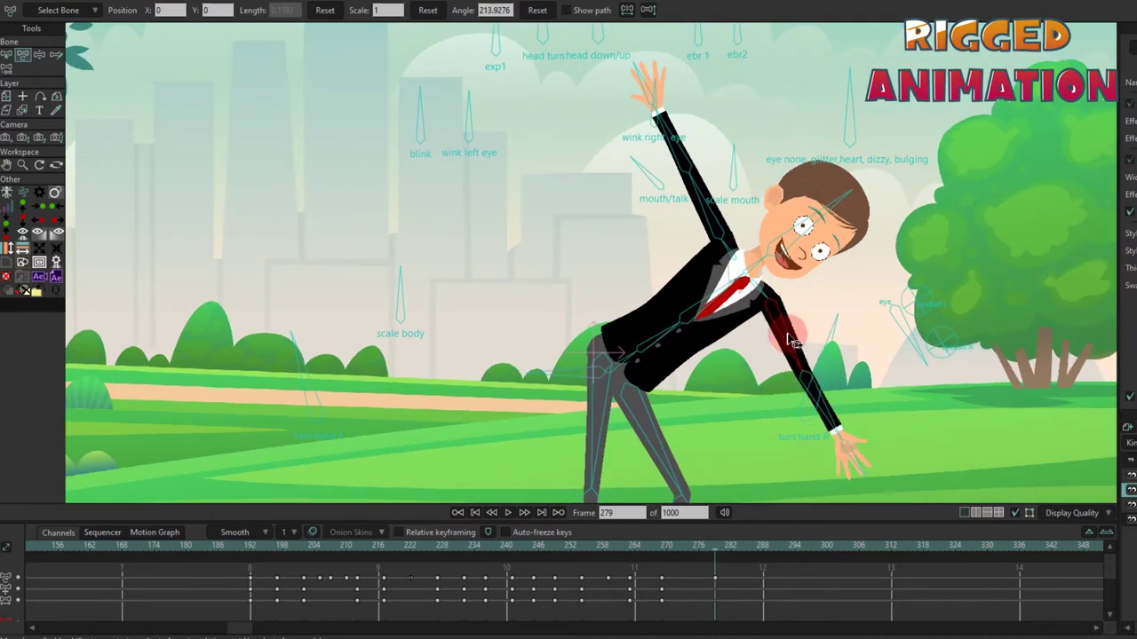
pyautogui.moveTo(831, 405); pyautogui.dragTo(744, 380)
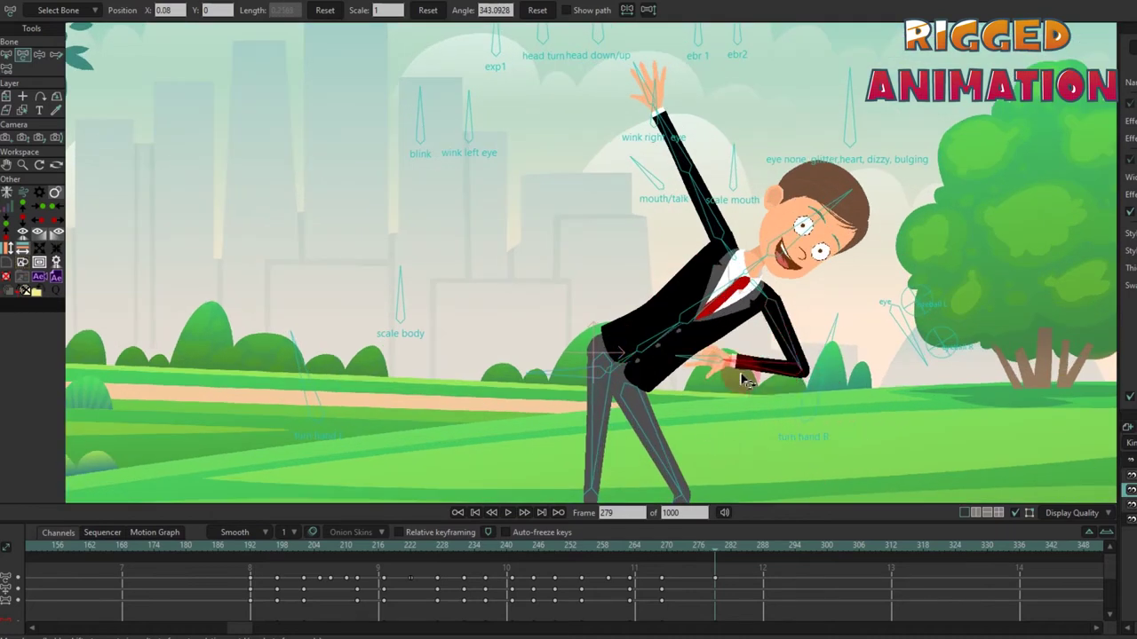
# - Raise the man's leg on the side away from the tree until it is nearly horizontal, with the foot turned downward
pyautogui.scroll(-2, 662, 380)
pyautogui.moveTo(641, 451); pyautogui.dragTo(487, 330)
pyautogui.scroll(2, 487, 330)
pyautogui.scroll(2, 511, 342)
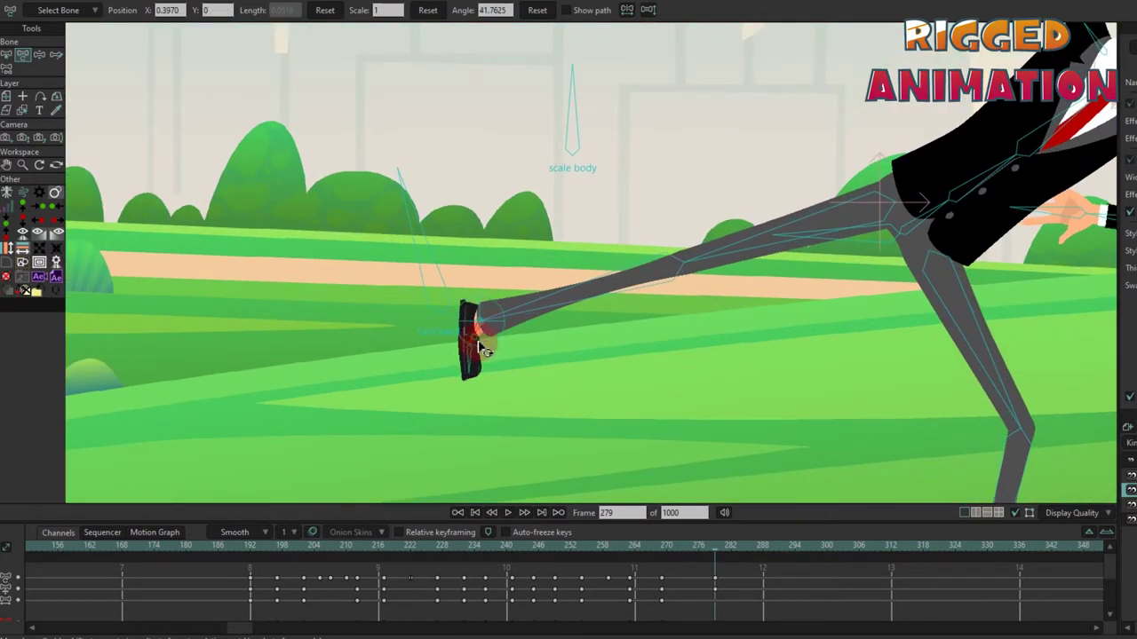
pyautogui.scroll(-3, 568, 313)
pyautogui.moveTo(727, 271); pyautogui.dragTo(724, 271)
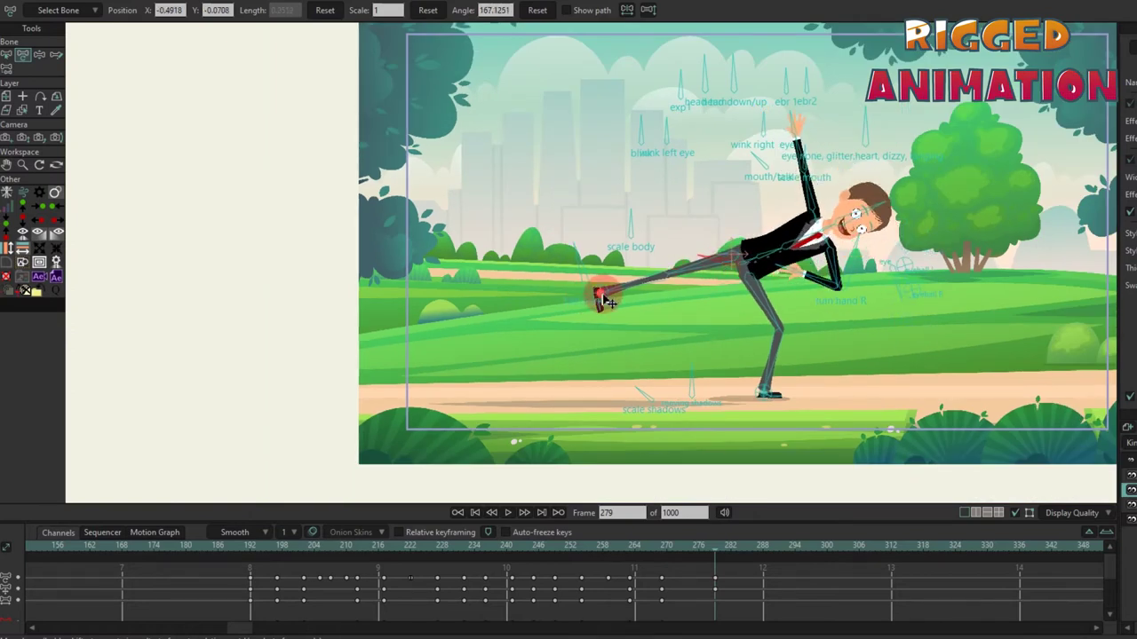
pyautogui.moveTo(607, 302); pyautogui.dragTo(608, 283)
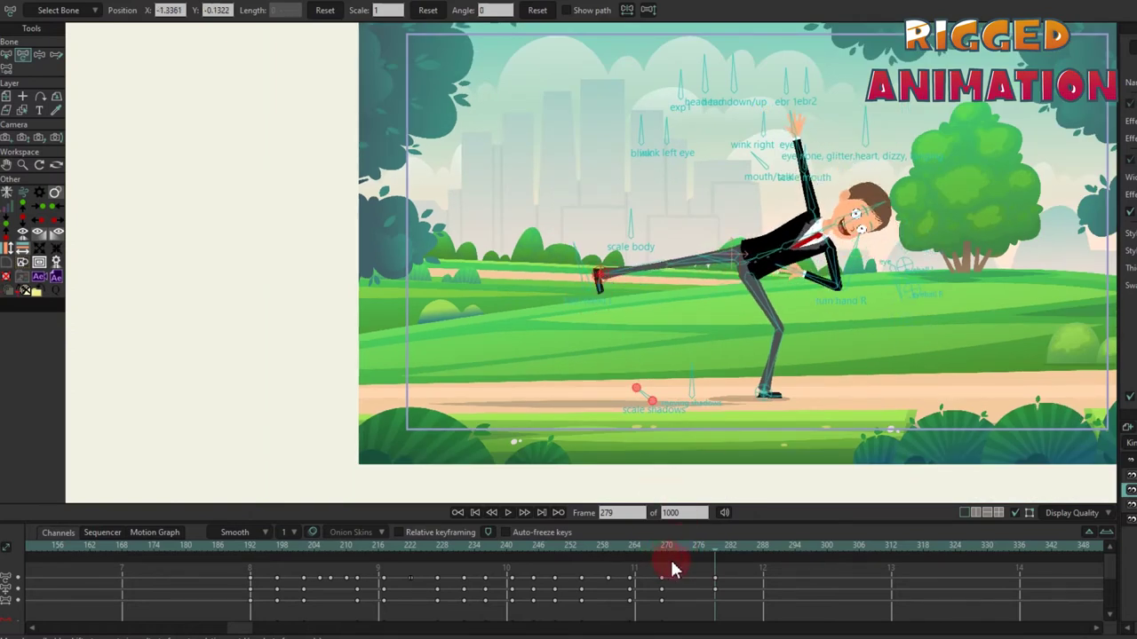
# - Preview the side kick, copy its keyframes to frame 283 and paste the upright outstretched-arms keyframes from frame 269 at frame 292
pyautogui.press('space')
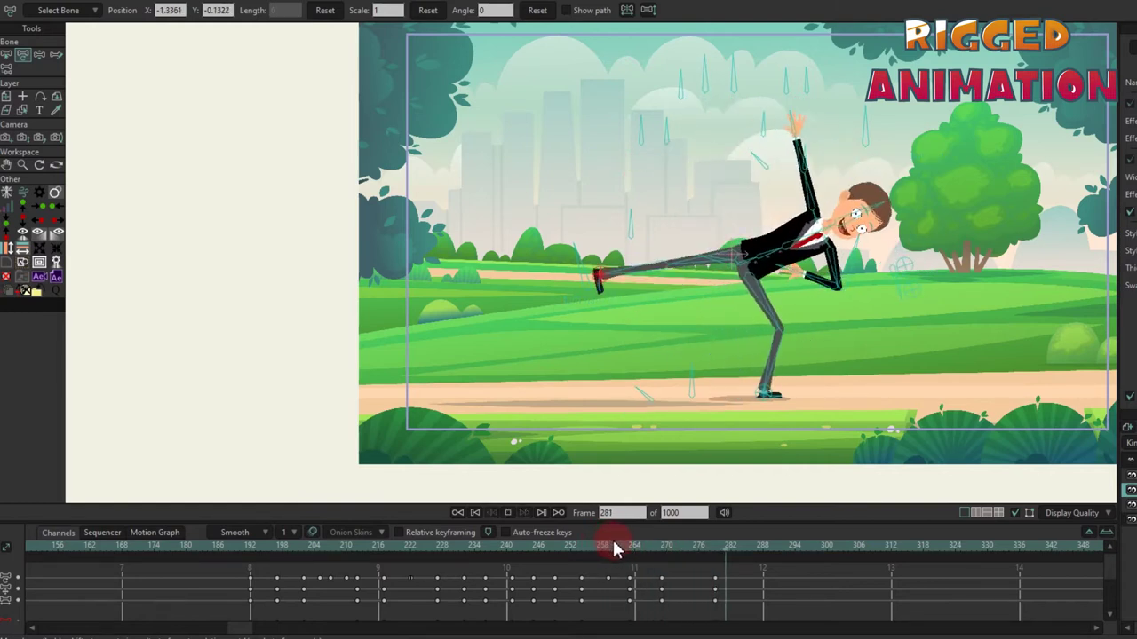
pyautogui.press('space')
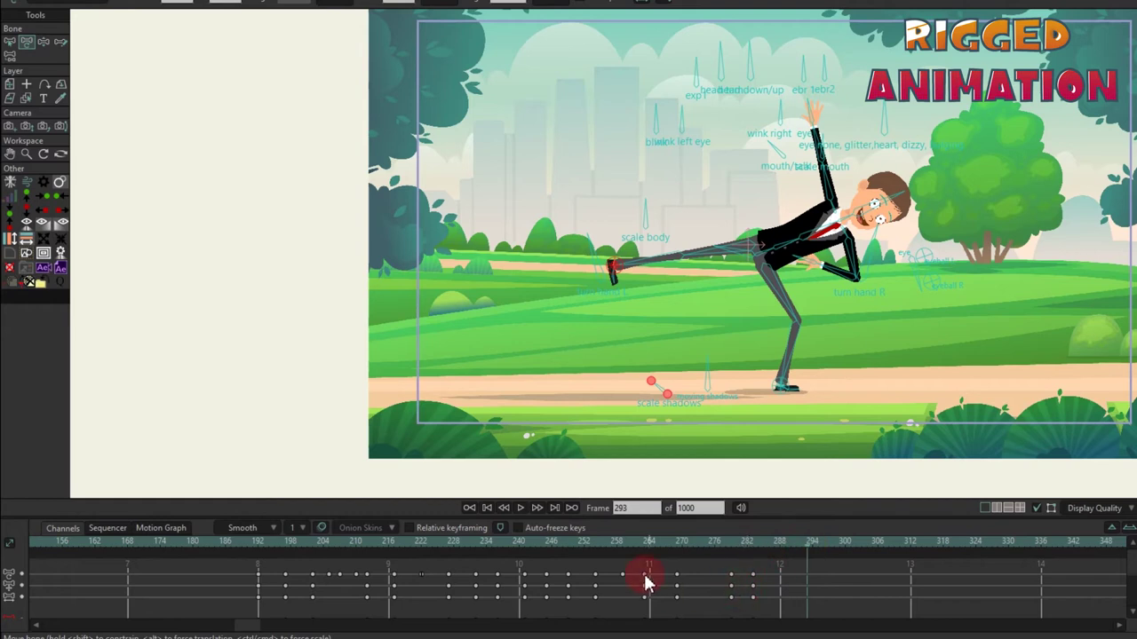
pyautogui.click(681, 552)
pyautogui.moveTo(816, 544); pyautogui.dragTo(804, 544)
pyautogui.hotkey('ctrl', 'shift', 'r')
# - At frame 292, lean the man's torso away from the tree and lift his other leg toward it, angling the foot upward
pyautogui.scroll(3, 745, 346)
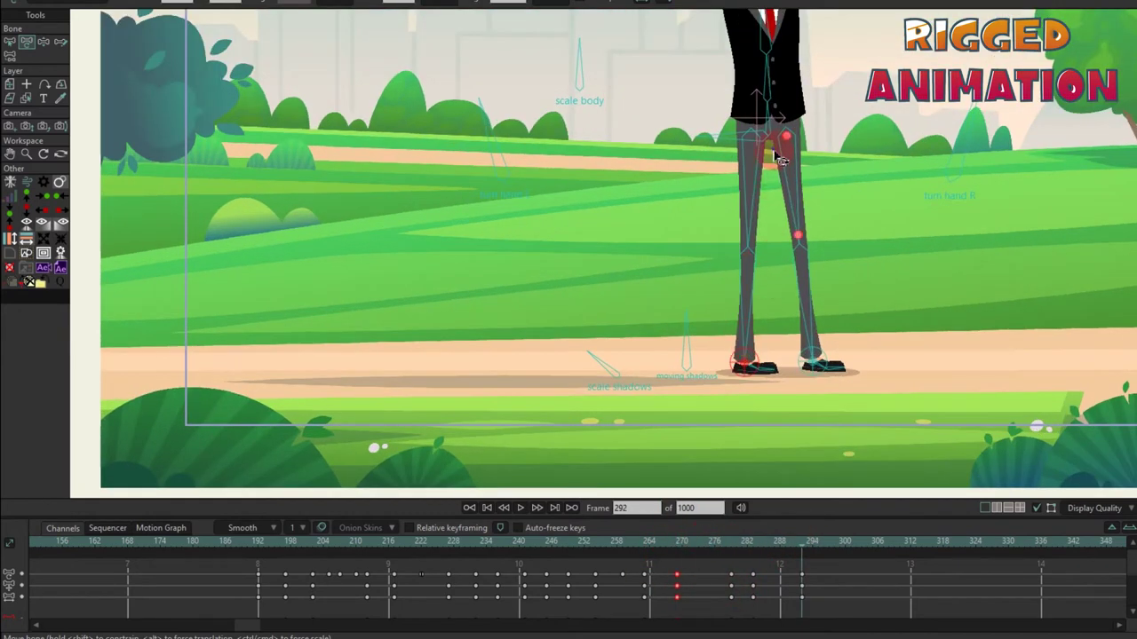
pyautogui.scroll(-3, 780, 158)
pyautogui.moveTo(782, 244); pyautogui.dragTo(839, 421)
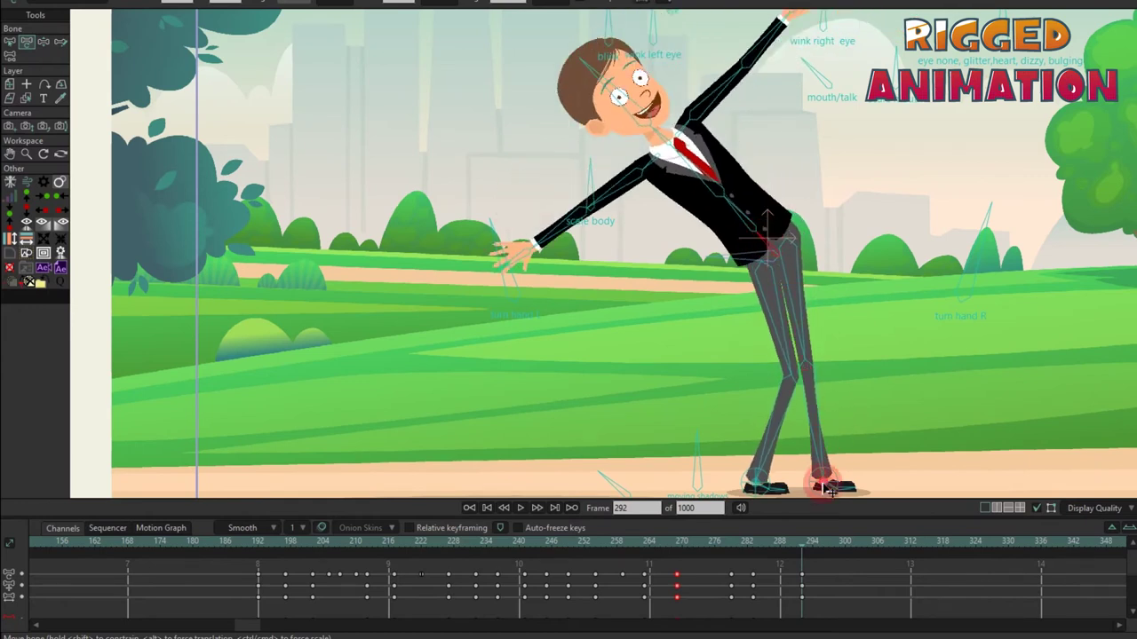
pyautogui.moveTo(833, 487); pyautogui.dragTo(948, 225)
pyautogui.scroll(-2, 870, 210)
pyautogui.scroll(2, 871, 211)
pyautogui.scroll(3, 951, 228)
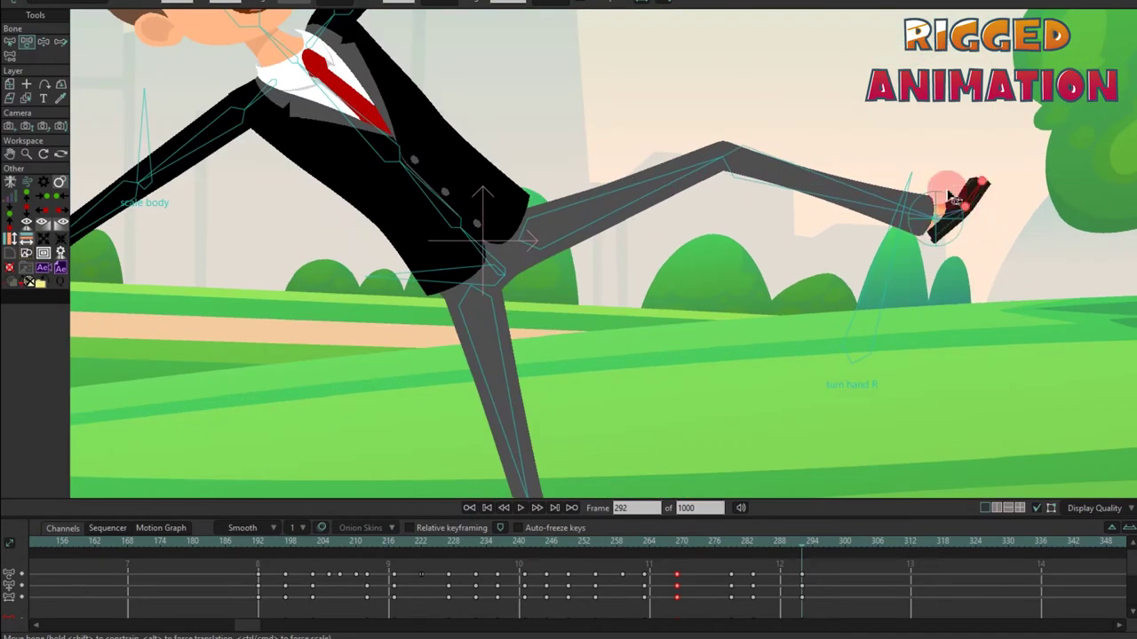
pyautogui.scroll(-3, 950, 197)
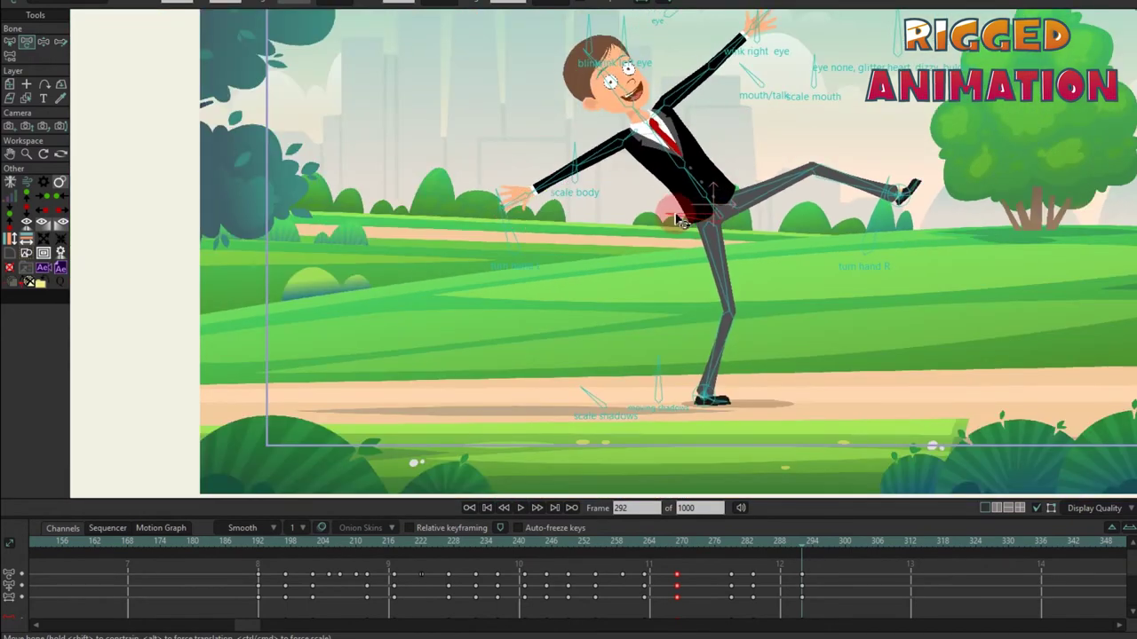
# - Tilt the man's torso further away from the tree and raise the foot of the straightened kicking leg slightly higher
pyautogui.press('z')
pyautogui.moveTo(708, 225)
pyautogui.mouseDown()
pyautogui.moveTo(681, 222)
pyautogui.moveTo(690, 230)
pyautogui.mouseUp()
pyautogui.press('t')
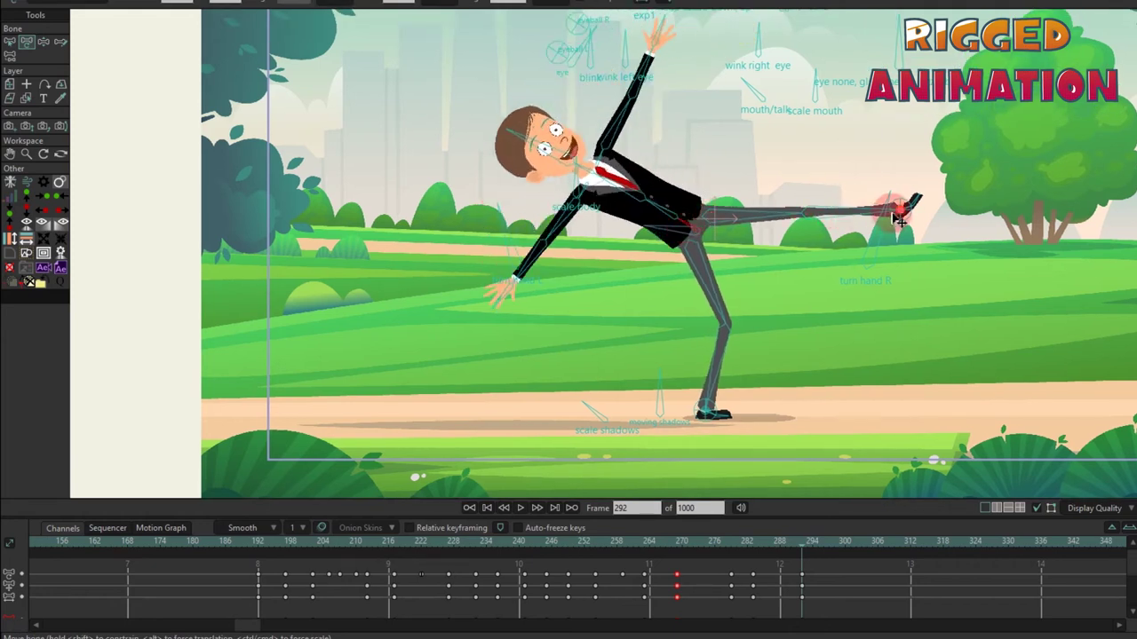
pyautogui.moveTo(905, 213); pyautogui.dragTo(897, 188)
pyautogui.scroll(-1, 672, 139)
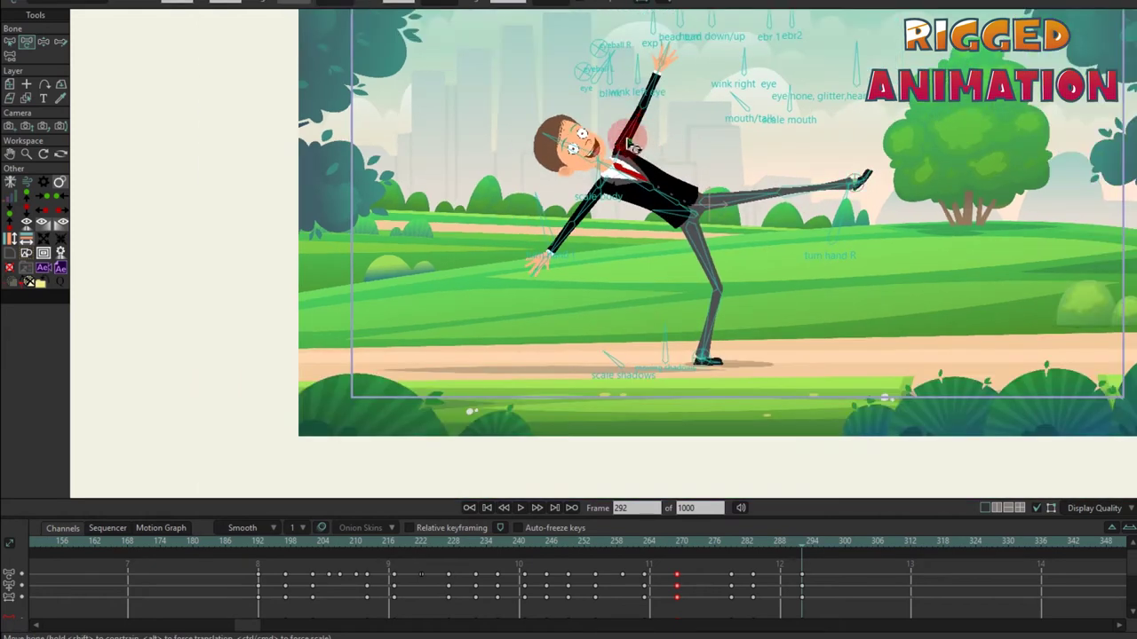
# - At frame 292, point the man's raised arm straight up and straighten his other arm down toward the ground
pyautogui.moveTo(631, 142); pyautogui.dragTo(621, 133)
pyautogui.scroll(2, 622, 133)
pyautogui.scroll(-1, 622, 133)
pyautogui.click(548, 334)
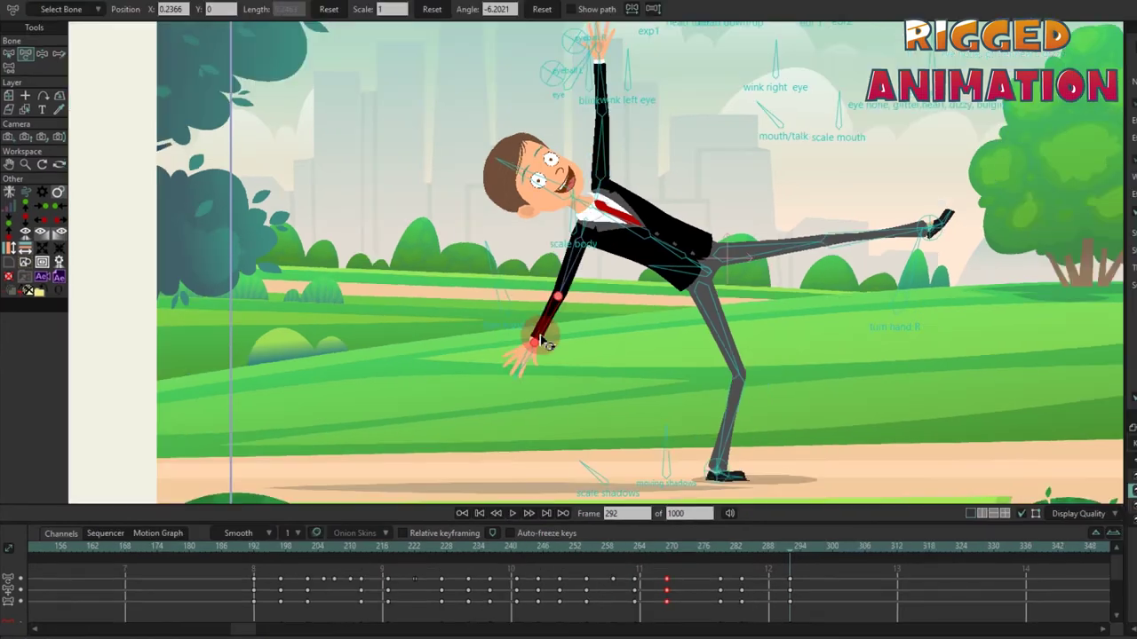
pyautogui.scroll(-2, 622, 380)
pyautogui.scroll(2, 613, 367)
pyautogui.click(613, 366)
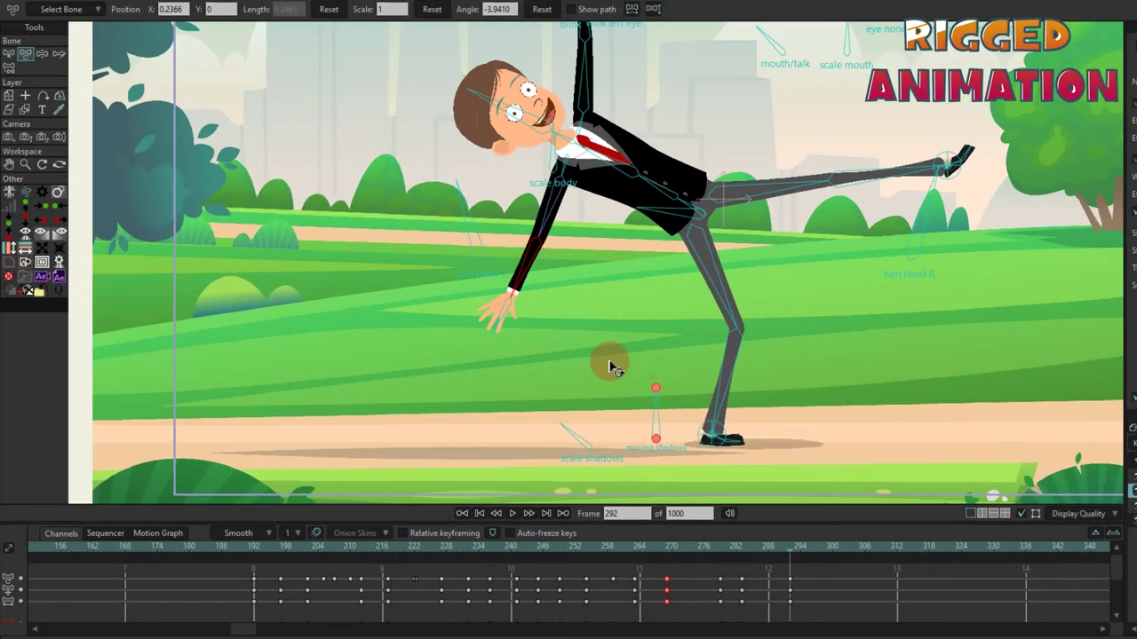
pyautogui.scroll(-1, 611, 366)
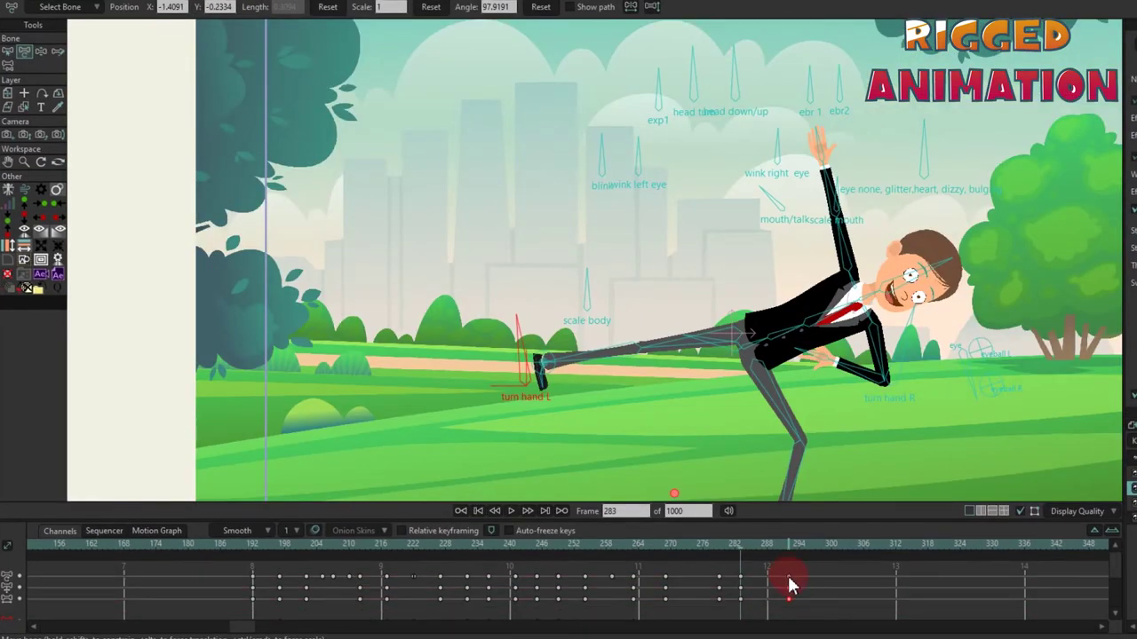
# - Move the second side kick's keyframes to frame 298 and paste the upright outstretched-arms keyframes from frame 269 at frame 291
pyautogui.click(787, 573)
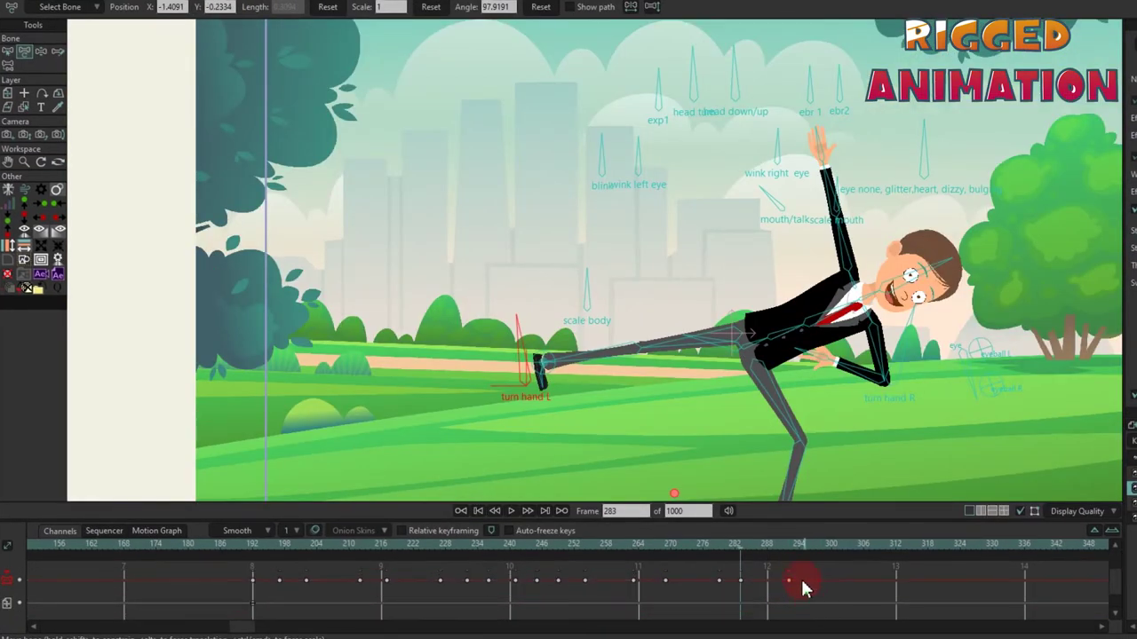
pyautogui.moveTo(787, 581); pyautogui.dragTo(820, 584)
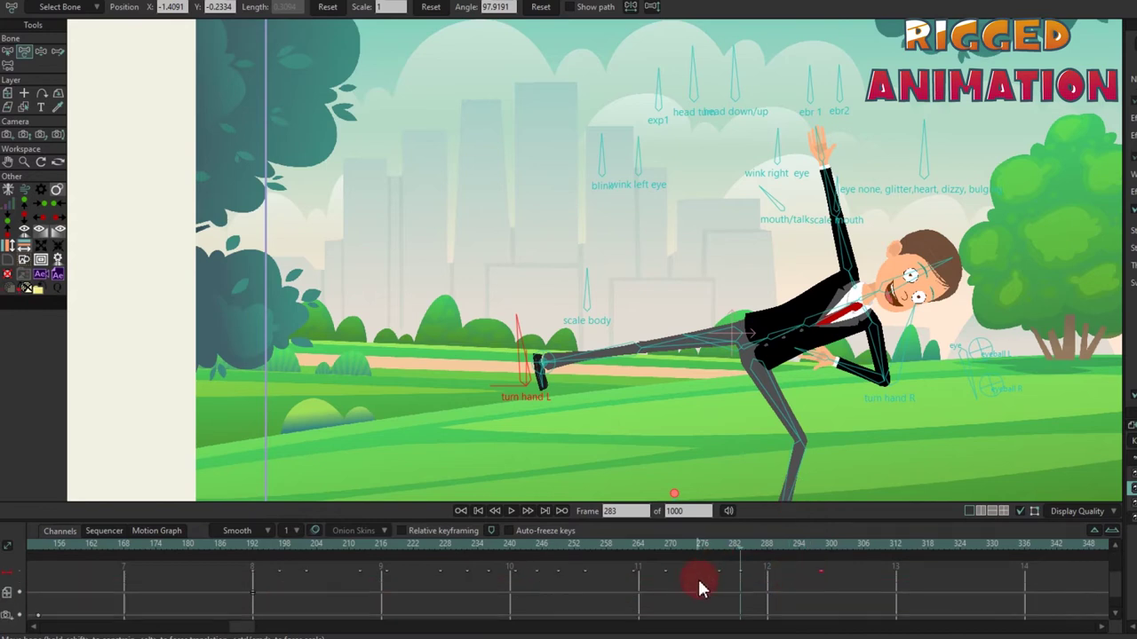
pyautogui.click(671, 545)
pyautogui.click(720, 546)
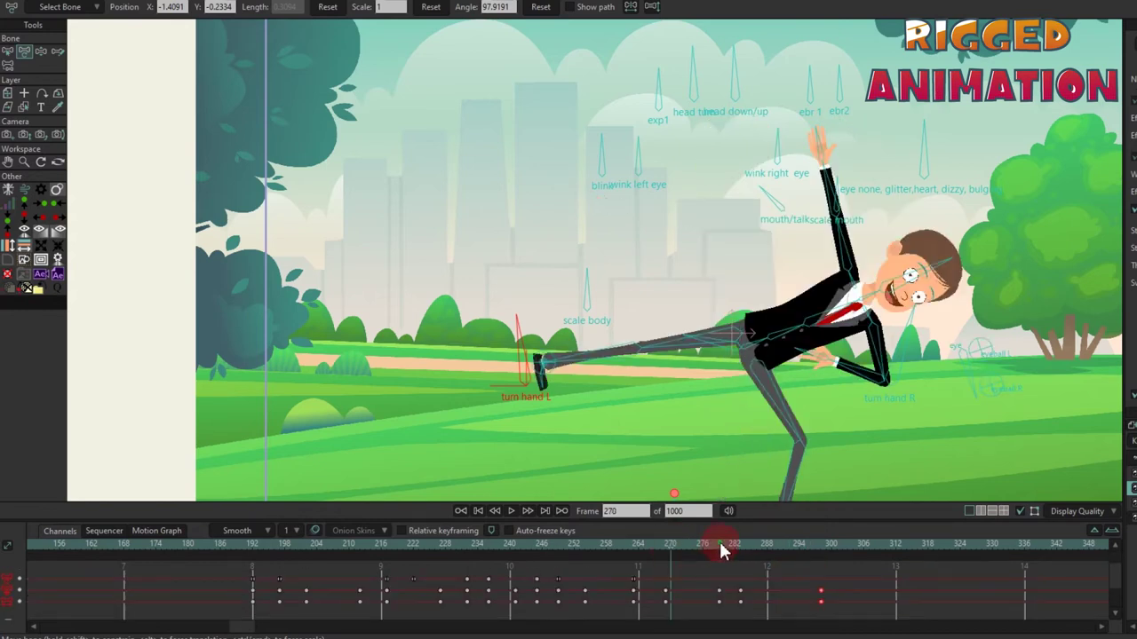
pyautogui.click(671, 545)
pyautogui.click(797, 558)
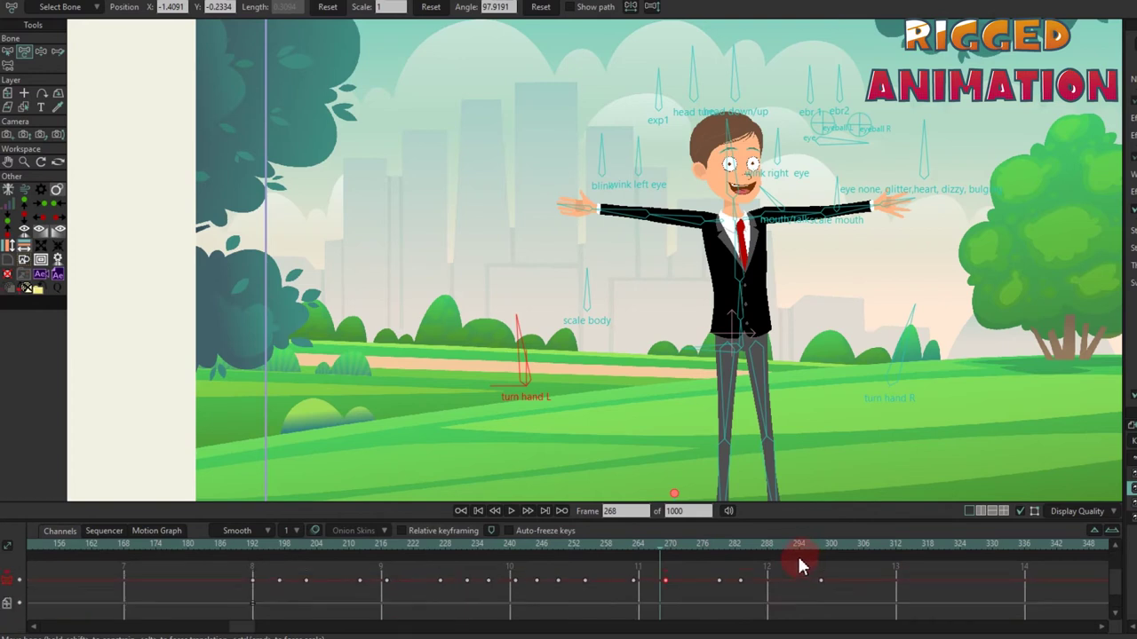
pyautogui.click(782, 546)
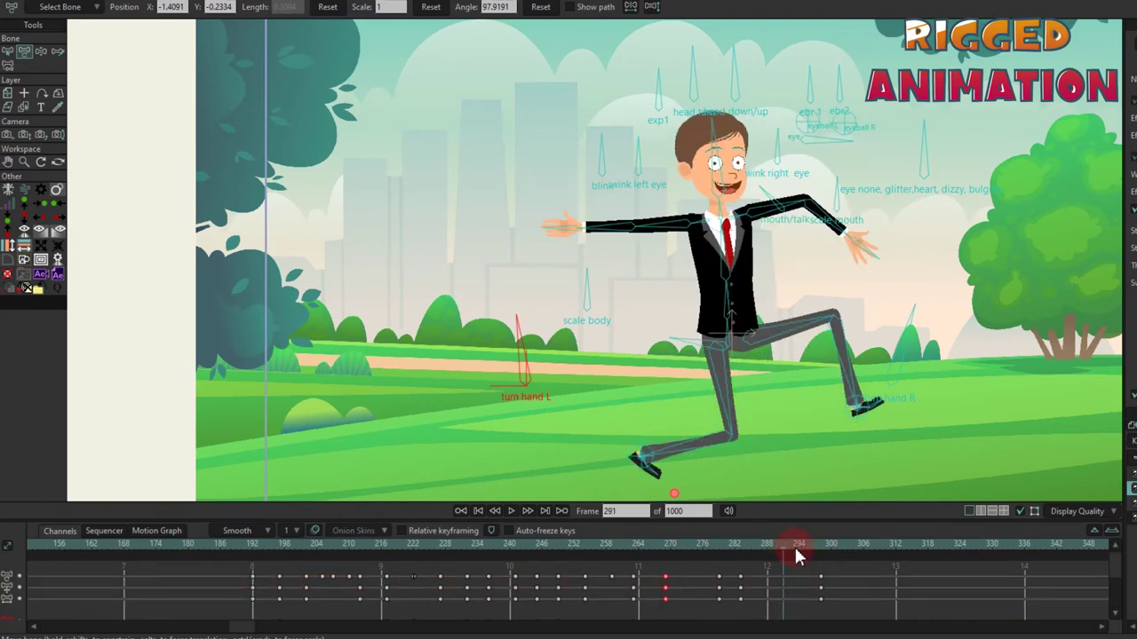
pyautogui.hotkey('ctrl', 'v')
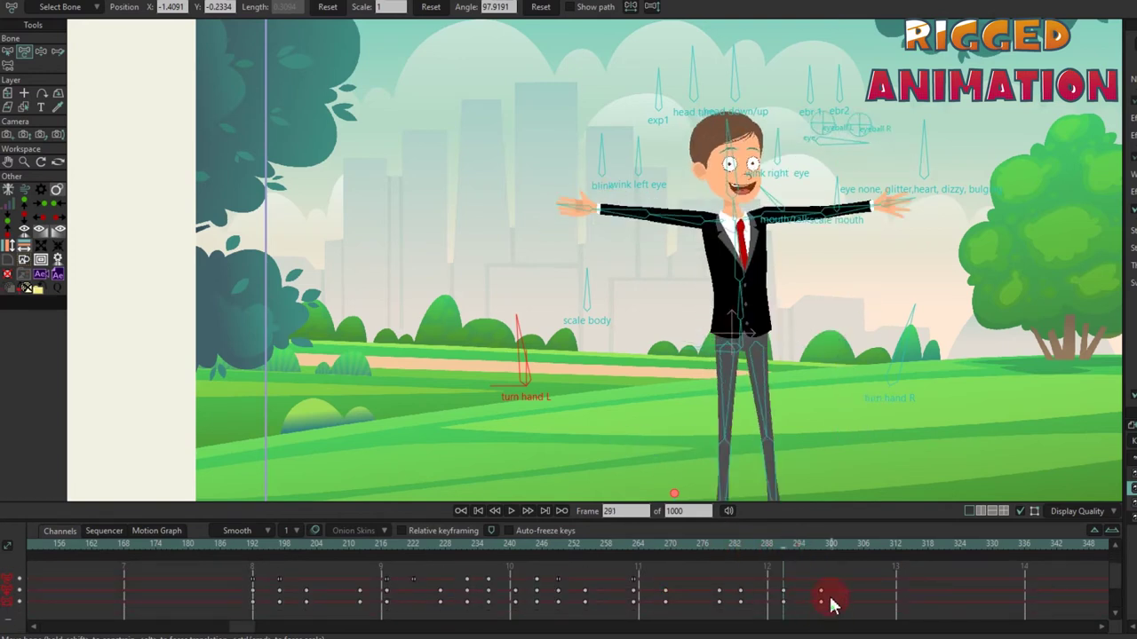
# - Move the second side kick's keyframes from frame 298 to frame 300 and preview the alternating kicks
pyautogui.moveTo(832, 601); pyautogui.dragTo(819, 569)
pyautogui.press('space')
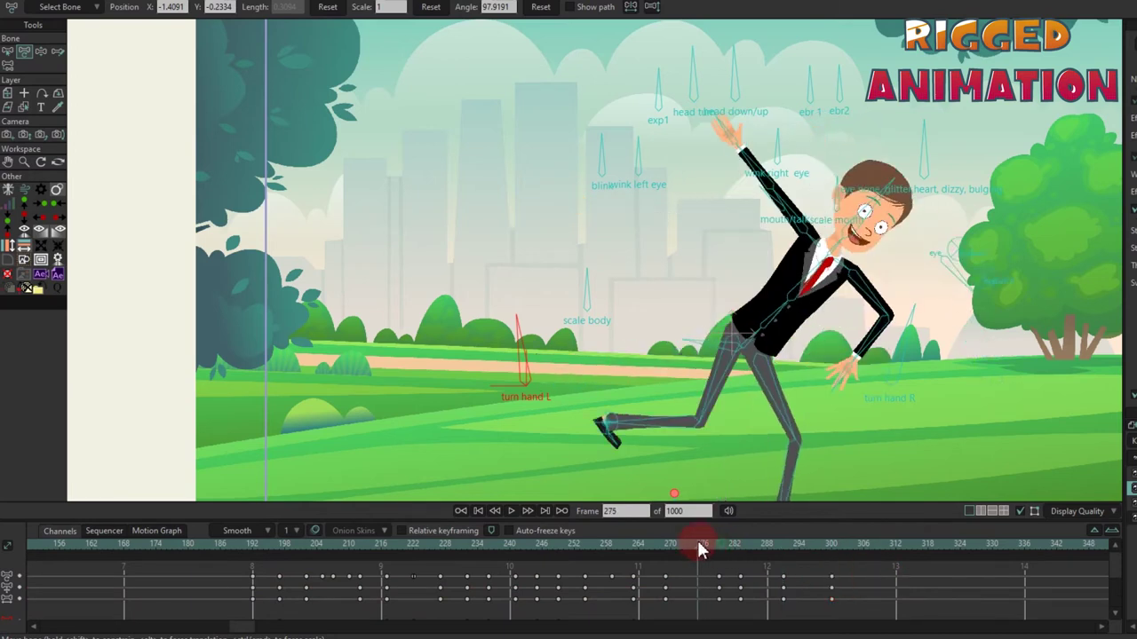
pyautogui.scroll(-3, 760, 366)
pyautogui.scroll(-2, 760, 366)
pyautogui.click(733, 543)
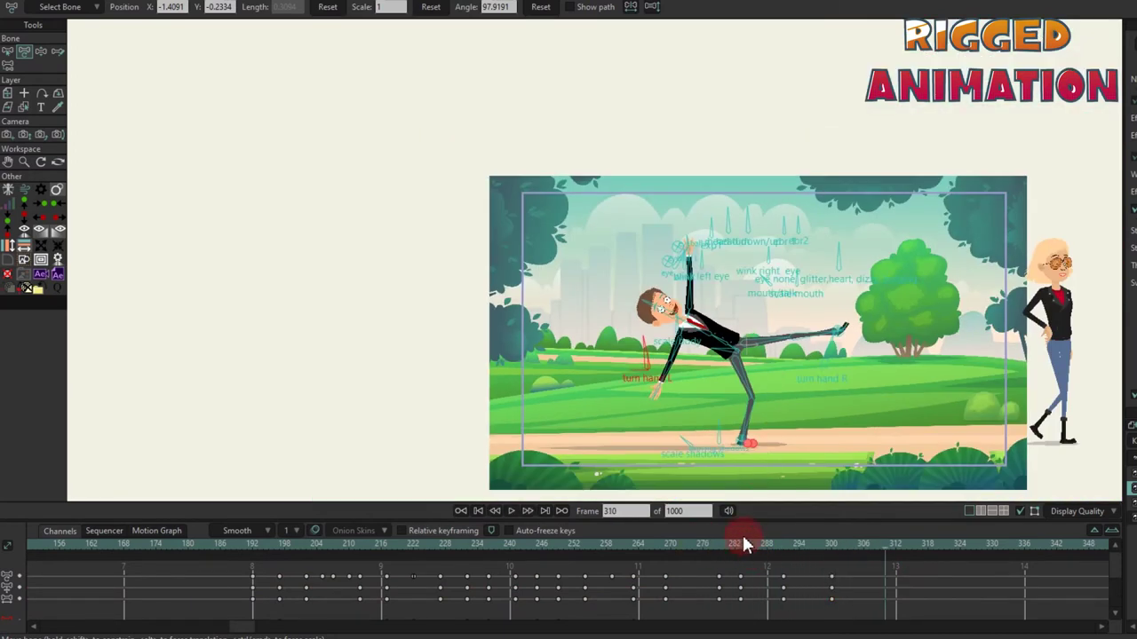
pyautogui.scroll(4, 715, 435)
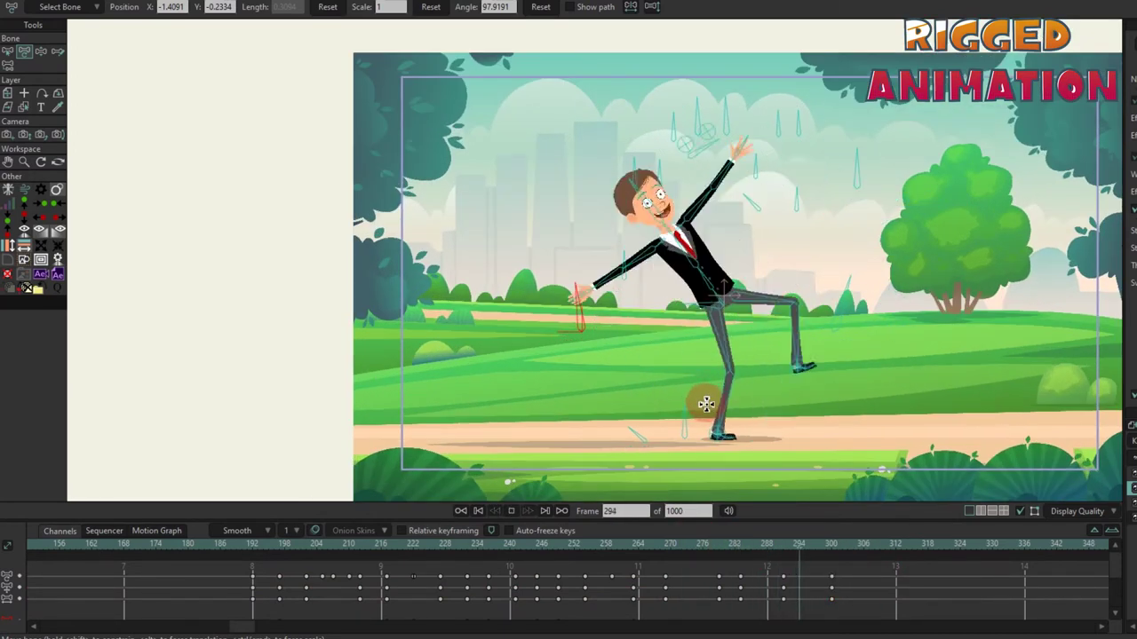
pyautogui.click(807, 566)
pyautogui.moveTo(812, 556); pyautogui.dragTo(551, 540)
pyautogui.press('space')
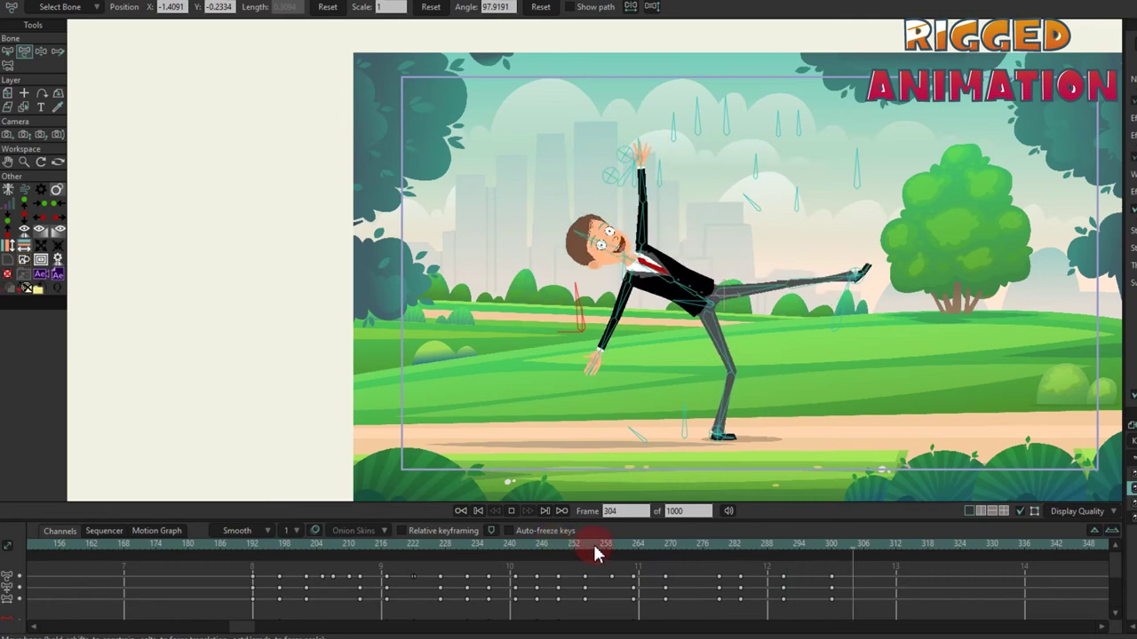
# - At frame 279, rotate the scale shadows control to 160, shift the shadow slightly away from the tree and copy the keyframes to frame 283
pyautogui.click(718, 588)
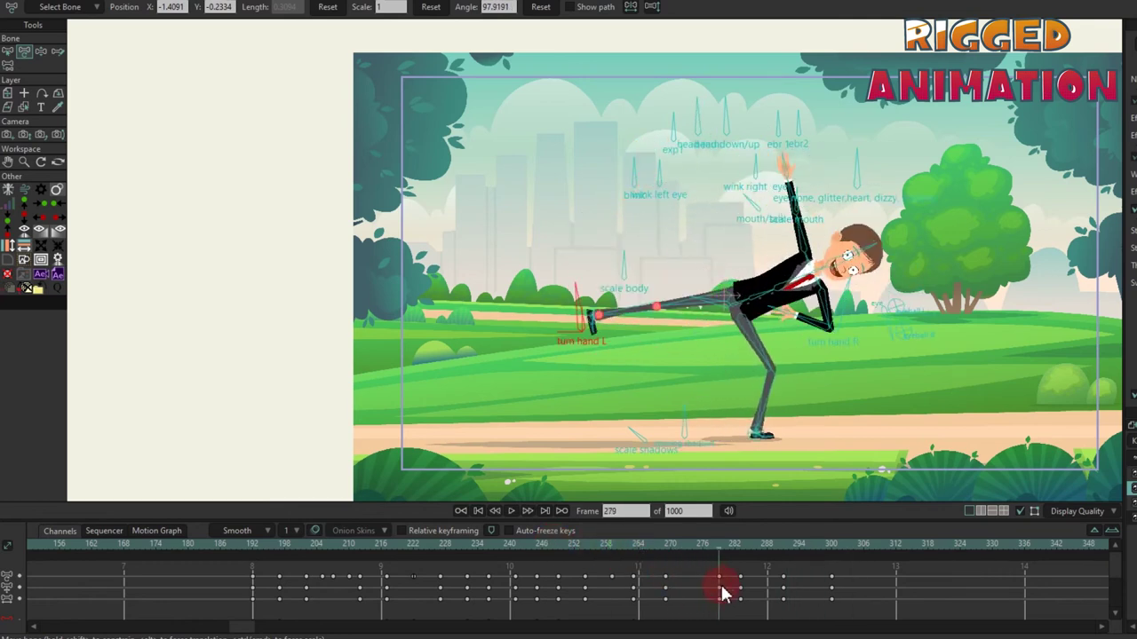
pyautogui.scroll(3, 629, 451)
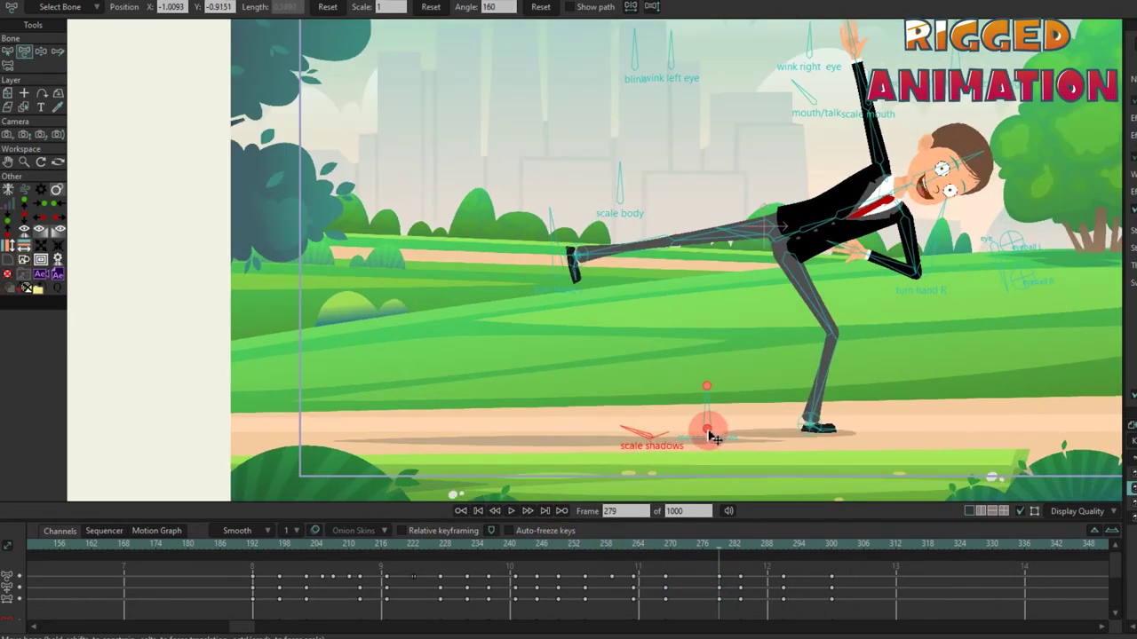
pyautogui.moveTo(769, 594); pyautogui.dragTo(734, 612)
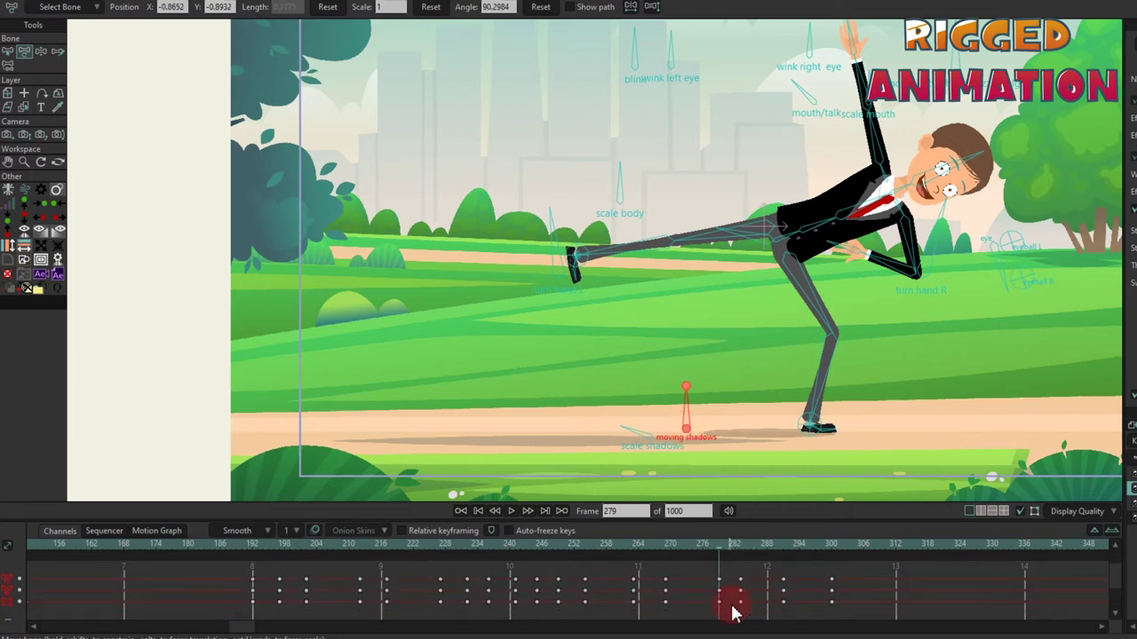
pyautogui.click(737, 543)
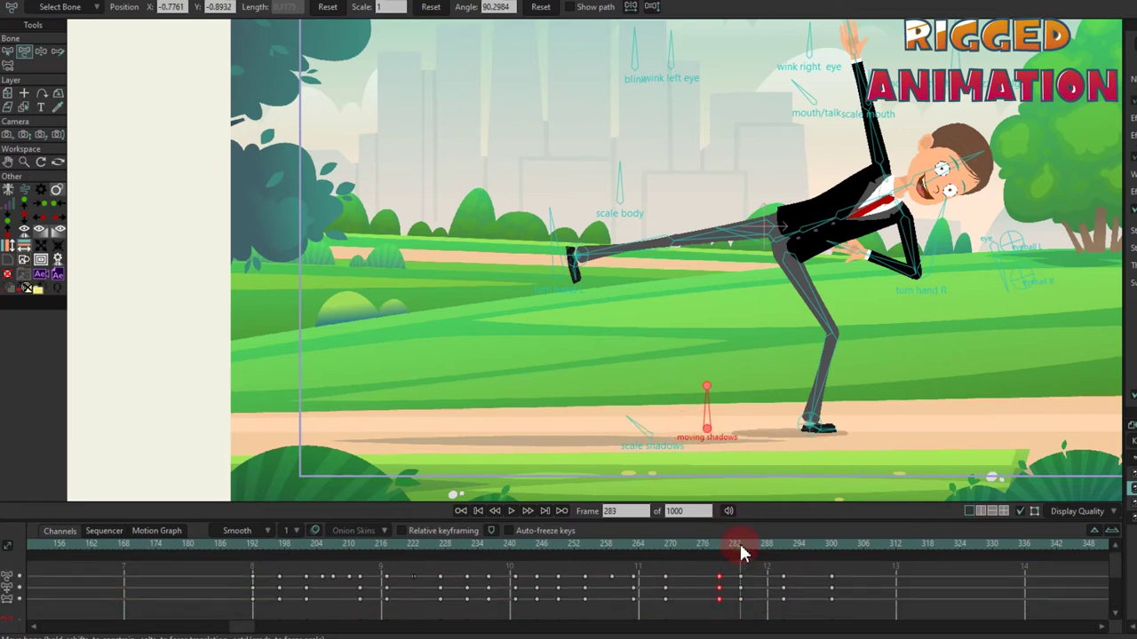
pyautogui.press('space')
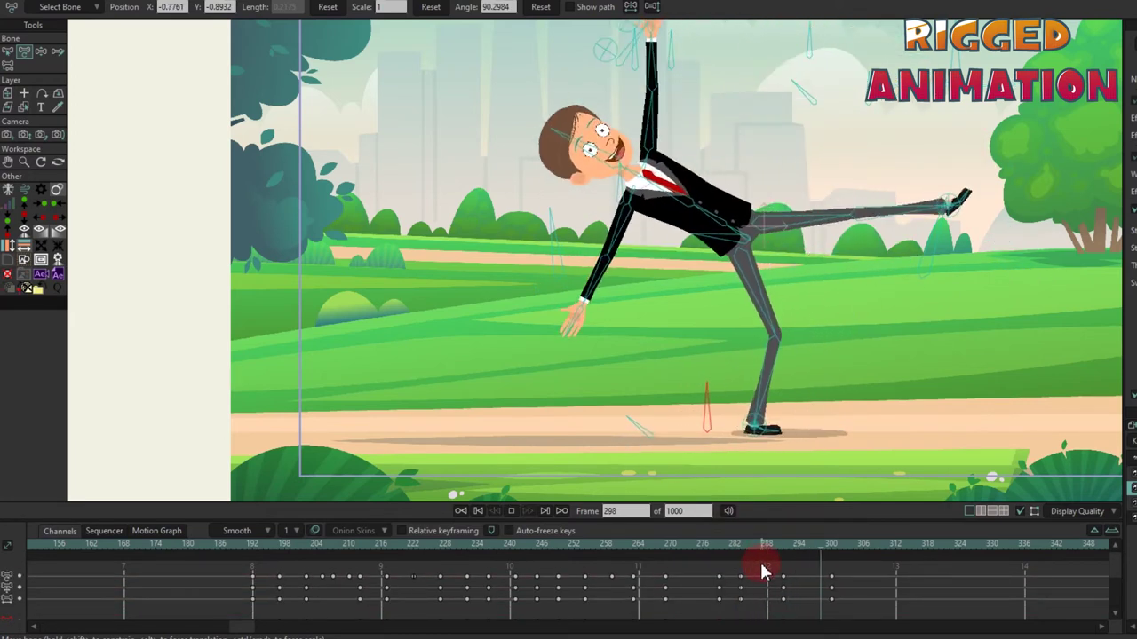
pyautogui.press('space')
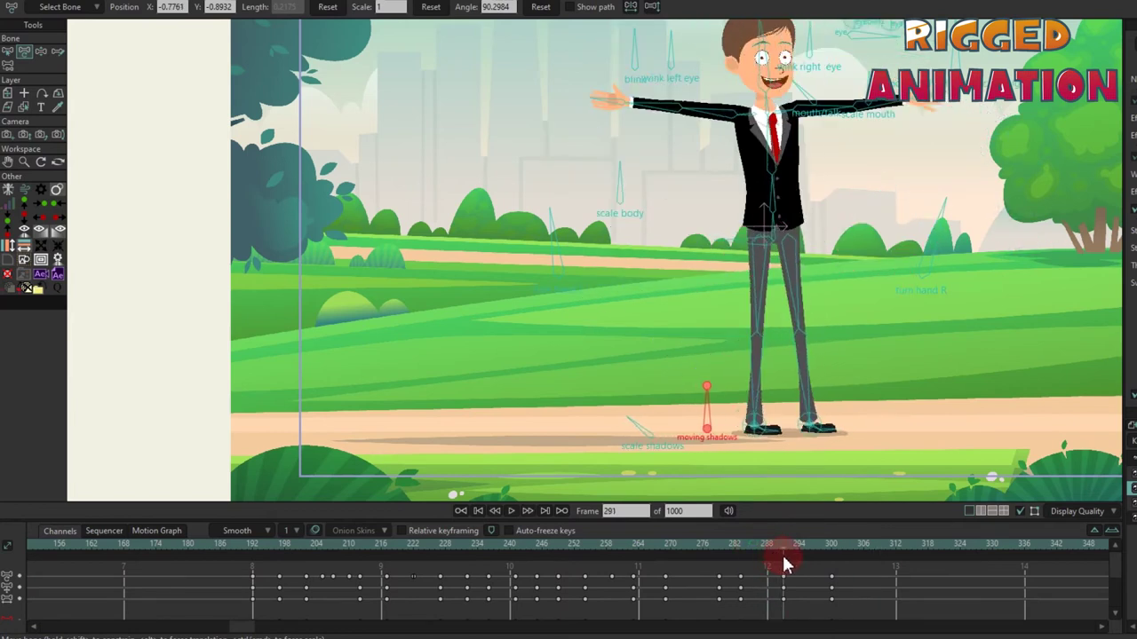
# - At frame 300, rotate the scale shadows control and shift the man's shadow slightly toward the tree, and preview the kick
pyautogui.click(803, 557)
pyautogui.click(828, 568)
pyautogui.click(675, 432)
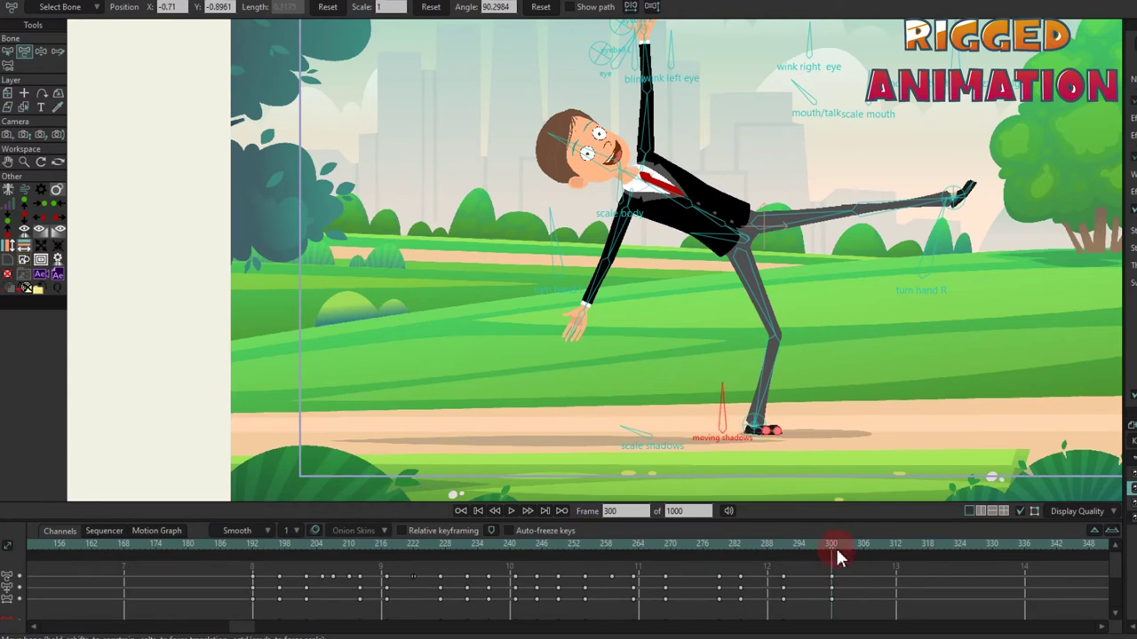
pyautogui.press('space')
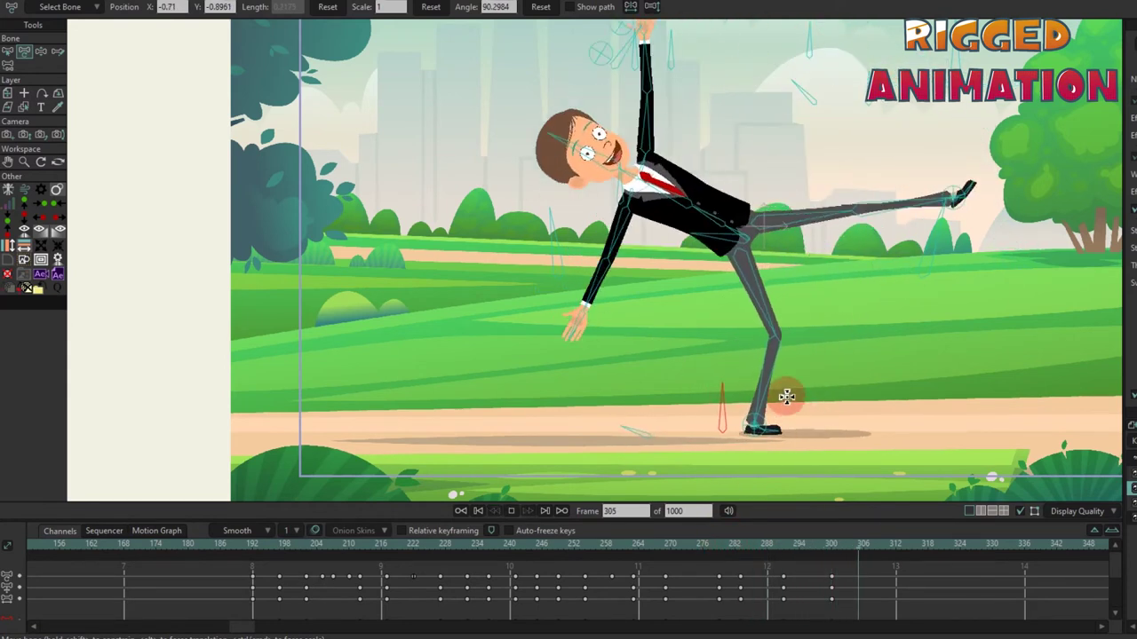
pyautogui.press('space')
# - Copy the upright outstretched-arms keyframes from frame 291 to frame 308 and scrub through the kicks
pyautogui.click(854, 544)
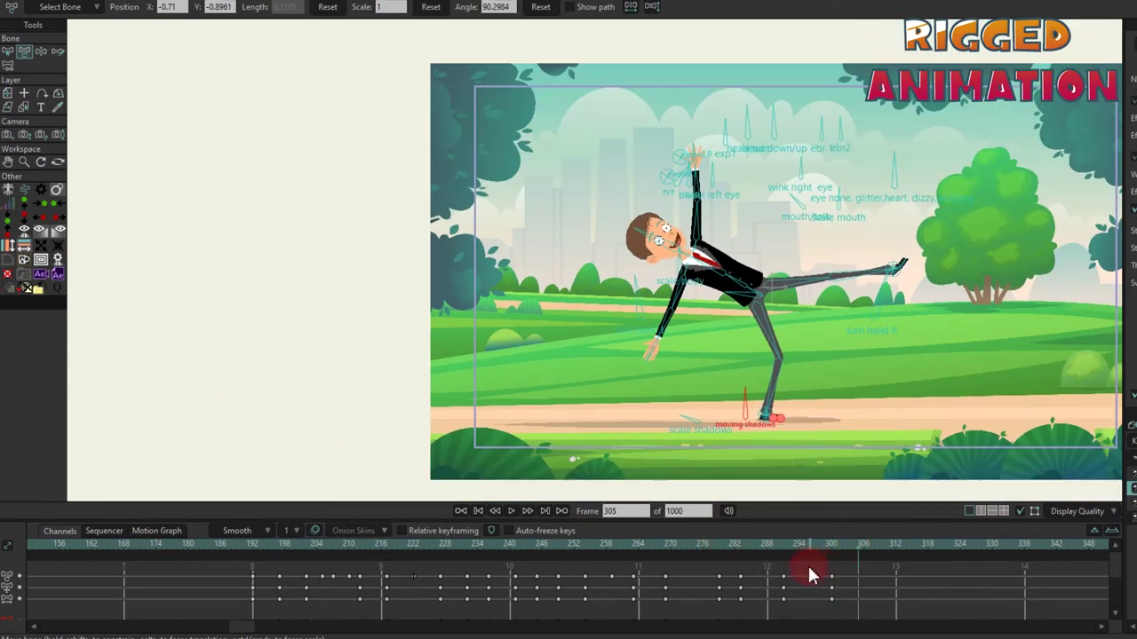
pyautogui.click(737, 581)
pyautogui.moveTo(726, 551); pyautogui.dragTo(782, 556)
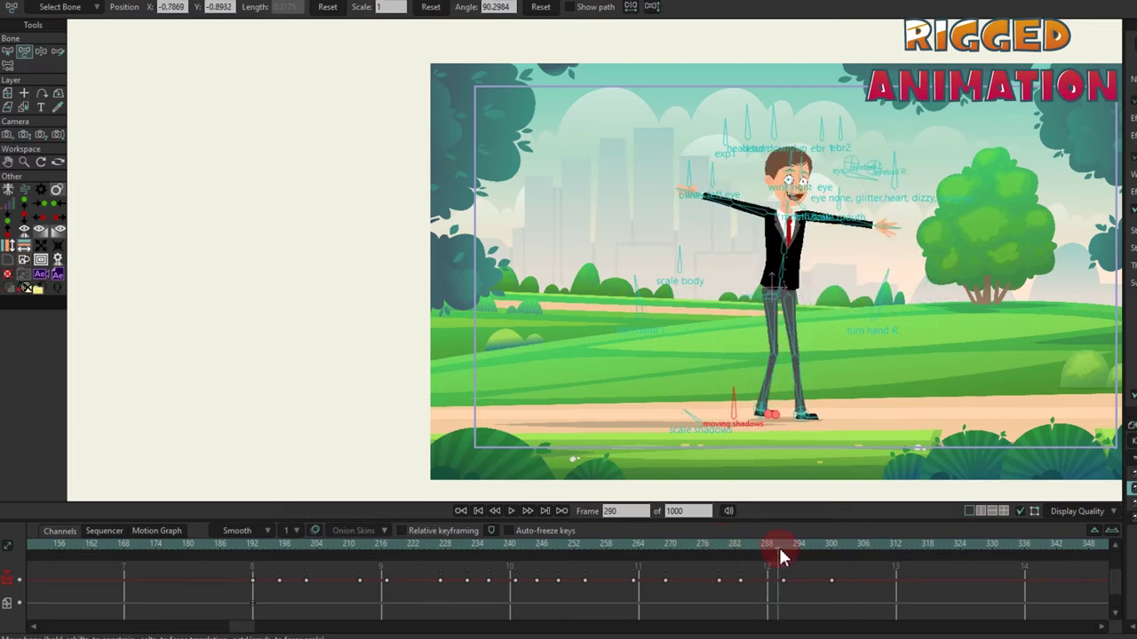
pyautogui.click(782, 580)
pyautogui.click(875, 545)
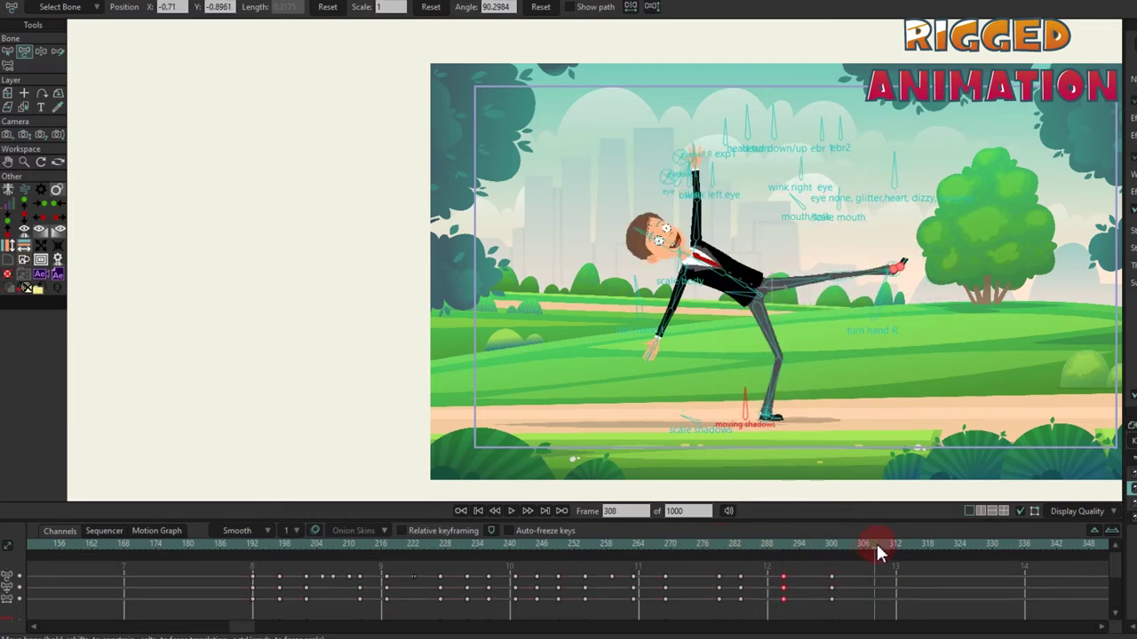
pyautogui.moveTo(877, 547); pyautogui.dragTo(724, 542)
# - Hold the second kick by copying its keyframes from frame 300 to frame 304, and move the frame 308 upright keyframes to frame 313
pyautogui.click(832, 589)
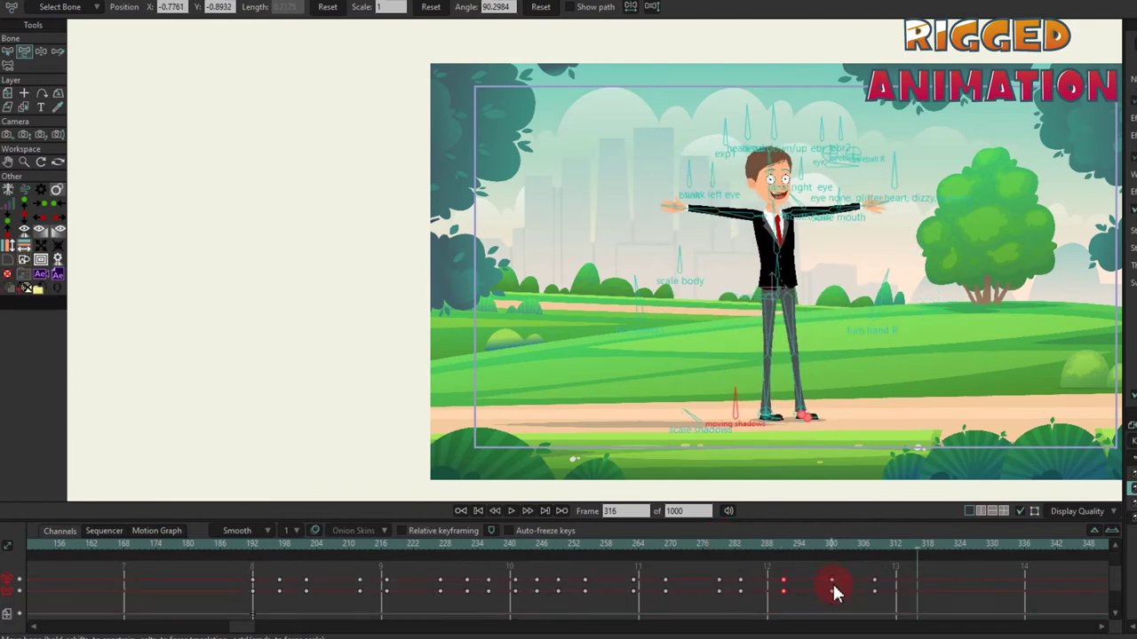
pyautogui.click(851, 545)
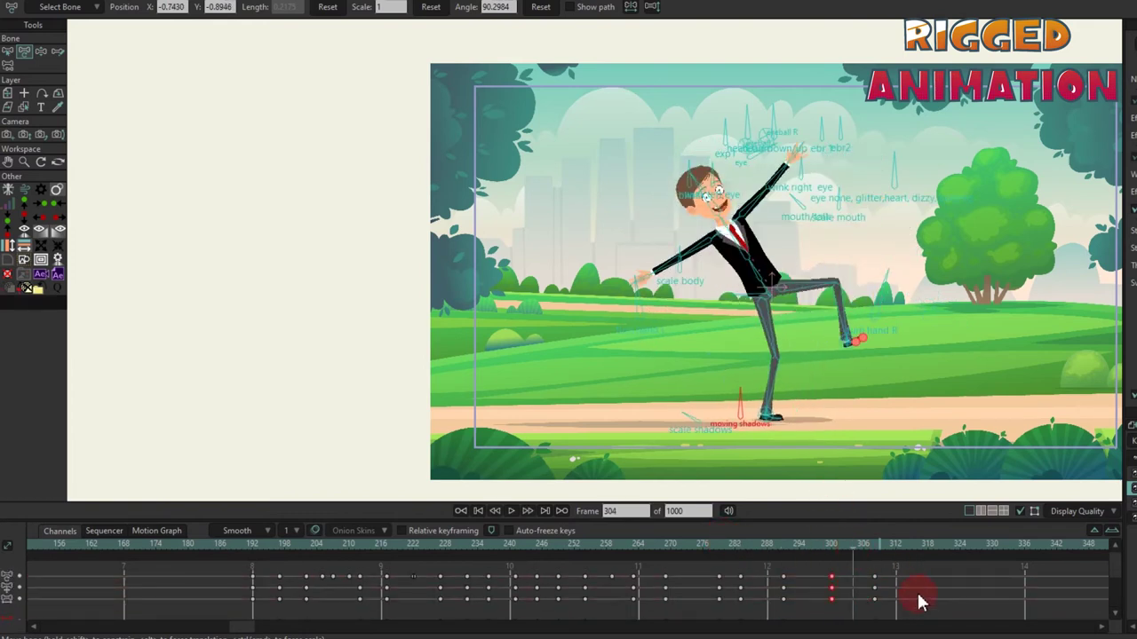
pyautogui.hotkey('ctrl', 'z')
pyautogui.click(876, 576)
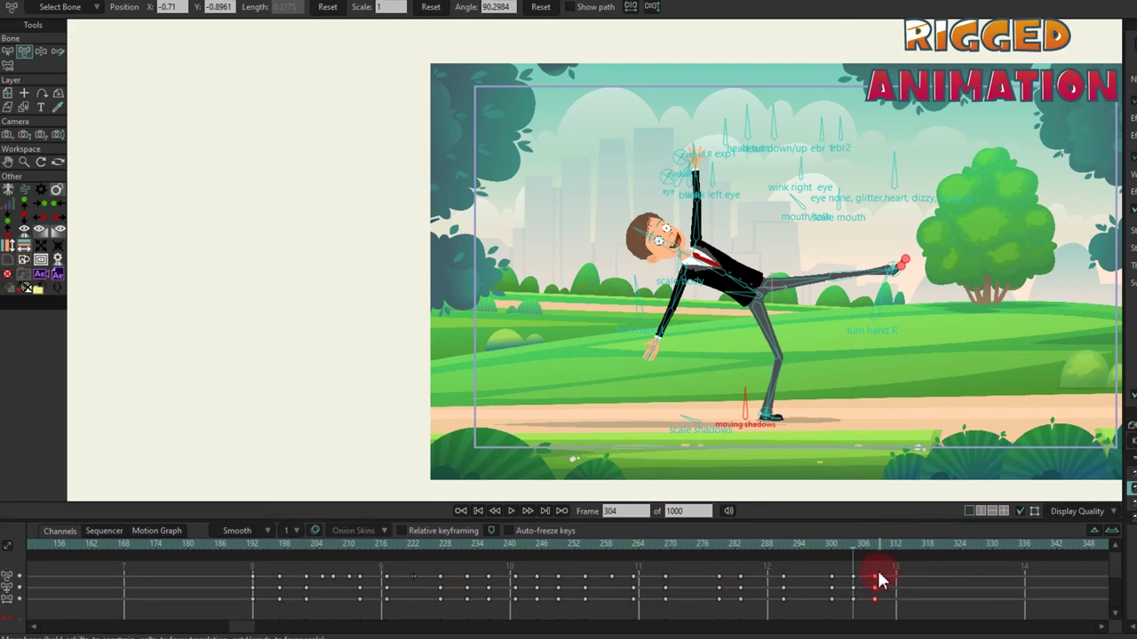
pyautogui.click(886, 573)
pyautogui.moveTo(875, 580); pyautogui.dragTo(918, 580)
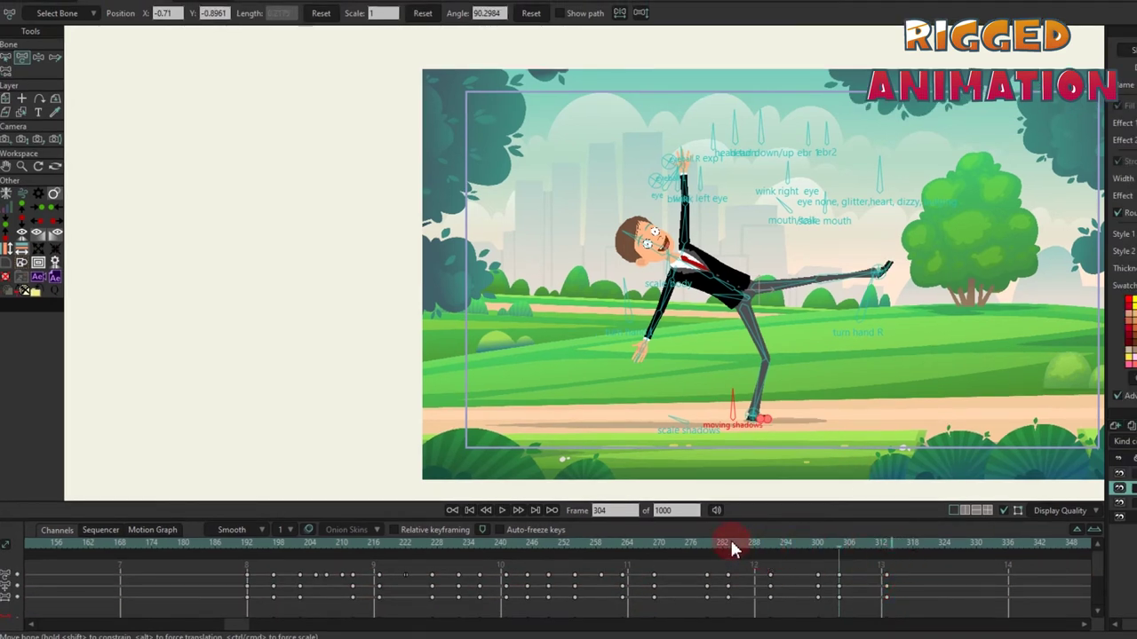
# - Preview the exercises from frame 233, and keyframe the camera at frame 313 and closer on the man's upper body at frame 314
pyautogui.moveTo(730, 538); pyautogui.dragTo(464, 534)
pyautogui.scroll(-3, 566, 428)
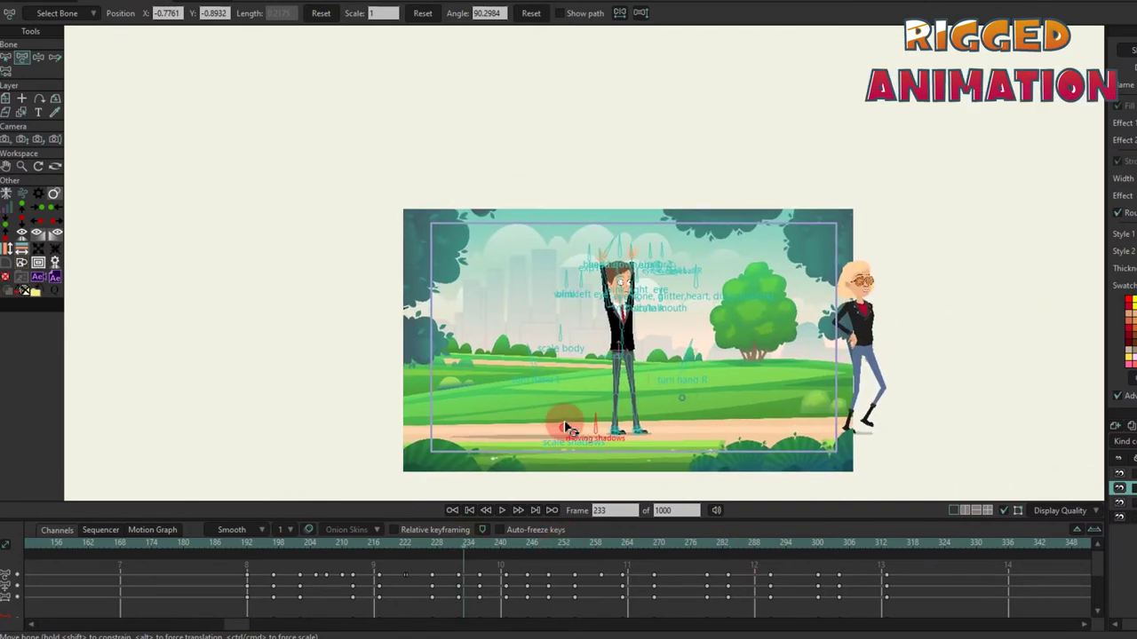
pyautogui.scroll(3, 566, 428)
pyautogui.press('space')
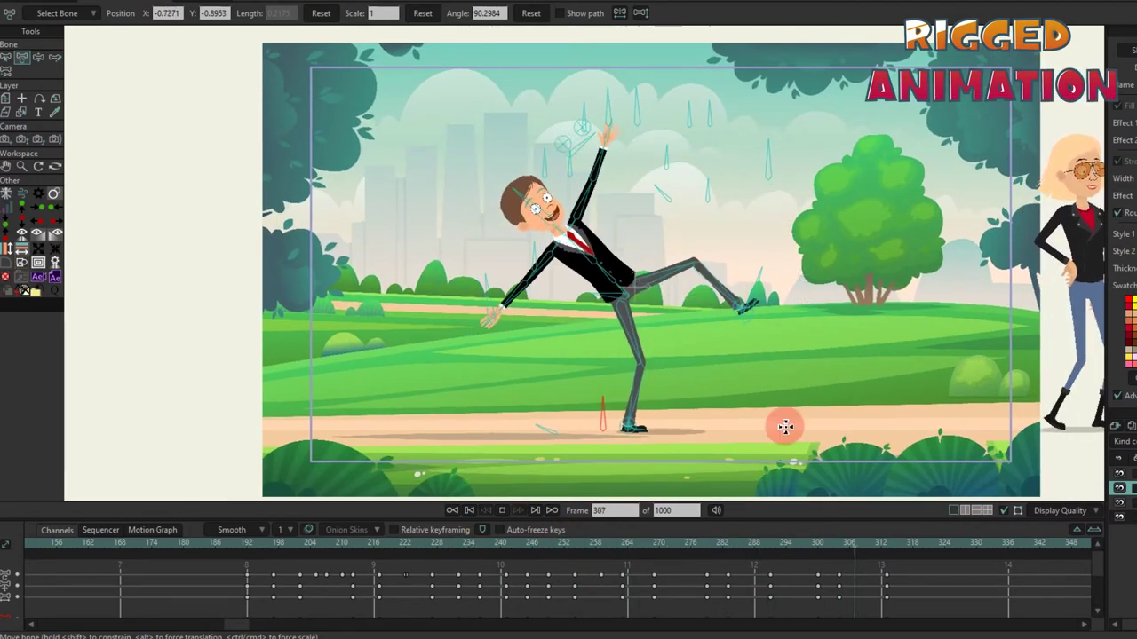
pyautogui.press('space')
pyautogui.scroll(-1, 870, 375)
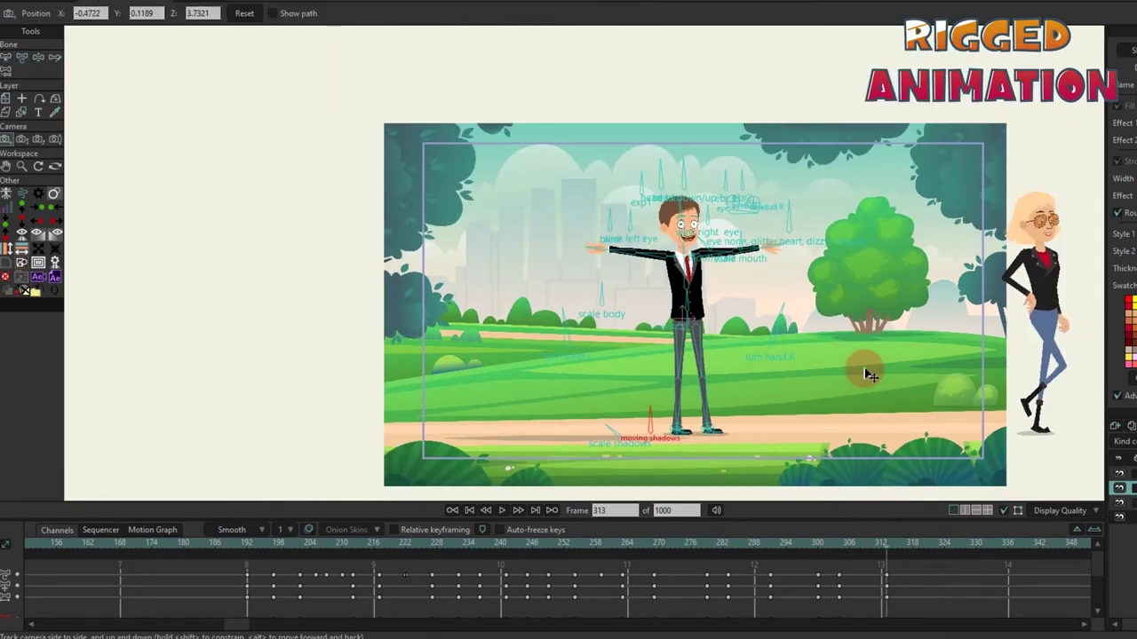
pyautogui.click(891, 540)
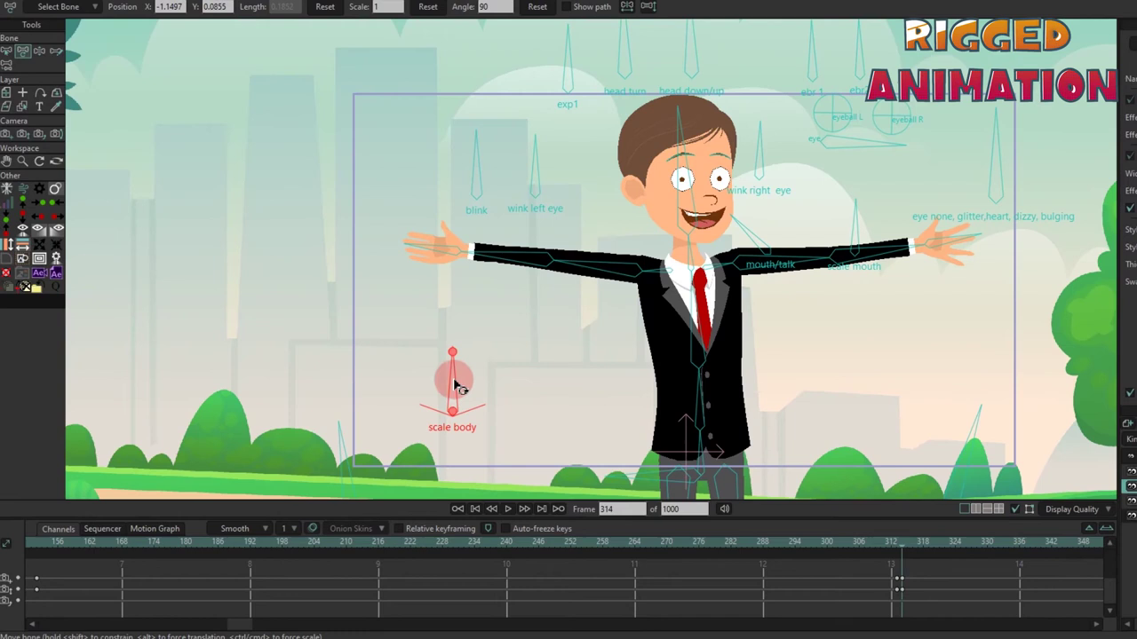
# - Tilt the scale body control slightly and rotate the blink control until the man's eyes close
pyautogui.moveTo(453, 381); pyautogui.dragTo(535, 406)
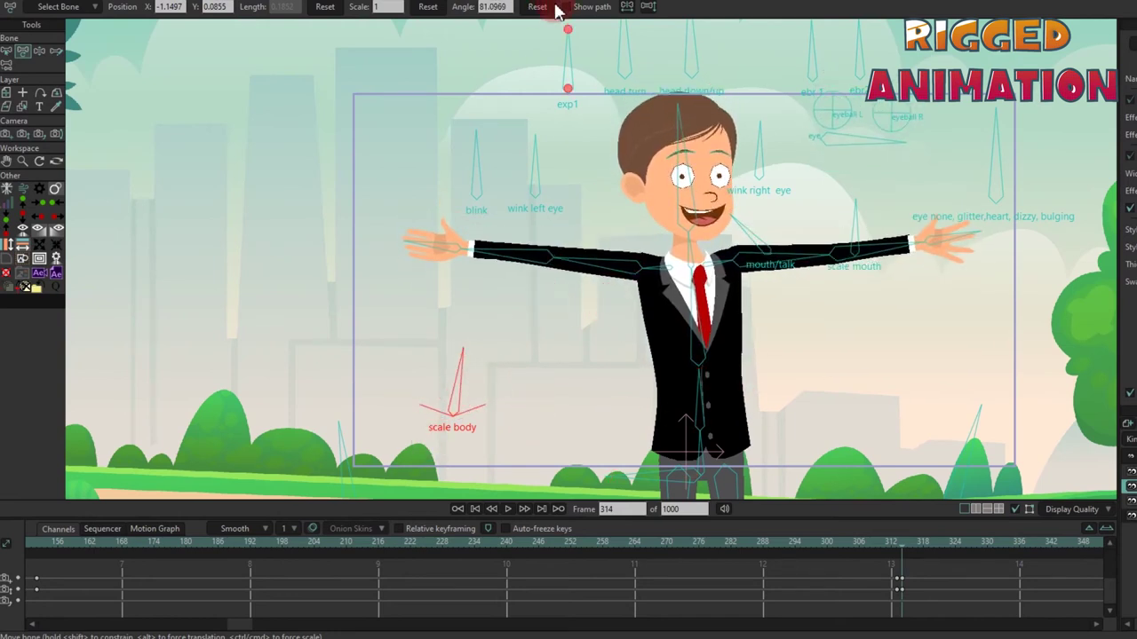
pyautogui.scroll(3, 937, 593)
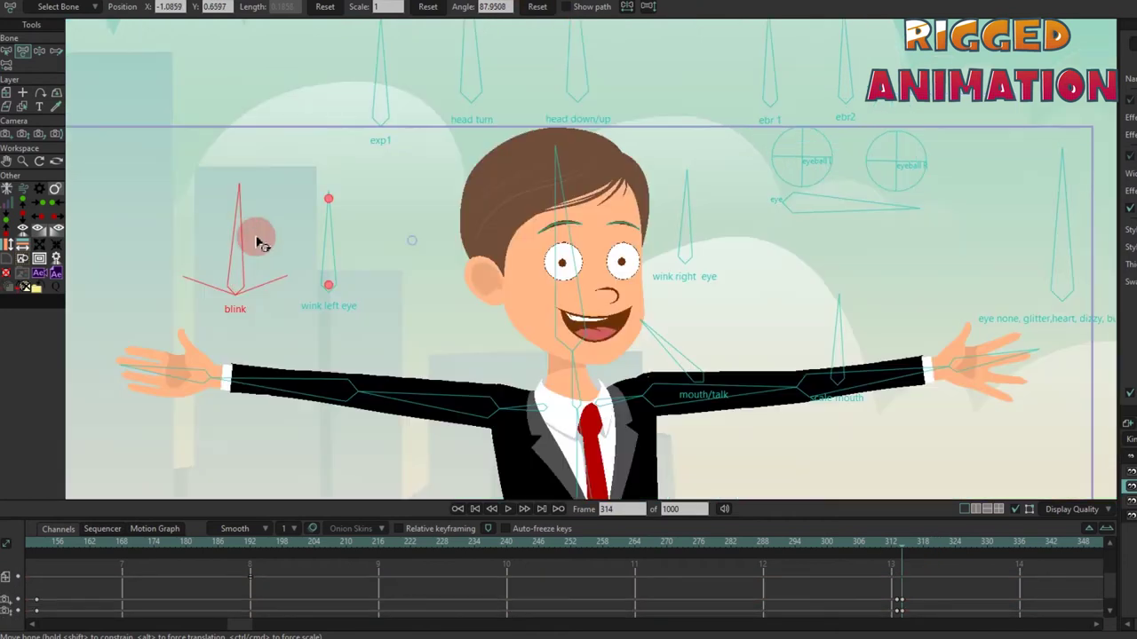
pyautogui.moveTo(254, 241); pyautogui.dragTo(322, 324)
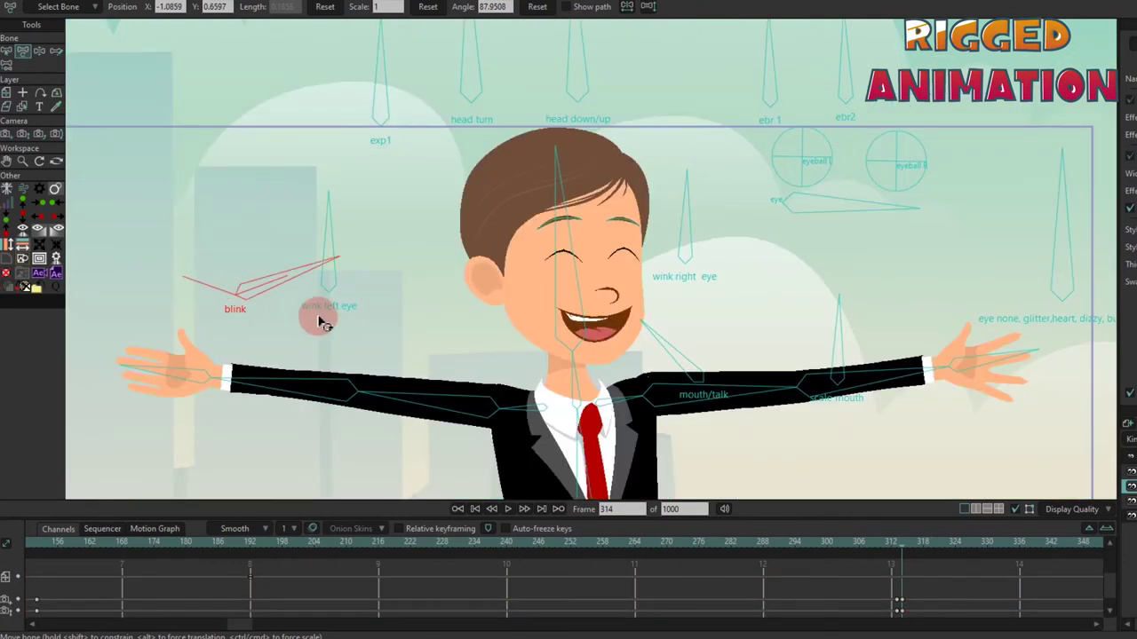
# - Reset the blink control, close both eyes with the wink left eye and wink right eye controls, and return both controls upright
pyautogui.click(536, 6)
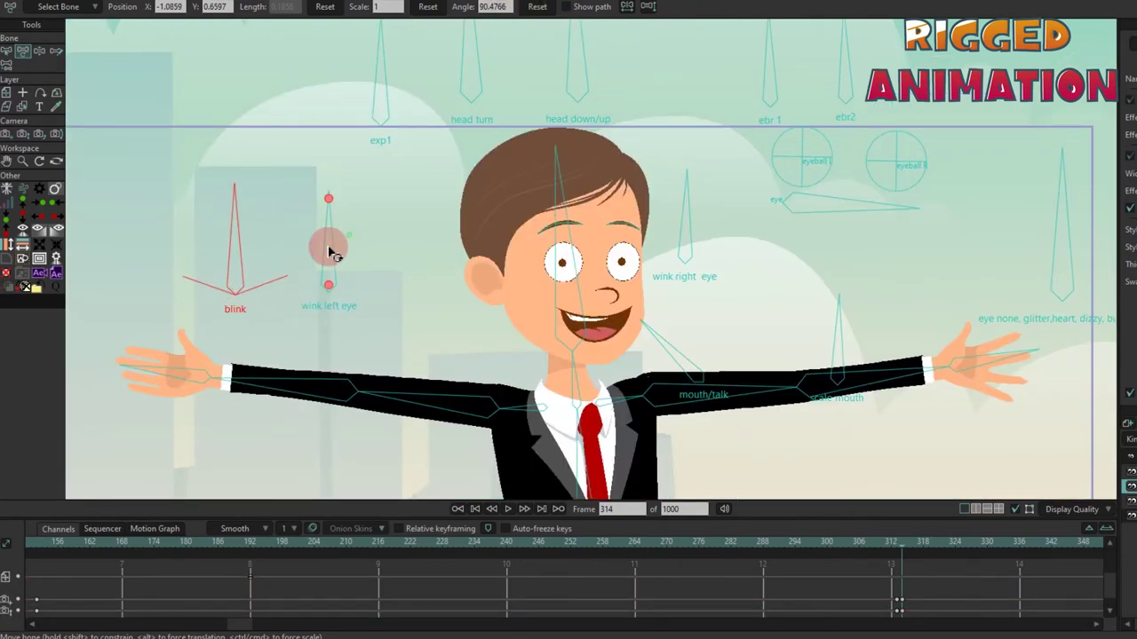
pyautogui.moveTo(329, 246); pyautogui.dragTo(275, 356)
pyautogui.moveTo(697, 218); pyautogui.dragTo(646, 305)
pyautogui.moveTo(284, 270); pyautogui.dragTo(465, 407)
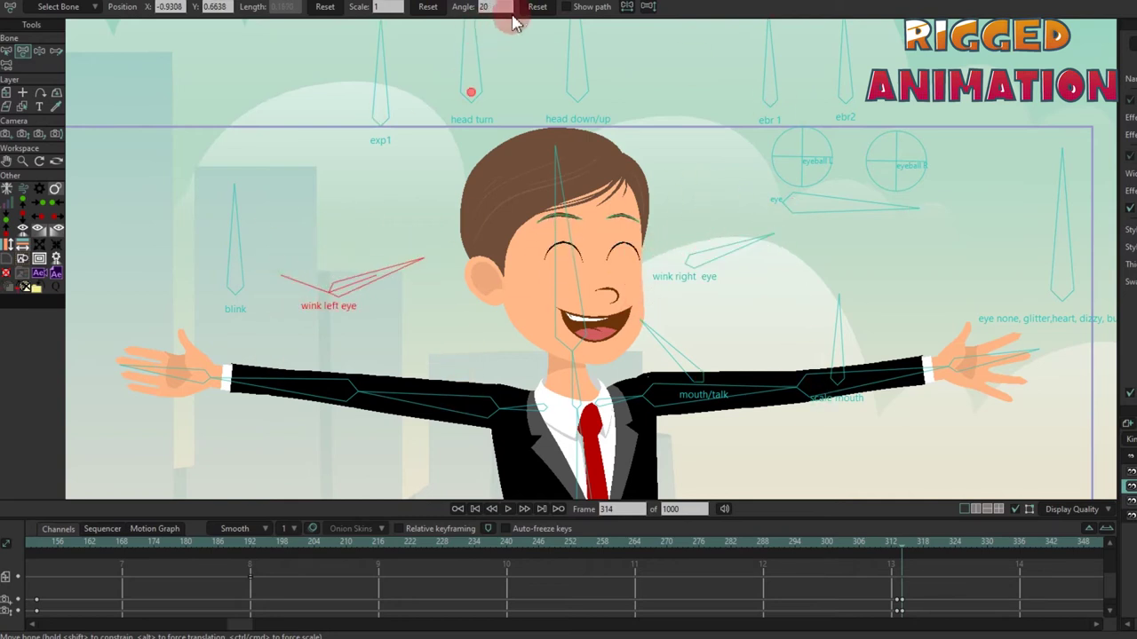
pyautogui.click(544, 15)
pyautogui.moveTo(718, 241); pyautogui.dragTo(676, 177)
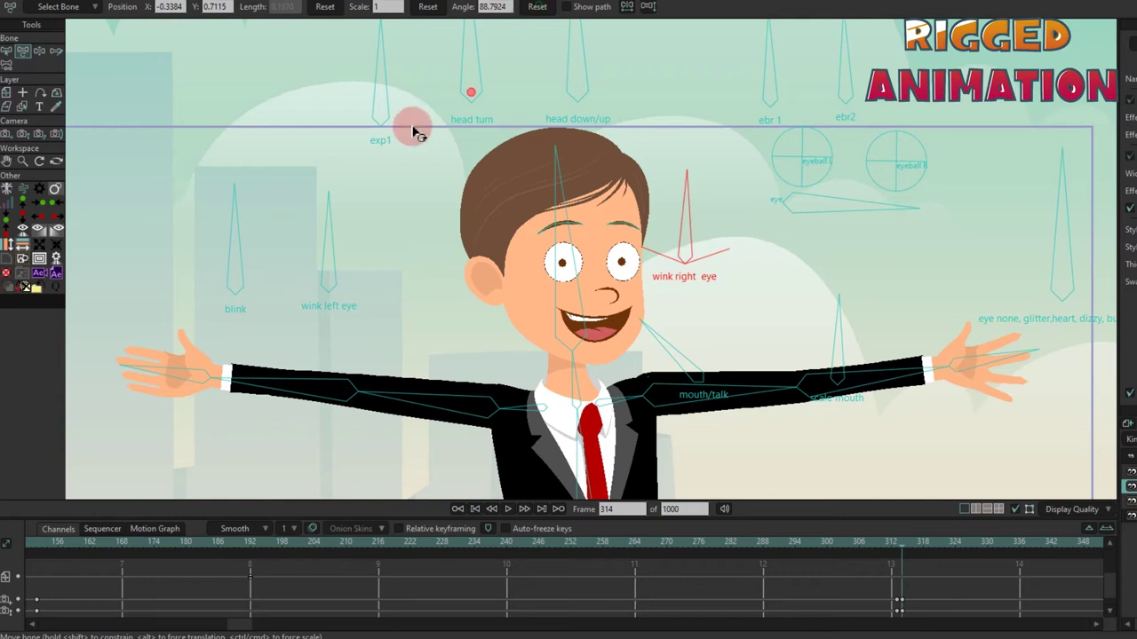
# - Turn the man's head sideways by rotating the head turn control to about 62°, and return it to the front-facing angle
pyautogui.moveTo(406, 122); pyautogui.dragTo(555, 47)
pyautogui.click(537, 7)
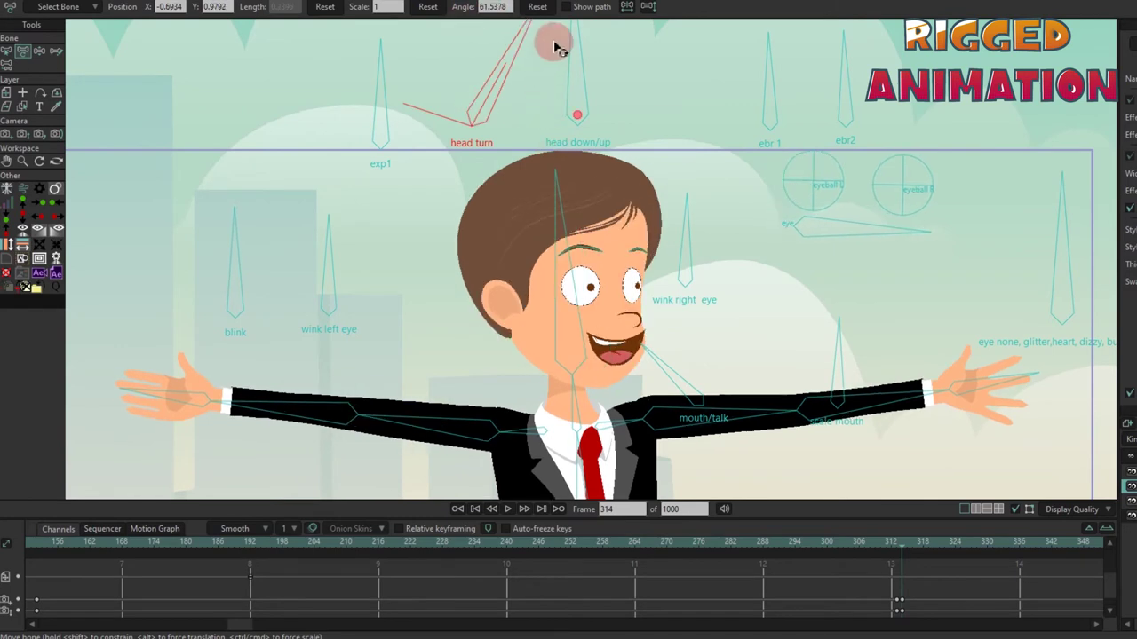
pyautogui.scroll(2, 862, 286)
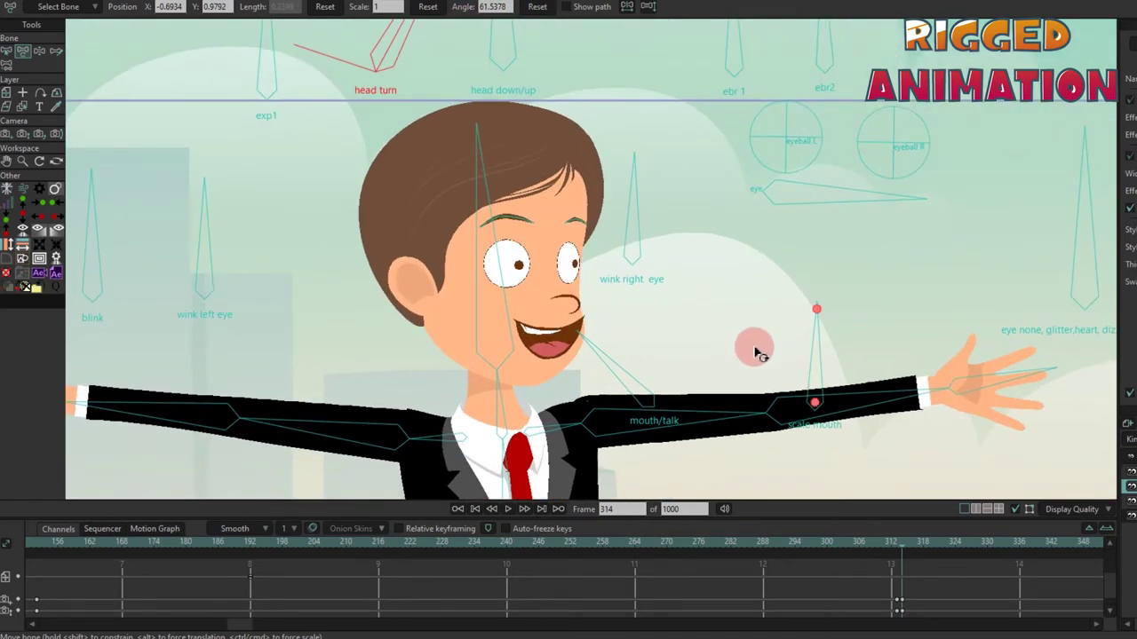
pyautogui.click(538, 7)
pyautogui.scroll(-2, 563, 115)
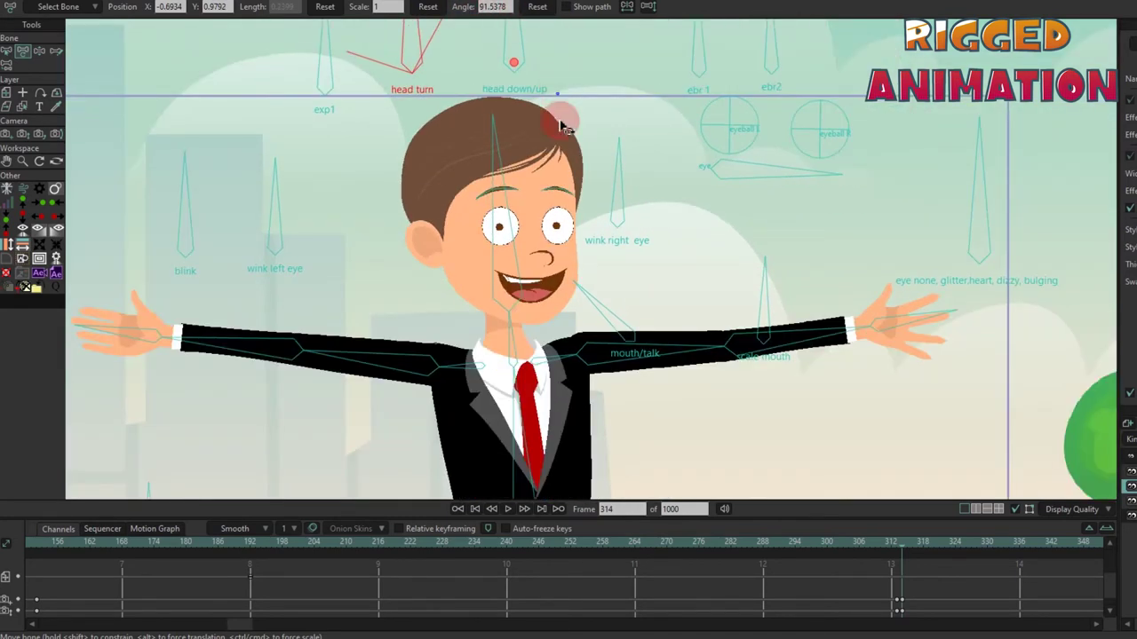
# - Lower the man's head by rotating the head down/up control to about 22°, and return it upright
pyautogui.scroll(1, 495, 68)
pyautogui.click(479, 128)
pyautogui.moveTo(480, 129); pyautogui.dragTo(659, 180)
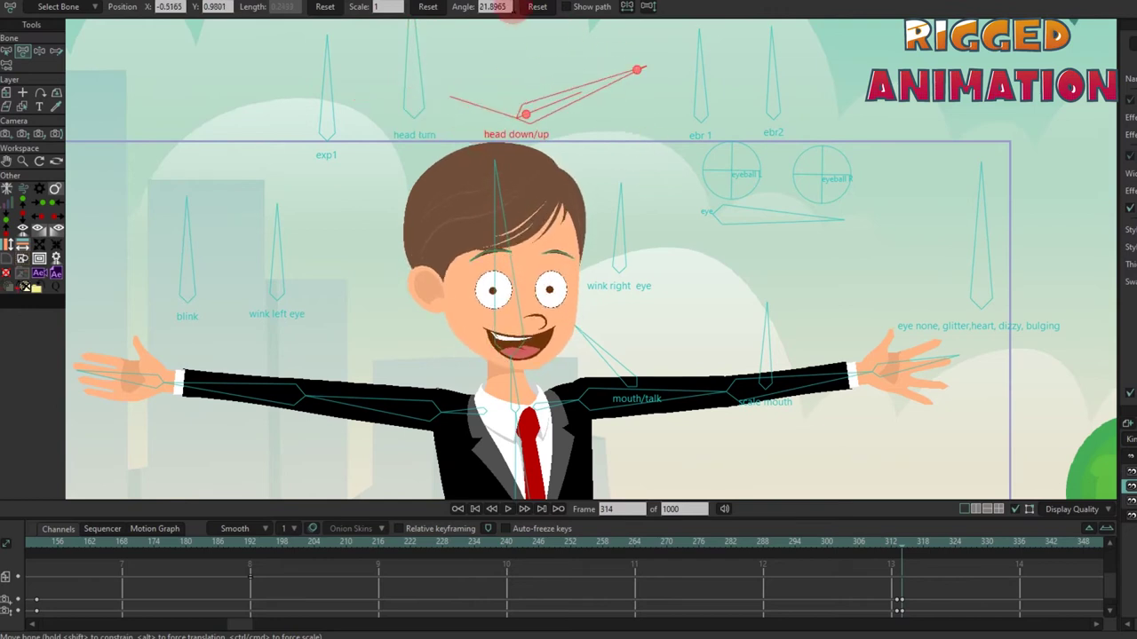
pyautogui.moveTo(510, 9); pyautogui.dragTo(515, 10)
# - Try the ebr 1 and ebr2 eyebrow controls by rotating each to about 161°, returning each one upright
pyautogui.moveTo(699, 91); pyautogui.dragTo(600, 136)
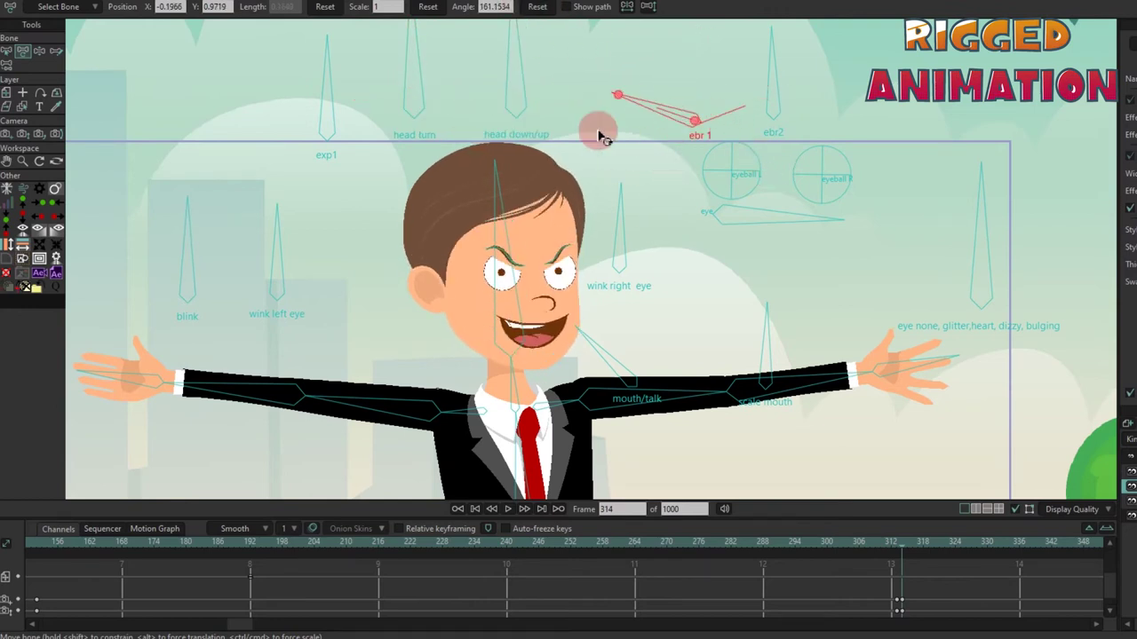
pyautogui.click(538, 7)
pyautogui.click(813, 118)
pyautogui.moveTo(764, 93); pyautogui.dragTo(562, 51)
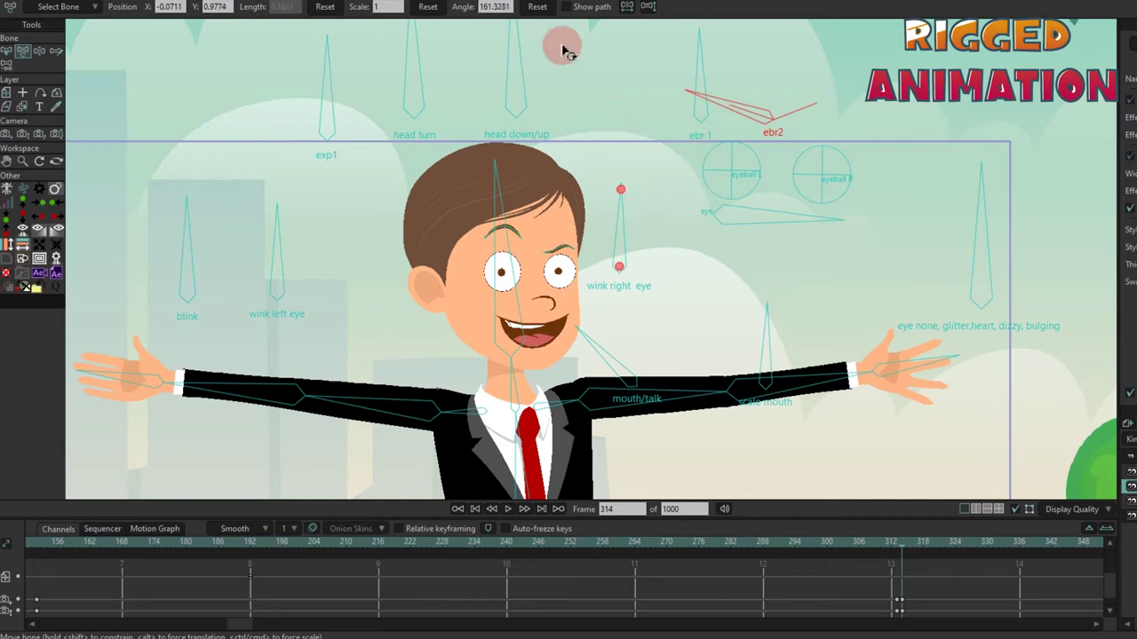
pyautogui.click(543, 11)
# - Switch the eyes to hearts by rotating the eye style control to about 21°, and shift both pupils with the eye control and back
pyautogui.click(642, 228)
pyautogui.click(723, 210)
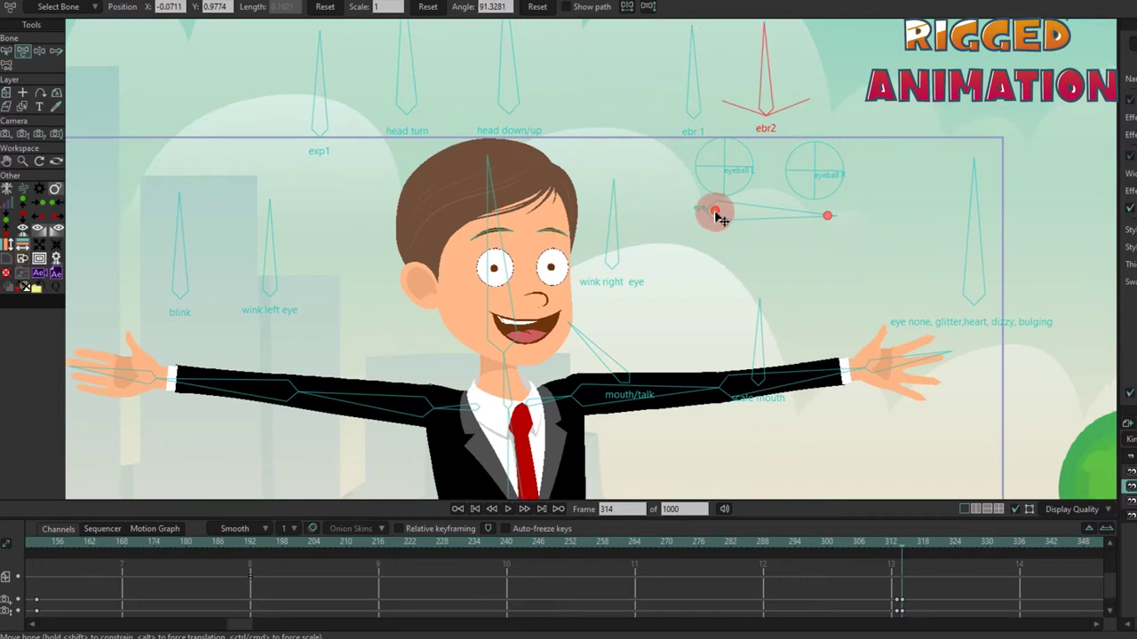
pyautogui.moveTo(734, 216); pyautogui.dragTo(761, 223)
pyautogui.moveTo(959, 222); pyautogui.dragTo(975, 300)
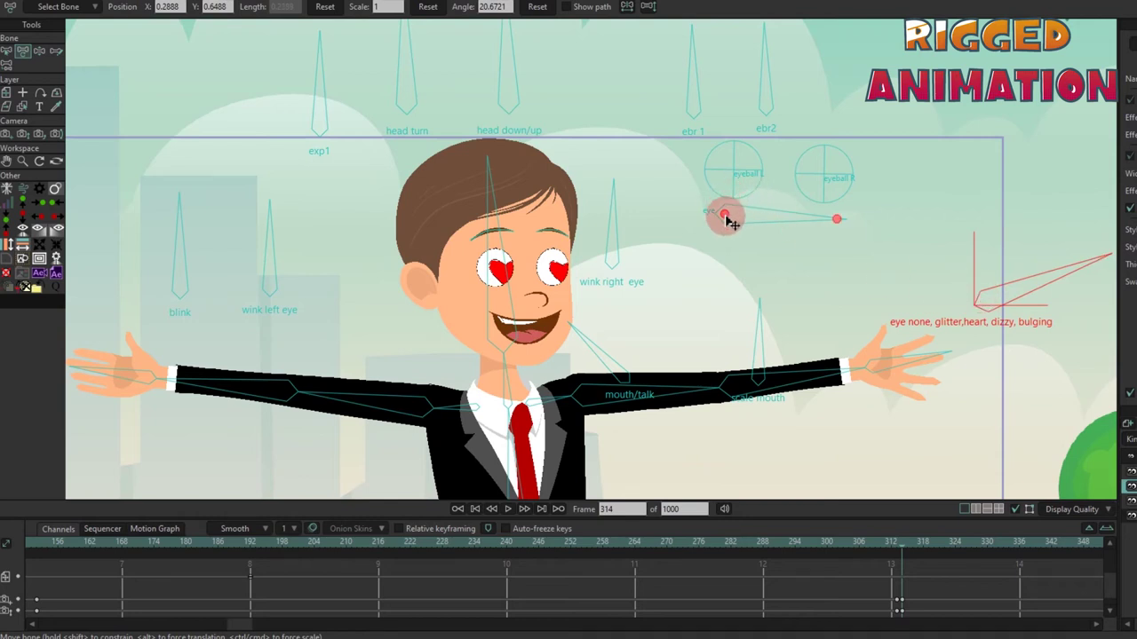
pyautogui.moveTo(728, 221); pyautogui.dragTo(721, 218)
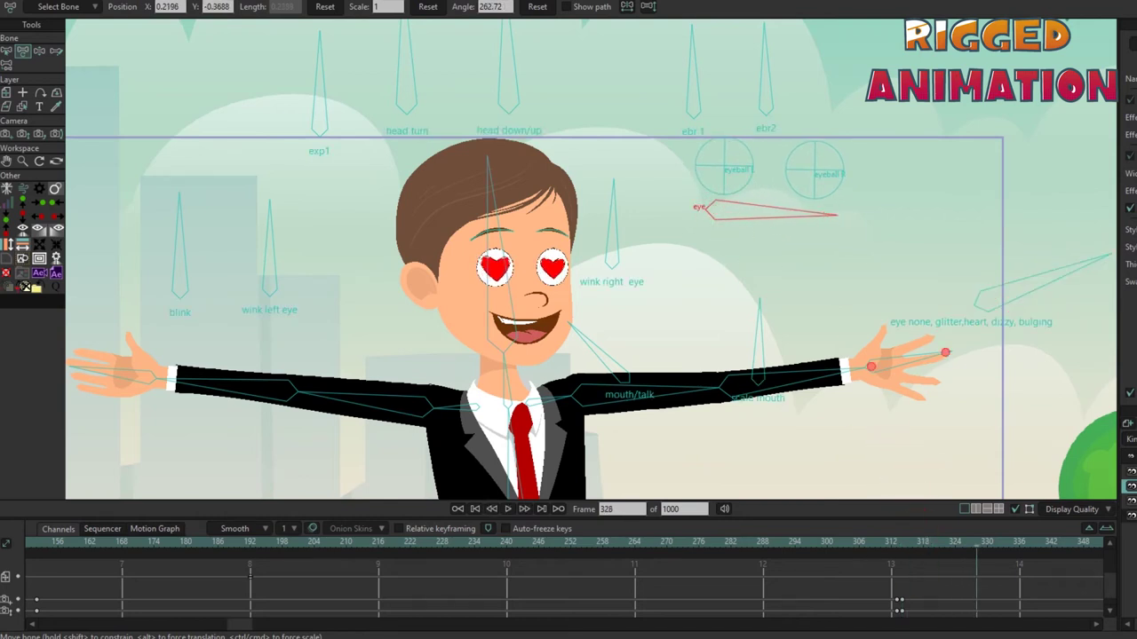
# - Rotate the eye style control to about 64° for glitter eyes and preview them briefly from frame 314
pyautogui.moveTo(966, 299); pyautogui.dragTo(990, 207)
pyautogui.press('space')
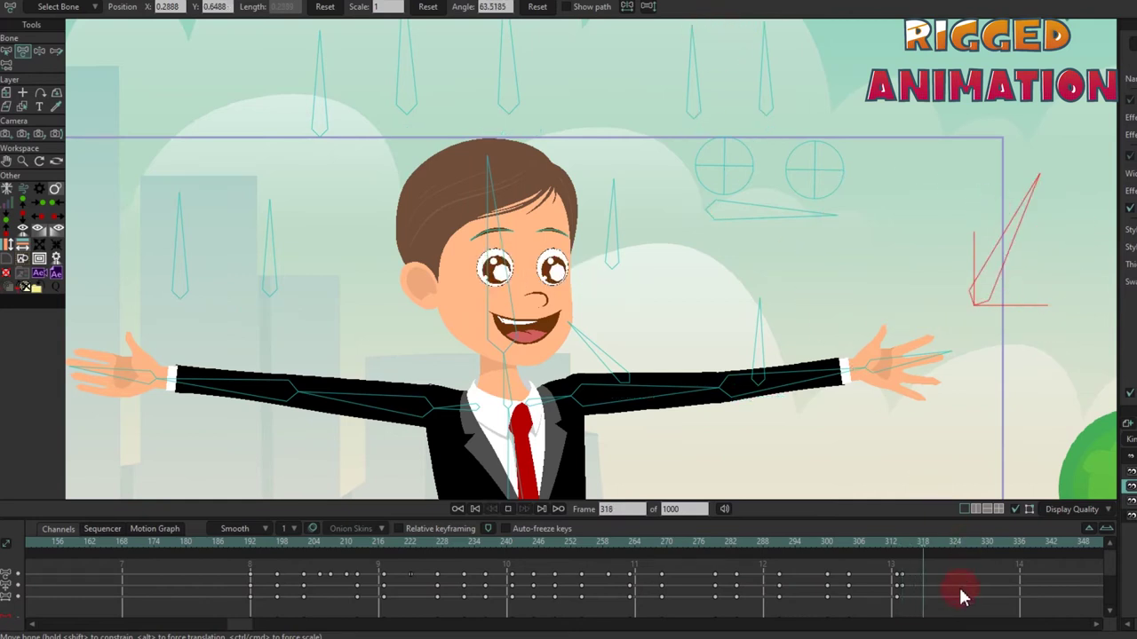
pyautogui.press('space')
# - Shrink the man's mouth with the scale mouth control and return the control upright
pyautogui.moveTo(796, 327); pyautogui.dragTo(847, 402)
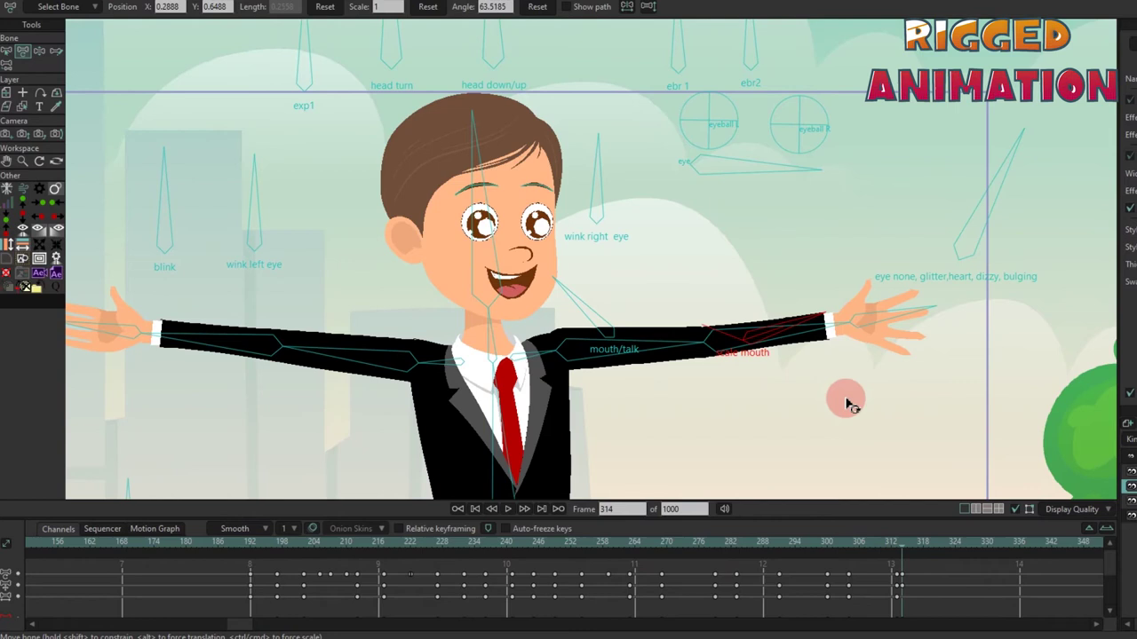
pyautogui.click(538, 7)
pyautogui.scroll(-4, 586, 124)
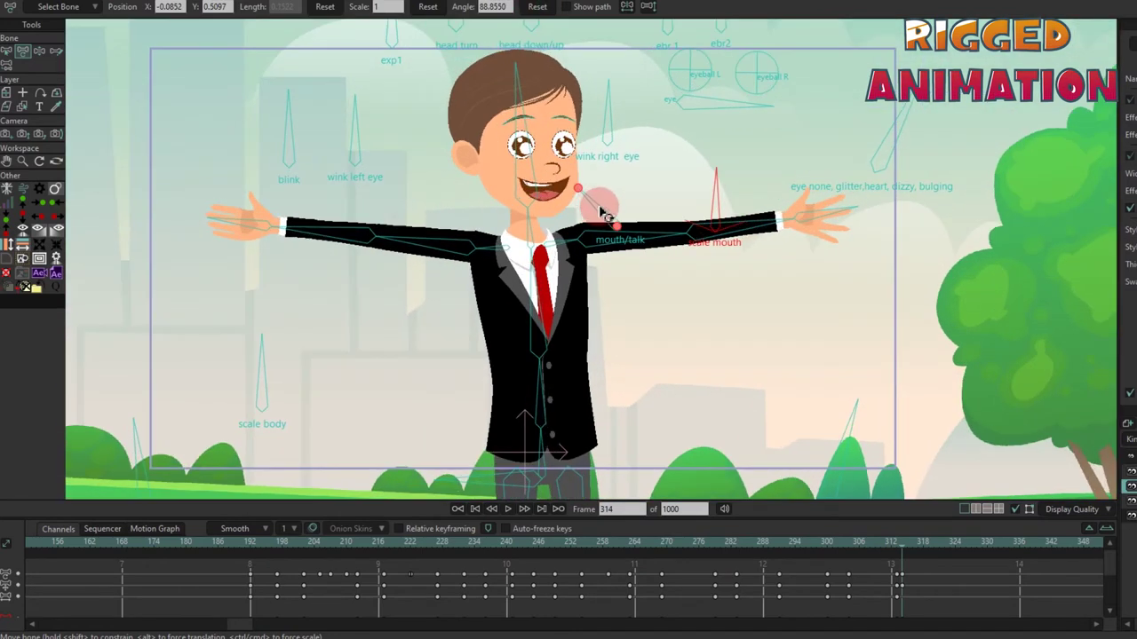
# - Rotate the mouth/talk control to 0° and preview the talking mouth from frame 314
pyautogui.moveTo(592, 241); pyautogui.dragTo(629, 178)
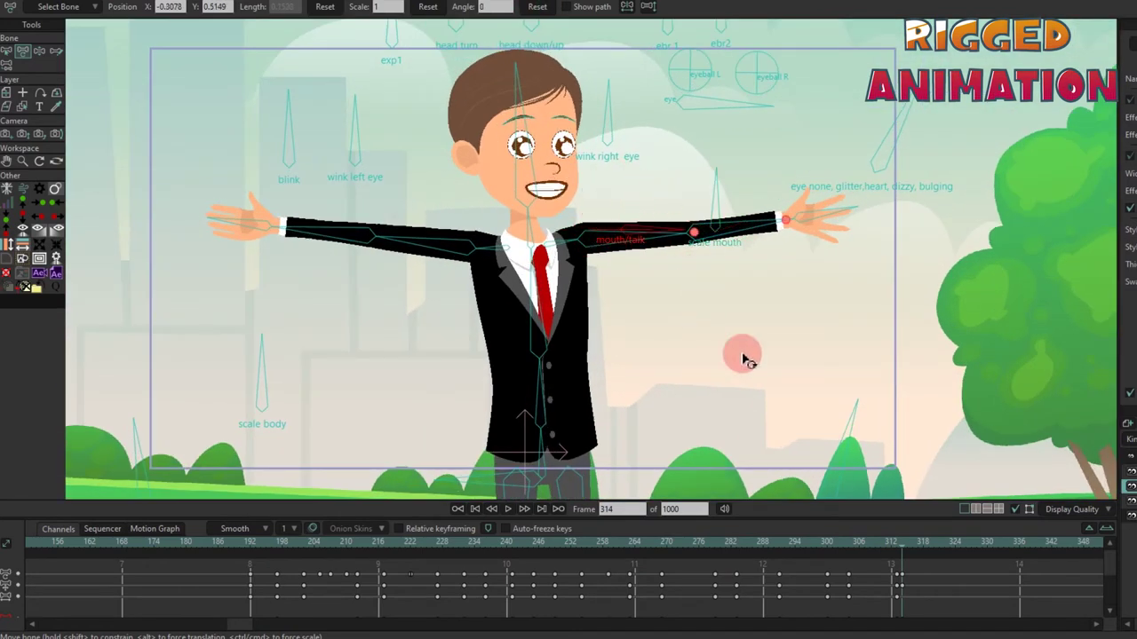
pyautogui.click(932, 556)
pyautogui.click(901, 544)
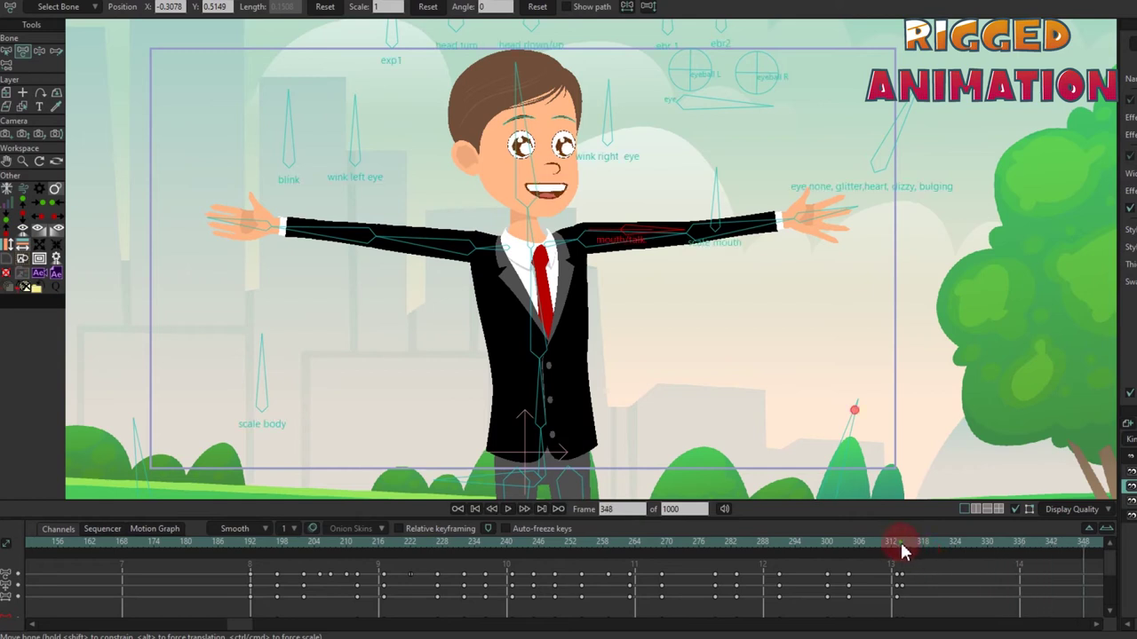
# - Set the mouth/talk control to 90° for a toothy smile, and the eye style control to 90° for plain eyes
pyautogui.scroll(-2, 701, 267)
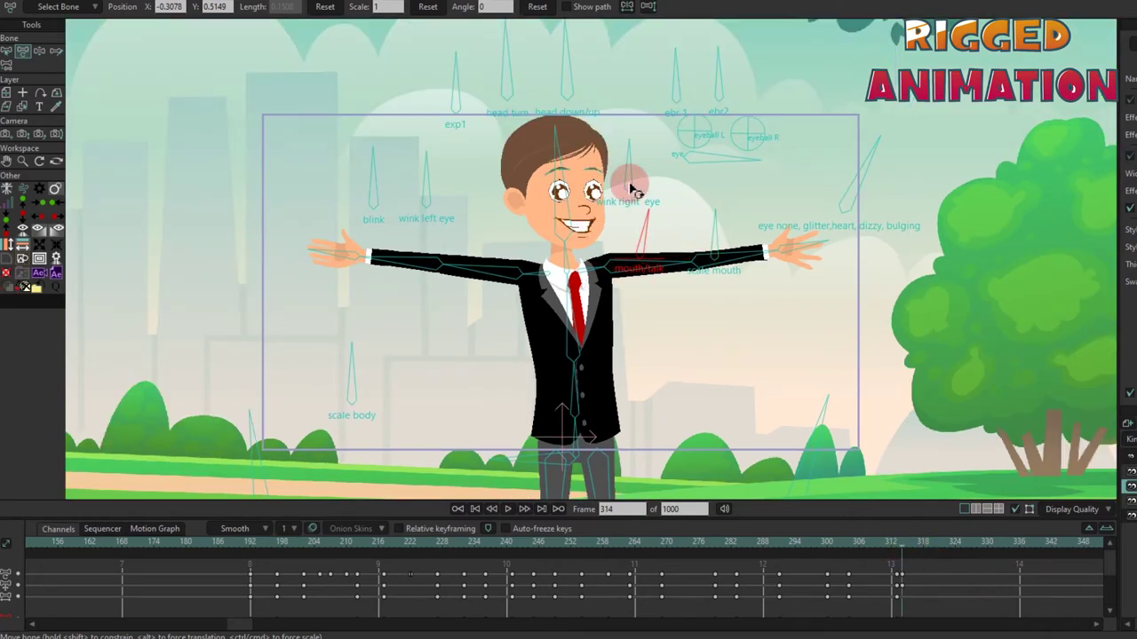
pyautogui.scroll(-2, 560, 64)
pyautogui.scroll(2, 812, 145)
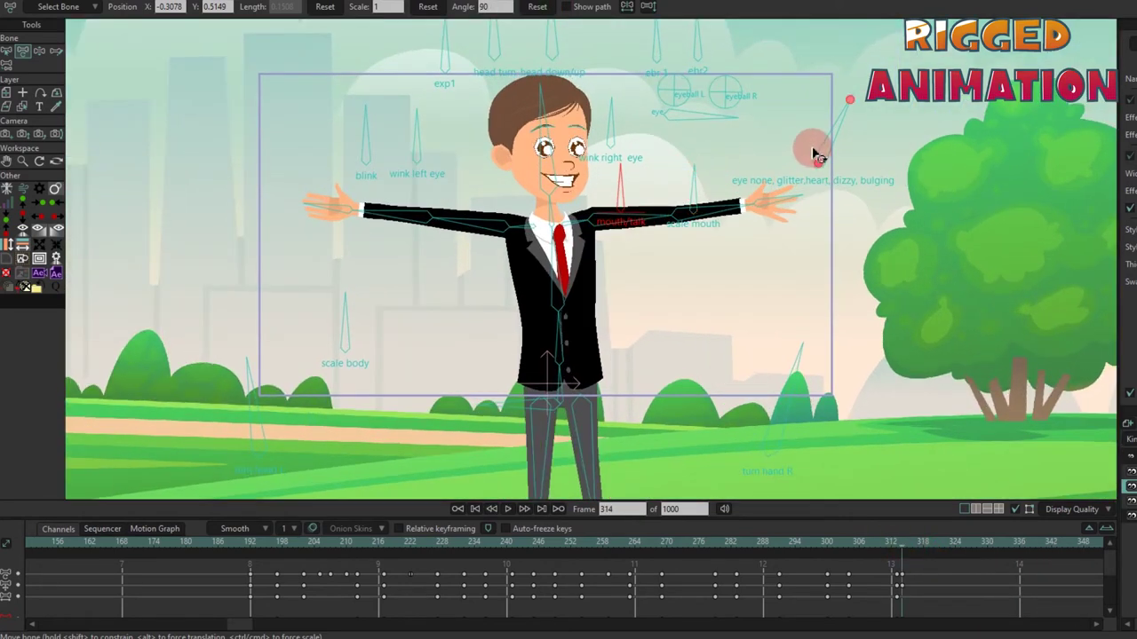
pyautogui.click(817, 151)
pyautogui.scroll(-2, 576, 251)
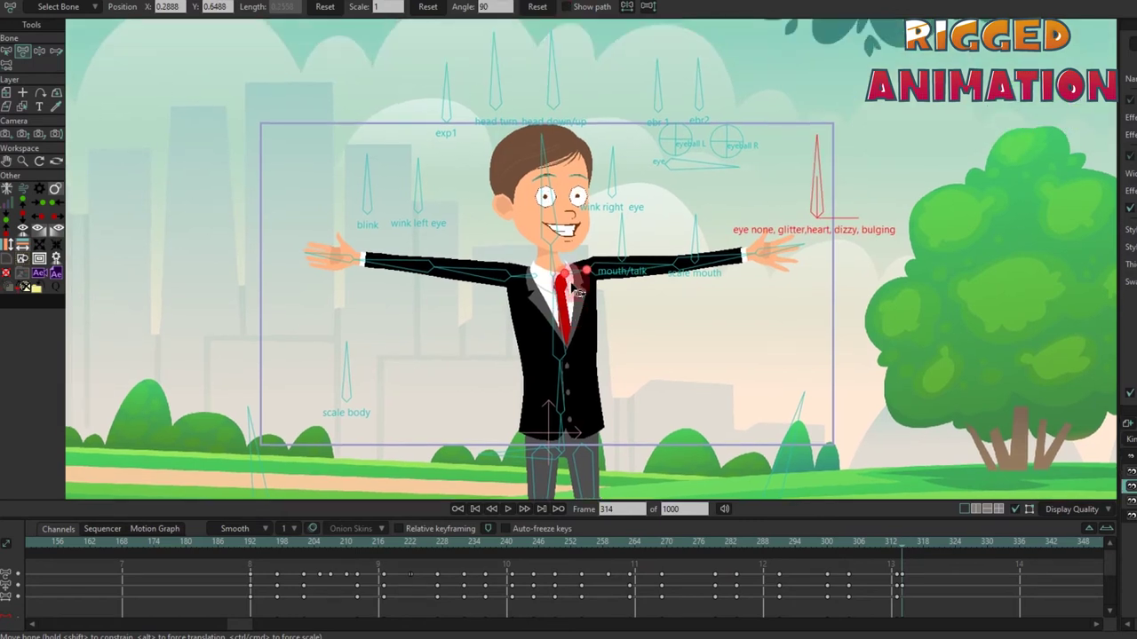
# - Rotate the turn hand L control through different hand shapes, ending on a spread hand at about 107°
pyautogui.scroll(2, 355, 337)
pyautogui.click(261, 366)
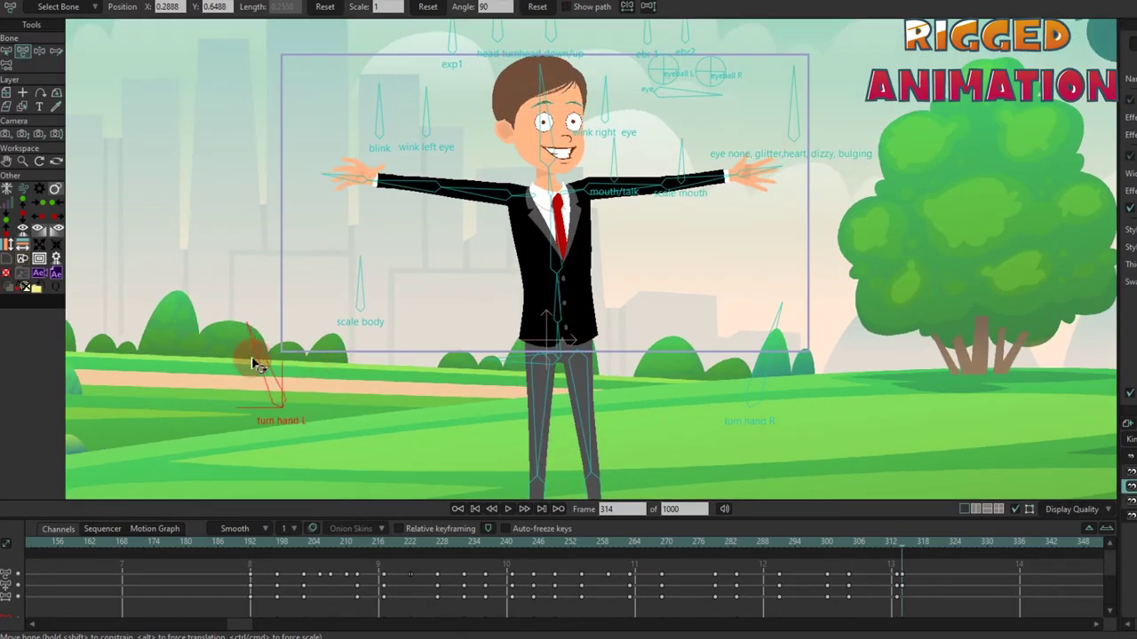
pyautogui.scroll(3, 300, 241)
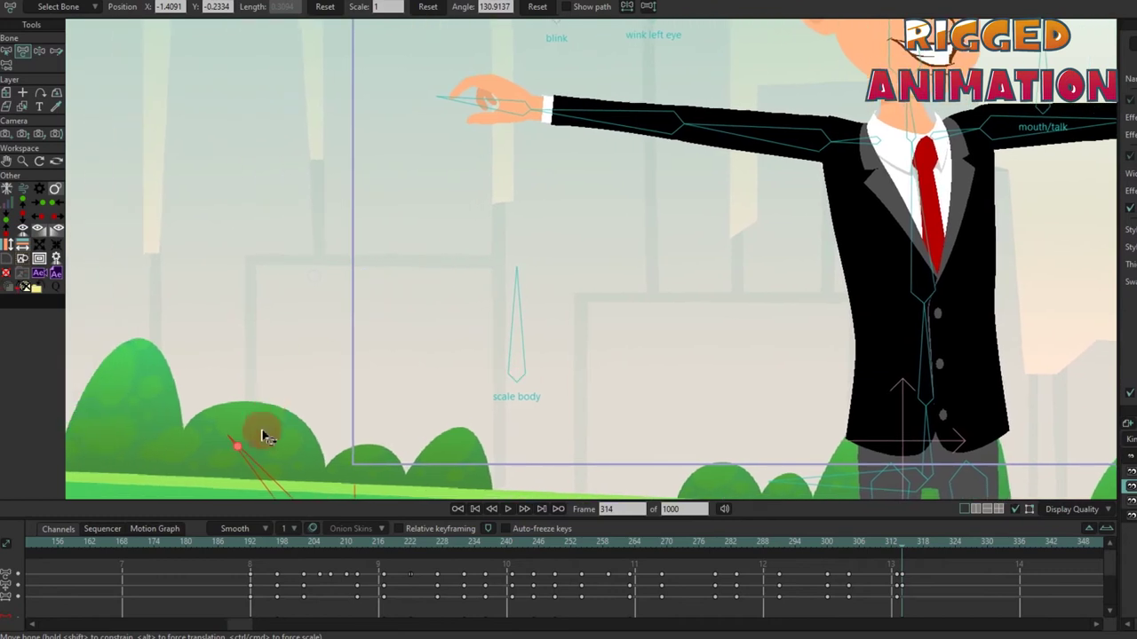
pyautogui.moveTo(262, 436); pyautogui.dragTo(246, 486)
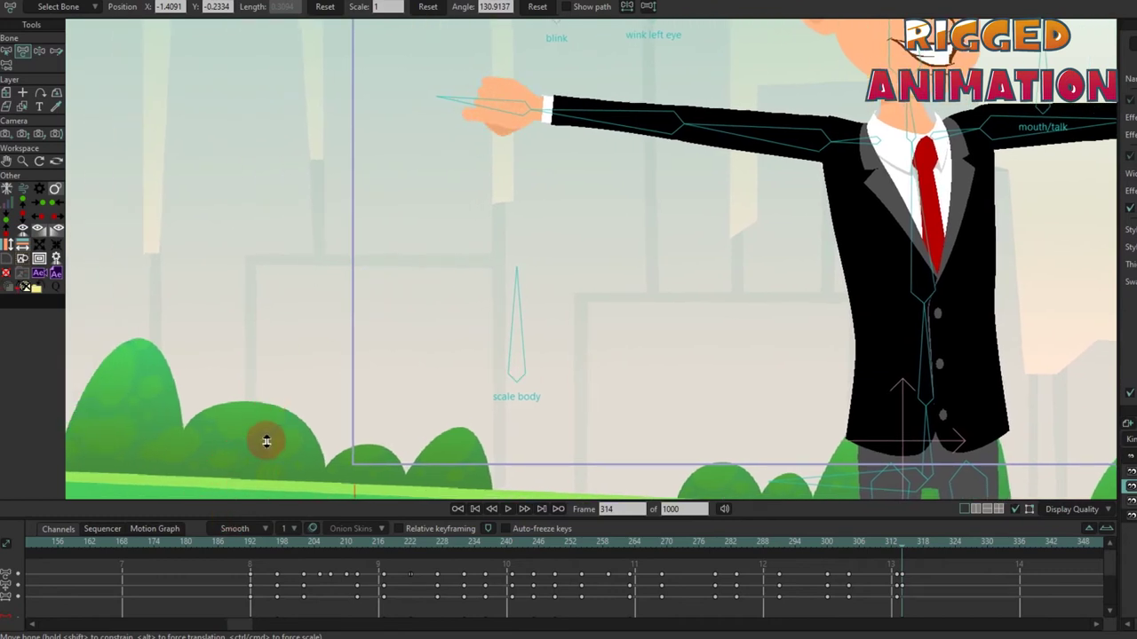
pyautogui.moveTo(267, 441); pyautogui.dragTo(315, 406)
pyautogui.scroll(-2, 511, 284)
pyautogui.scroll(1, 870, 399)
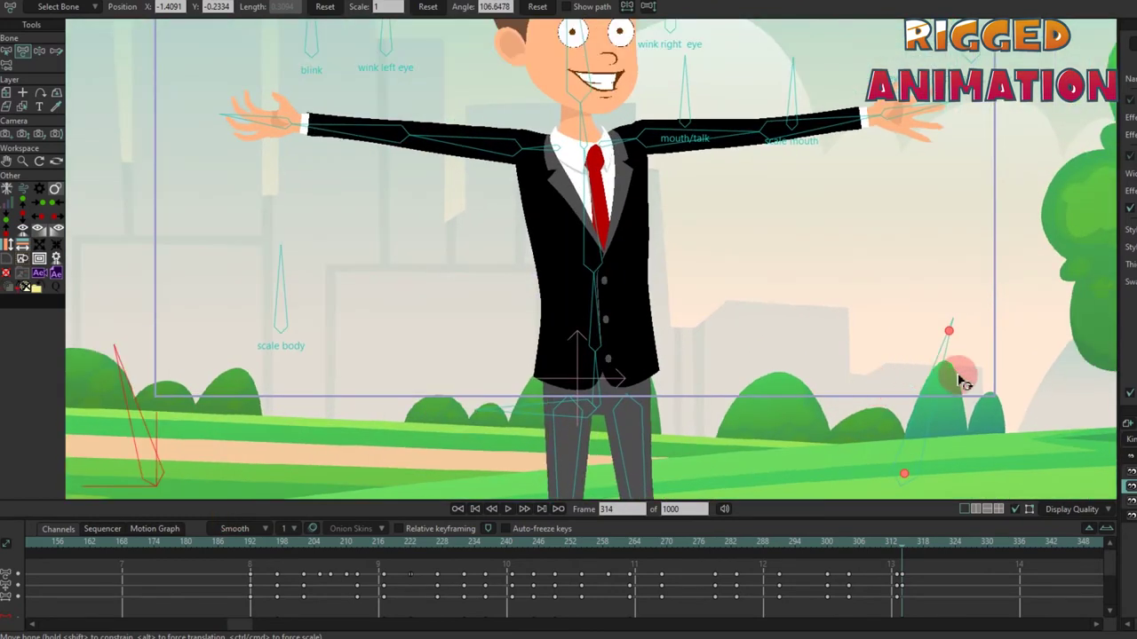
# - Flatten both hands by rotating the turn hand R control to about 91° and setting the turn hand L control to 90°
pyautogui.moveTo(960, 376); pyautogui.dragTo(901, 400)
pyautogui.scroll(-2, 901, 400)
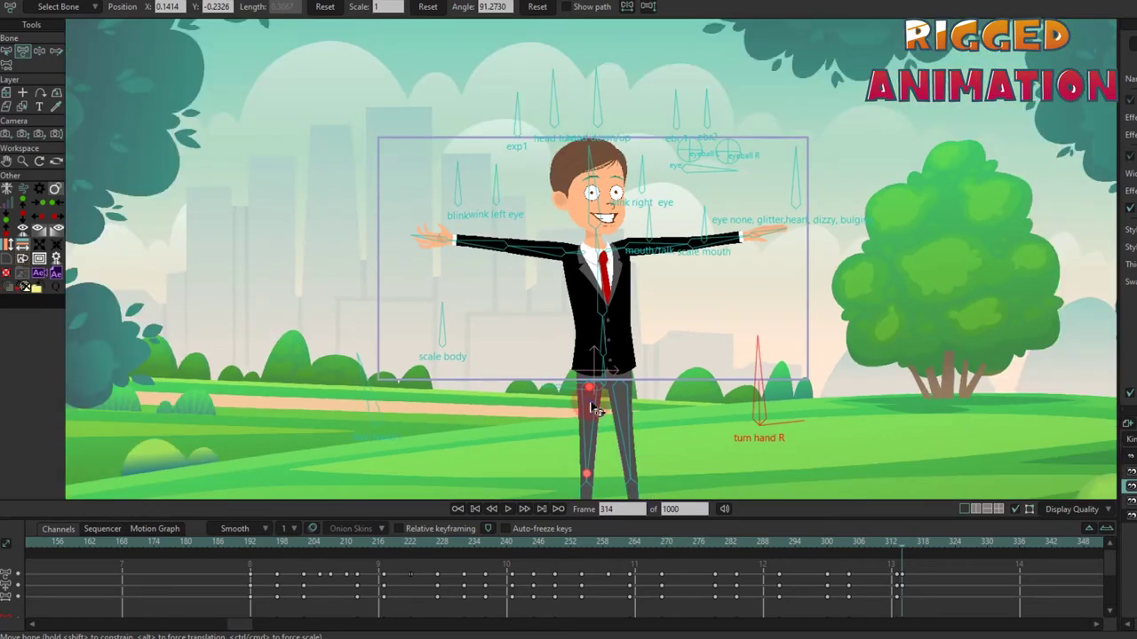
pyautogui.scroll(2, 330, 389)
pyautogui.click(330, 388)
# - Rotate the scale shadows control to about 143° to resize the ground shadow under the feet
pyautogui.scroll(-2, 609, 286)
pyautogui.scroll(3, 569, 396)
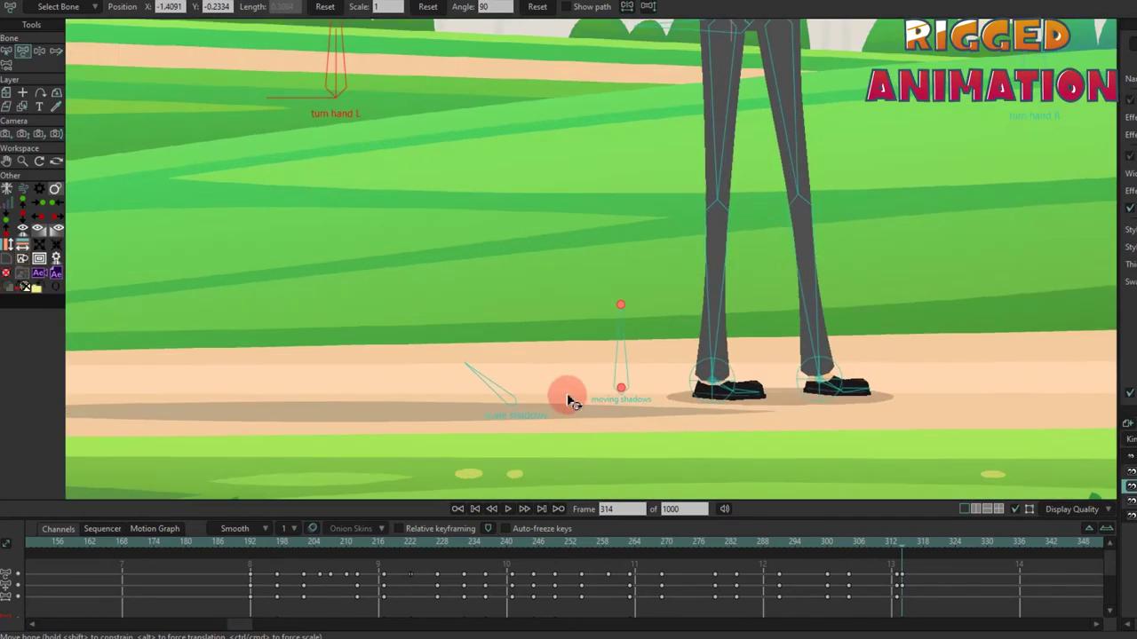
pyautogui.moveTo(497, 417); pyautogui.dragTo(500, 384)
pyautogui.click(802, 380)
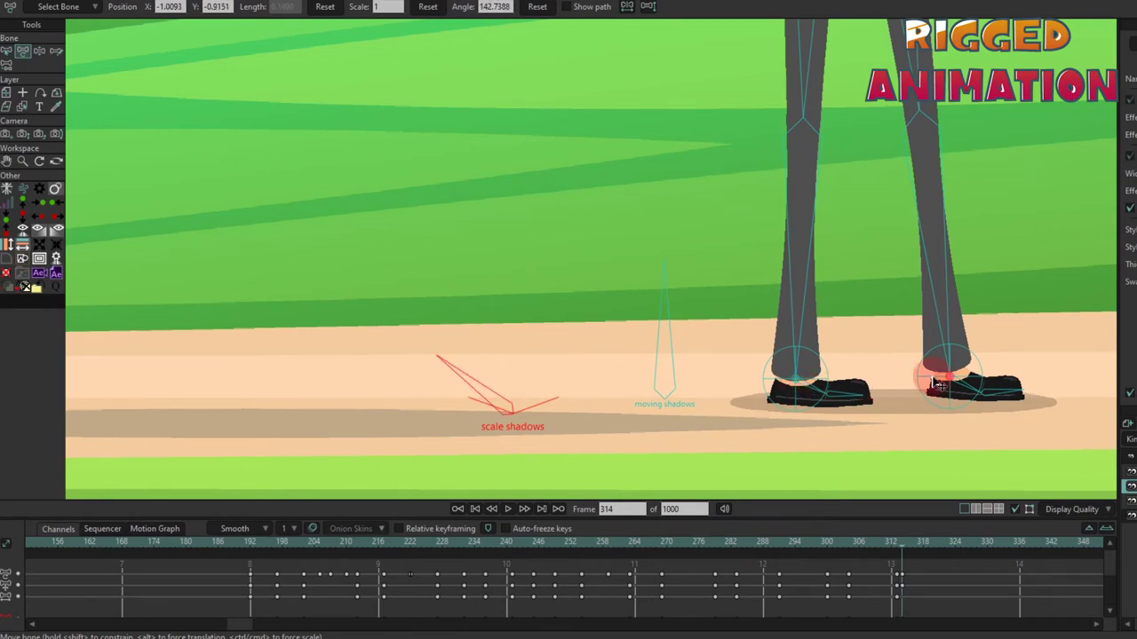
# - Lift one foot off the ground with its toes pointing down, and shrink and shift the shadow toward the standing foot
pyautogui.moveTo(950, 380); pyautogui.dragTo(920, 300)
pyautogui.scroll(2, 917, 258)
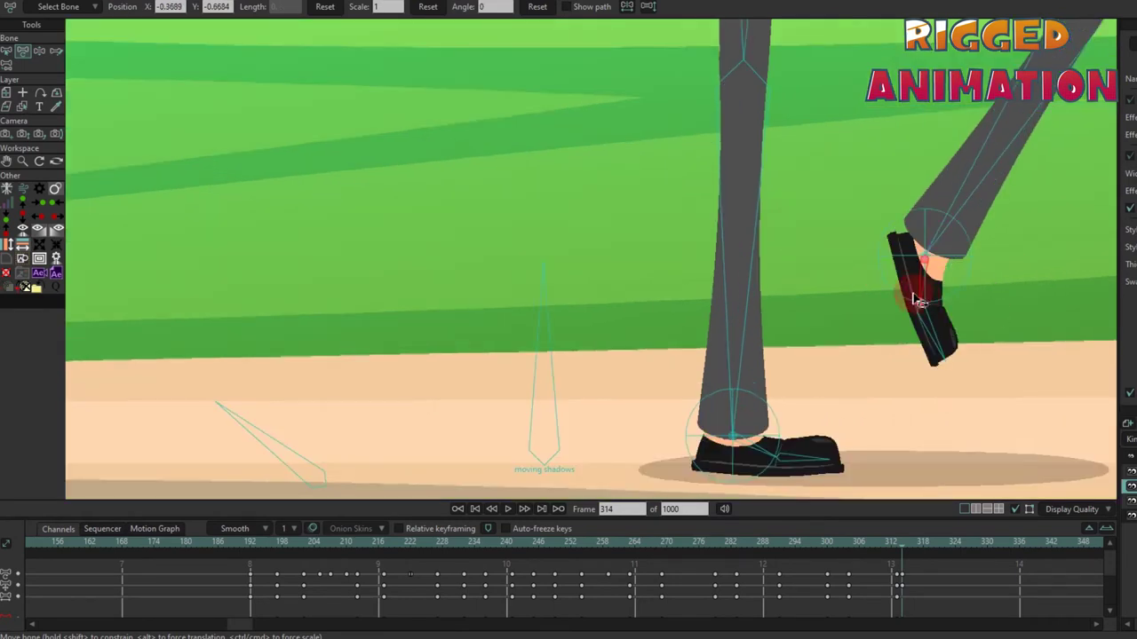
pyautogui.scroll(-2, 540, 376)
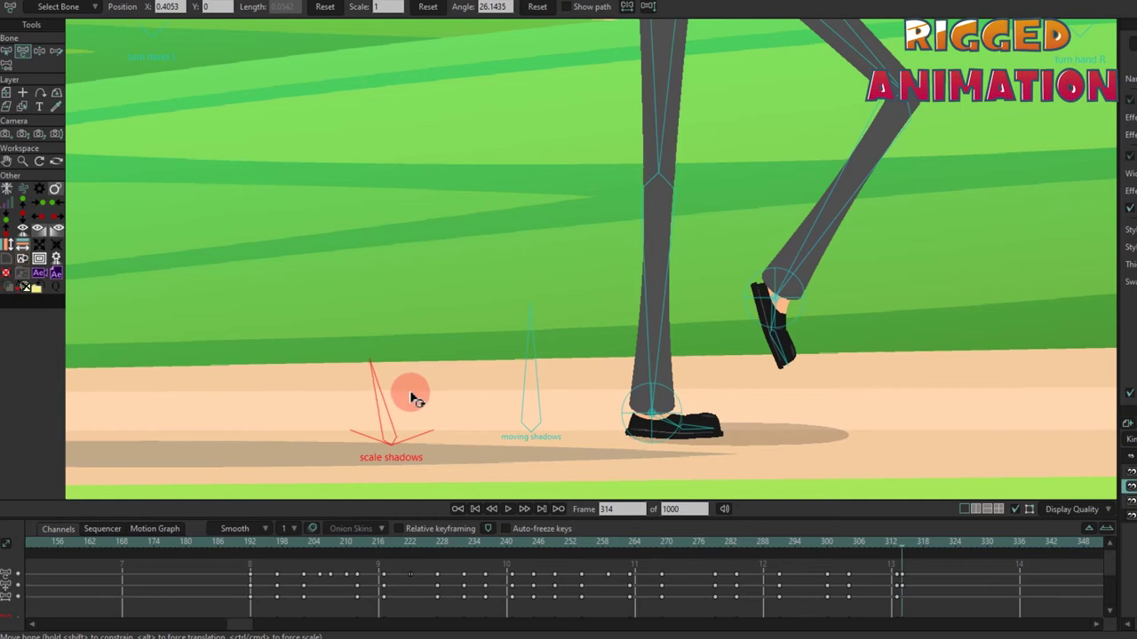
pyautogui.moveTo(535, 430); pyautogui.dragTo(513, 430)
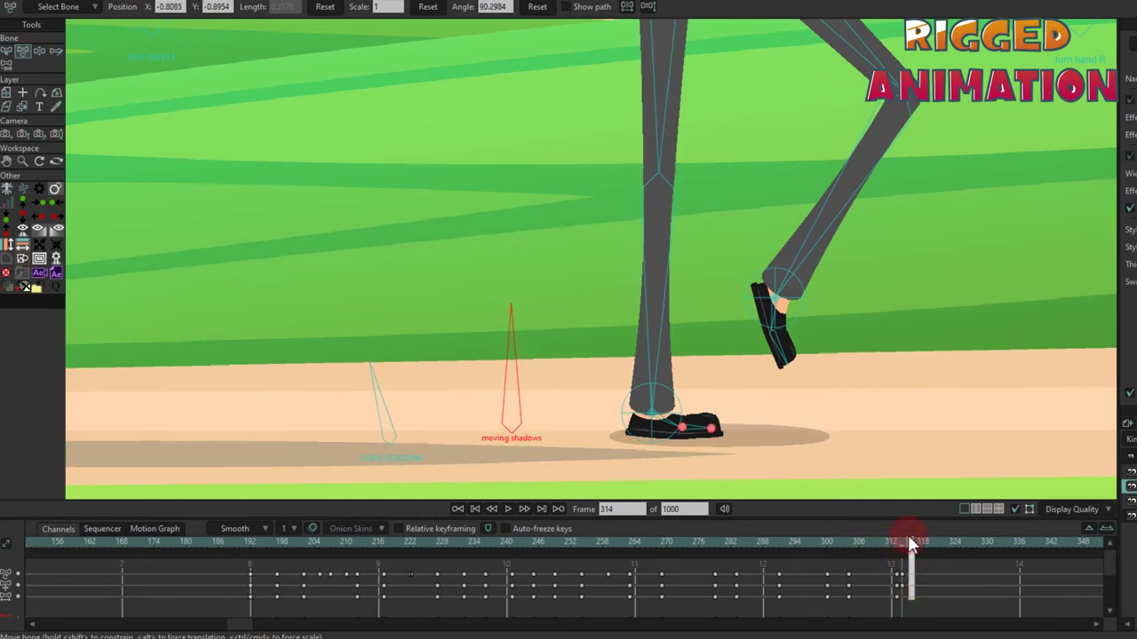
# - Delete the character's bone keyframes at frame 314 to discard the control tests
pyautogui.scroll(-5, 711, 266)
pyautogui.scroll(5, 723, 178)
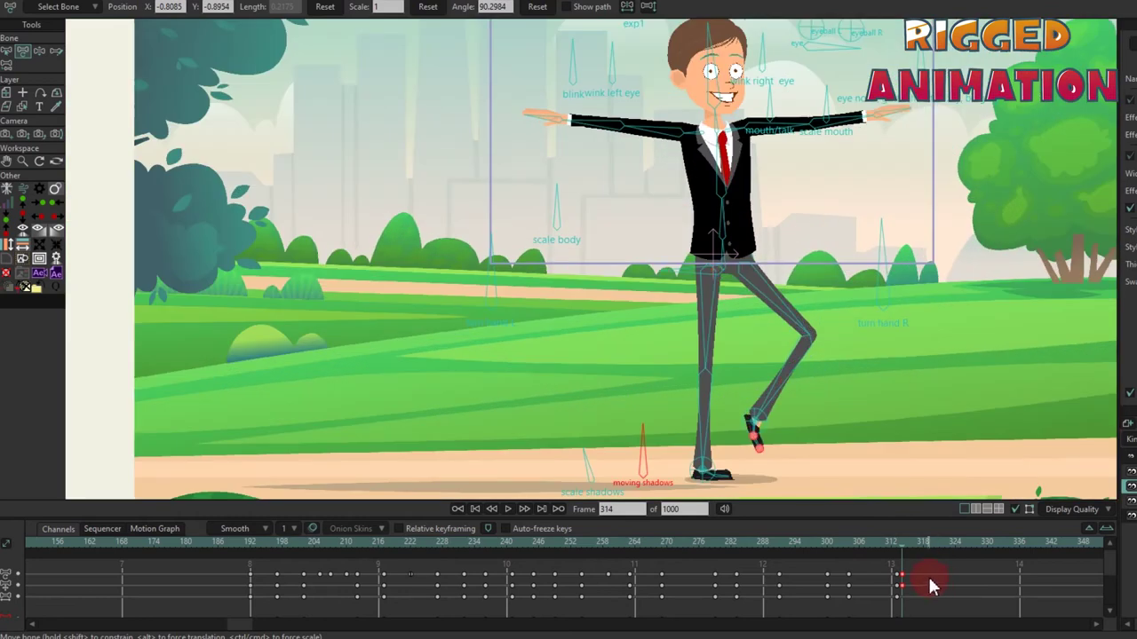
pyautogui.scroll(-1, 928, 604)
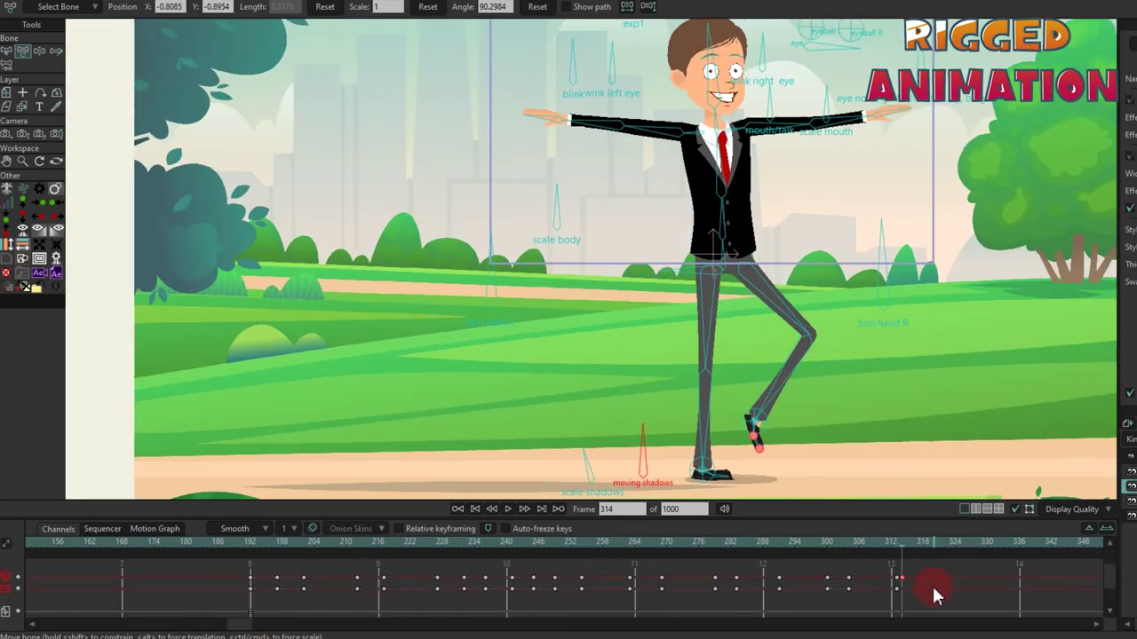
pyautogui.scroll(-1, 929, 587)
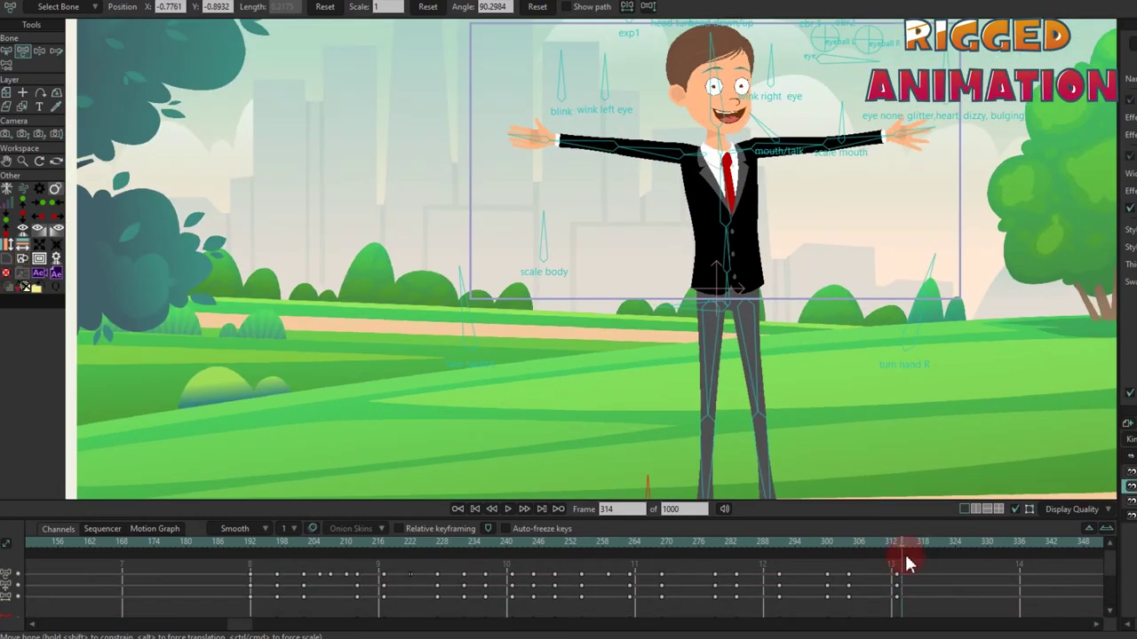
# - Scrub back through the exercises and play the animation through the camera close-up, stopping at frame 329
pyautogui.moveTo(889, 540); pyautogui.dragTo(710, 515)
pyautogui.press('space')
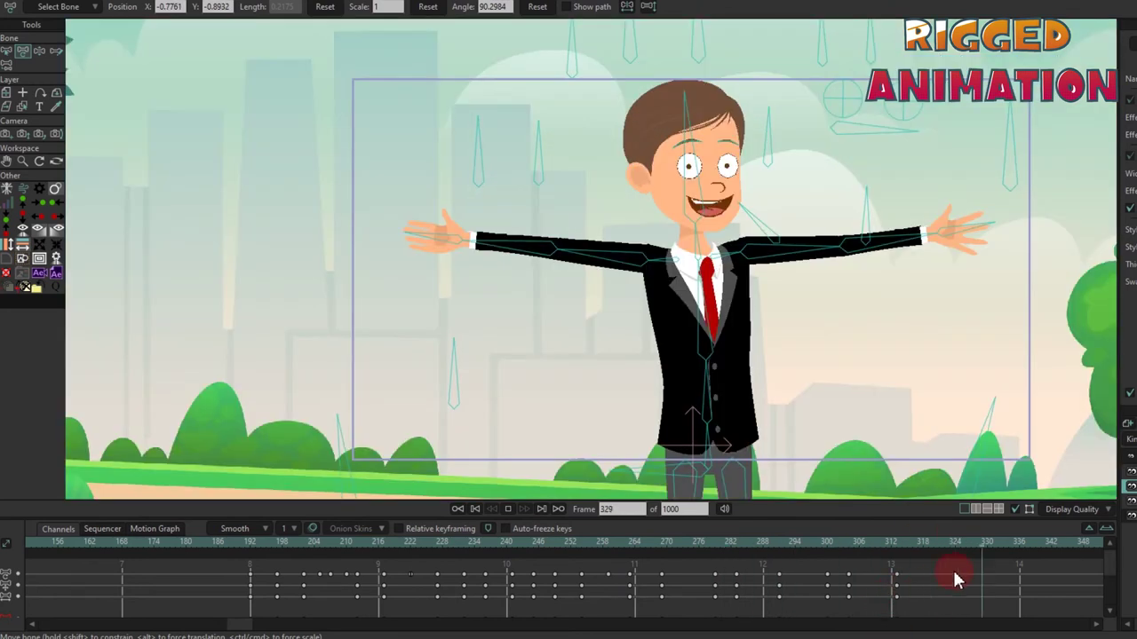
pyautogui.click(955, 579)
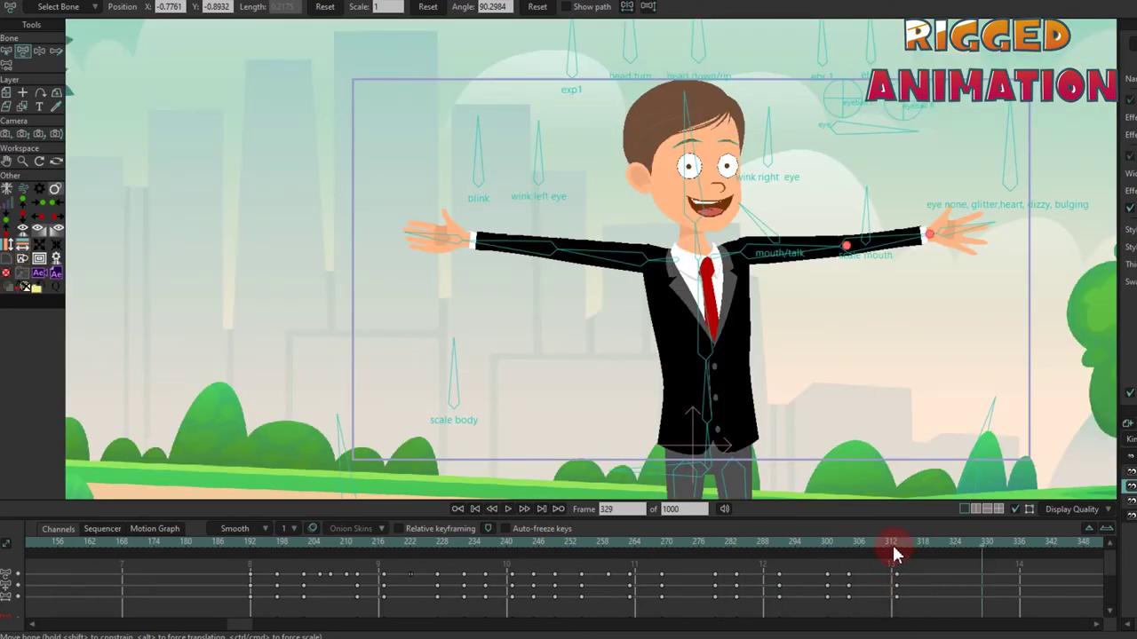
pyautogui.click(903, 573)
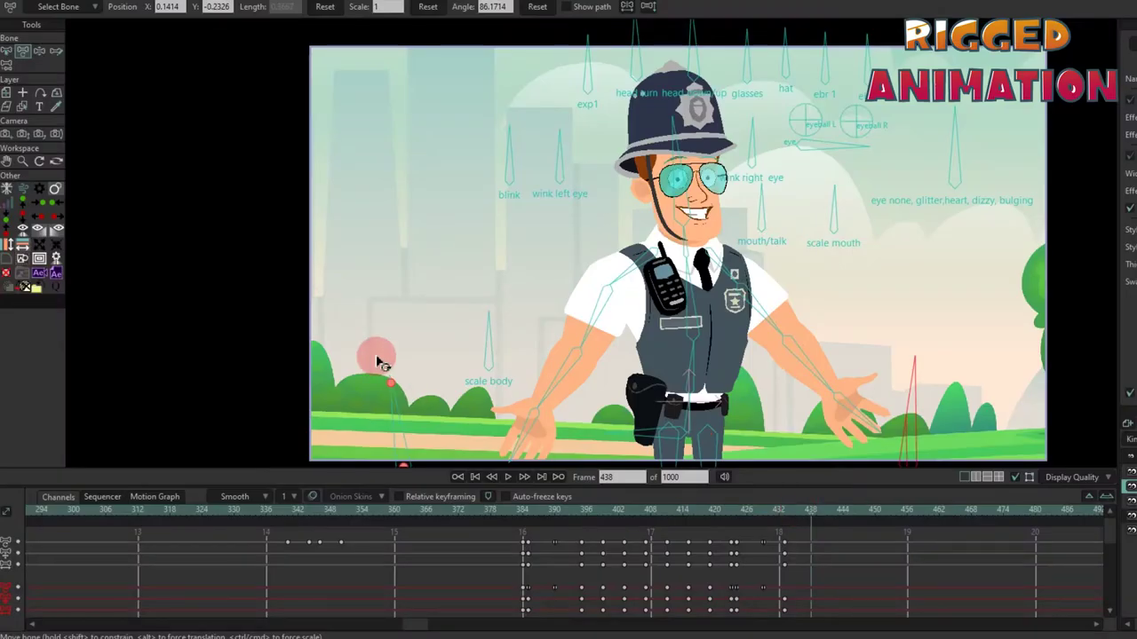
# - Swing the police officer's scale body control at frame 438 to test body scaling, and reset its angle
pyautogui.scroll(2, 377, 363)
pyautogui.click(522, 329)
pyautogui.moveTo(504, 349); pyautogui.dragTo(524, 368)
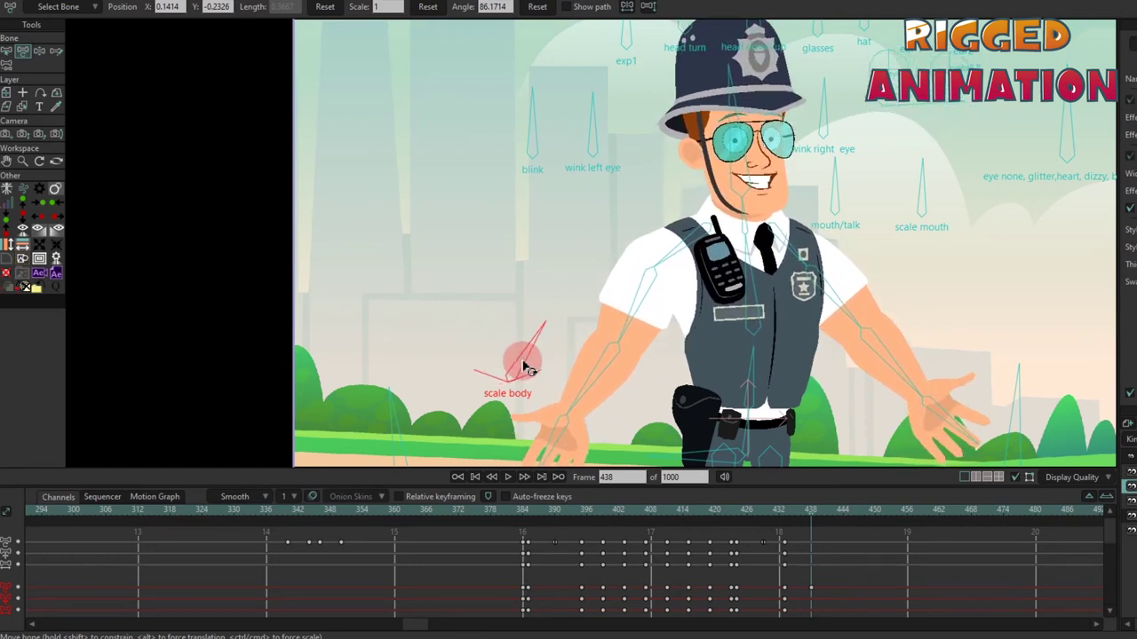
pyautogui.click(536, 6)
# - Take off the officer's sunglasses and helmet with their controls, rotating the hat control to about 161°
pyautogui.scroll(5, 560, 142)
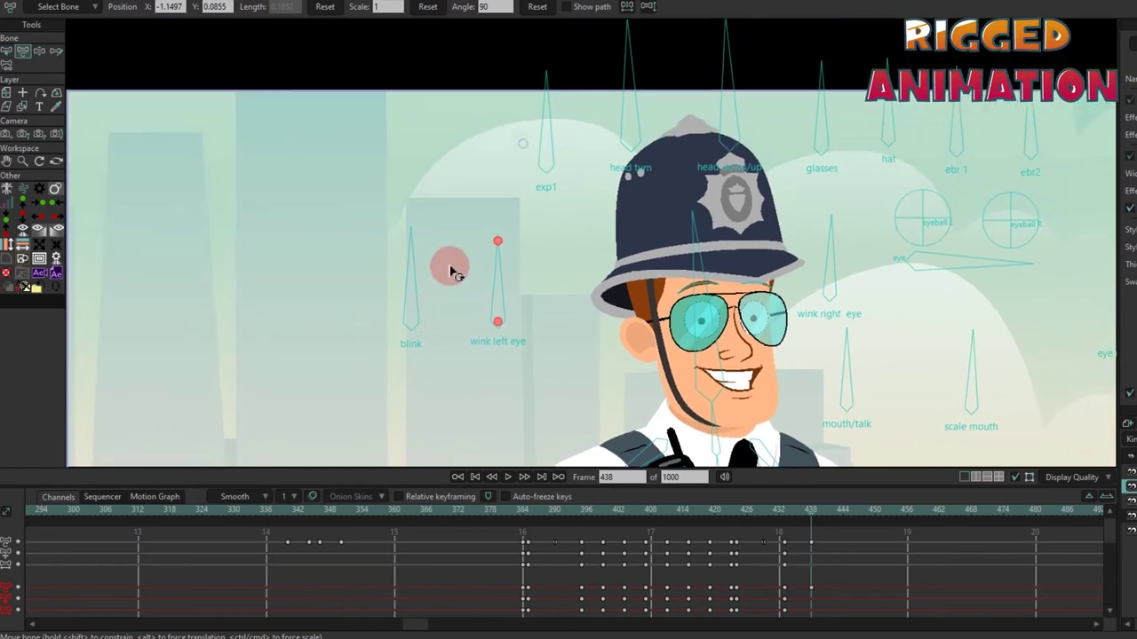
pyautogui.moveTo(410, 264); pyautogui.dragTo(416, 197)
pyautogui.moveTo(853, 98); pyautogui.dragTo(875, 146)
pyautogui.moveTo(866, 80); pyautogui.dragTo(697, 167)
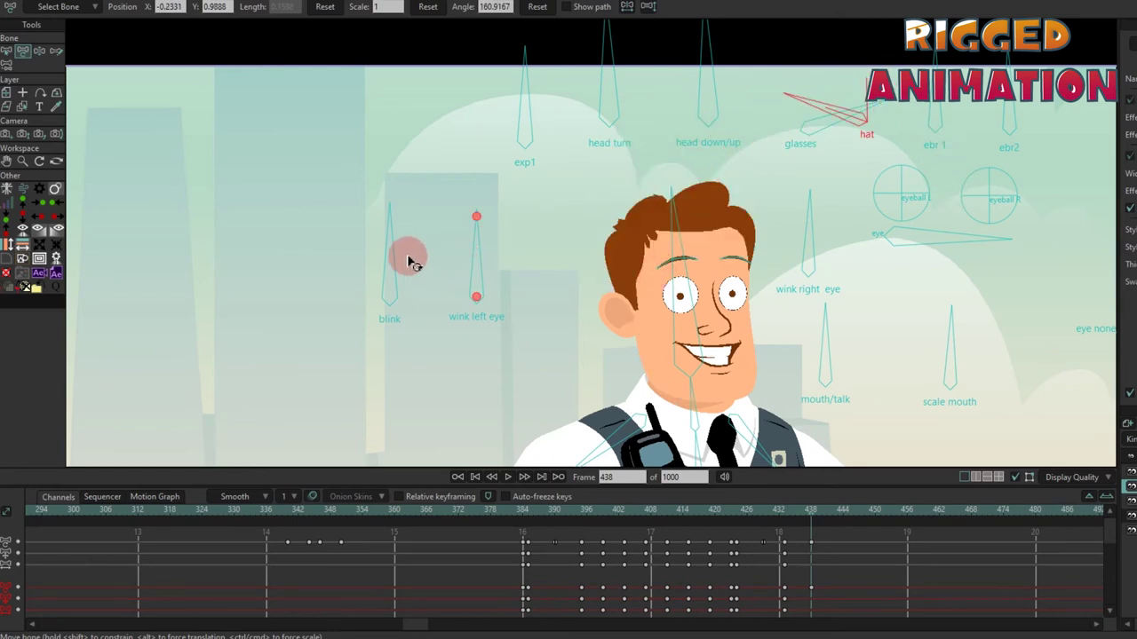
# - Swing the blink, wink left eye and exp1 controls to test the officer's expressions, and reset each angle
pyautogui.moveTo(410, 262); pyautogui.dragTo(526, 397)
pyautogui.moveTo(510, 24); pyautogui.dragTo(539, 234)
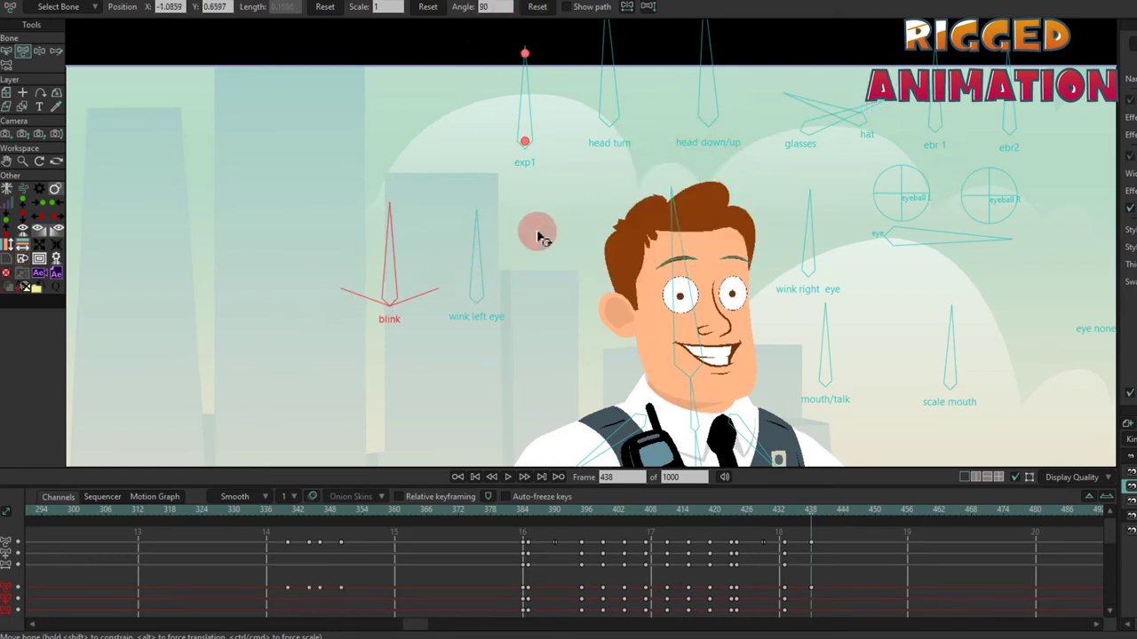
pyautogui.moveTo(471, 251); pyautogui.dragTo(573, 393)
pyautogui.click(537, 6)
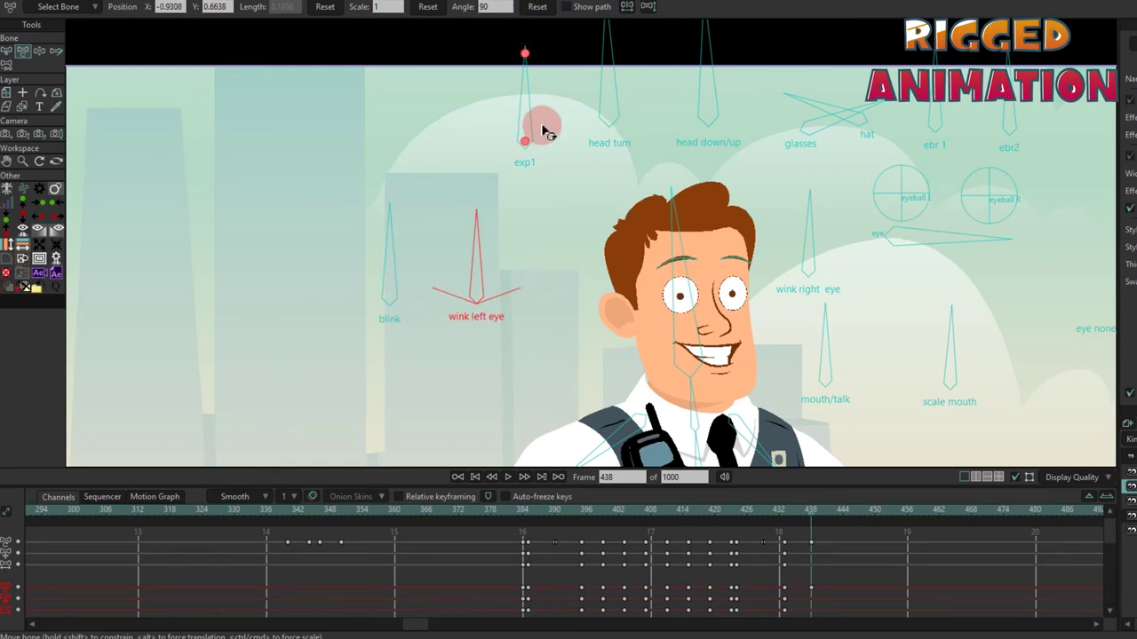
pyautogui.moveTo(535, 119); pyautogui.dragTo(626, 249)
pyautogui.click(537, 6)
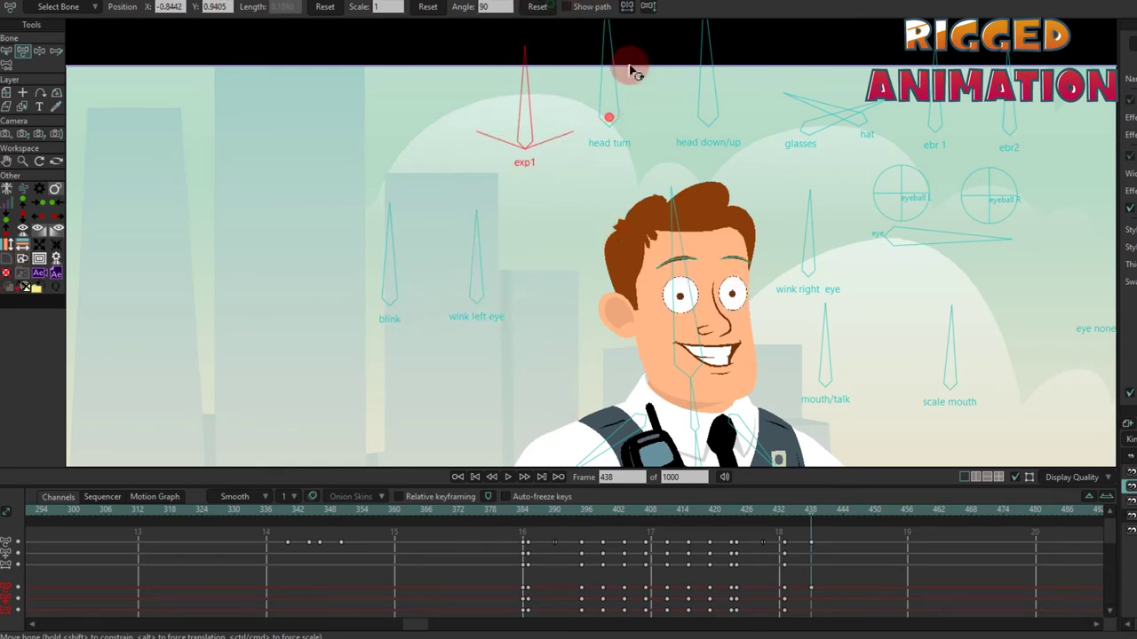
# - Test the head turn and head down/up controls on the bareheaded officer, resetting each angle
pyautogui.moveTo(629, 68); pyautogui.dragTo(619, 28)
pyautogui.click(549, 8)
pyautogui.moveTo(711, 64); pyautogui.dragTo(629, 225)
pyautogui.click(543, 8)
# - Swing the ebr 1 control to tilt the officer's eyebrows, and reset its angle
pyautogui.click(828, 127)
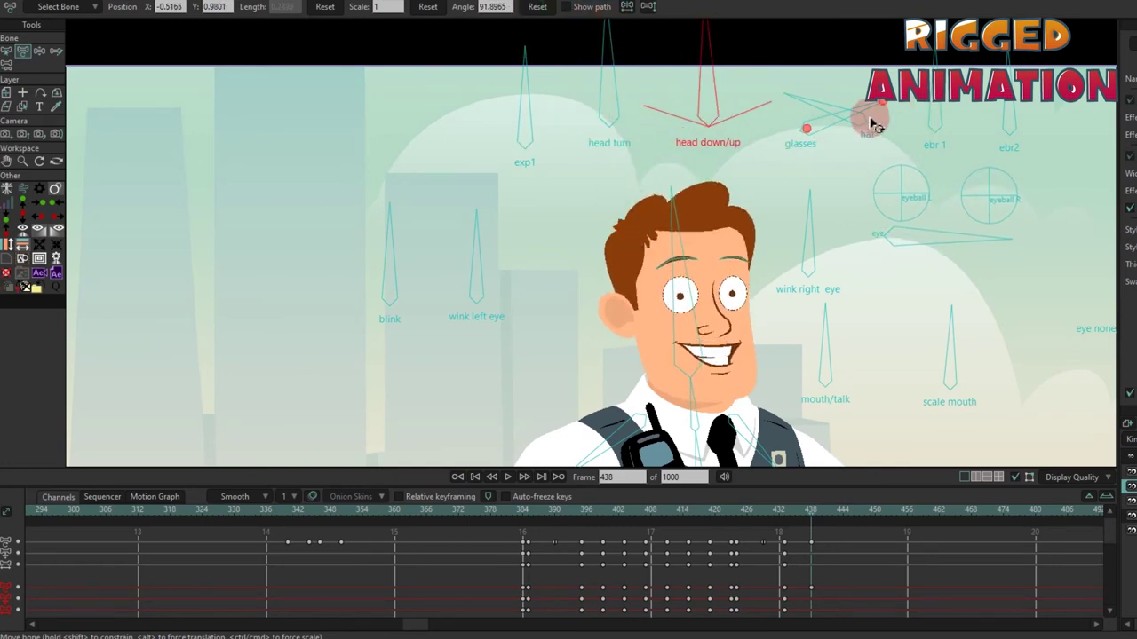
pyautogui.moveTo(933, 108); pyautogui.dragTo(825, 69)
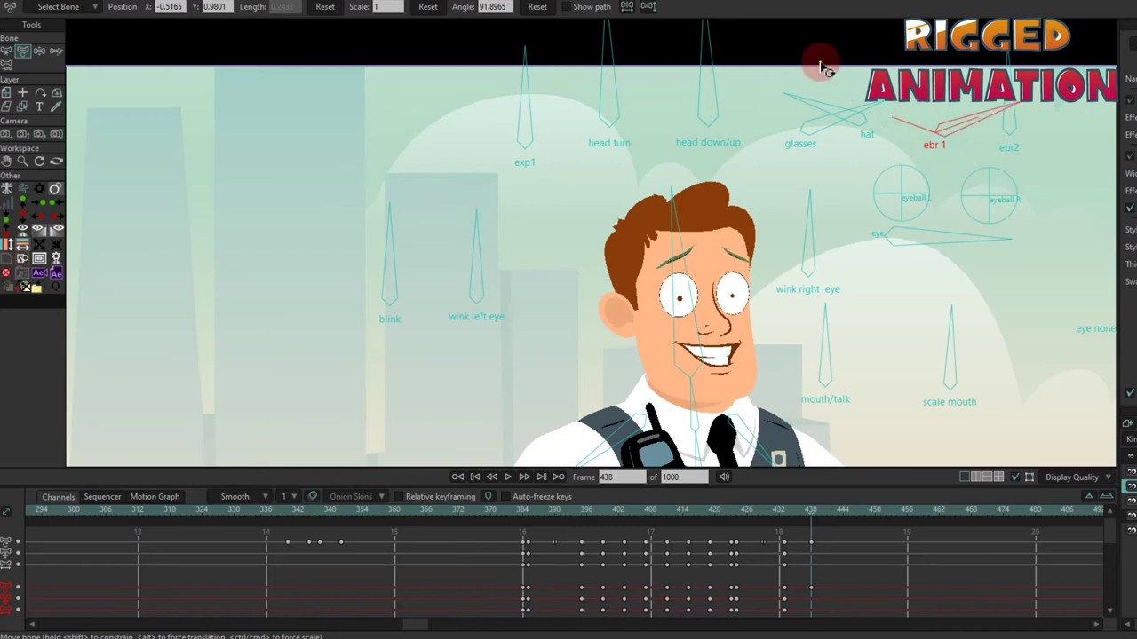
pyautogui.click(543, 8)
# - Put the sunglasses back on and tilt and turn the officer's head to check how they follow, resetting the head controls
pyautogui.moveTo(825, 135); pyautogui.dragTo(671, 185)
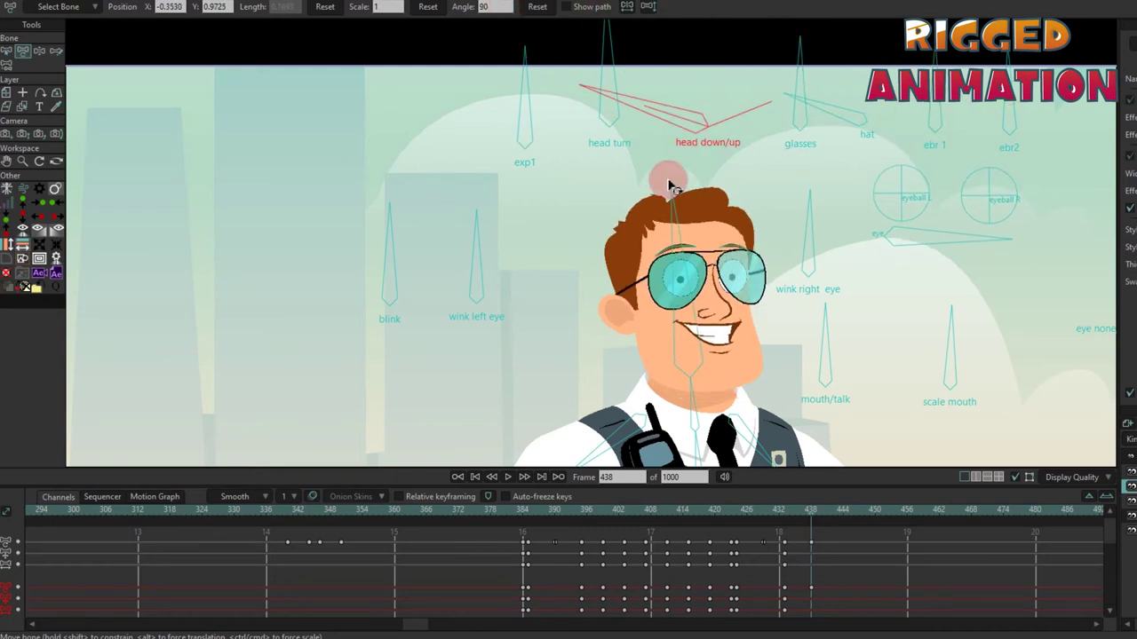
pyautogui.moveTo(607, 46); pyautogui.dragTo(578, 158)
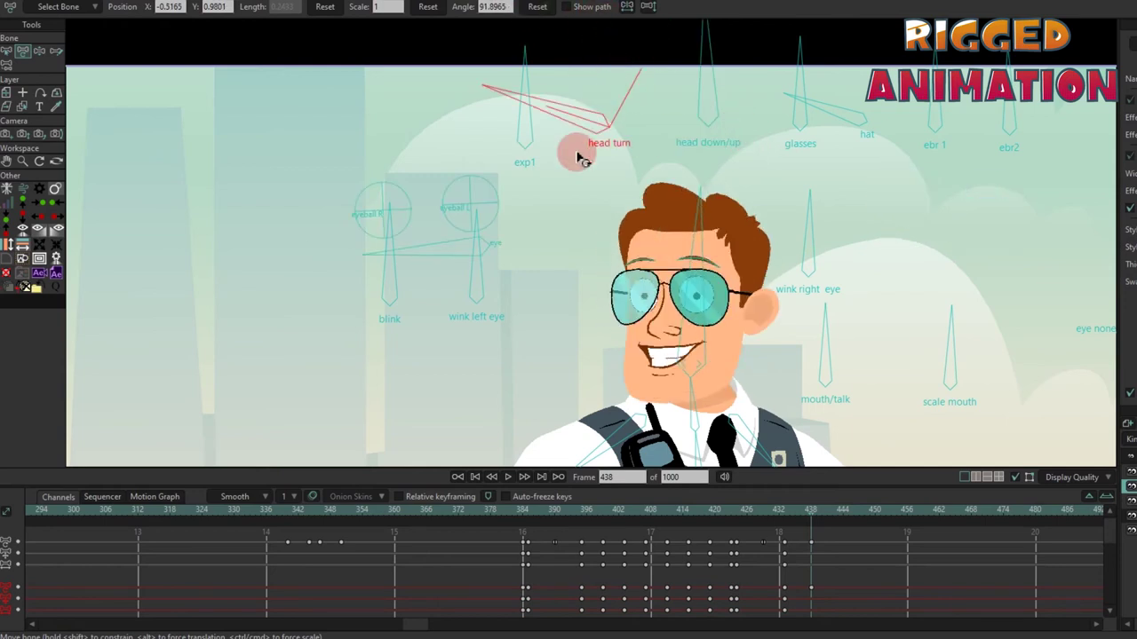
pyautogui.moveTo(544, 9); pyautogui.dragTo(830, 82)
# - Put the helmet back on and tilt and turn the officer's head with it, resetting the head controls
pyautogui.moveTo(841, 130); pyautogui.dragTo(780, 72)
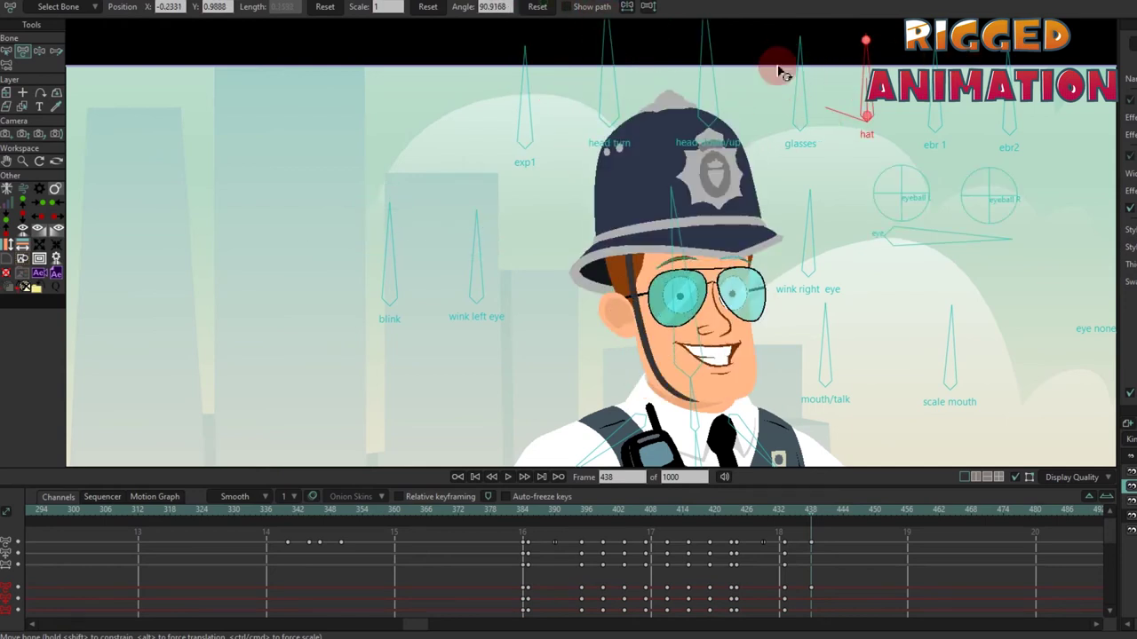
pyautogui.moveTo(708, 73); pyautogui.dragTo(667, 205)
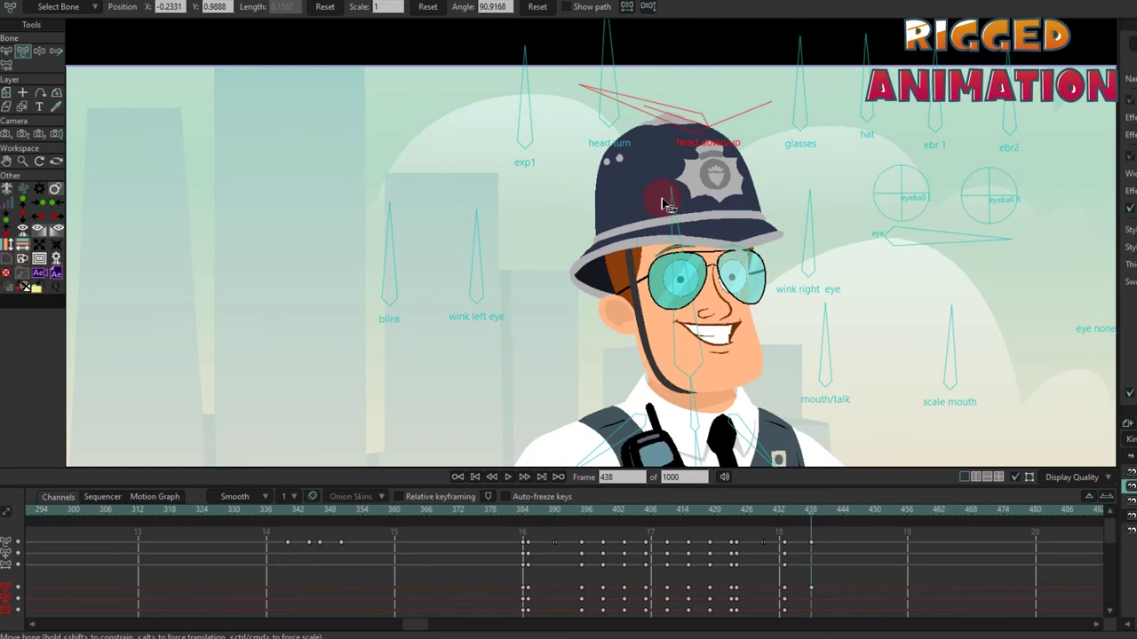
pyautogui.moveTo(619, 66); pyautogui.dragTo(602, 50)
pyautogui.click(538, 7)
# - With the sunglasses off, test the ebr 1, ebr2 and wink right eye controls, resetting their angles
pyautogui.moveTo(934, 105); pyautogui.dragTo(1090, 105)
pyautogui.click(539, 7)
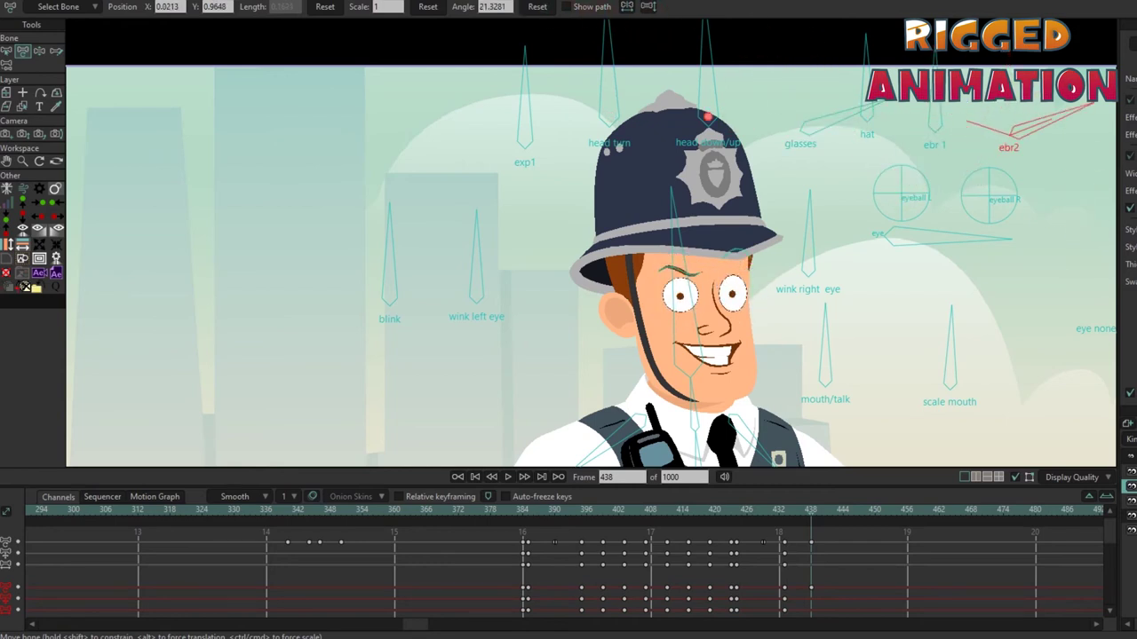
pyautogui.moveTo(799, 241)
pyautogui.mouseDown()
pyautogui.moveTo(771, 336)
pyautogui.moveTo(891, 353)
pyautogui.moveTo(774, 399)
pyautogui.moveTo(863, 368)
pyautogui.moveTo(773, 359)
pyautogui.moveTo(804, 325)
pyautogui.moveTo(871, 419)
pyautogui.mouseUp()
pyautogui.click(538, 7)
# - Preview the talking mouth with the mouth/talk control at 0°, return to frame 438 and reset the control
pyautogui.click(810, 509)
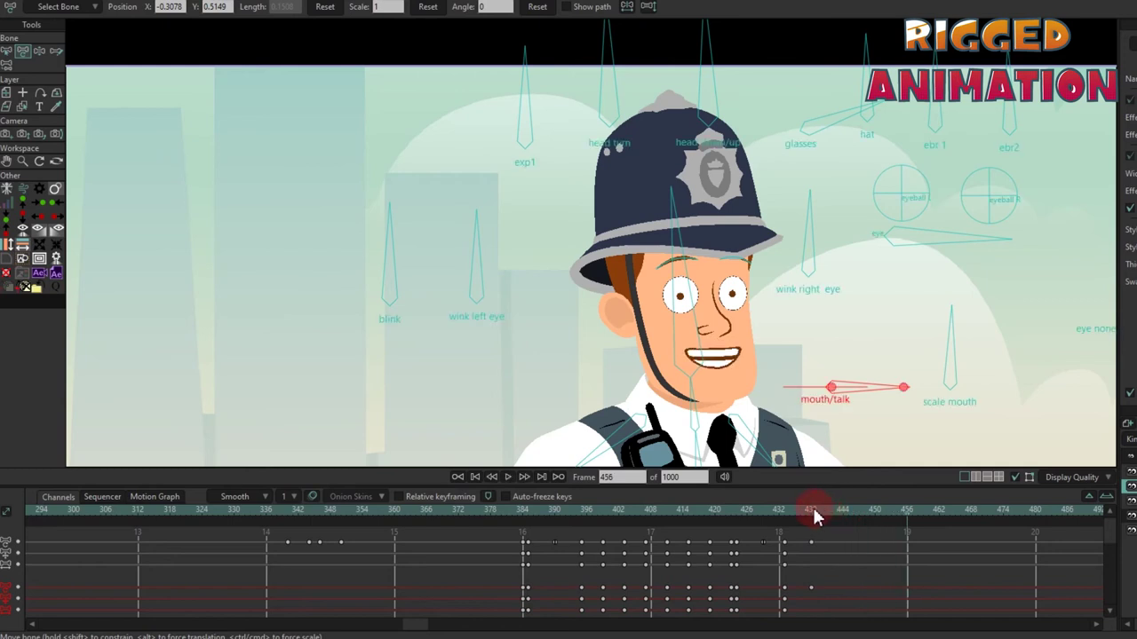
pyautogui.click(811, 510)
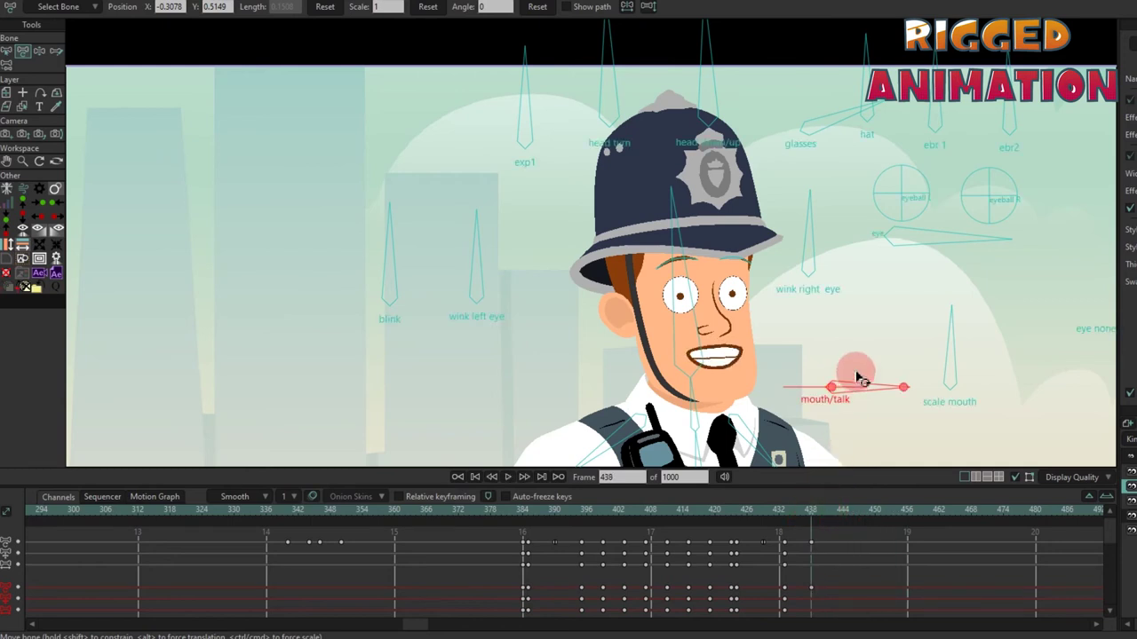
pyautogui.moveTo(858, 376); pyautogui.dragTo(857, 338)
pyautogui.click(538, 7)
# - Test the scale mouth control and rotate the special eye effects control to 0° for bulging eyes, resetting both angles
pyautogui.moveTo(942, 353); pyautogui.dragTo(924, 437)
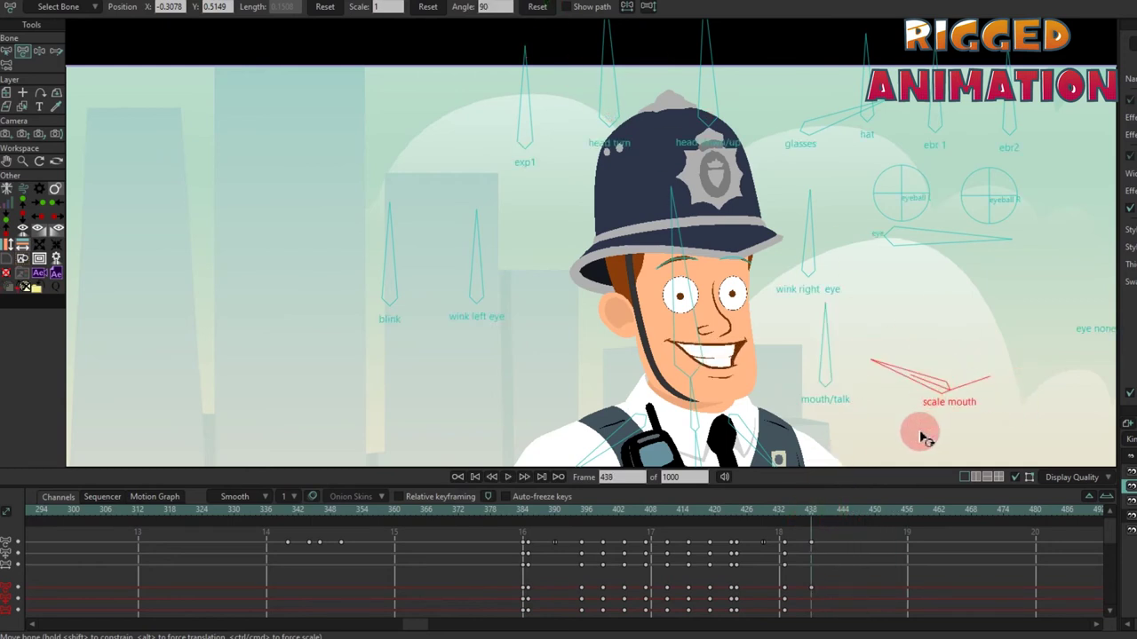
pyautogui.click(538, 7)
pyautogui.moveTo(820, 284); pyautogui.dragTo(966, 371)
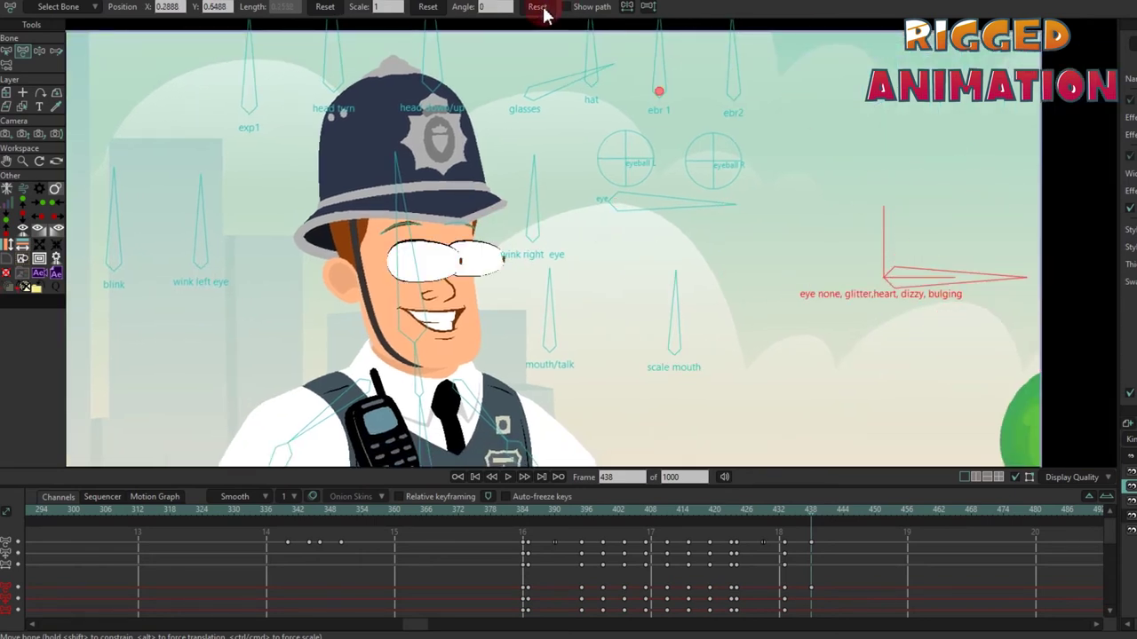
pyautogui.click(538, 7)
# - Retest the scale body control with the officer's whole upper body in view, and reset its angle
pyautogui.scroll(-3, 736, 261)
pyautogui.click(400, 331)
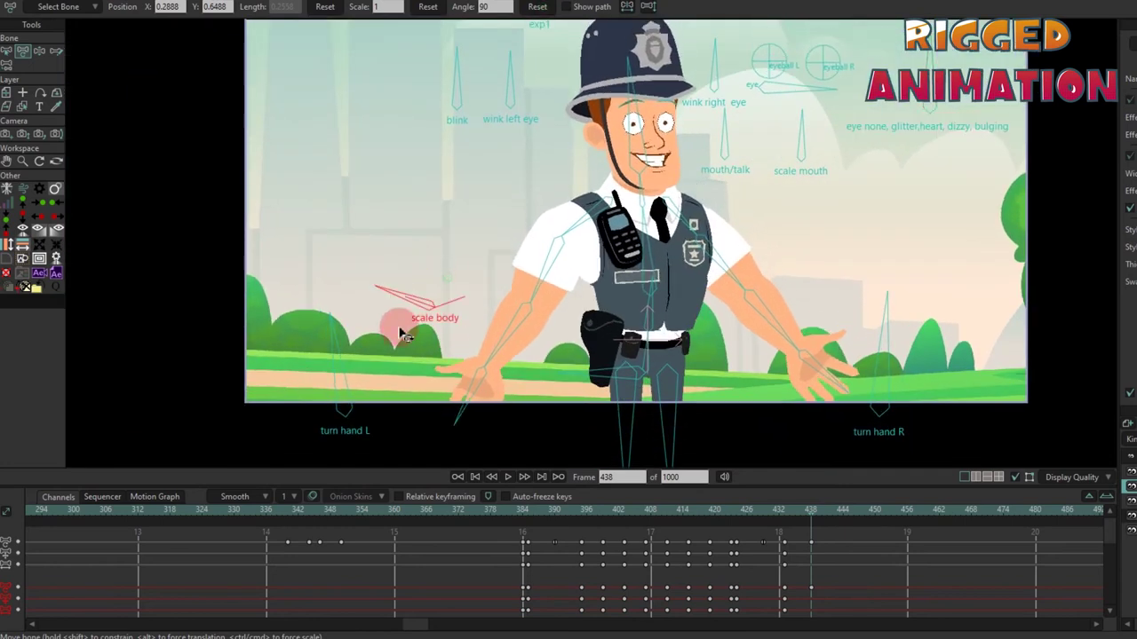
pyautogui.moveTo(402, 333); pyautogui.dragTo(608, 191)
pyautogui.click(538, 7)
# - Turn both of the officer's hands with the turn hand L and turn hand R controls, setting both near 90°
pyautogui.moveTo(343, 392); pyautogui.dragTo(319, 421)
pyautogui.click(538, 7)
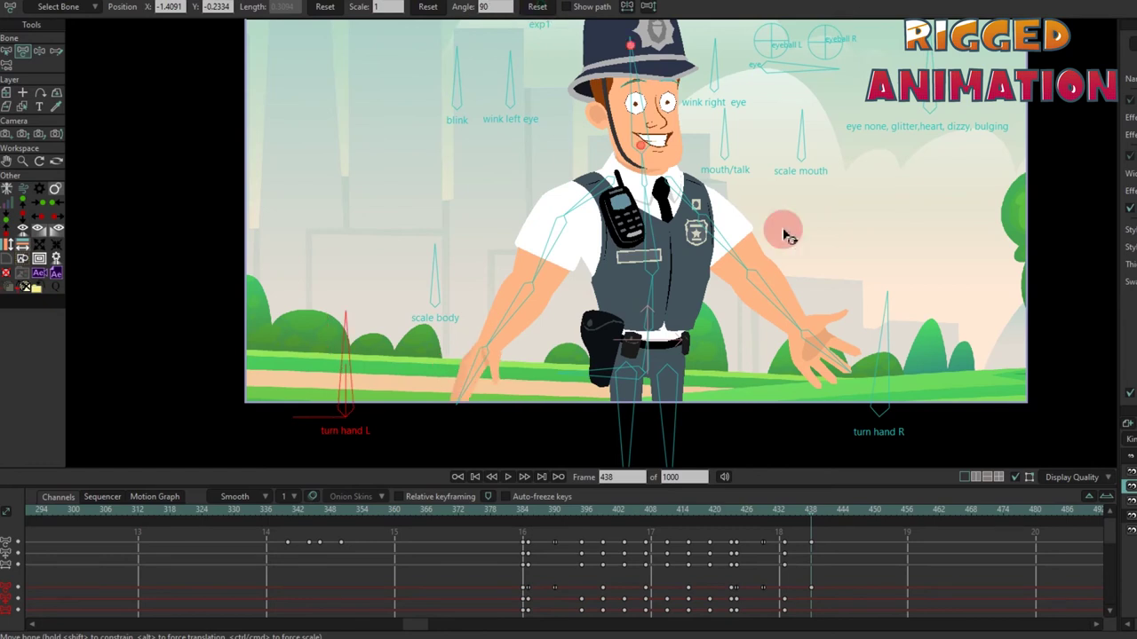
pyautogui.moveTo(879, 364)
pyautogui.mouseDown()
pyautogui.moveTo(918, 381)
pyautogui.moveTo(964, 442)
pyautogui.moveTo(851, 342)
pyautogui.mouseUp()
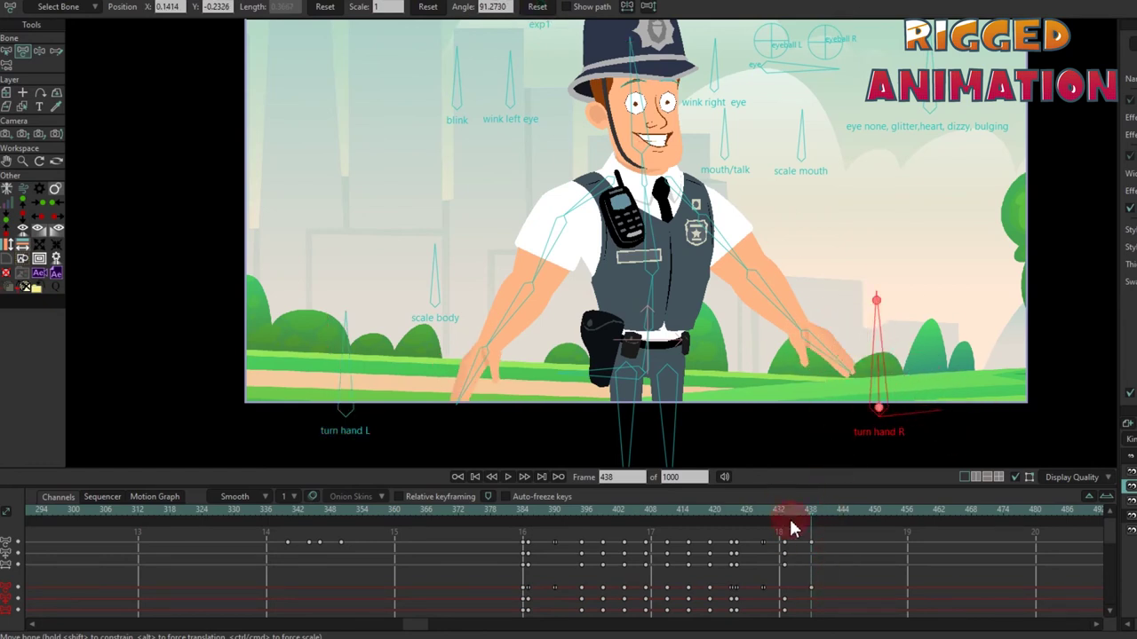
# - Discard the officer's test keyframes at frame 438, and scrub back and play his waving animation
pyautogui.click(763, 509)
pyautogui.press('space')
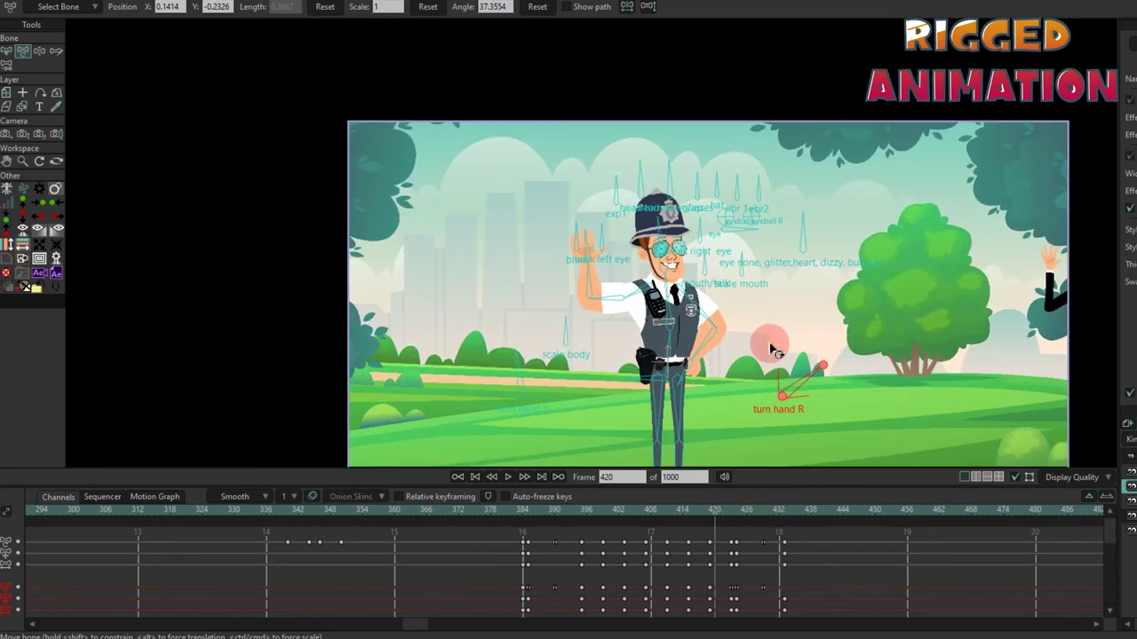
pyautogui.click(578, 517)
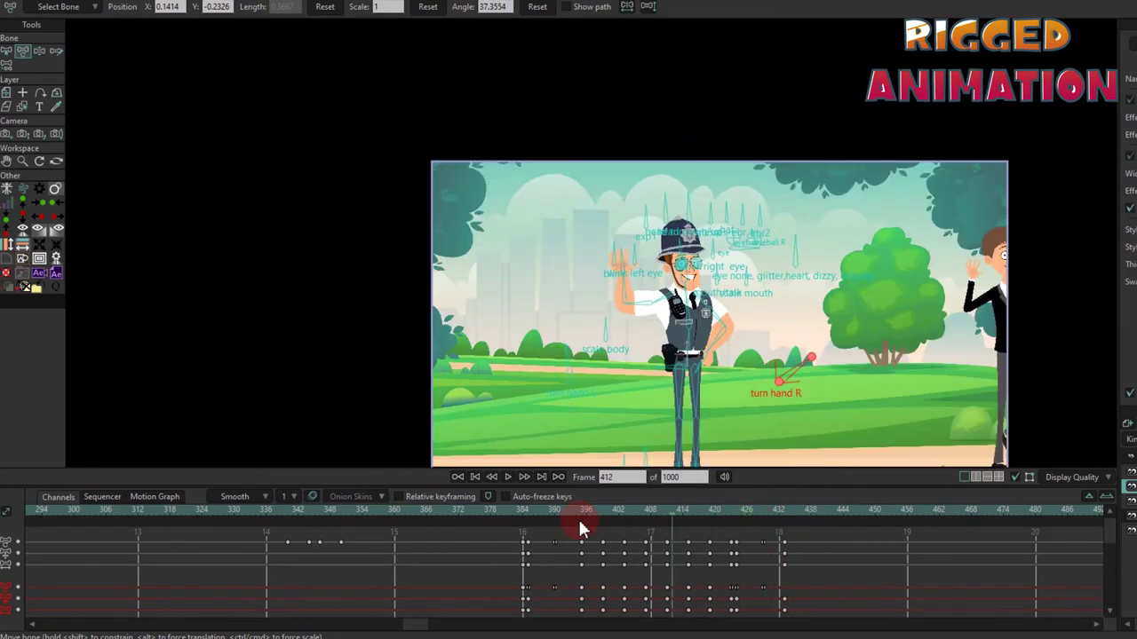
pyautogui.press('space')
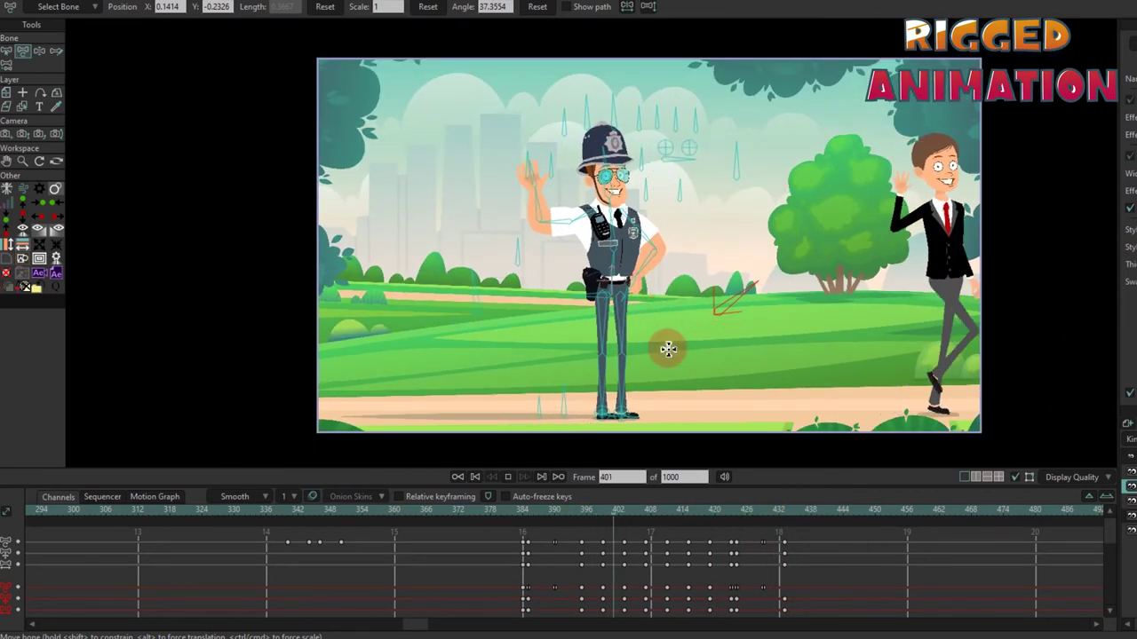
pyautogui.moveTo(822, 505); pyautogui.dragTo(802, 525)
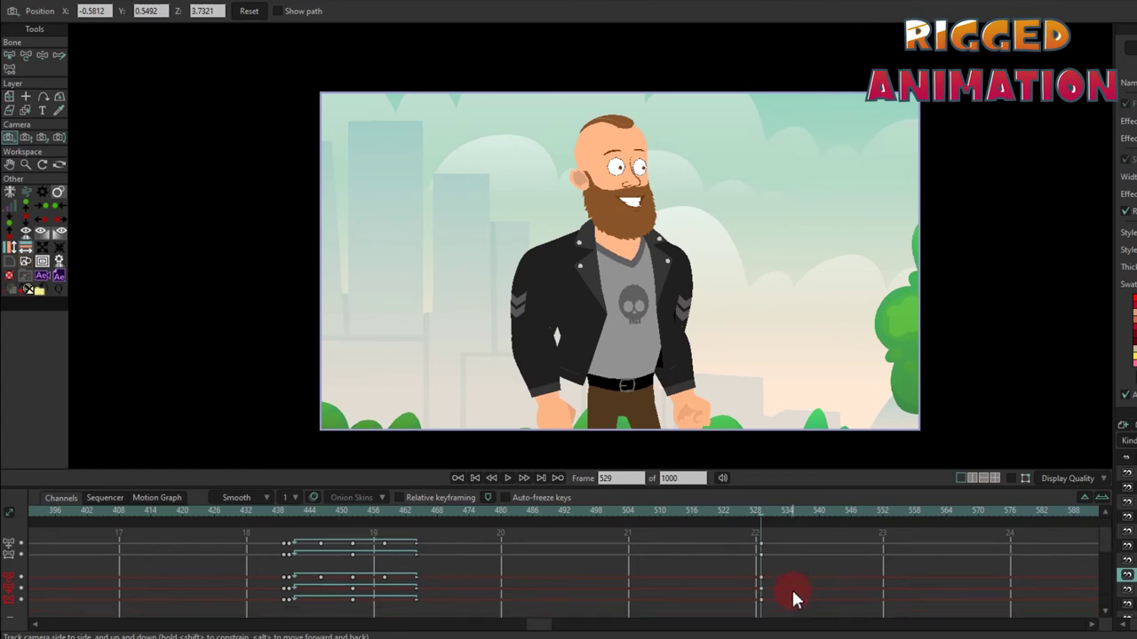
# - Copy the bearded man's keyframes at frame 439 and paste them at frame 529
pyautogui.moveTo(778, 611); pyautogui.dragTo(758, 549)
pyautogui.click(286, 559)
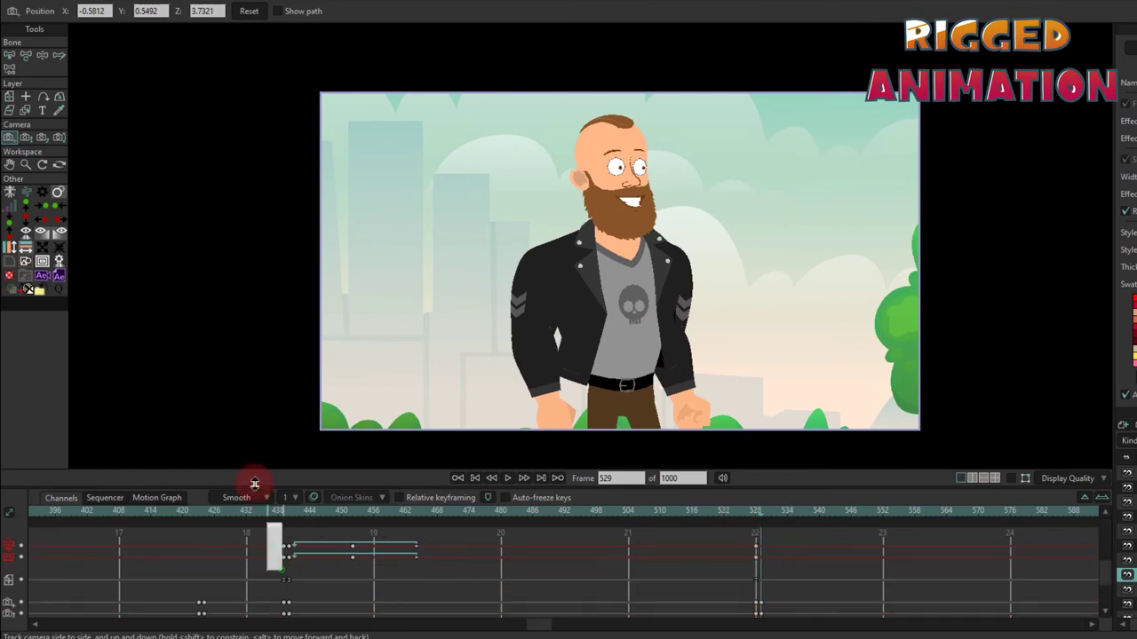
pyautogui.click(354, 548)
pyautogui.click(579, 388)
pyautogui.hotkey('ctrl', 'v')
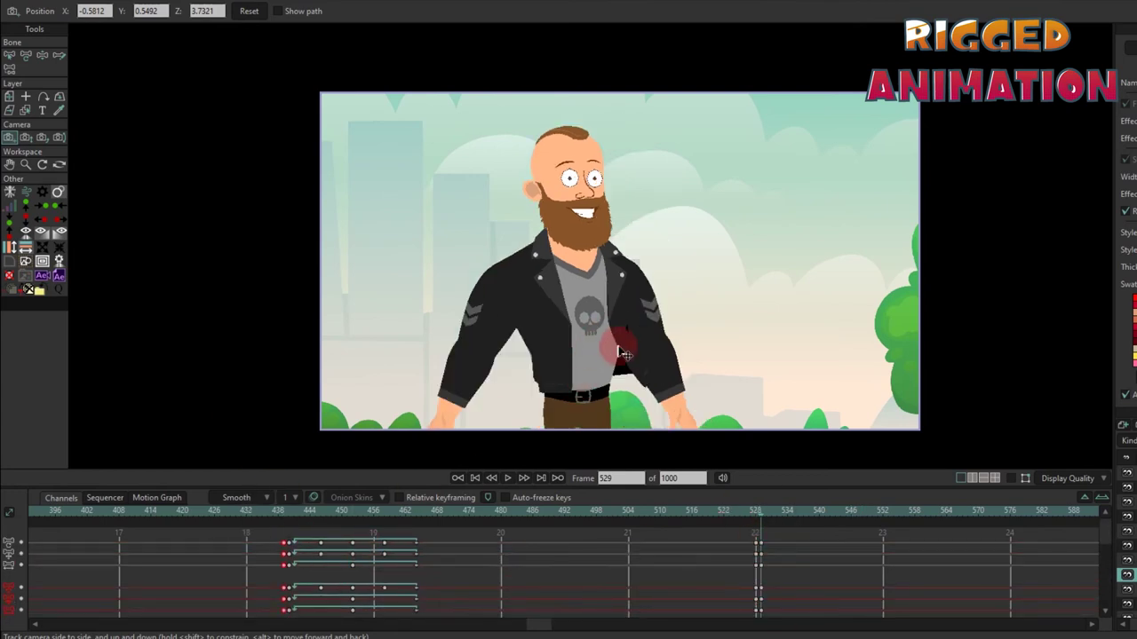
# - Move the bearded man to the middle of the shot at frame 529 and reframe the camera wider to include his hands
pyautogui.press('m')
pyautogui.moveTo(541, 381); pyautogui.dragTo(633, 350)
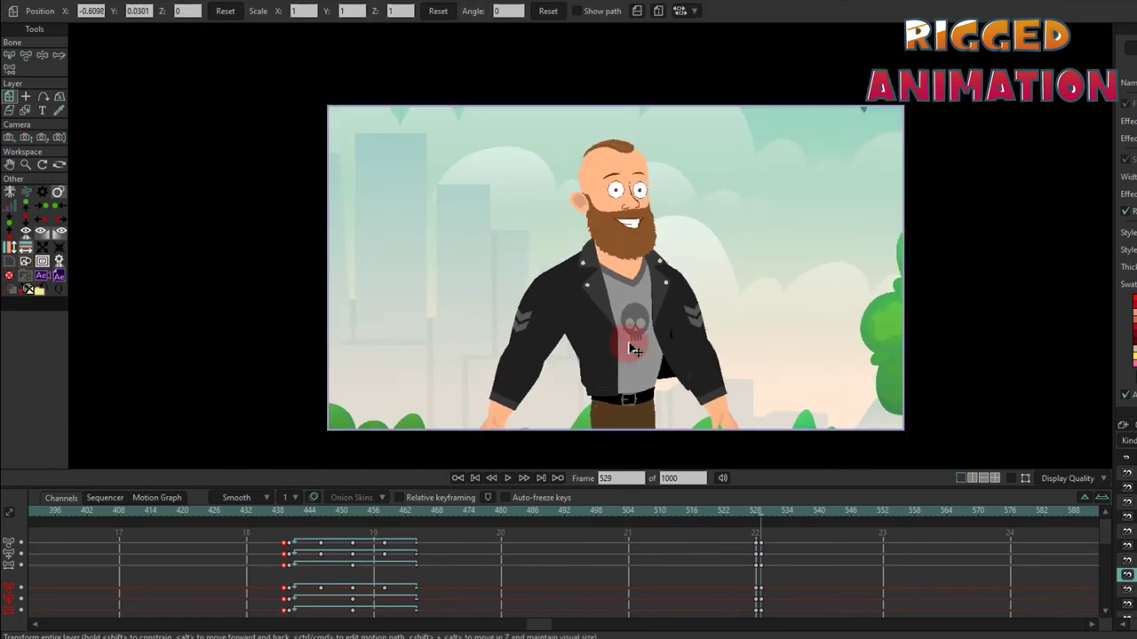
pyautogui.press('4')
pyautogui.moveTo(609, 304); pyautogui.dragTo(609, 295)
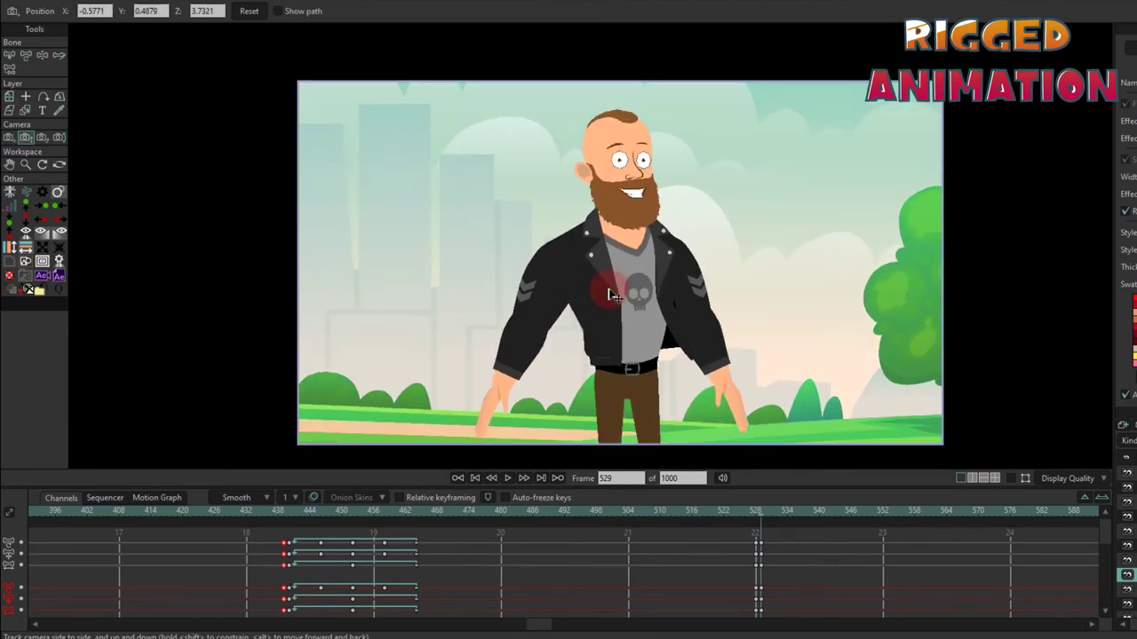
pyautogui.scroll(-2, 806, 536)
pyautogui.scroll(2, 798, 553)
pyautogui.click(787, 555)
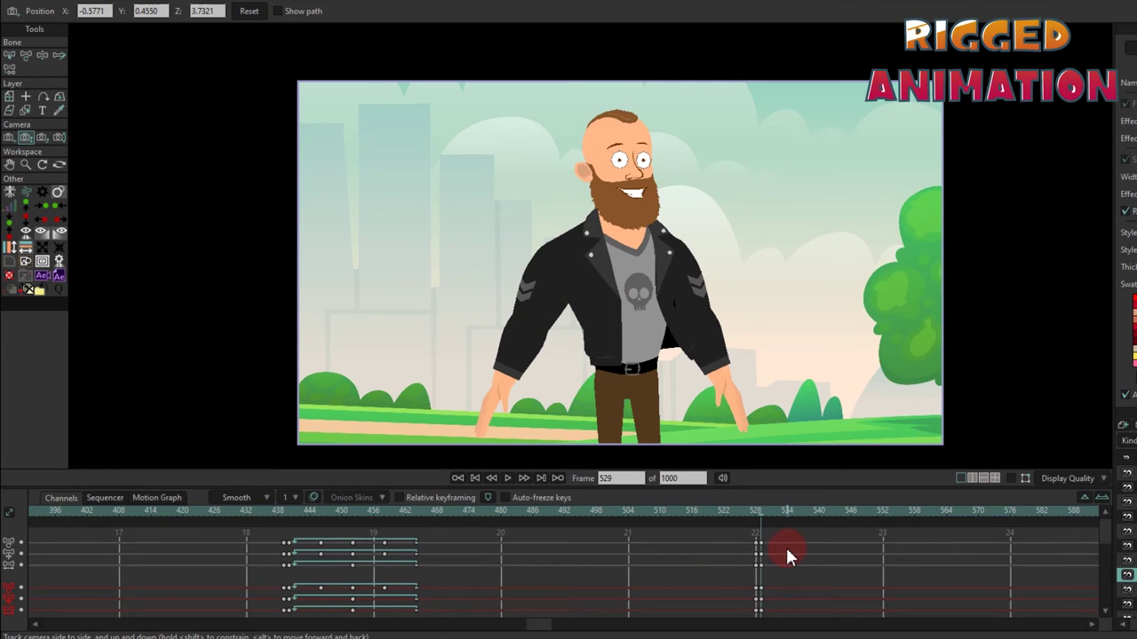
# - At frame 537, raise both of the bearded man's arms out to the sides so his jacket opens
pyautogui.click(785, 513)
pyautogui.press('b')
pyautogui.scroll(2, 601, 373)
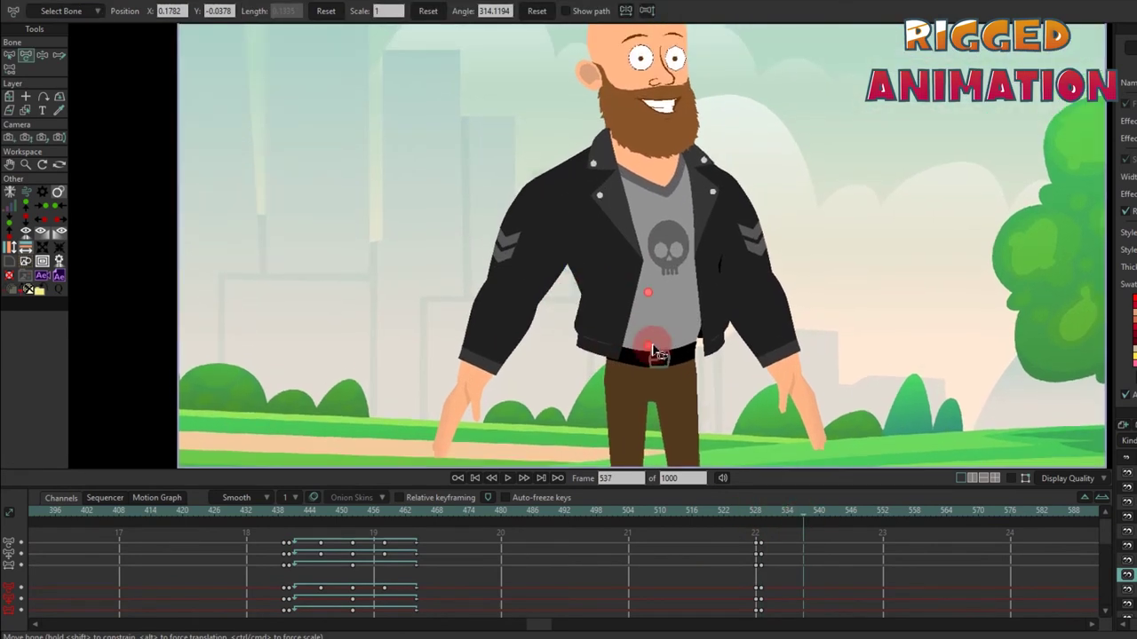
pyautogui.scroll(-2, 588, 249)
pyautogui.scroll(3, 579, 235)
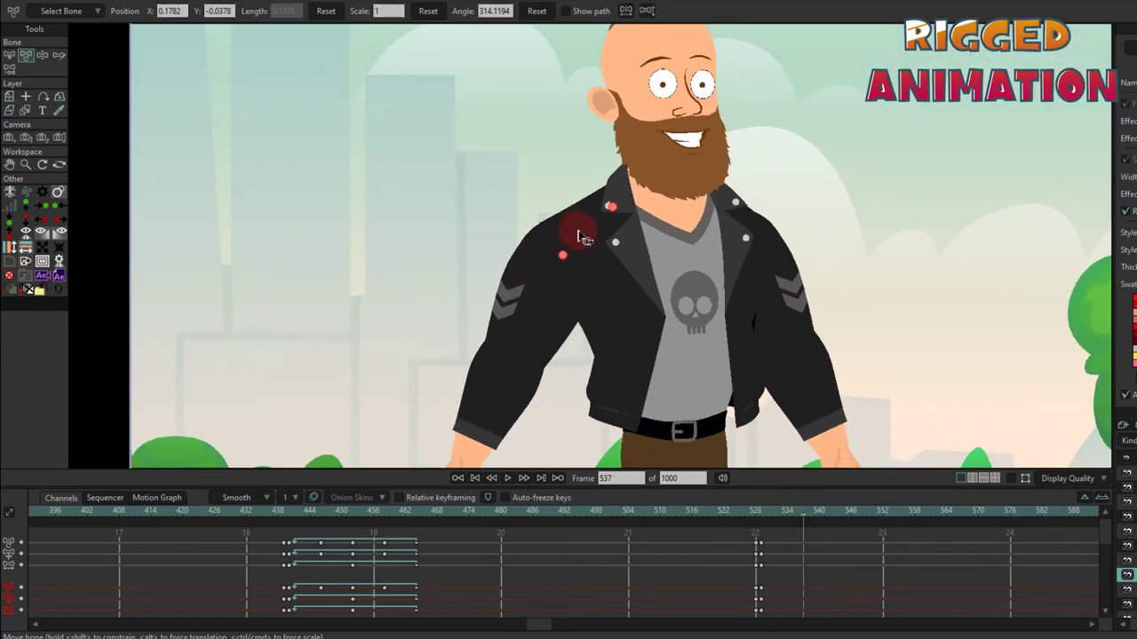
pyautogui.click(581, 236)
pyautogui.scroll(-2, 581, 236)
pyautogui.moveTo(581, 236); pyautogui.dragTo(551, 222)
pyautogui.scroll(2, 738, 213)
pyautogui.moveTo(733, 217); pyautogui.dragTo(743, 208)
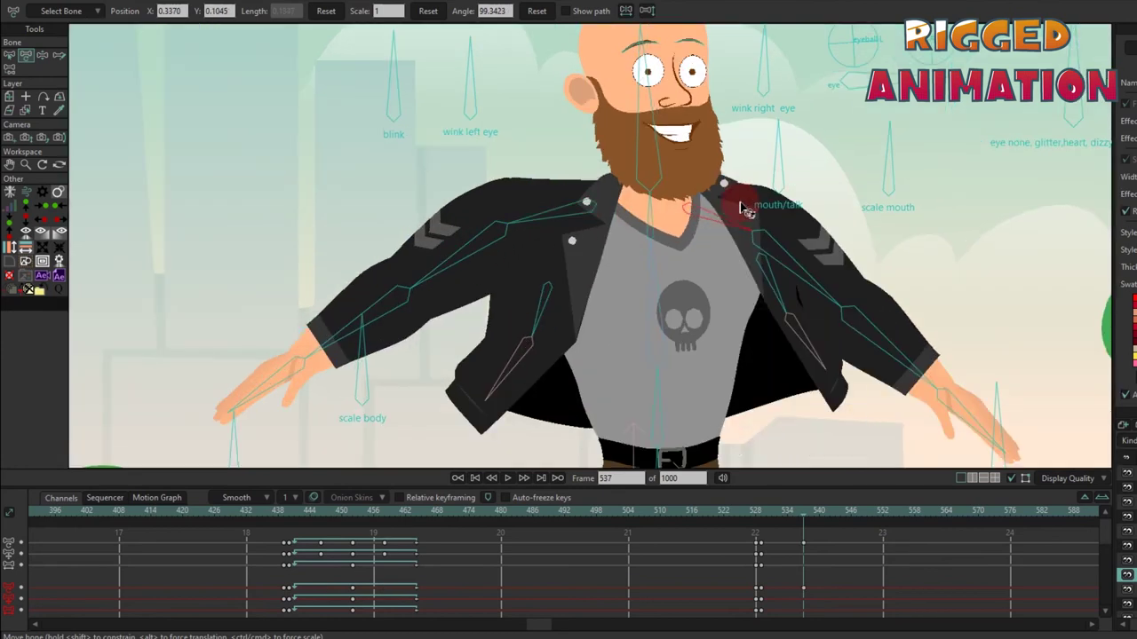
# - Swing the lower bones of both jacket flaps inward toward the torso
pyautogui.moveTo(539, 317)
pyautogui.mouseDown()
pyautogui.moveTo(577, 325)
pyautogui.moveTo(553, 329)
pyautogui.mouseUp()
pyautogui.moveTo(759, 302); pyautogui.dragTo(761, 368)
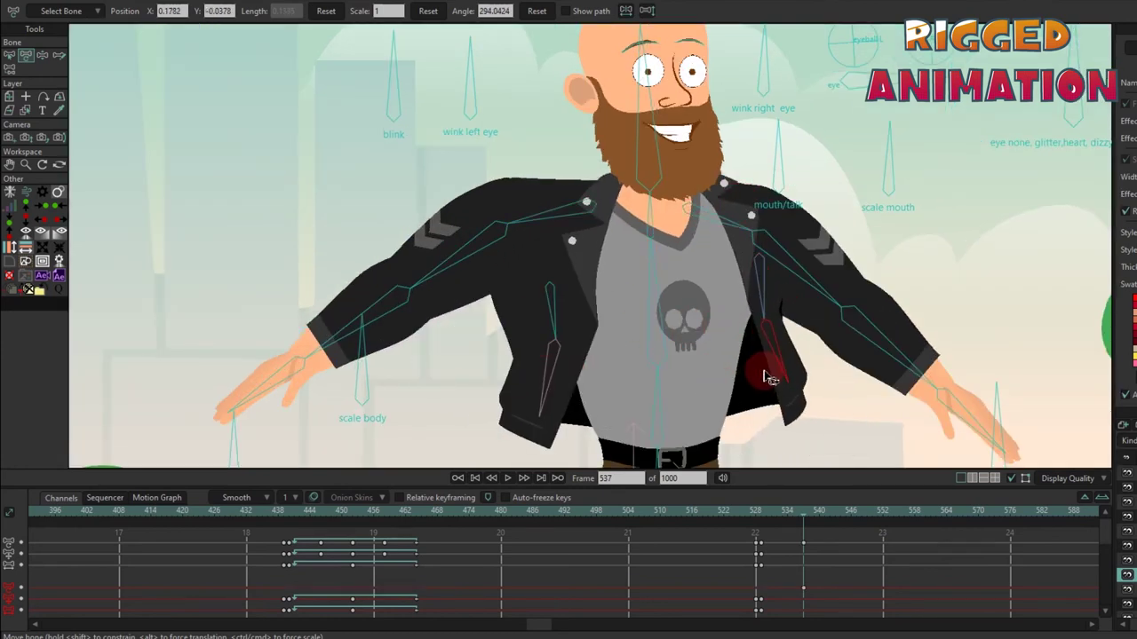
pyautogui.moveTo(506, 392); pyautogui.dragTo(517, 386)
# - Bring the arms back down and adjust the upper jacket bones so both flaps hang beside the shirt
pyautogui.scroll(-2, 516, 386)
pyautogui.scroll(2, 589, 266)
pyautogui.moveTo(622, 302); pyautogui.dragTo(673, 287)
pyautogui.moveTo(755, 249); pyautogui.dragTo(744, 330)
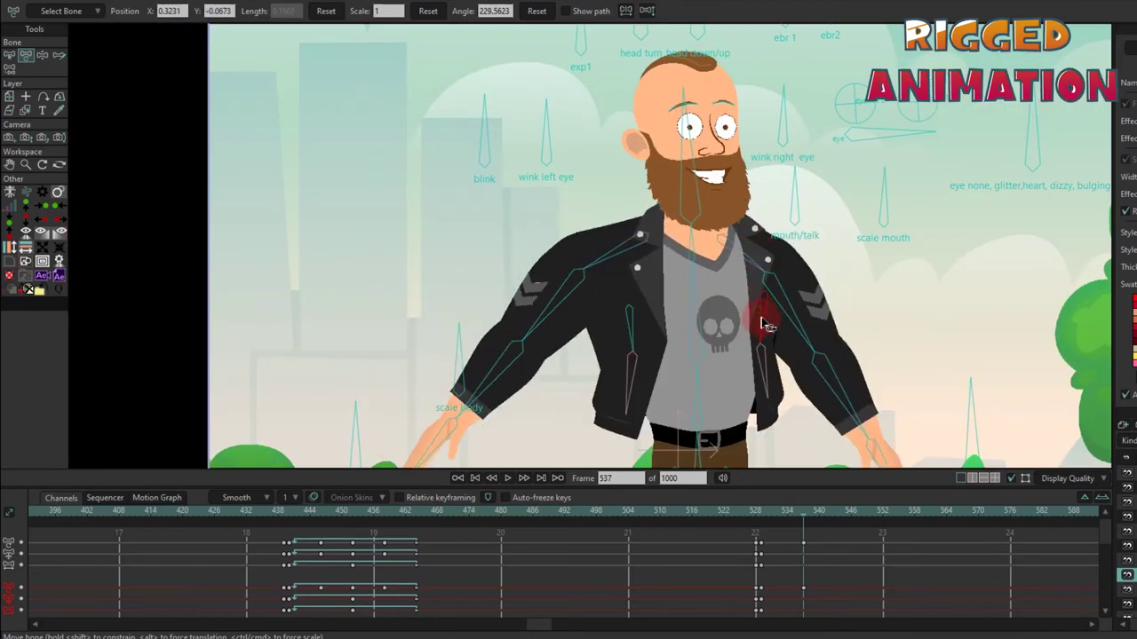
# - Spread both of the bearded man's arms wider at frame 537 and swing both jacket flaps outward
pyautogui.moveTo(631, 238); pyautogui.dragTo(682, 241)
pyautogui.moveTo(753, 249); pyautogui.dragTo(751, 258)
pyautogui.moveTo(622, 328); pyautogui.dragTo(628, 331)
pyautogui.moveTo(788, 302); pyautogui.dragTo(793, 308)
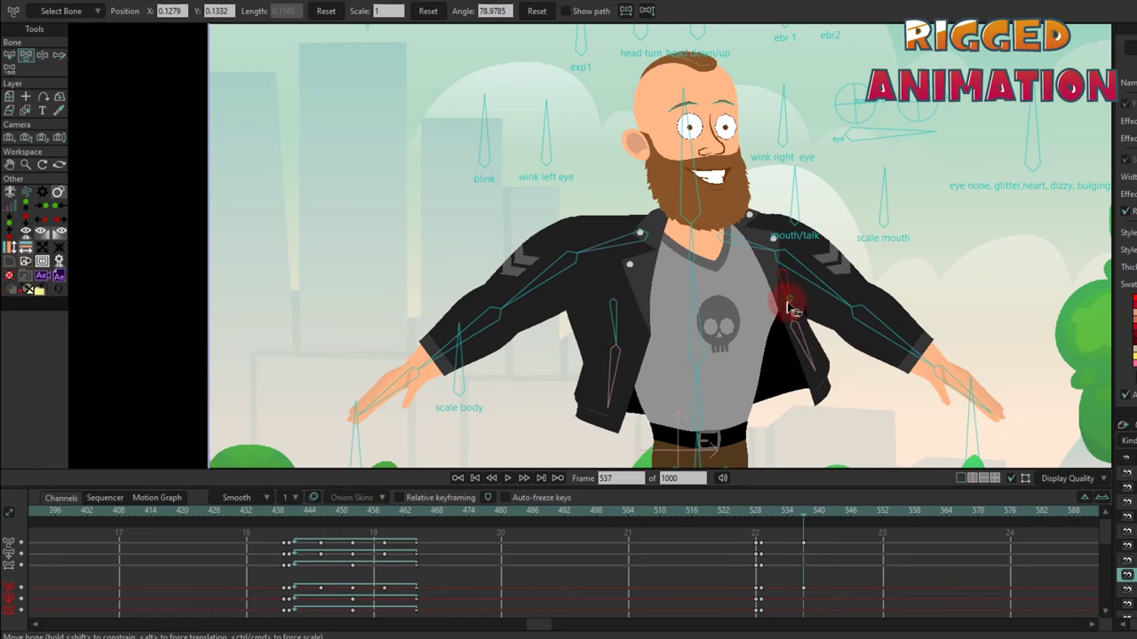
# - Bend both forearms upward and change both hand gestures with the turn hand L and turn hand R controls
pyautogui.moveTo(479, 330); pyautogui.dragTo(462, 230)
pyautogui.moveTo(892, 323); pyautogui.dragTo(866, 208)
pyautogui.scroll(-1, 500, 312)
pyautogui.click(377, 386)
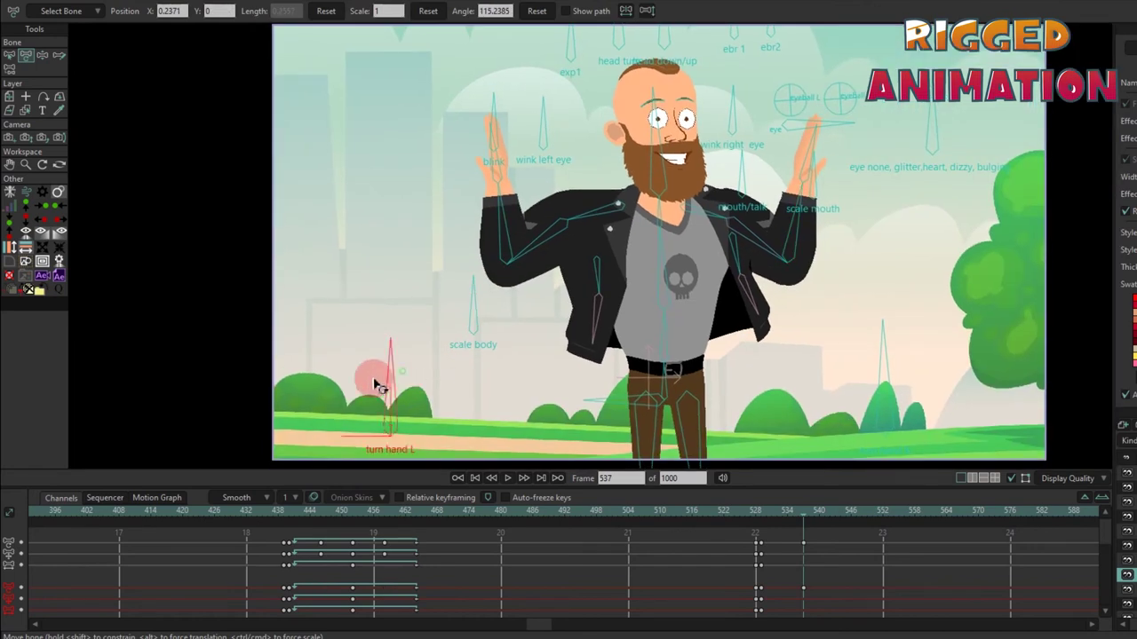
pyautogui.moveTo(353, 399); pyautogui.dragTo(393, 450)
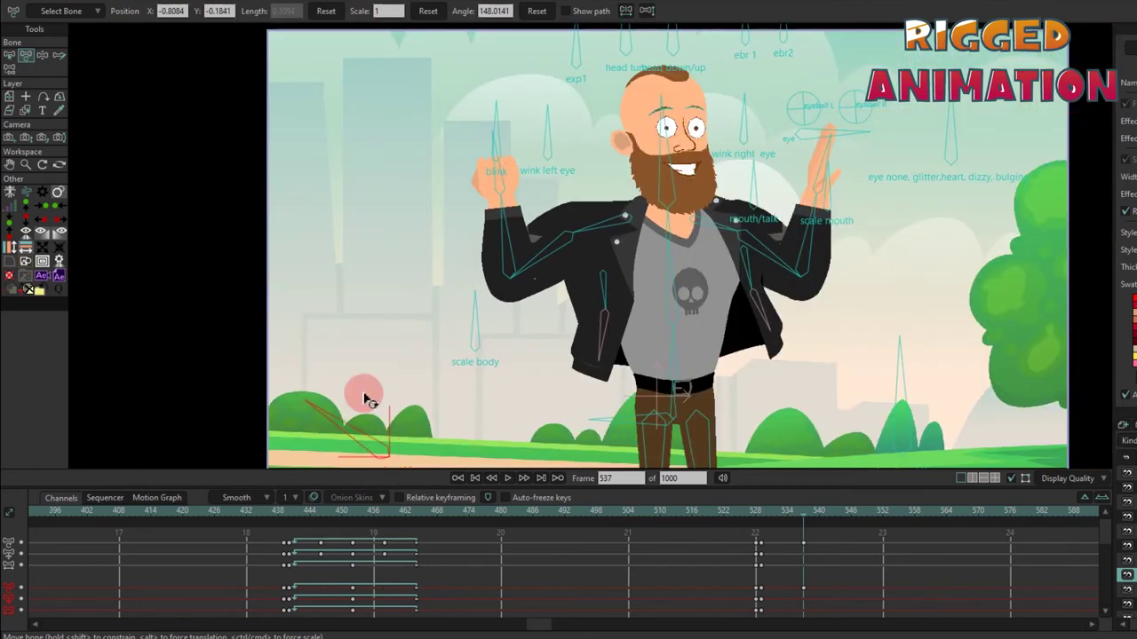
pyautogui.moveTo(908, 381)
pyautogui.mouseDown()
pyautogui.moveTo(926, 386)
pyautogui.moveTo(901, 368)
pyautogui.mouseUp()
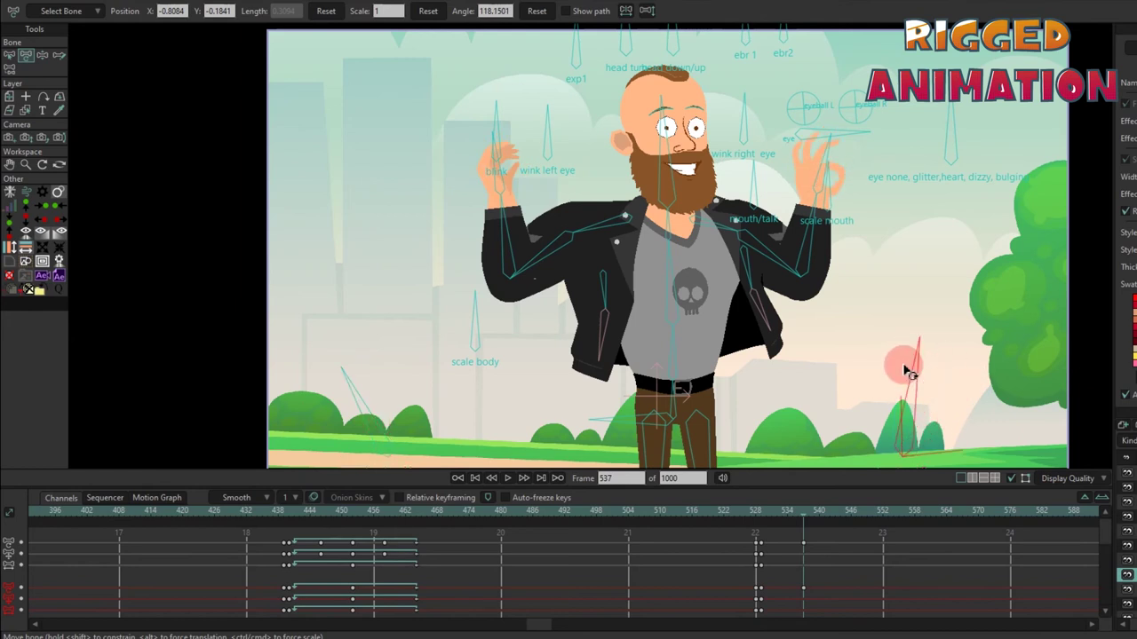
# - Try the scale body control and tilt the bearded man's torso bone
pyautogui.click(476, 331)
pyautogui.moveTo(475, 331); pyautogui.dragTo(568, 380)
pyautogui.moveTo(546, 331); pyautogui.dragTo(659, 276)
pyautogui.scroll(1, 685, 263)
pyautogui.scroll(-2, 659, 276)
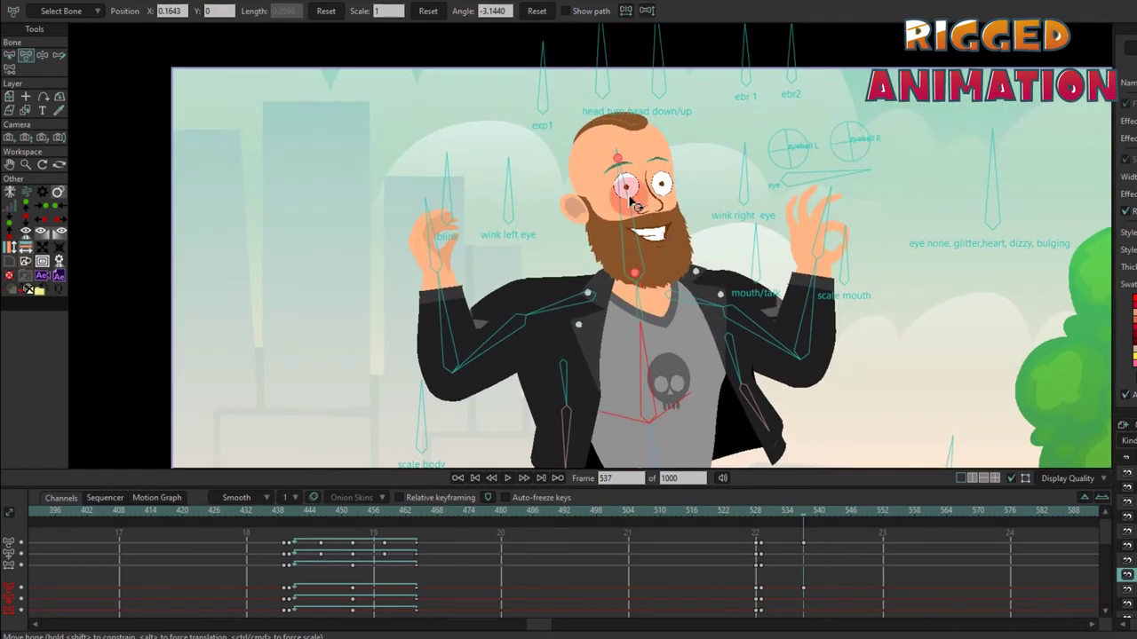
# - Test the blink and wink left eye controls, resetting the angle of each one
pyautogui.scroll(1, 652, 160)
pyautogui.moveTo(652, 160); pyautogui.dragTo(533, 119)
pyautogui.click(431, 303)
pyautogui.click(538, 11)
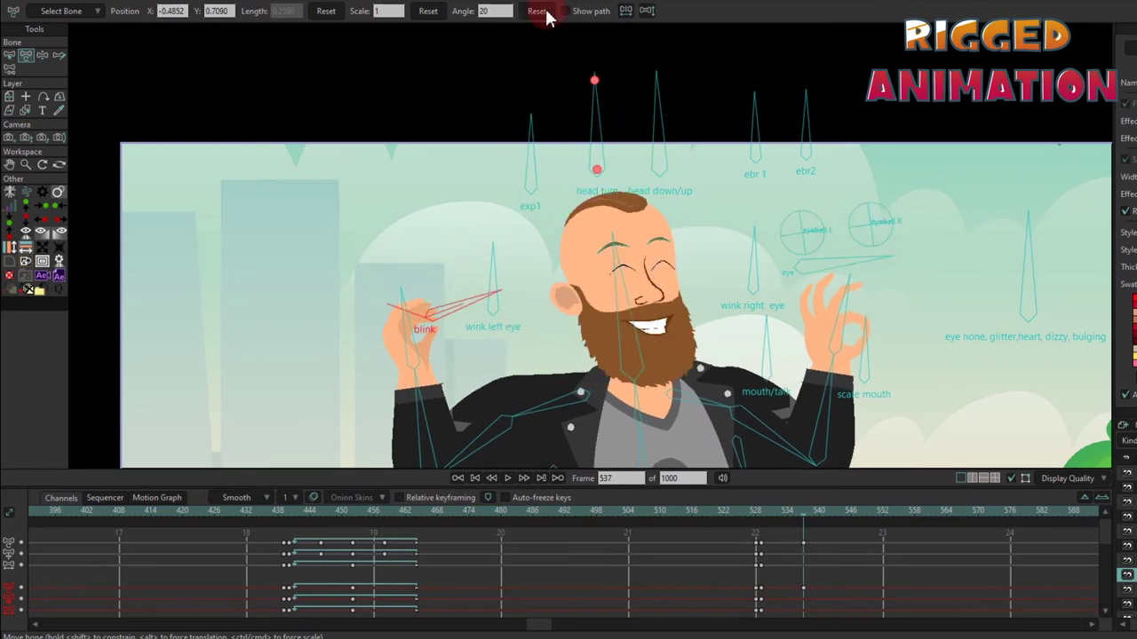
pyautogui.moveTo(495, 282); pyautogui.dragTo(564, 358)
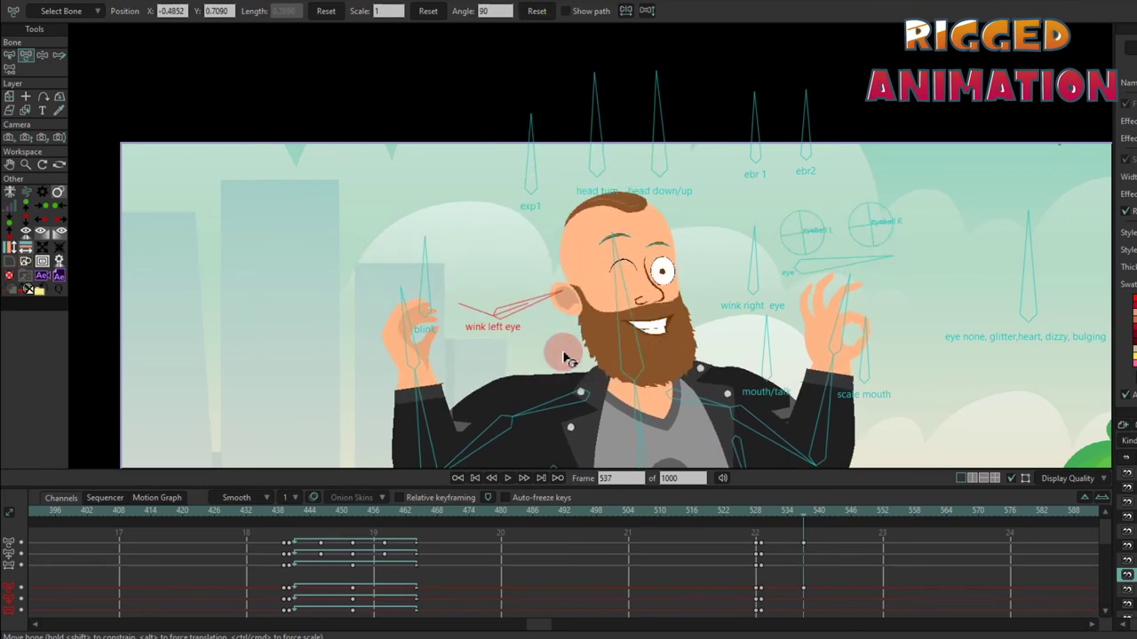
pyautogui.click(537, 11)
# - Try the exp1 expression control and reset the adjusted face control to its rest angle
pyautogui.moveTo(526, 179); pyautogui.dragTo(680, 293)
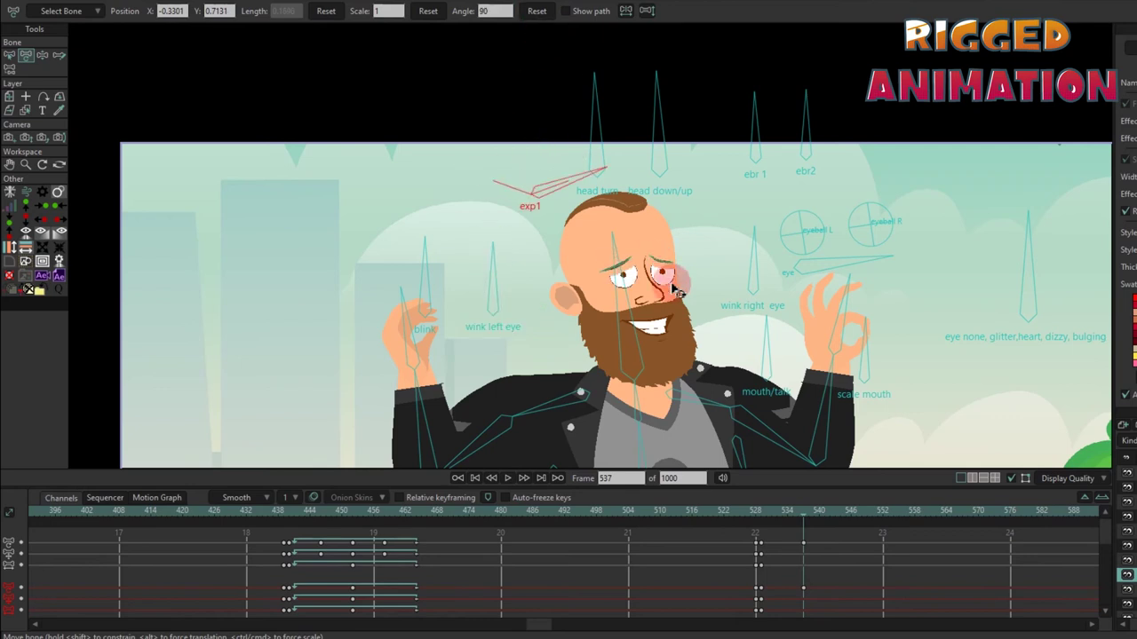
pyautogui.click(546, 14)
pyautogui.scroll(2, 680, 178)
pyautogui.moveTo(672, 172); pyautogui.dragTo(706, 195)
pyautogui.click(543, 12)
# - Test the eyebrow controls ebr 1 and ebr2, resetting the angle of each one
pyautogui.moveTo(690, 107); pyautogui.dragTo(779, 166)
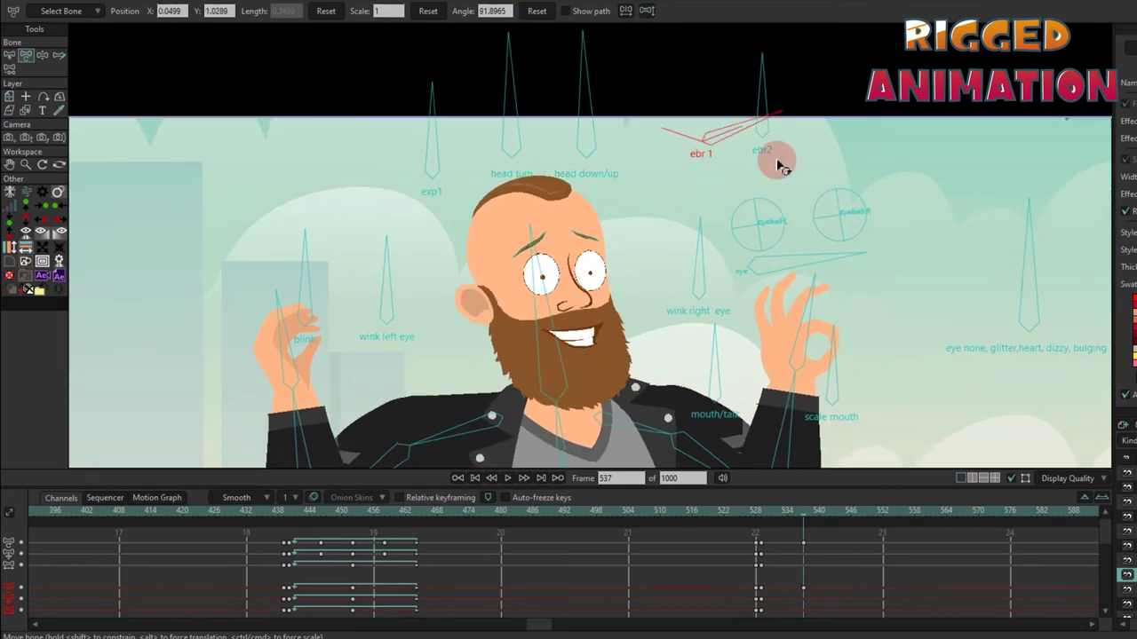
pyautogui.click(551, 13)
pyautogui.scroll(1, 778, 97)
pyautogui.moveTo(779, 97)
pyautogui.mouseDown()
pyautogui.moveTo(817, 107)
pyautogui.moveTo(800, 105)
pyautogui.mouseUp()
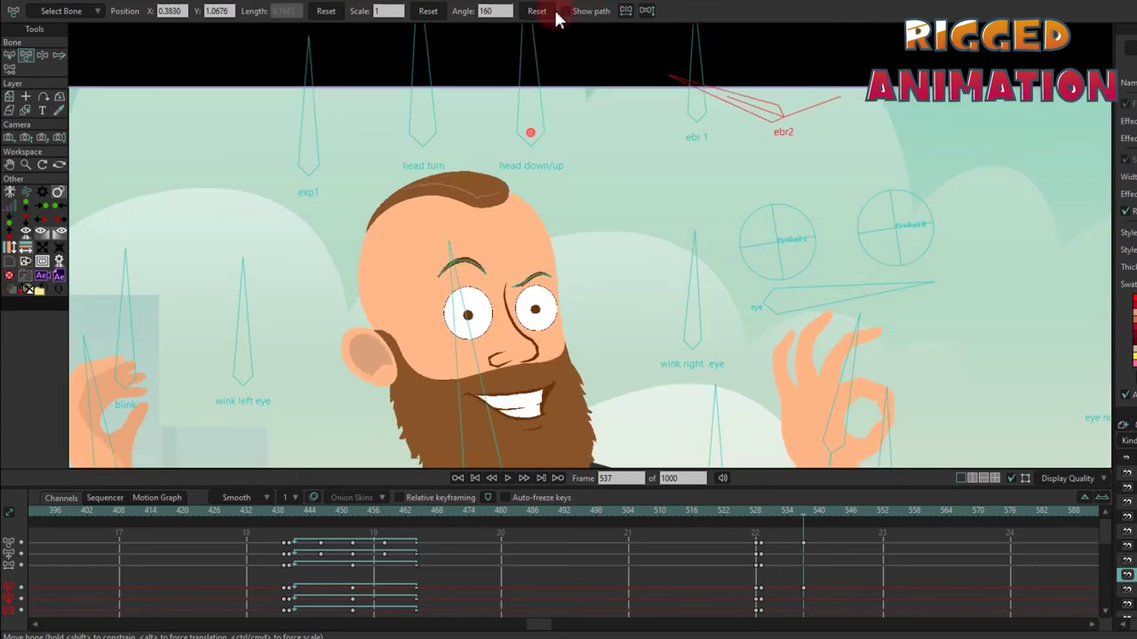
pyautogui.click(553, 13)
# - Test the wink right eye control and reset its angle
pyautogui.scroll(-1, 680, 246)
pyautogui.scroll(1, 681, 247)
pyautogui.moveTo(680, 246); pyautogui.dragTo(639, 249)
pyautogui.click(536, 11)
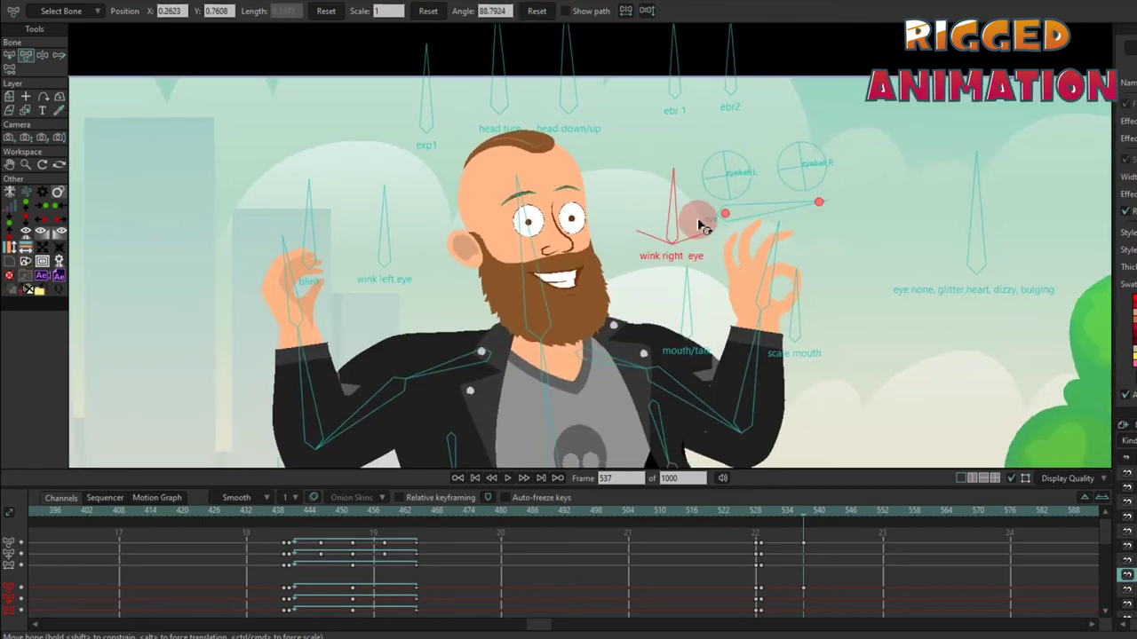
# - Shift the eyes with the eye control and swing the eye none, glitter, heart, dizzy, bulging control over to horizontal
pyautogui.scroll(1, 698, 216)
pyautogui.click(754, 215)
pyautogui.moveTo(754, 215); pyautogui.dragTo(743, 200)
pyautogui.scroll(-1, 743, 201)
pyautogui.moveTo(884, 257); pyautogui.dragTo(977, 343)
pyautogui.scroll(1, 601, 258)
pyautogui.moveTo(601, 258); pyautogui.dragTo(596, 269)
pyautogui.scroll(-1, 596, 269)
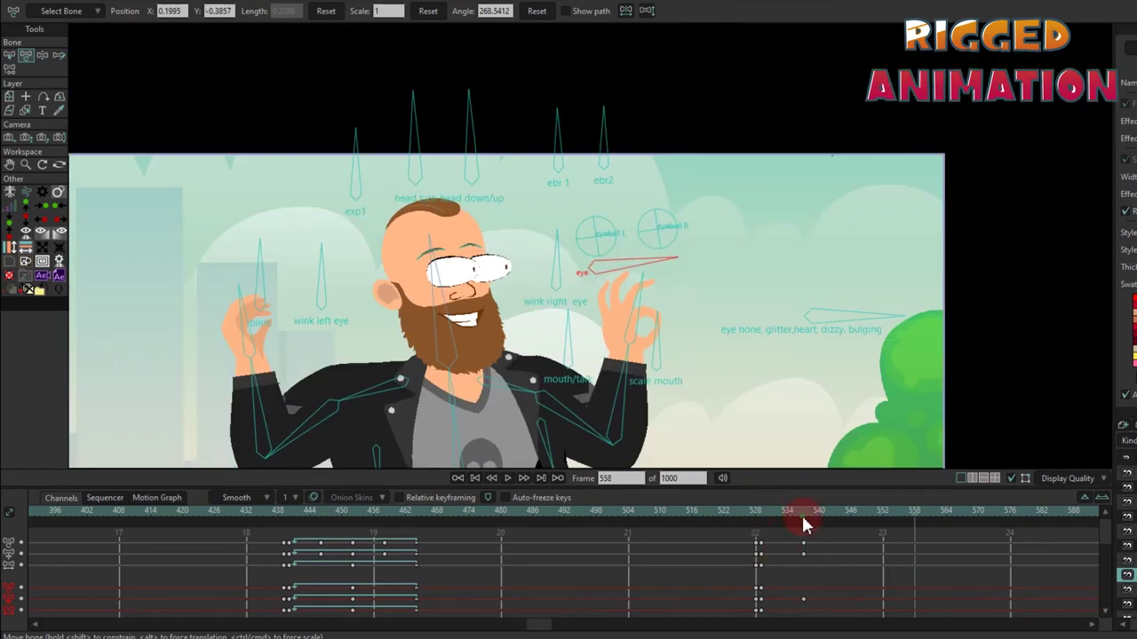
# - Rotate the eye-style control to the heart eyes and move the hearts with the eye control at frame 537
pyautogui.scroll(1, 837, 329)
pyautogui.moveTo(837, 330); pyautogui.dragTo(841, 286)
pyautogui.moveTo(533, 258); pyautogui.dragTo(548, 263)
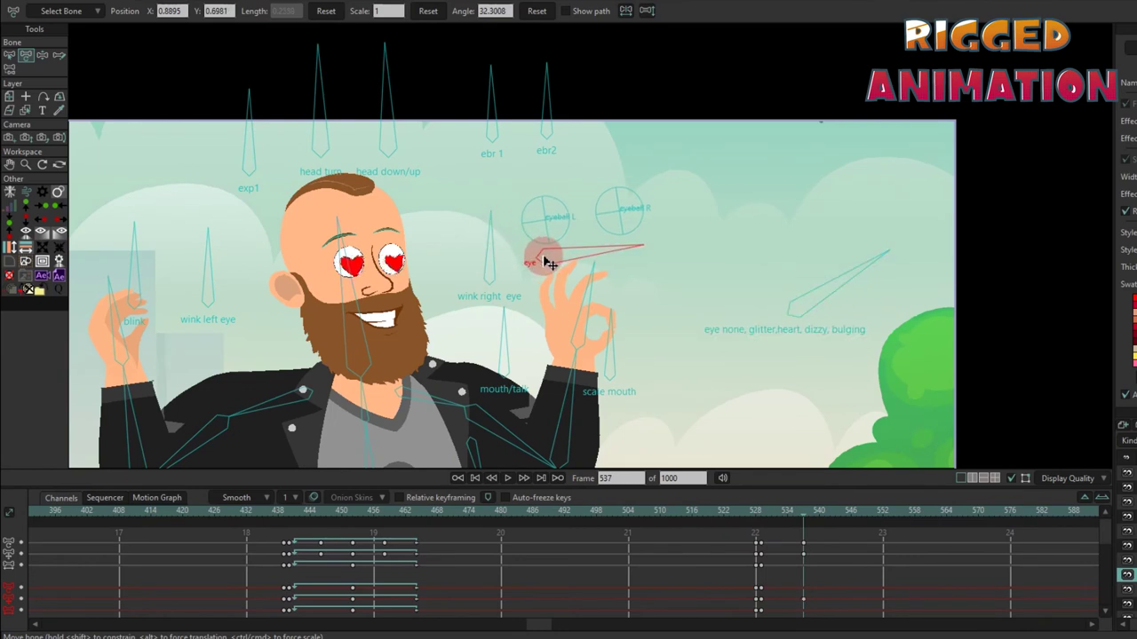
pyautogui.click(805, 512)
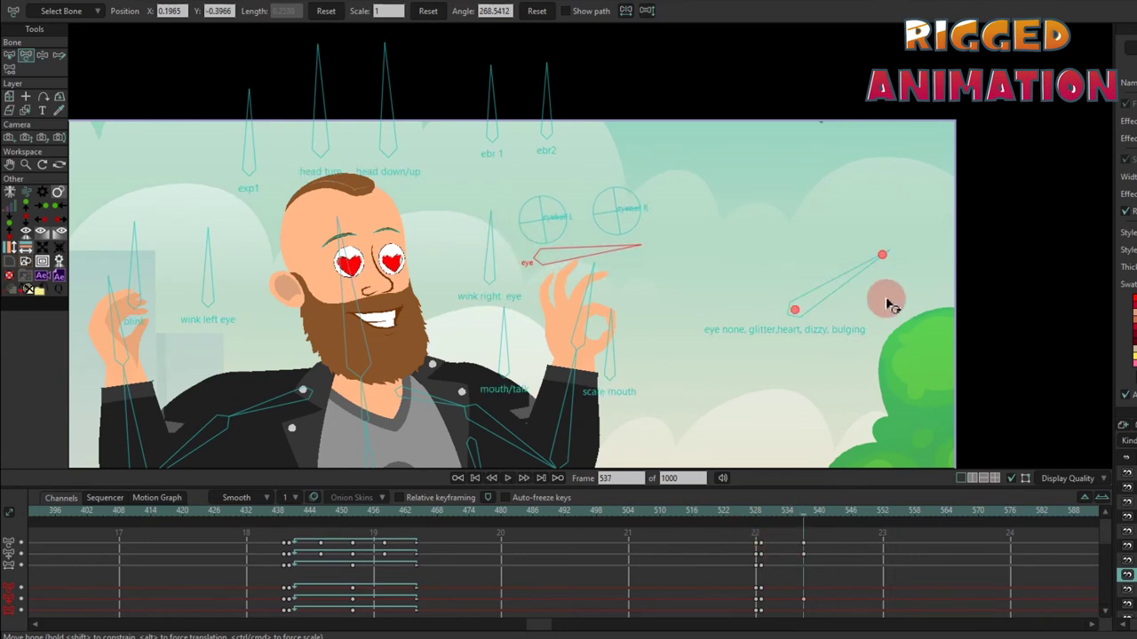
# - Switch the eye-style control to the glitter eyes, play them, and return the control upright for normal eyes
pyautogui.moveTo(891, 304); pyautogui.dragTo(822, 257)
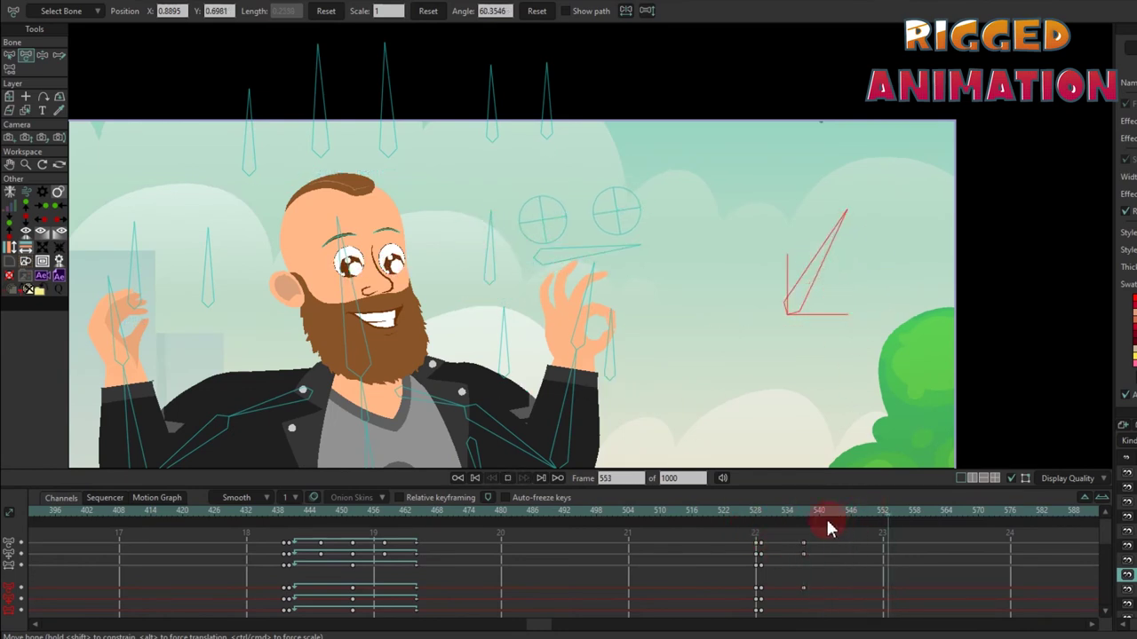
pyautogui.click(515, 289)
pyautogui.moveTo(724, 118); pyautogui.dragTo(698, 216)
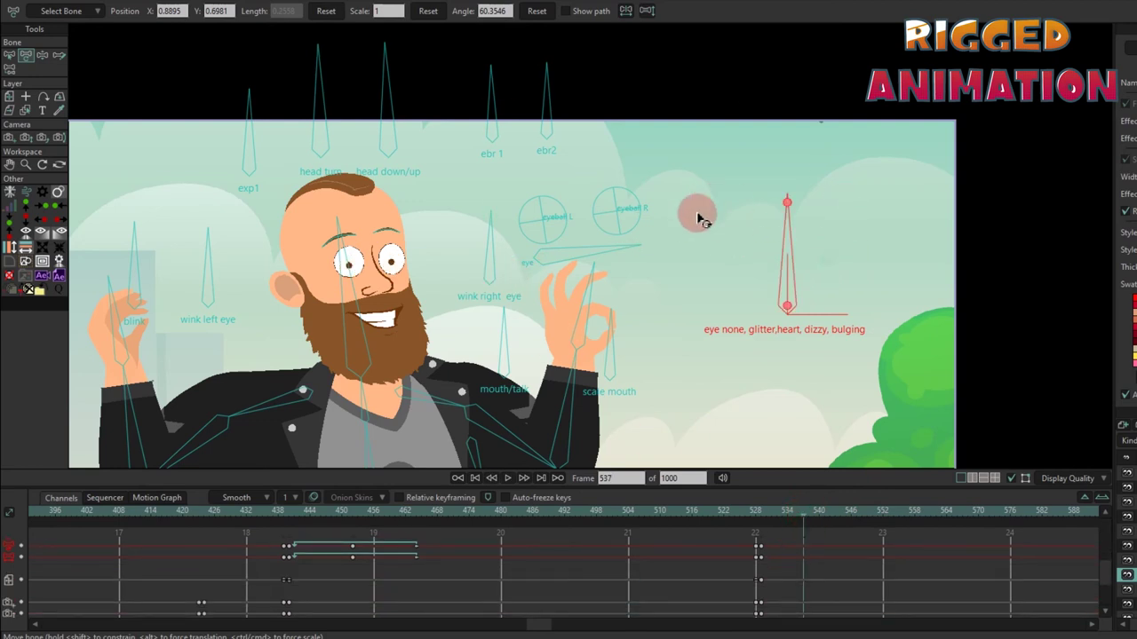
# - Change the mouth shape with the mouth/talk control, and try the wink right eye control before resetting its angle
pyautogui.scroll(2, 680, 254)
pyautogui.click(681, 253)
pyautogui.moveTo(537, 250); pyautogui.dragTo(611, 253)
pyautogui.moveTo(520, 279); pyautogui.dragTo(612, 277)
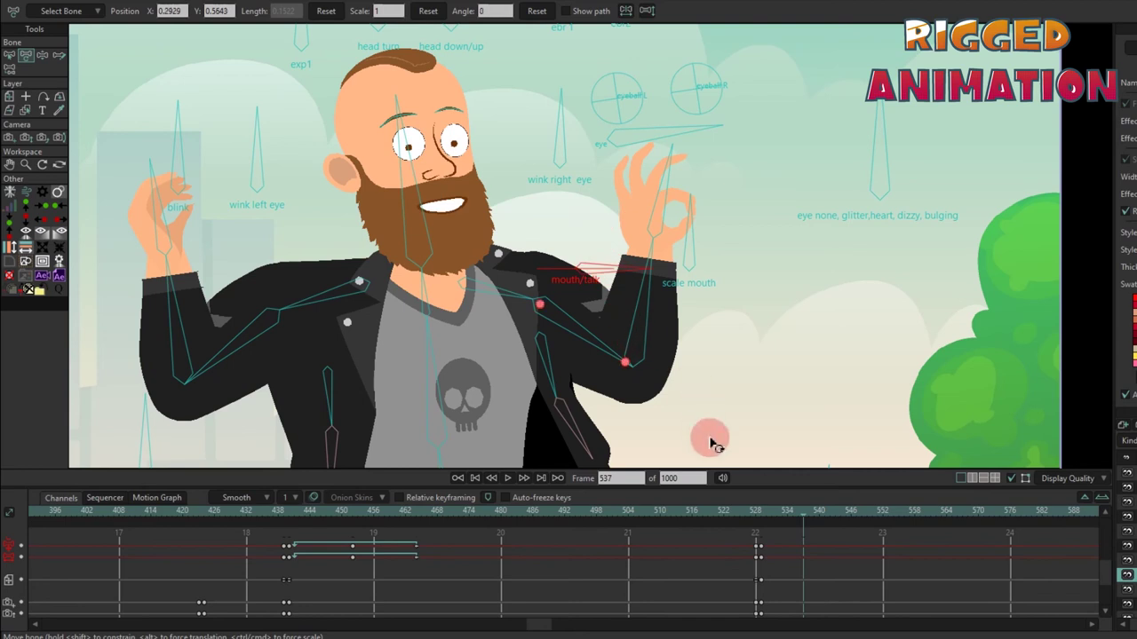
pyautogui.click(799, 533)
pyautogui.click(601, 271)
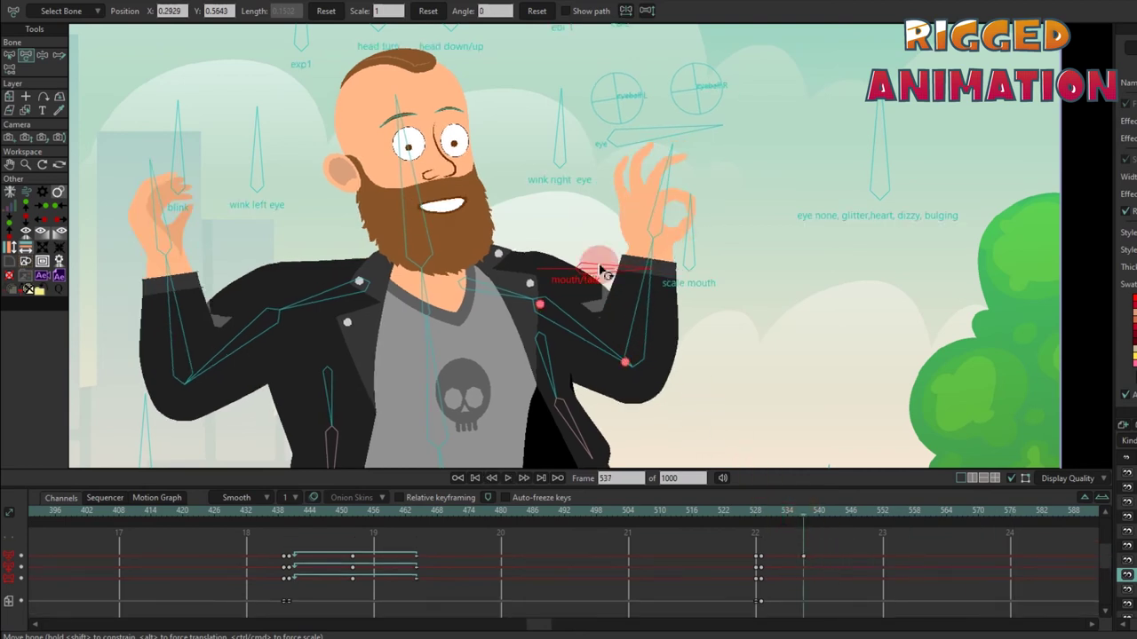
pyautogui.moveTo(559, 151); pyautogui.dragTo(515, 177)
pyautogui.click(537, 11)
# - Reframe the camera at frame 537 on the bearded man's legs and boots
pyautogui.scroll(-5, 548, 353)
pyautogui.click(548, 354)
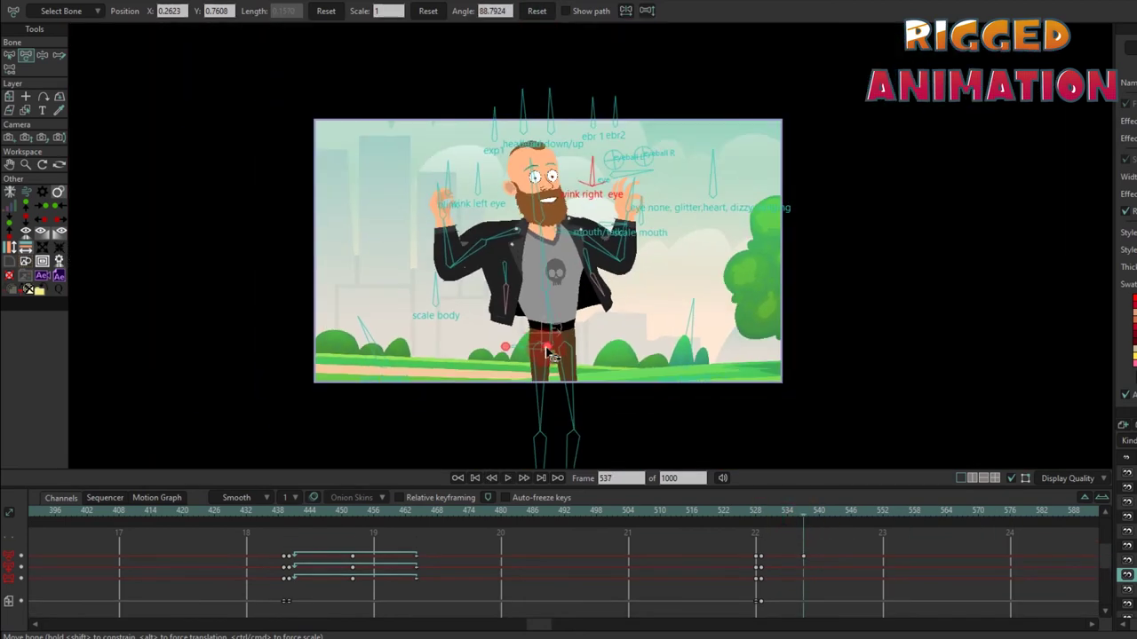
pyautogui.press('5')
pyautogui.moveTo(548, 354); pyautogui.dragTo(548, 243)
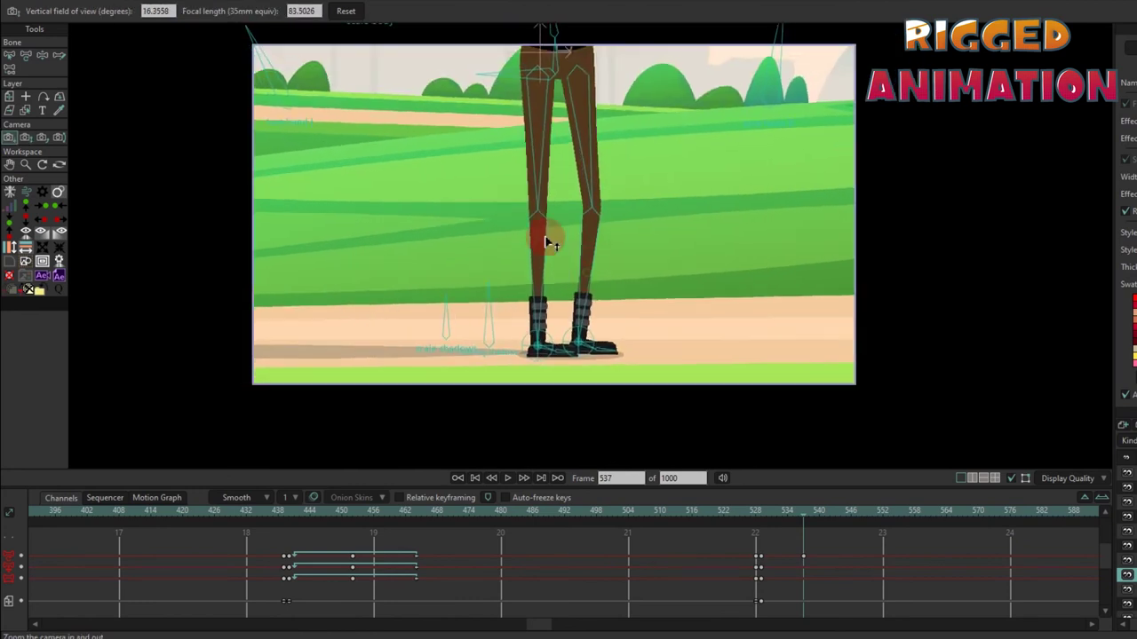
# - Lean the body forward from the hips so the knees bend, and lift one foot off the ground
pyautogui.scroll(2, 548, 243)
pyautogui.press('t')
pyautogui.moveTo(613, 222); pyautogui.dragTo(601, 193)
pyautogui.scroll(-3, 600, 193)
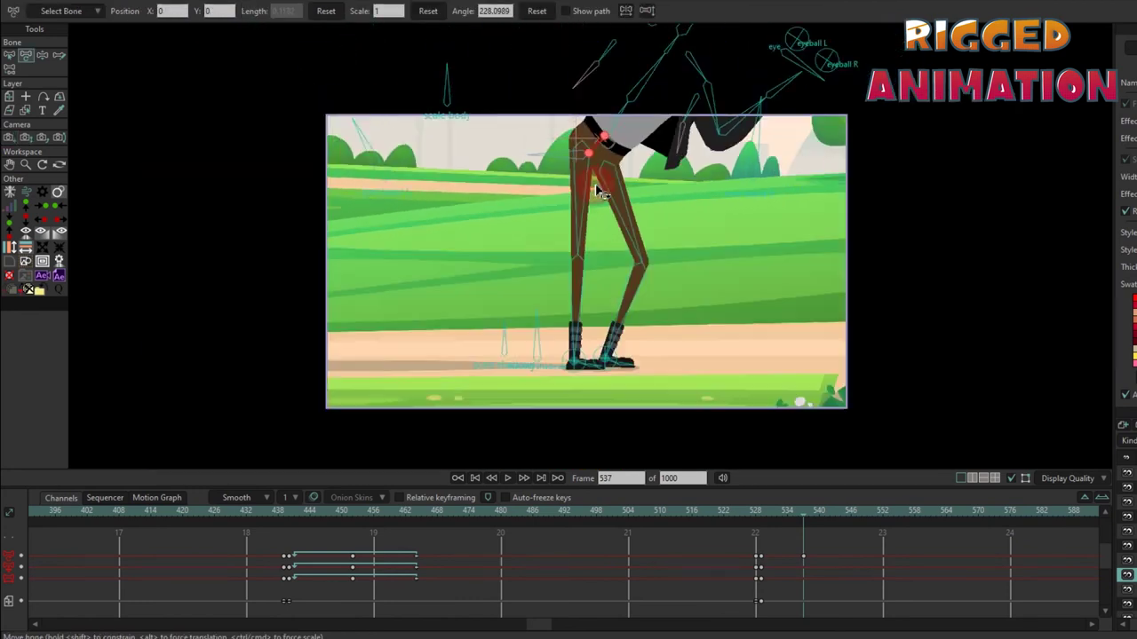
pyautogui.scroll(2, 600, 293)
pyautogui.moveTo(563, 384); pyautogui.dragTo(723, 330)
pyautogui.scroll(2, 723, 287)
pyautogui.scroll(-3, 643, 329)
# - Undo the last leg edits and remove the frame 537 bone keys to restore the standing pose
pyautogui.hotkey('ctrl', 'z')
pyautogui.hotkey('ctrl', 'z')
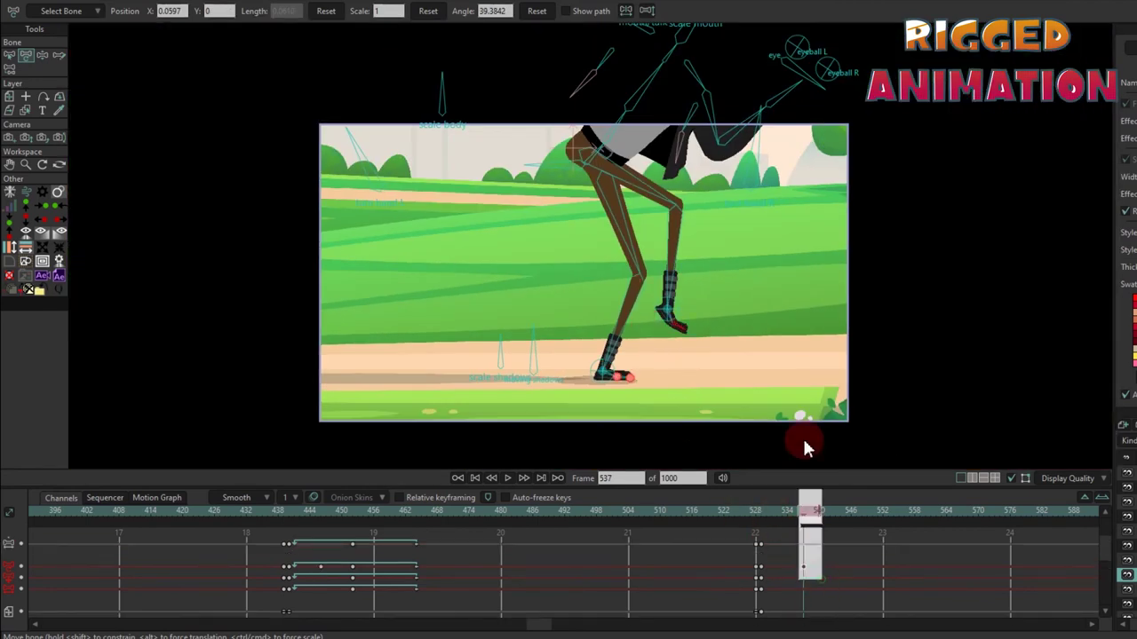
pyautogui.scroll(2, 533, 400)
pyautogui.scroll(3, 546, 347)
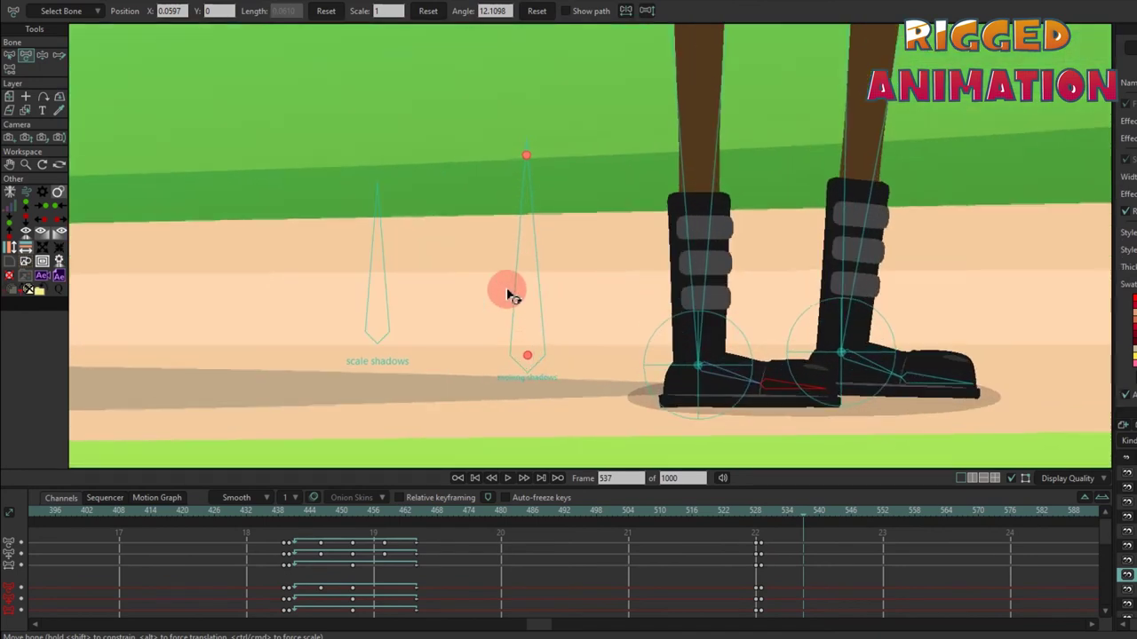
# - Widen the foot shadow with the scale shadows control and move the two feet apart
pyautogui.moveTo(370, 279); pyautogui.dragTo(298, 311)
pyautogui.moveTo(701, 362); pyautogui.dragTo(593, 362)
pyautogui.scroll(-2, 593, 362)
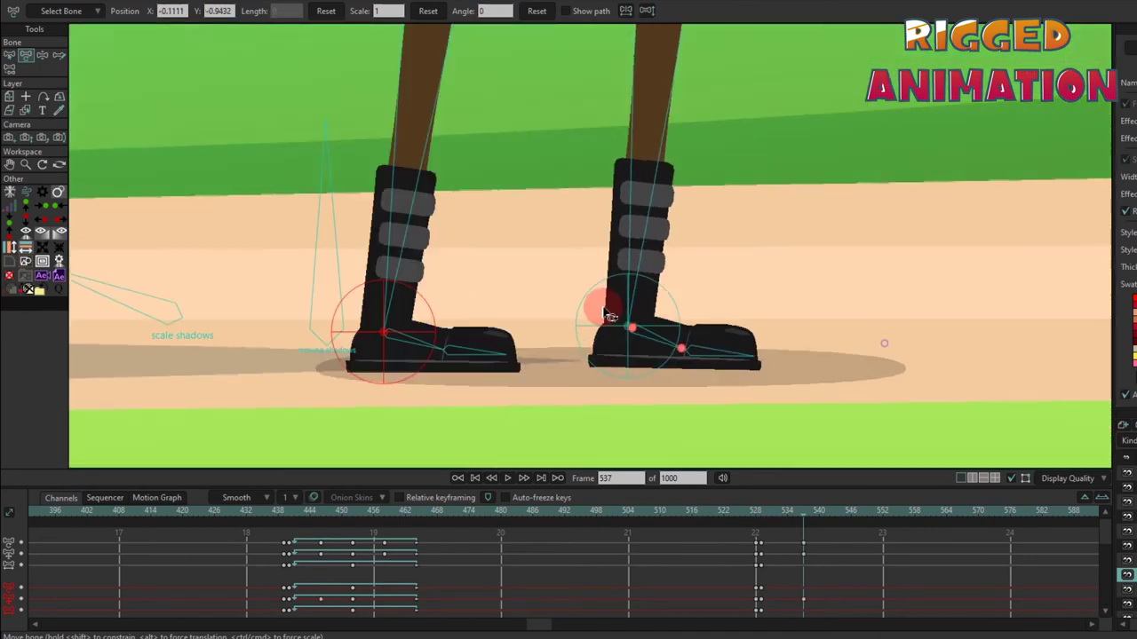
pyautogui.scroll(2, 579, 317)
pyautogui.click(579, 317)
pyautogui.moveTo(582, 316); pyautogui.dragTo(701, 320)
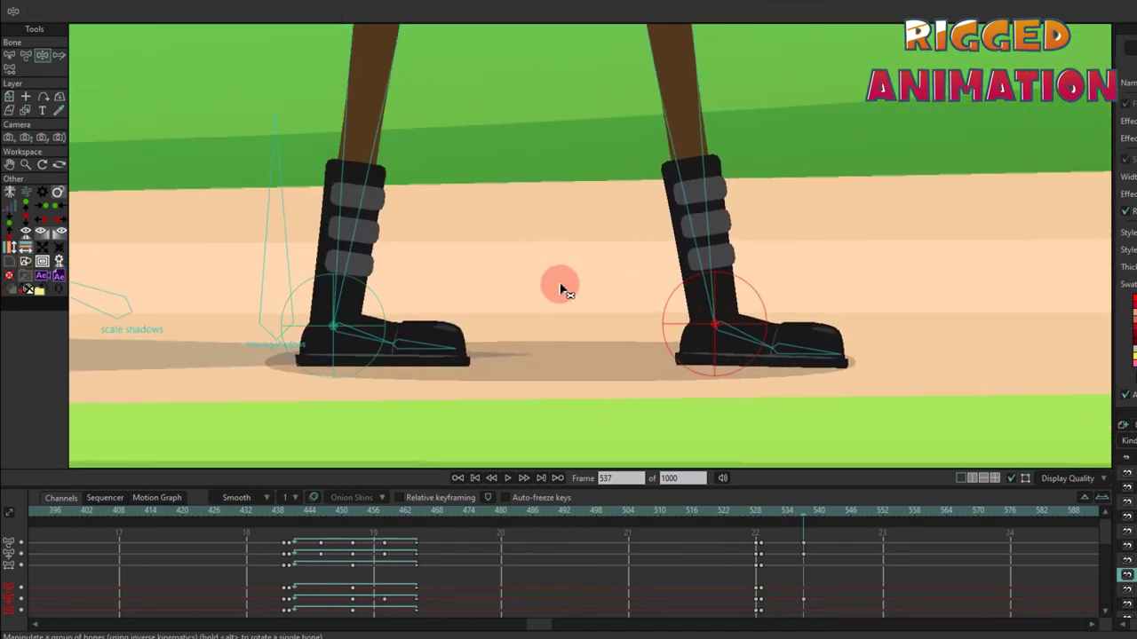
# - Lift the front foot back off the ground and adjust the shadow with the moving shadows control
pyautogui.scroll(-2, 754, 356)
pyautogui.moveTo(754, 356); pyautogui.dragTo(554, 255)
pyautogui.moveTo(325, 294); pyautogui.dragTo(327, 360)
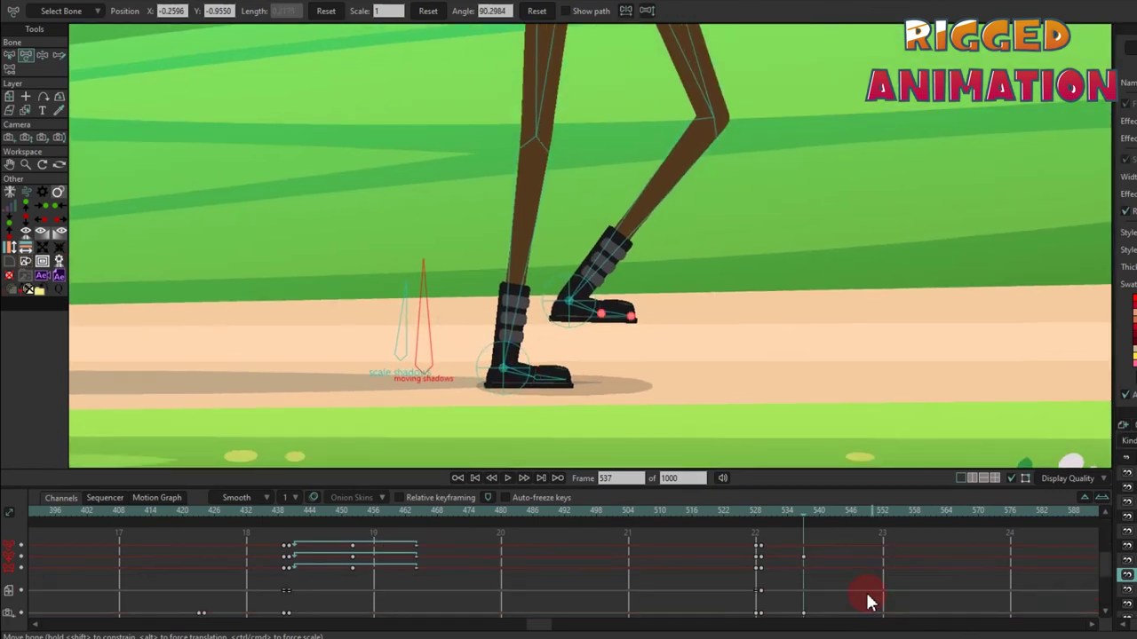
# - Delete the bone and camera keys at frame 537 and scrub back to the standing pose around frame 529
pyautogui.scroll(1, 844, 599)
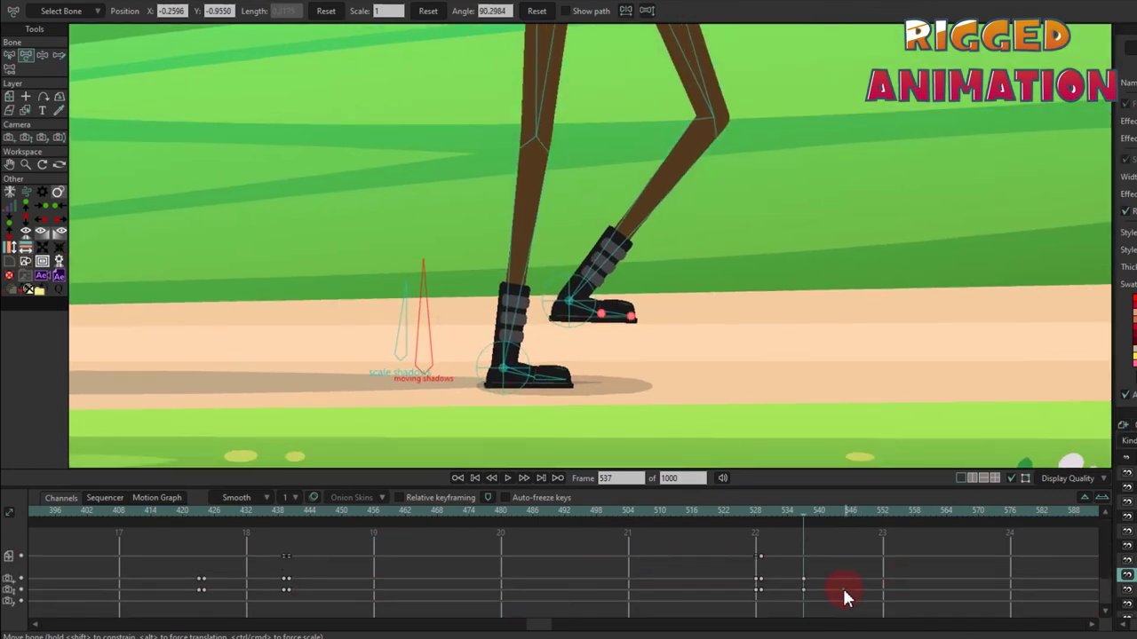
pyautogui.scroll(2, 600, 276)
pyautogui.scroll(-3, 601, 276)
pyautogui.click(767, 601)
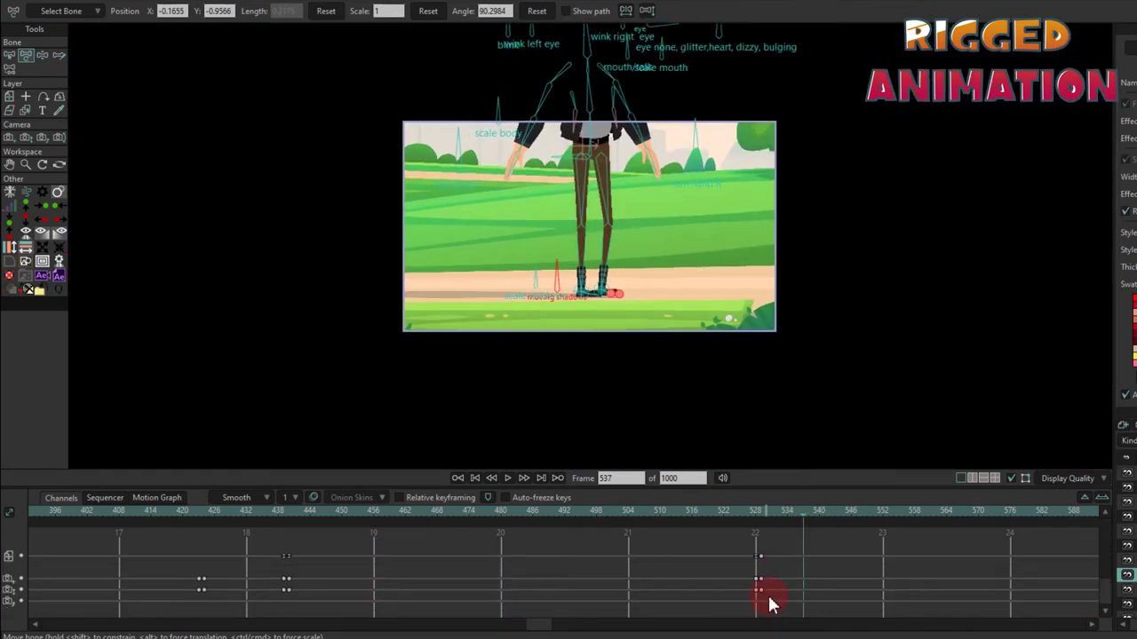
pyautogui.click(727, 511)
pyautogui.moveTo(721, 517); pyautogui.dragTo(761, 516)
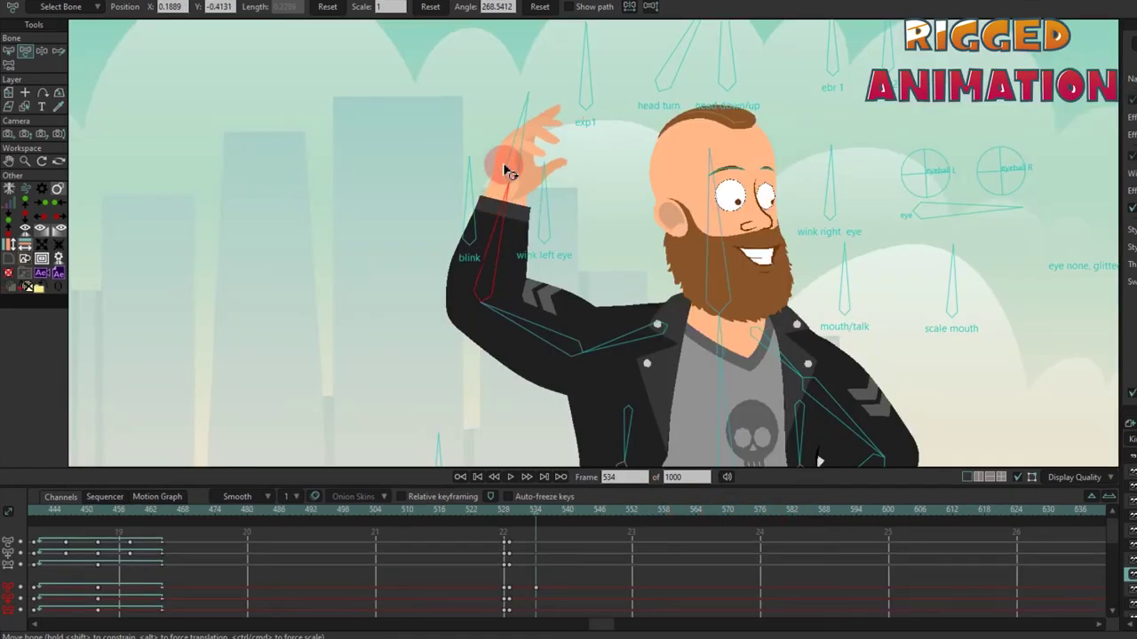
# - At frame 534, straighten the raised waving arm so its forearm points upward and adjust the scale body control
pyautogui.moveTo(505, 171); pyautogui.dragTo(539, 93)
pyautogui.scroll(-3, 568, 267)
pyautogui.click(502, 300)
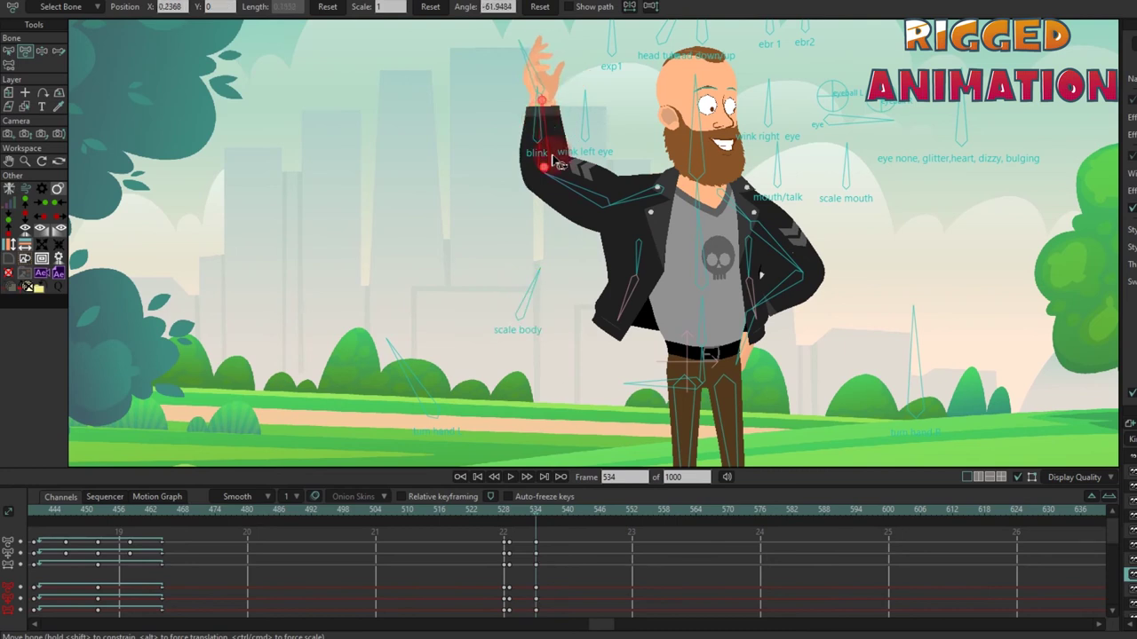
# - Copy the waving bone keys at frames 529 and 534 and paste them at frame 539
pyautogui.moveTo(554, 586); pyautogui.dragTo(536, 514)
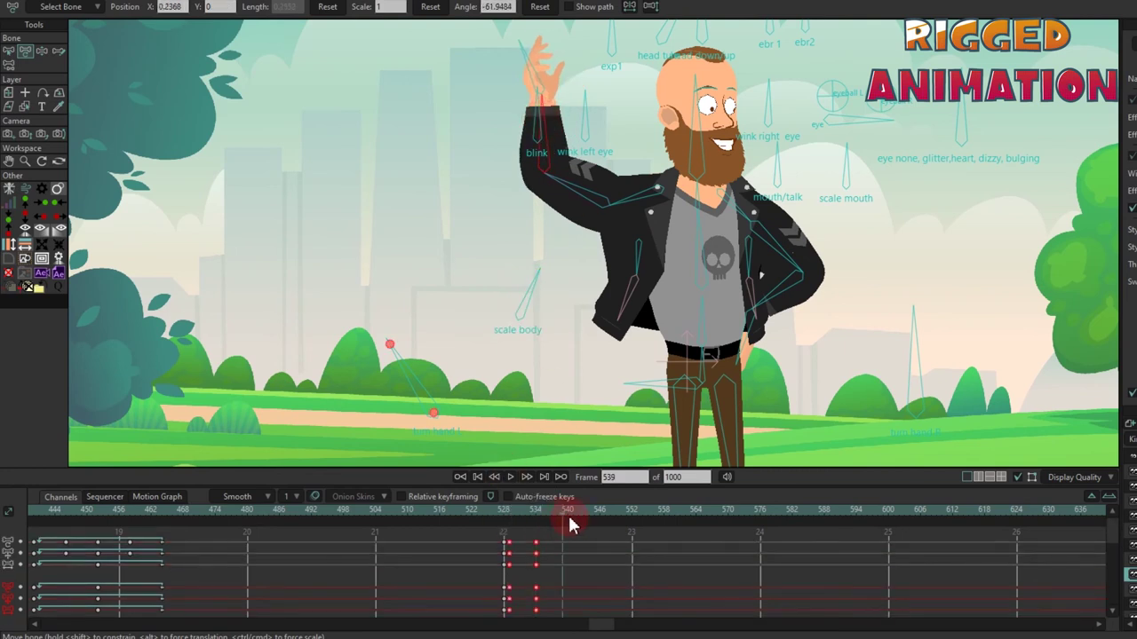
pyautogui.moveTo(627, 286); pyautogui.dragTo(622, 257)
pyautogui.scroll(-2, 613, 284)
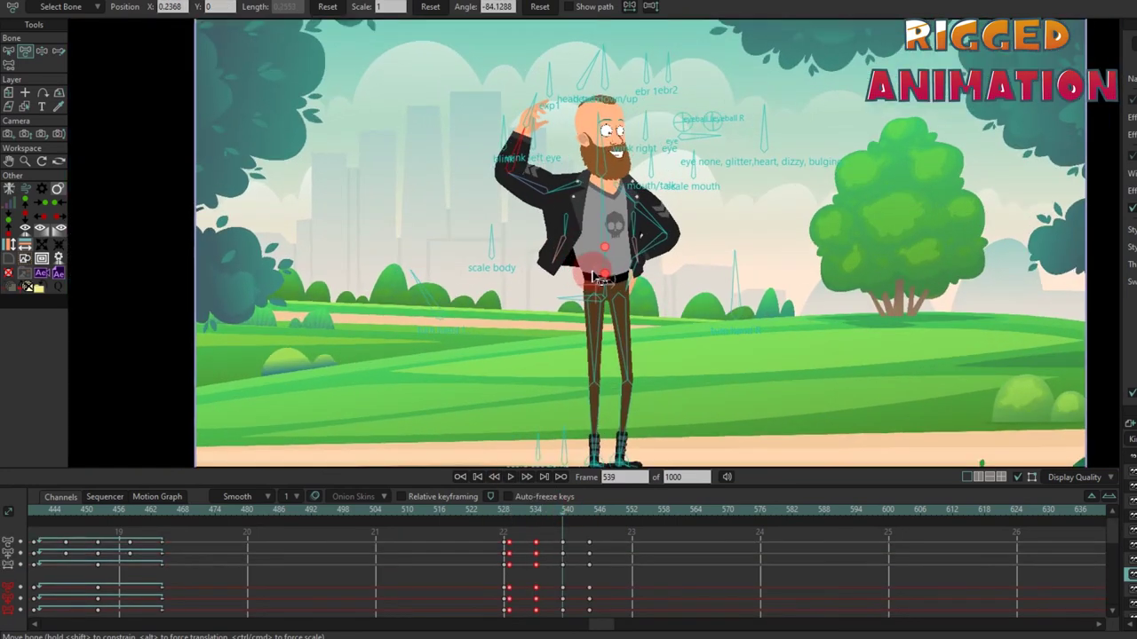
pyautogui.click(597, 336)
# - Copy the bone keys from frames 529 to 544, paste them at frame 549, and play the repeated wave
pyautogui.moveTo(613, 489); pyautogui.dragTo(505, 561)
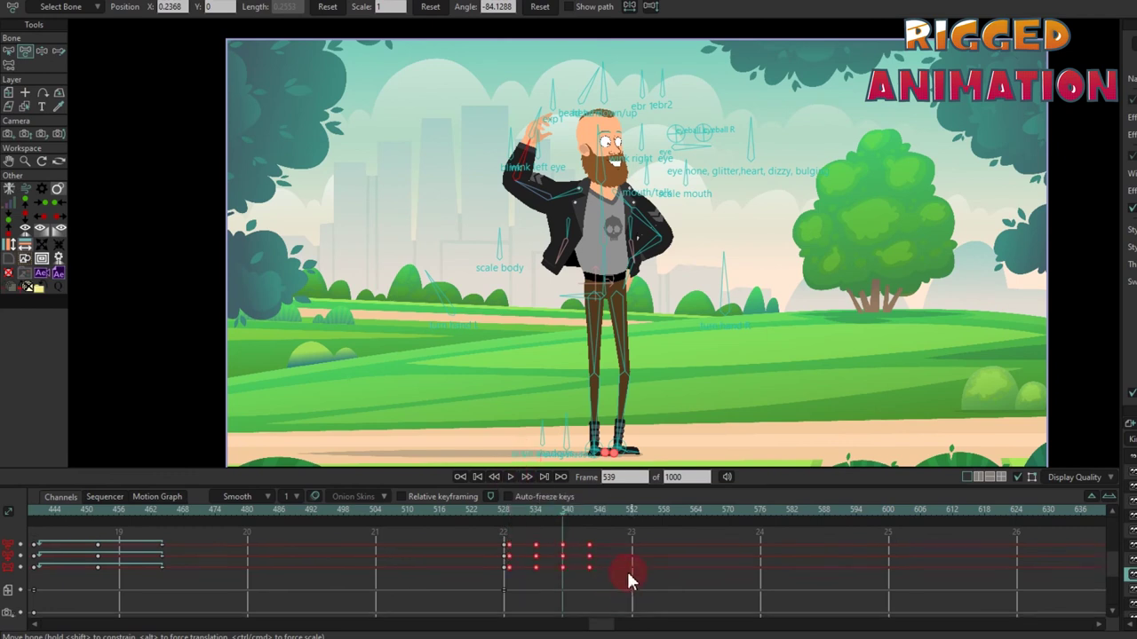
pyautogui.click(612, 513)
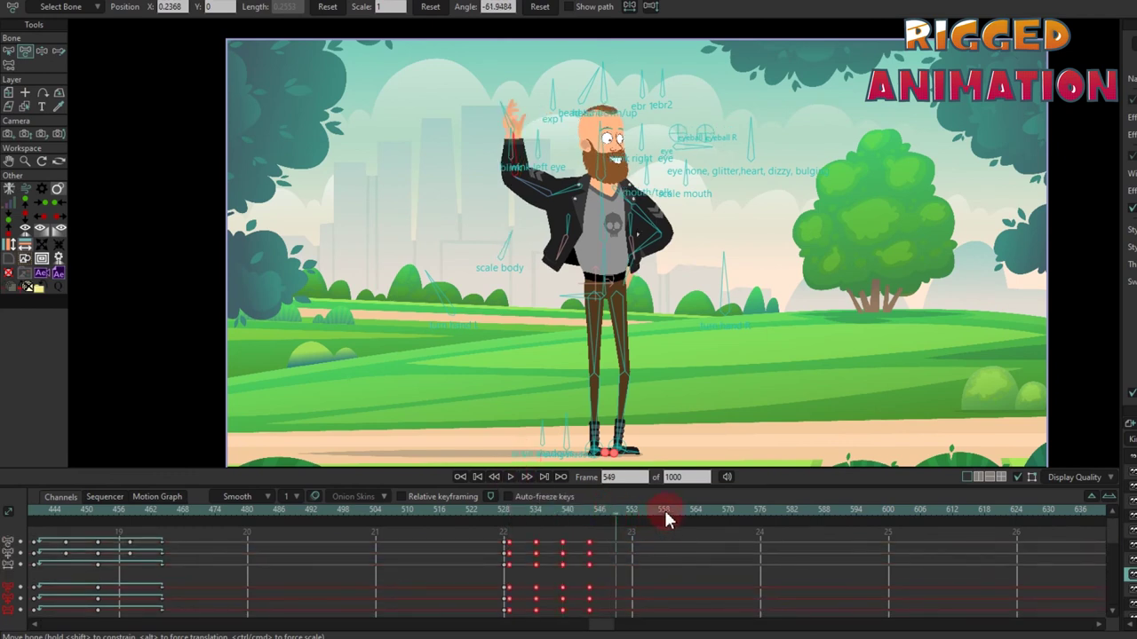
pyautogui.hotkey('ctrl', 'v')
pyautogui.click(514, 513)
pyautogui.press('space')
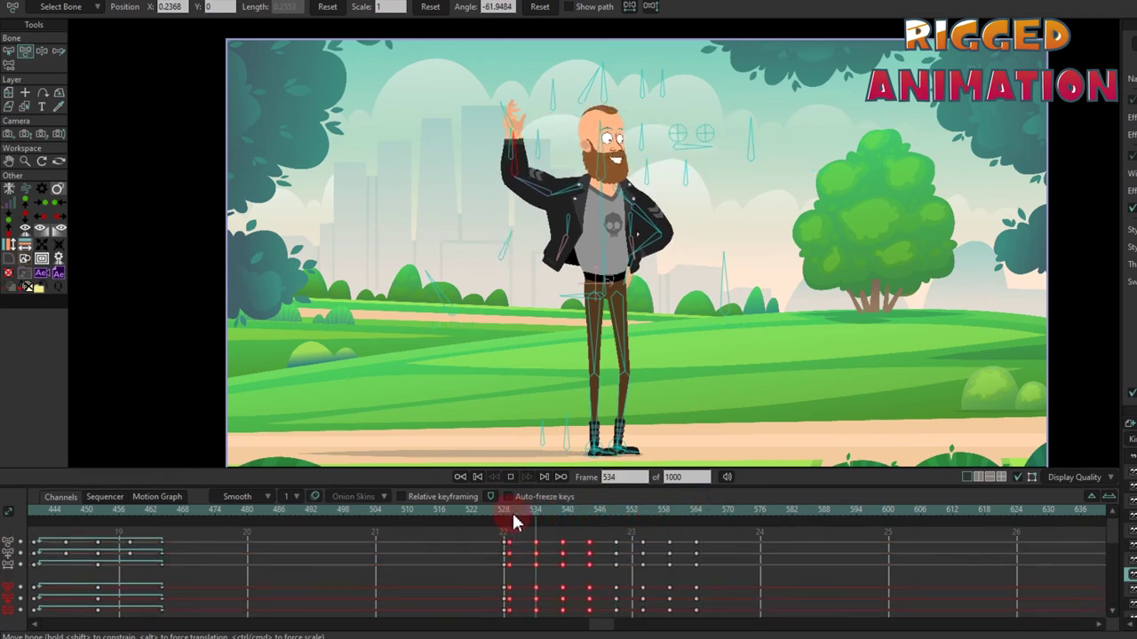
# - At frame 573, lower the waving arm to the hip, adjust the turn hand L control, and retime its key to about frame 569
pyautogui.press('space')
pyautogui.scroll(3, 602, 127)
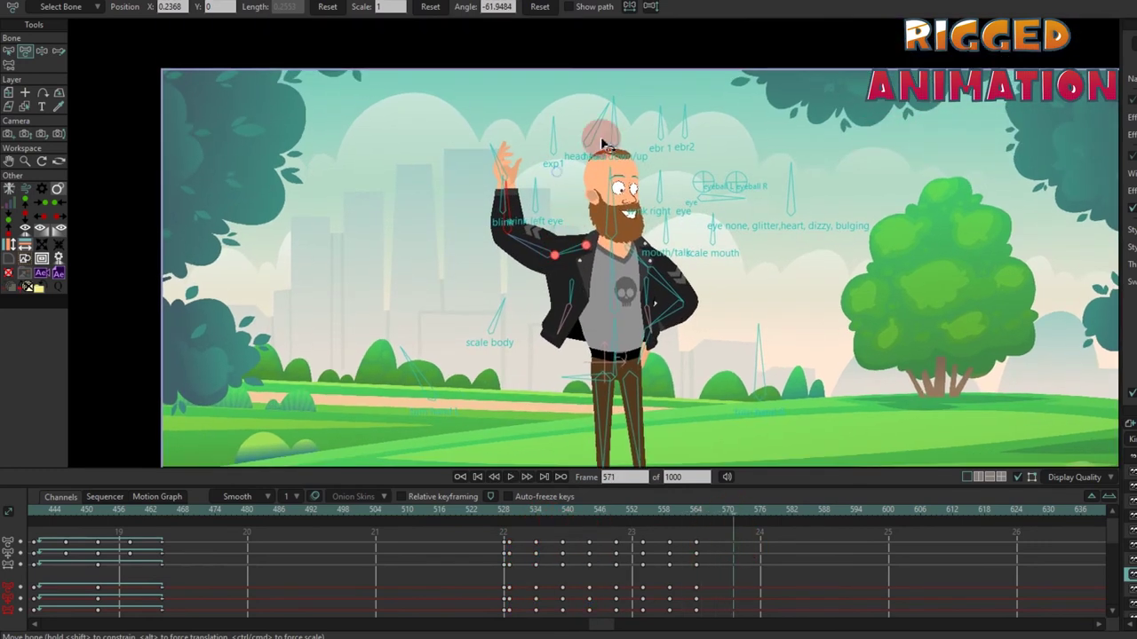
pyautogui.scroll(-2, 552, 144)
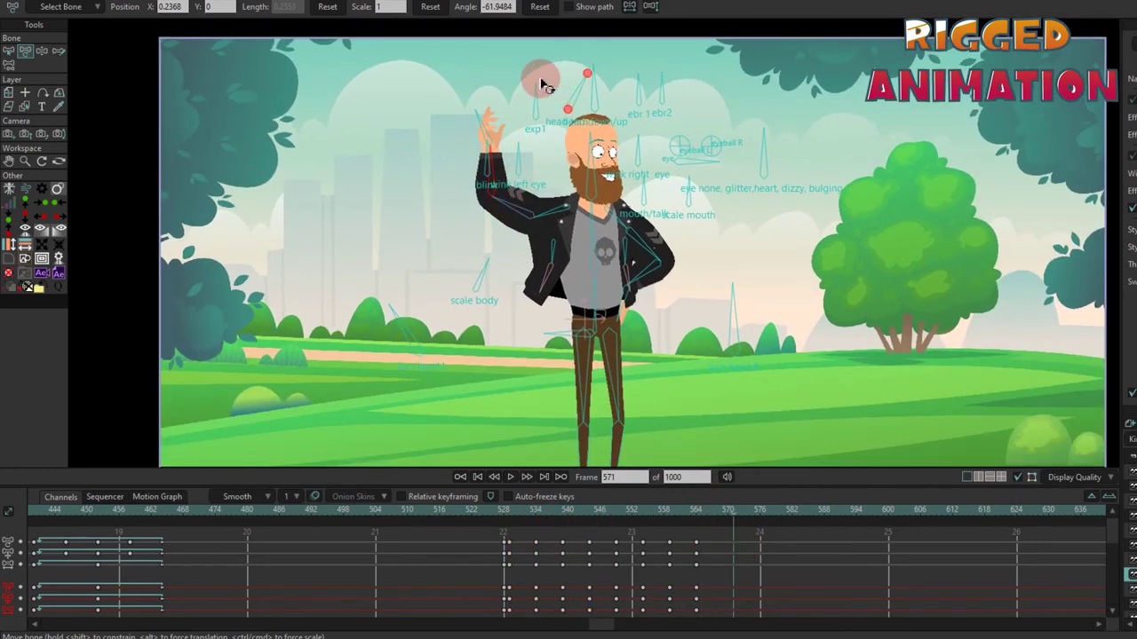
pyautogui.scroll(3, 317, 292)
pyautogui.click(300, 344)
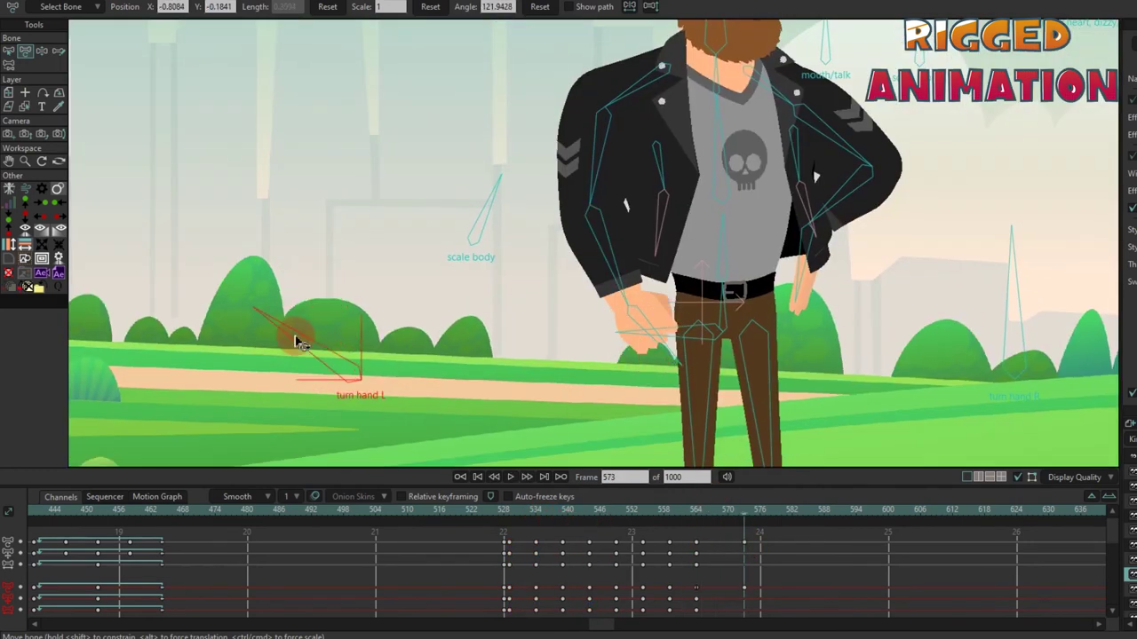
pyautogui.rightClick(696, 596)
pyautogui.click(778, 552)
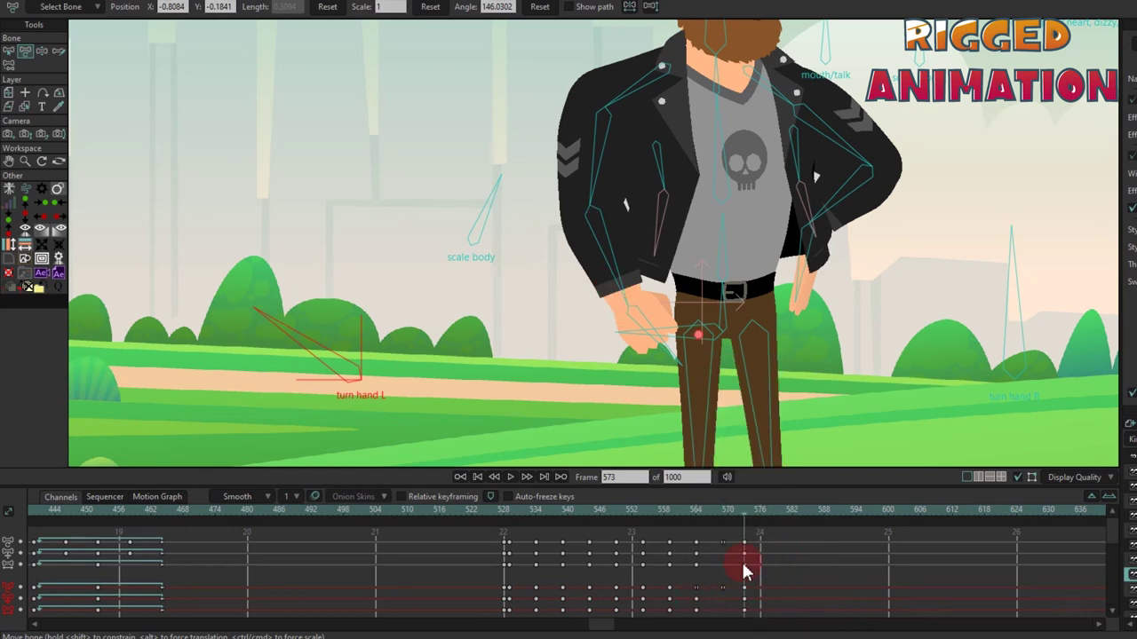
# - At frame 573, turn the head the other way, raise the opposite arm, and show its open palm with the turn hand R control
pyautogui.moveTo(603, 272); pyautogui.dragTo(655, 168)
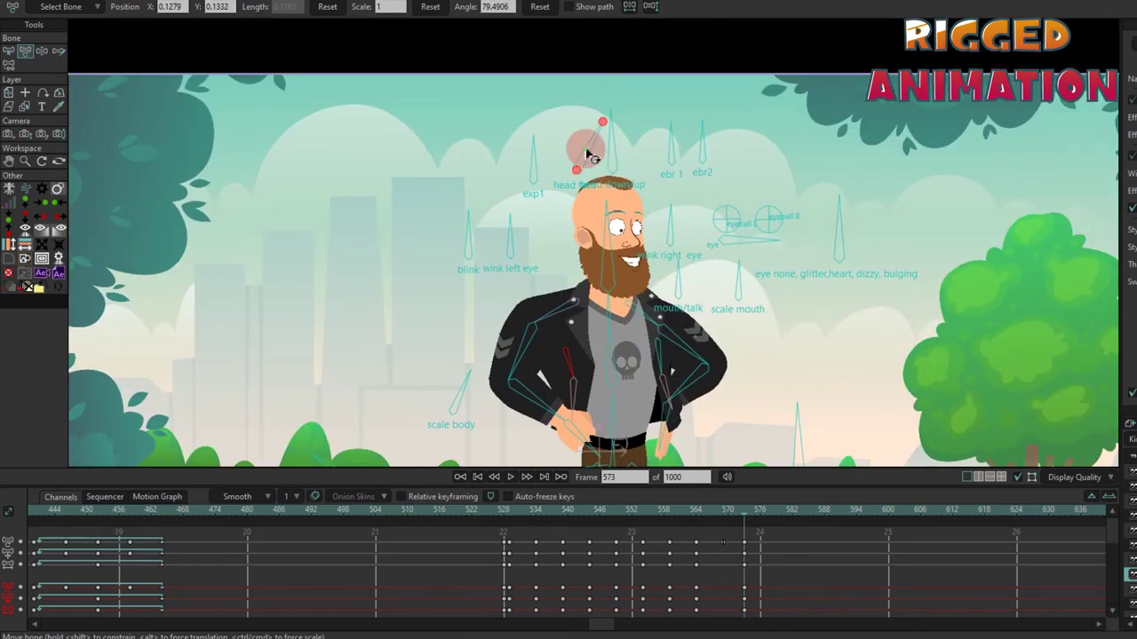
pyautogui.moveTo(586, 154); pyautogui.dragTo(533, 168)
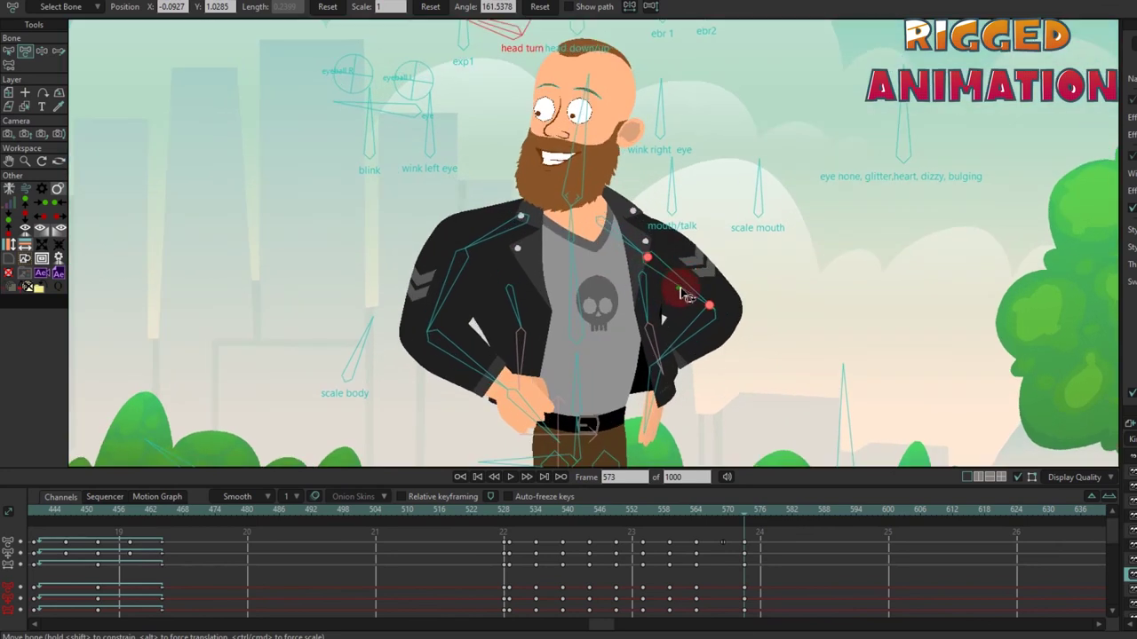
pyautogui.moveTo(672, 293); pyautogui.dragTo(675, 226)
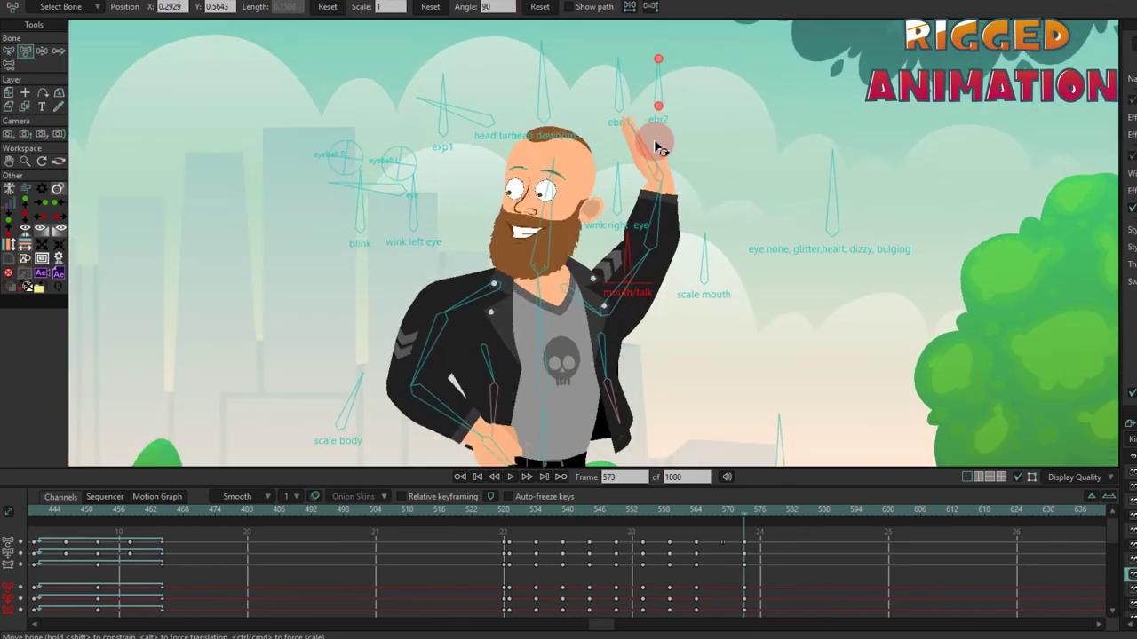
pyautogui.moveTo(654, 139); pyautogui.dragTo(733, 267)
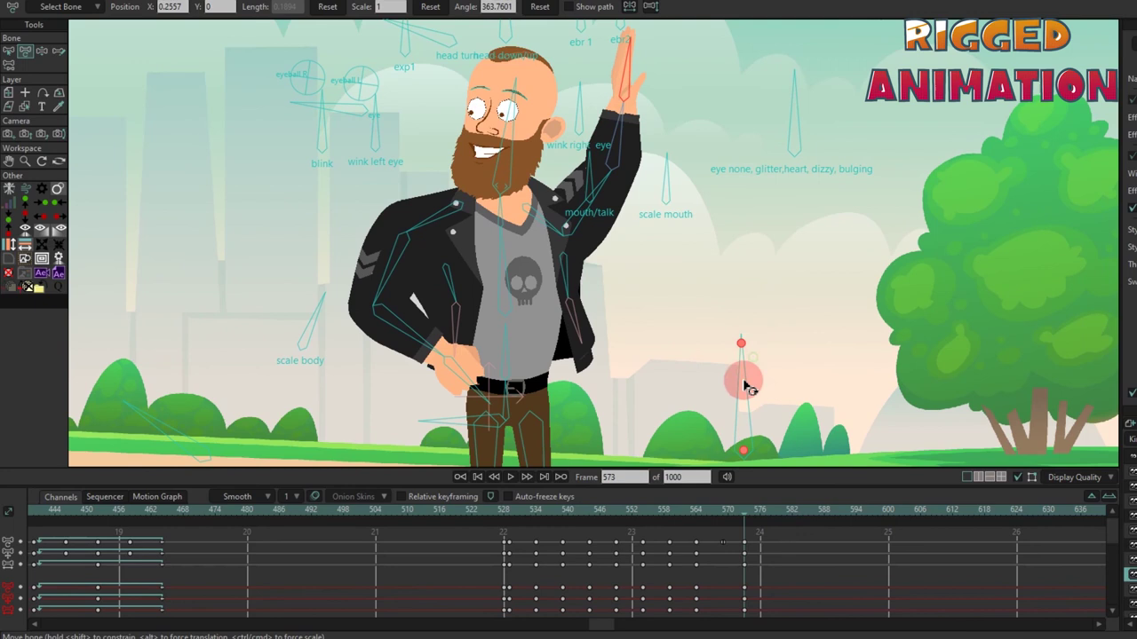
pyautogui.moveTo(743, 381); pyautogui.dragTo(755, 374)
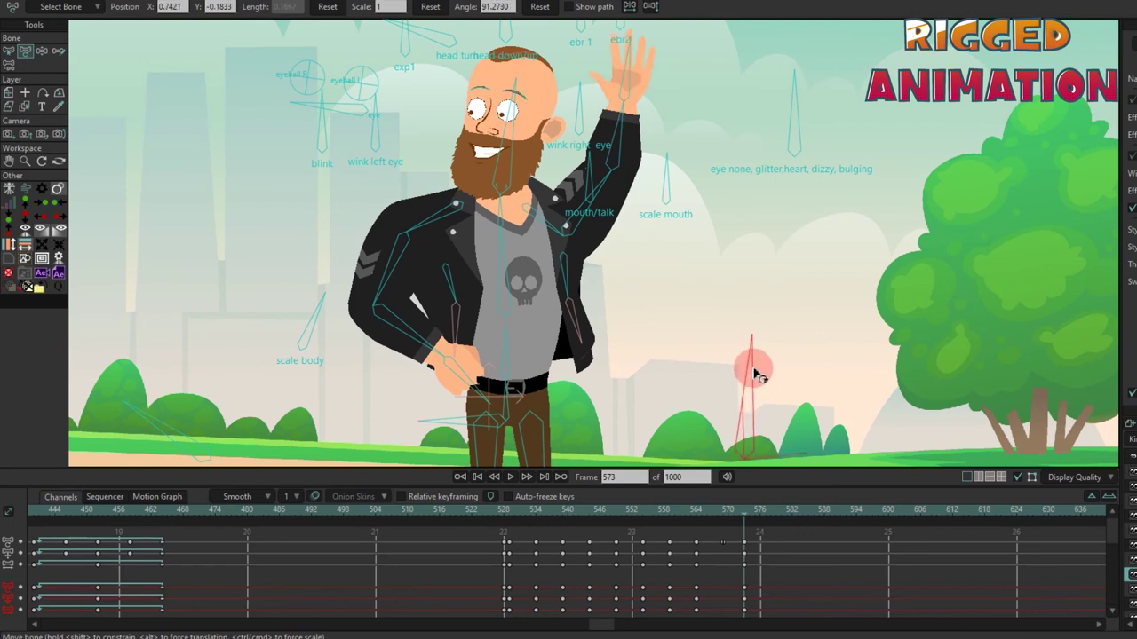
pyautogui.rightClick(698, 592)
pyautogui.click(750, 588)
# - Lean the raised arm outward at frame 577, and turn its hand sideways with the turn hand R control at frame 573
pyautogui.moveTo(695, 512); pyautogui.dragTo(764, 512)
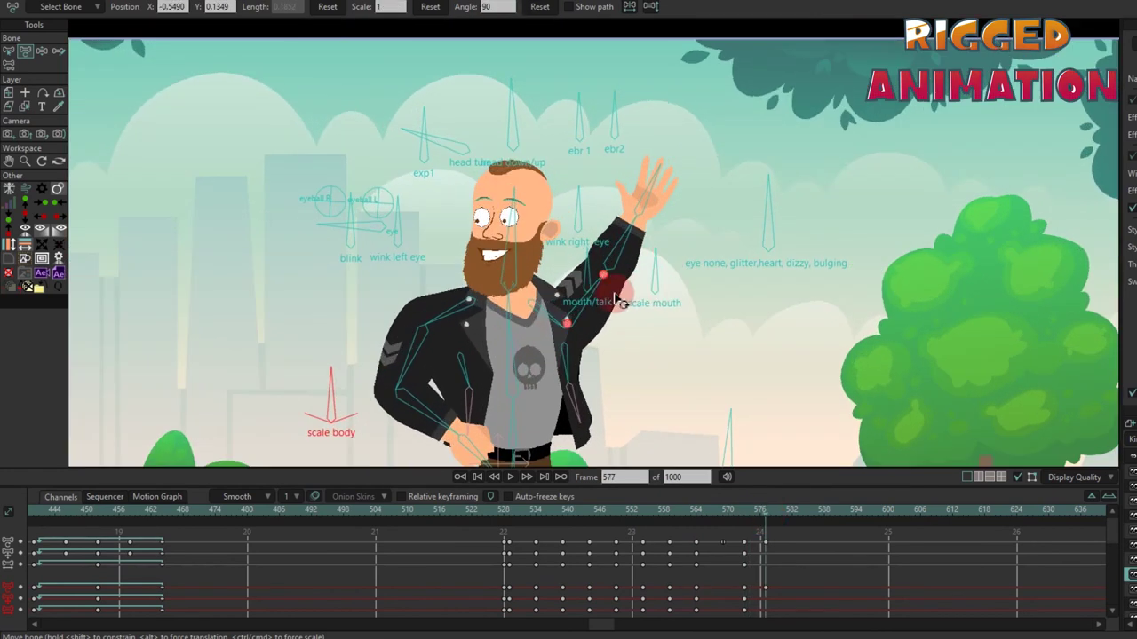
pyautogui.moveTo(659, 192); pyautogui.dragTo(656, 187)
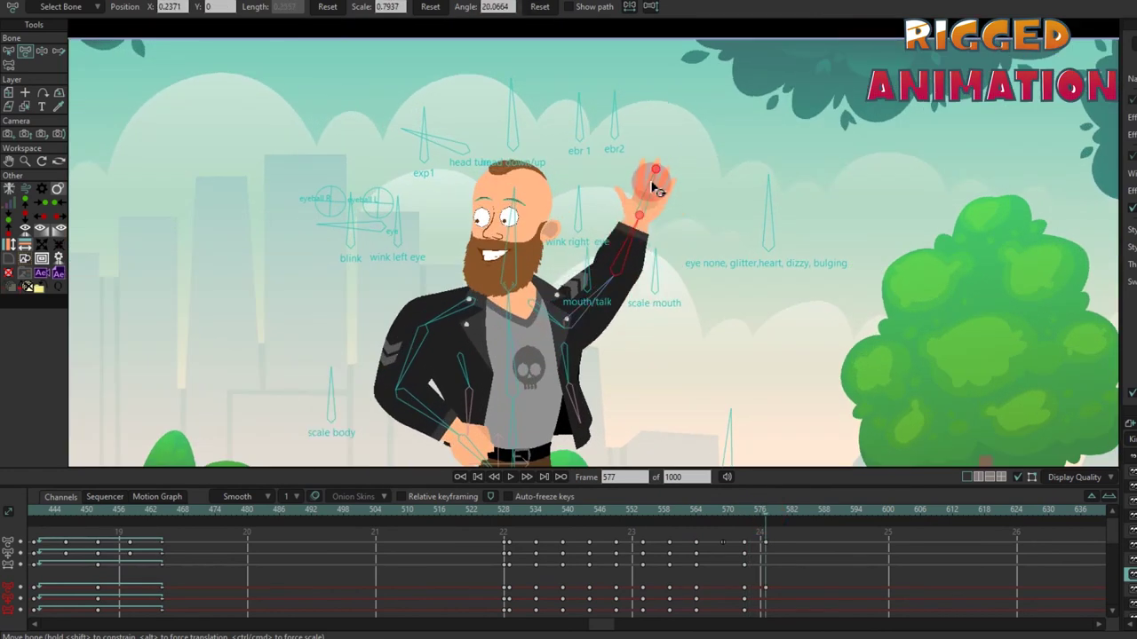
pyautogui.moveTo(755, 531); pyautogui.dragTo(744, 526)
pyautogui.click(670, 407)
pyautogui.click(620, 177)
pyautogui.scroll(1, 621, 181)
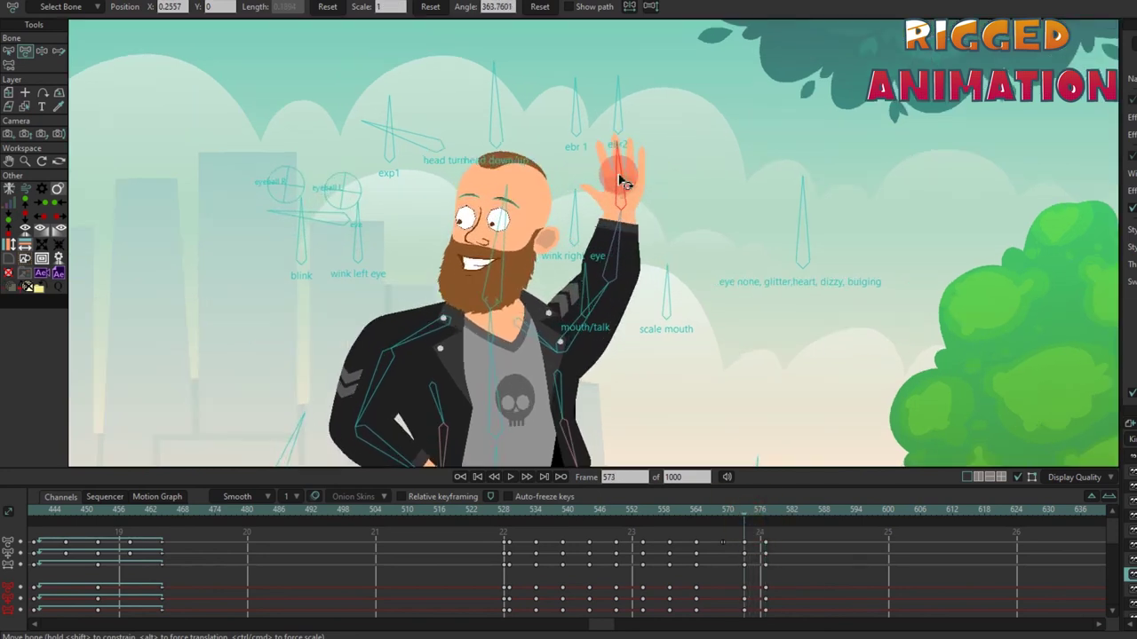
pyautogui.click(736, 330)
pyautogui.scroll(-2, 733, 373)
pyautogui.click(728, 406)
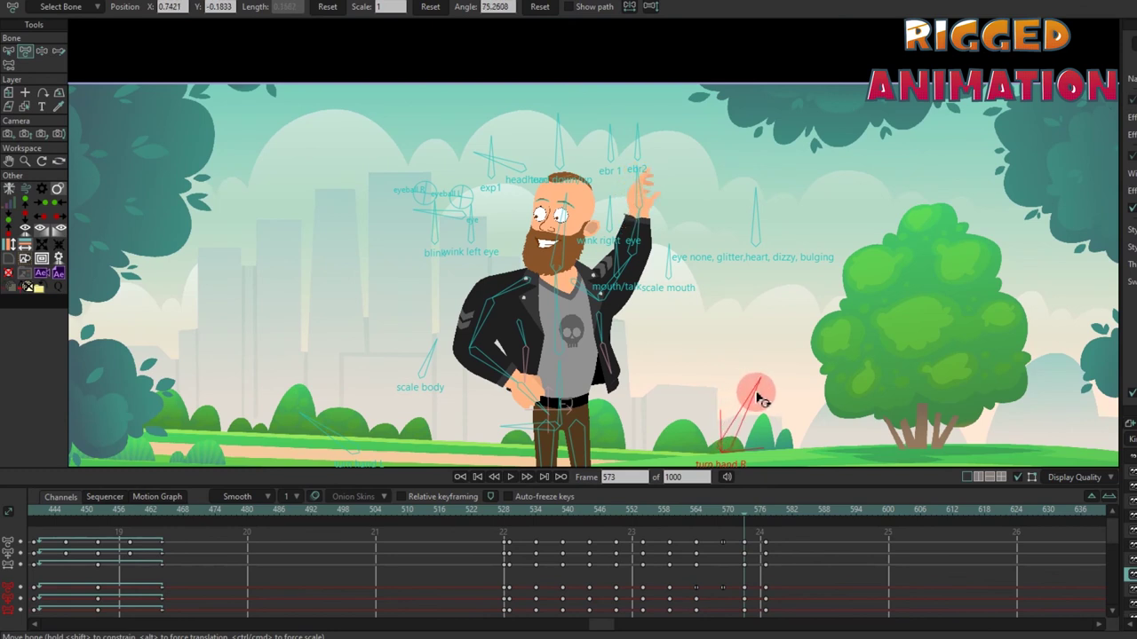
pyautogui.rightClick(746, 595)
pyautogui.click(763, 519)
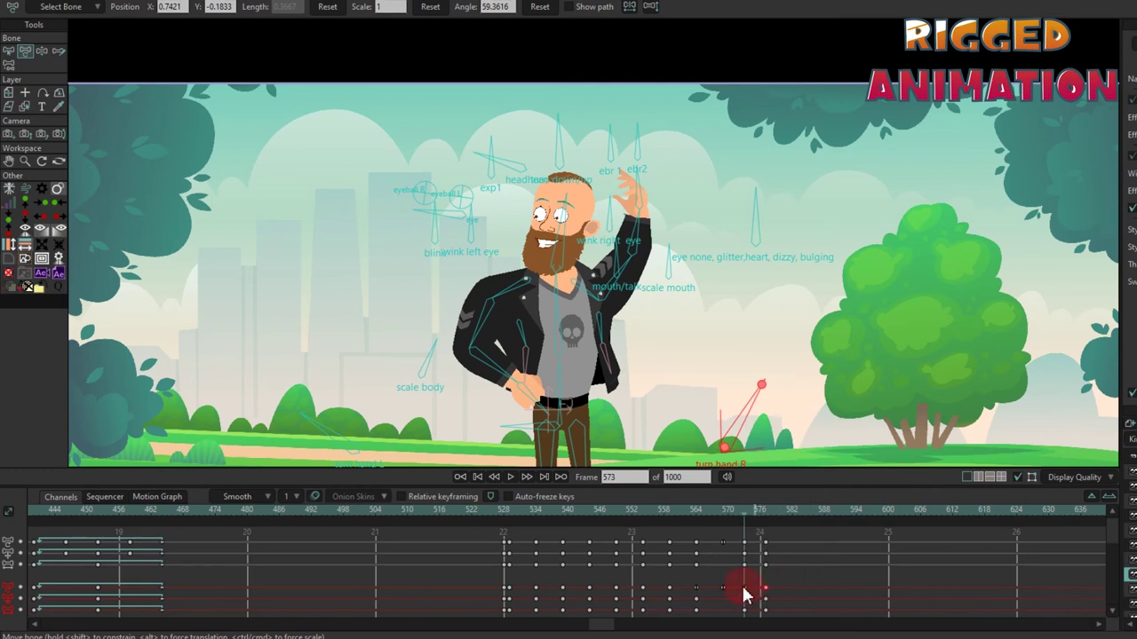
# - At frame 577, bend the raised hand outward at the wrist
pyautogui.moveTo(755, 512); pyautogui.dragTo(766, 513)
pyautogui.scroll(2, 662, 205)
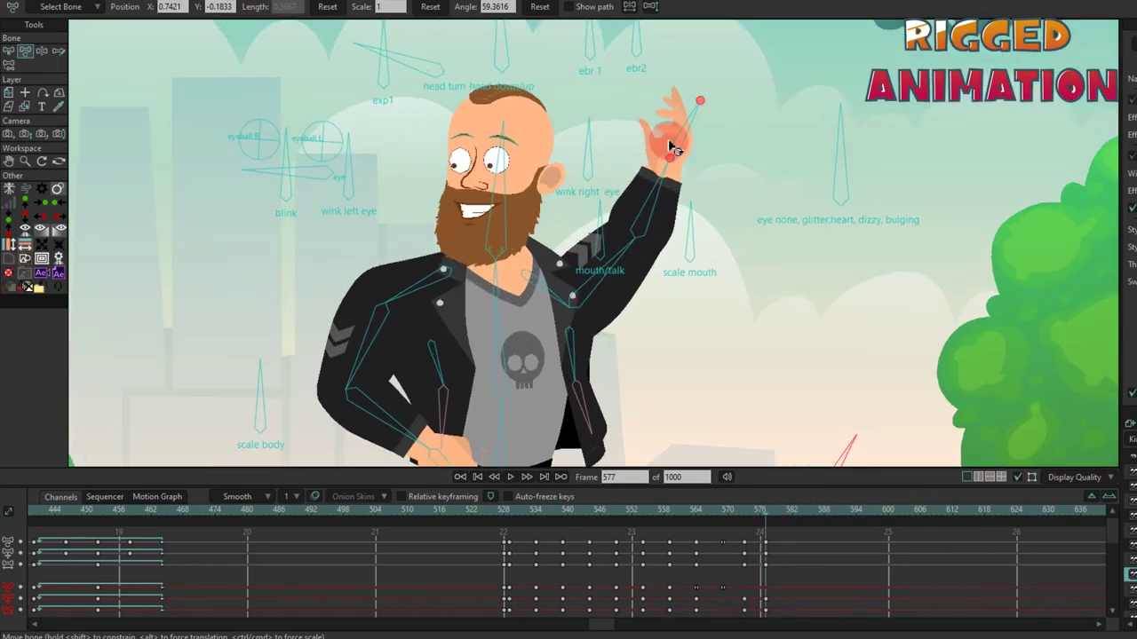
pyautogui.scroll(1, 671, 160)
pyautogui.scroll(-2, 673, 166)
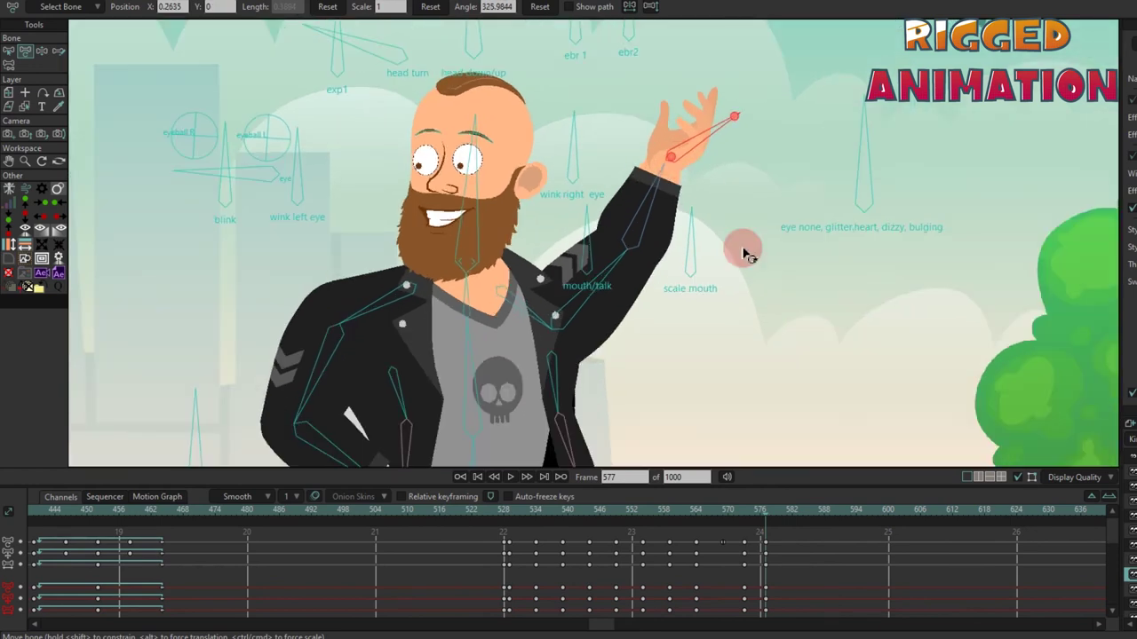
# - Copy the waving bone keys at frames 573 and 577 and paste them repeatedly from frame 581 through frame 601
pyautogui.moveTo(754, 512); pyautogui.dragTo(770, 514)
pyautogui.moveTo(793, 581); pyautogui.dragTo(779, 571)
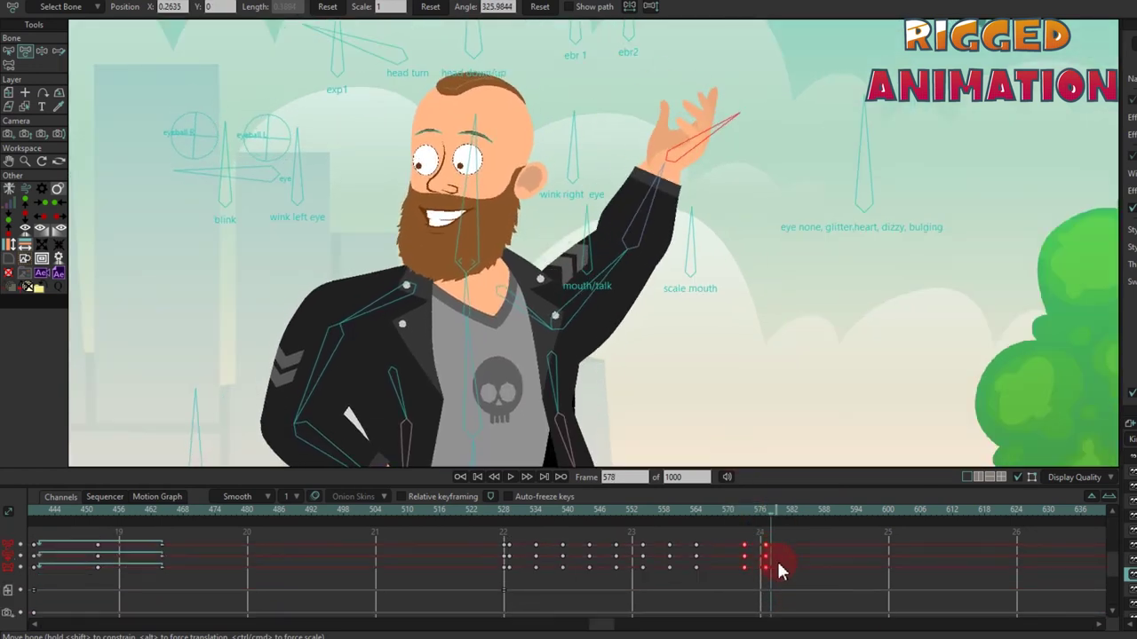
pyautogui.click(789, 511)
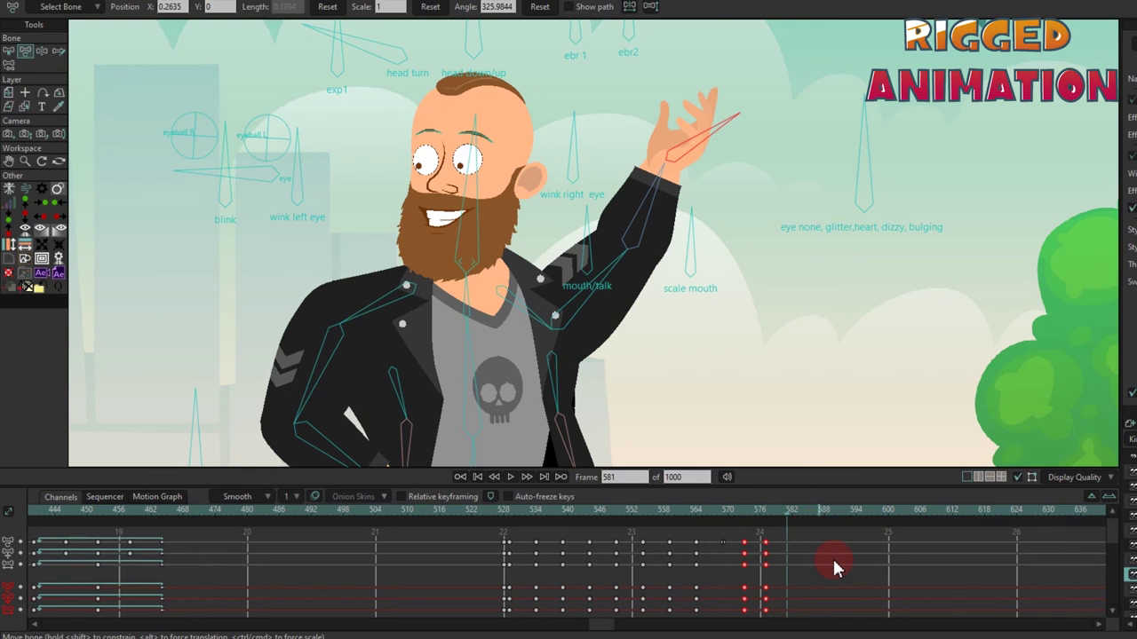
pyautogui.click(832, 557)
pyautogui.click(781, 544)
pyautogui.hotkey('ctrl', 'v')
pyautogui.click(826, 510)
# - At frame 529, open the mouth with the mouth/talk control and delete the keys after that frame on its channel
pyautogui.click(508, 513)
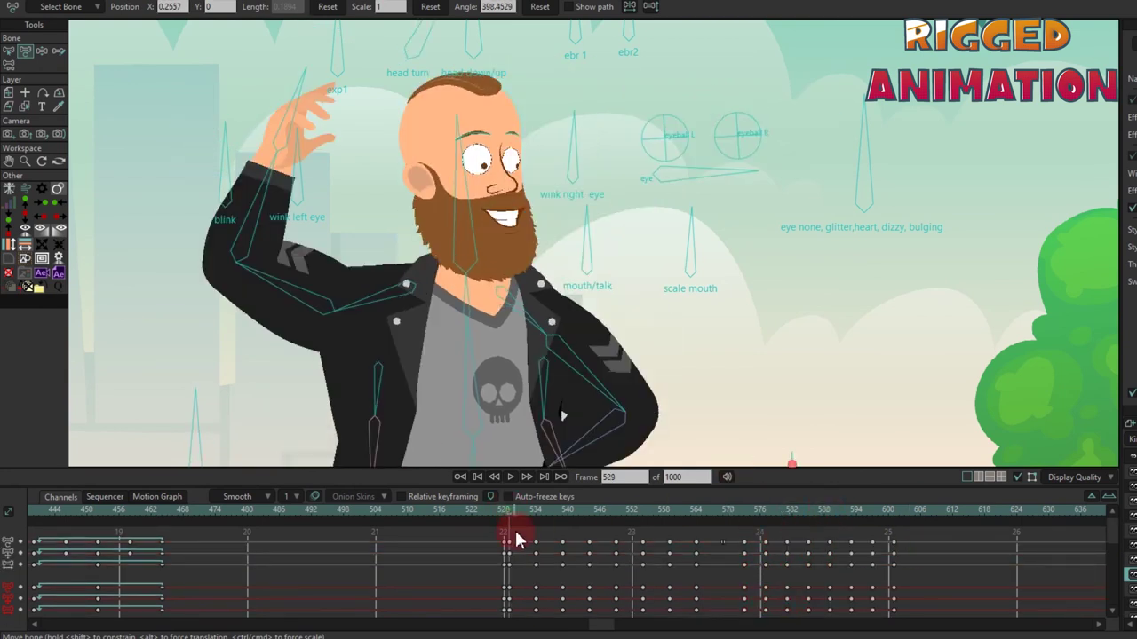
pyautogui.moveTo(582, 243); pyautogui.dragTo(582, 230)
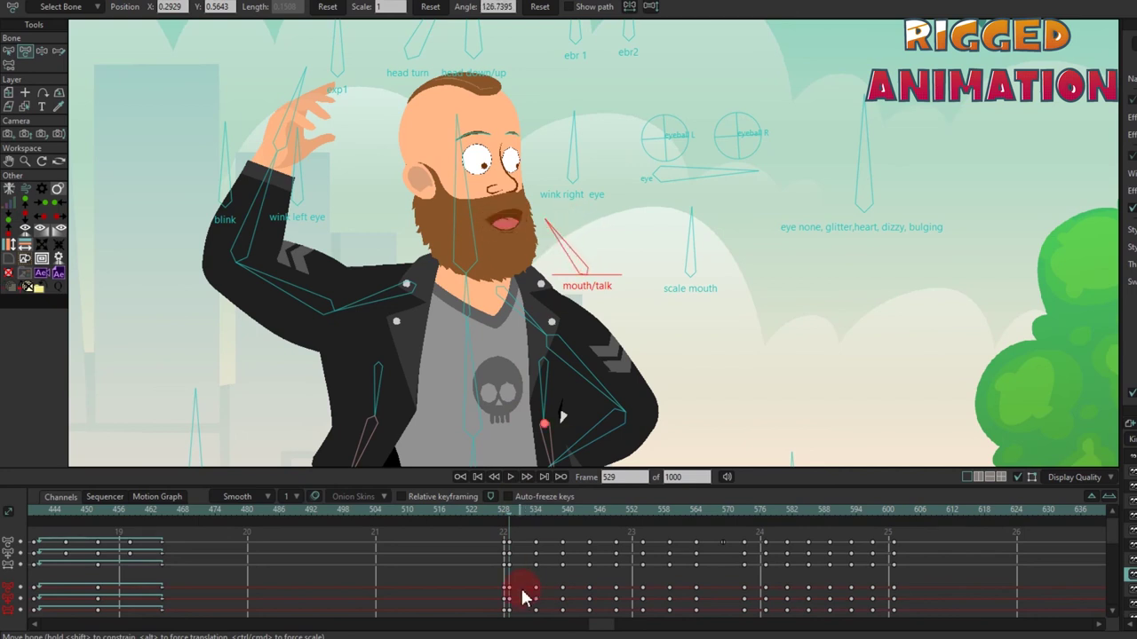
pyautogui.press('Delete')
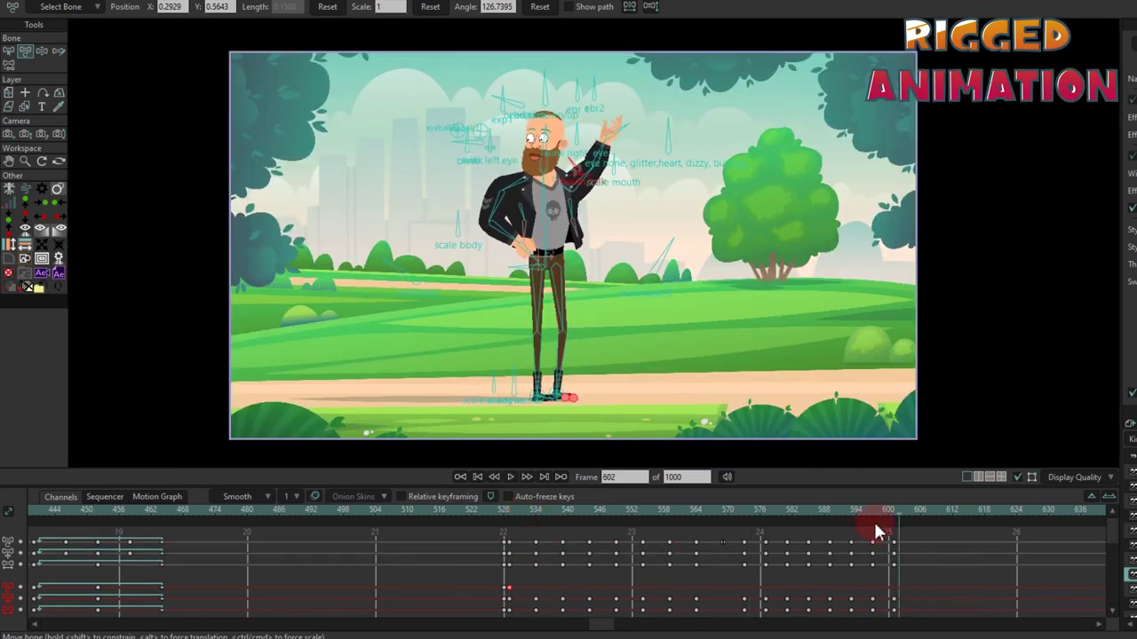
# - At frame 609, lower the raised waving arm and rest its hand on the hip
pyautogui.moveTo(939, 529); pyautogui.dragTo(909, 525)
pyautogui.click(611, 284)
pyautogui.scroll(2, 612, 284)
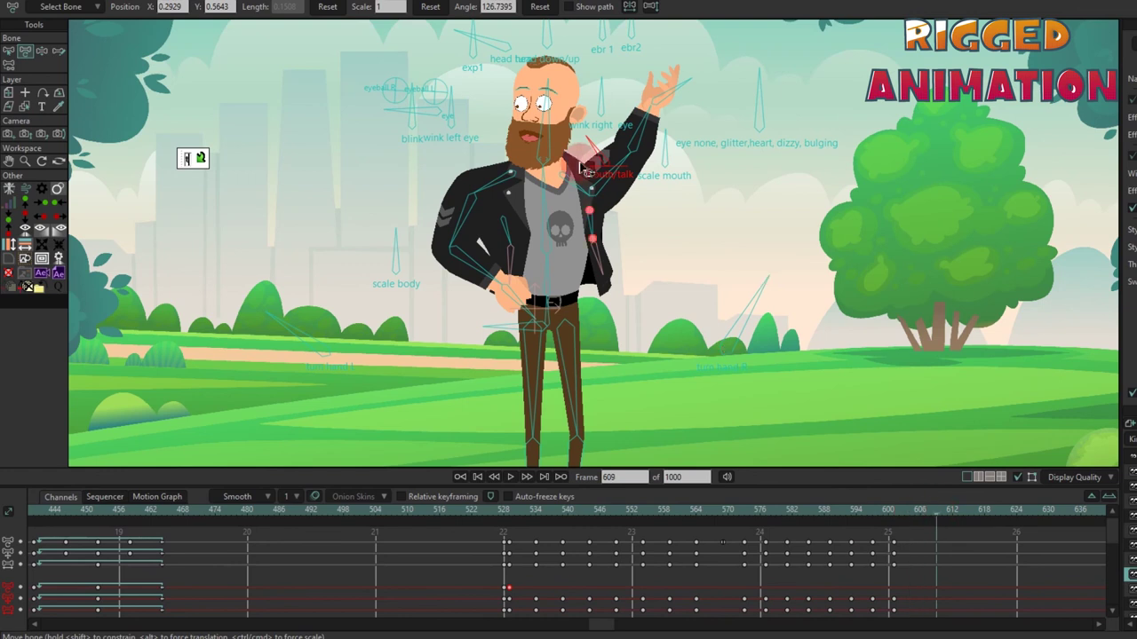
pyautogui.scroll(1, 453, 176)
pyautogui.moveTo(684, 173); pyautogui.dragTo(722, 294)
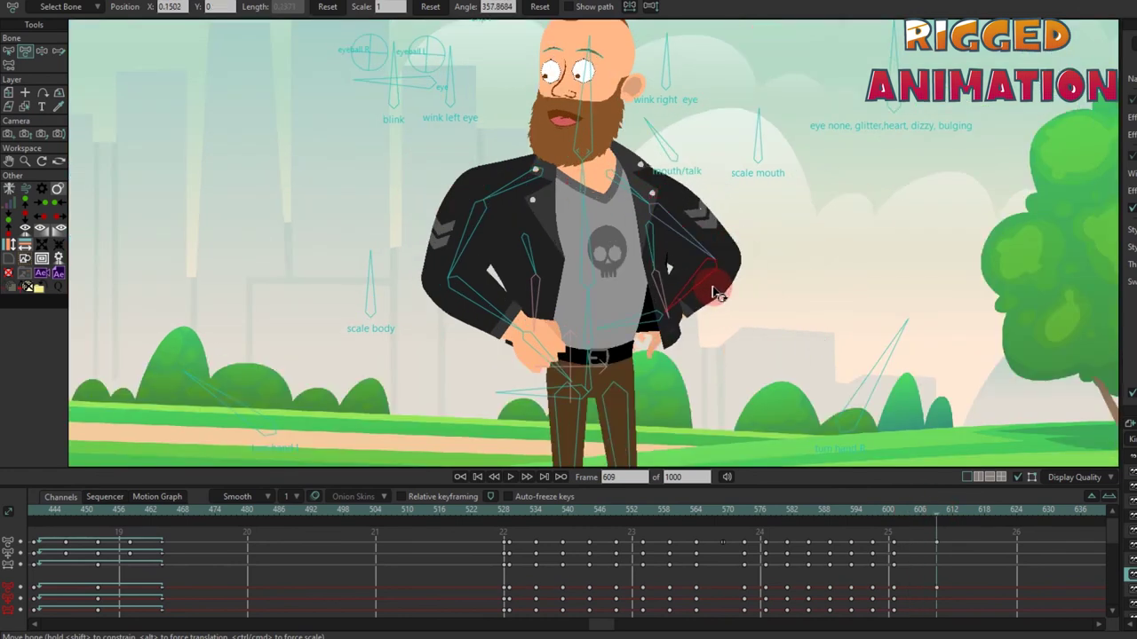
pyautogui.scroll(2, 721, 294)
pyautogui.moveTo(870, 311); pyautogui.dragTo(896, 317)
pyautogui.moveTo(586, 240); pyautogui.dragTo(563, 122)
# - Adjust the turn hand R control for the lowered hand and retime its key from frame 609 to about frame 605
pyautogui.click(753, 251)
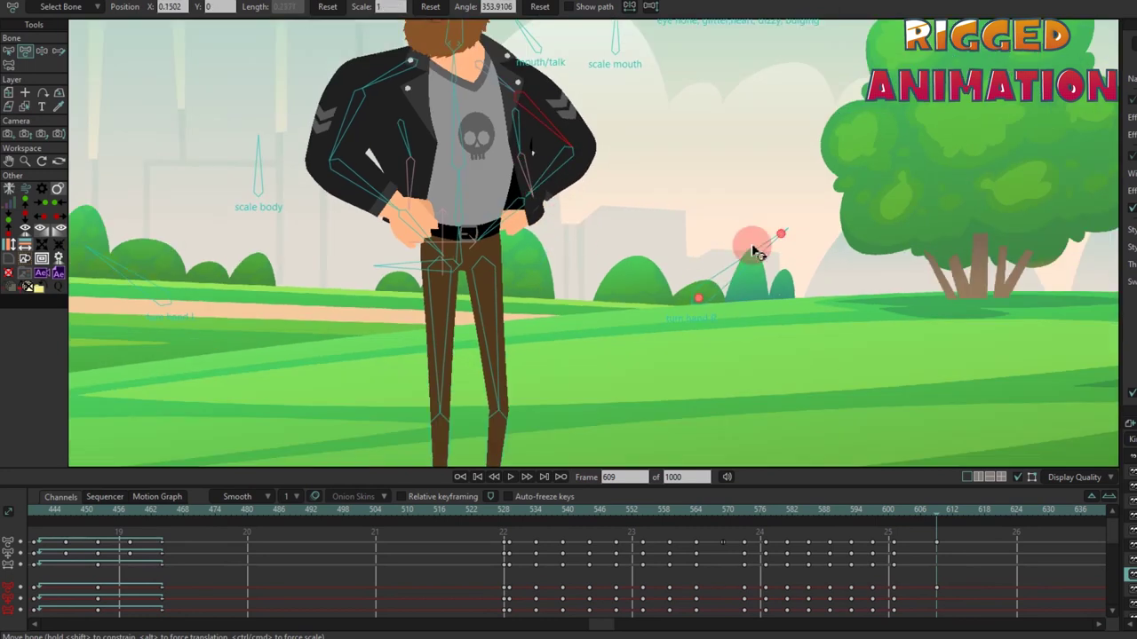
pyautogui.rightClick(941, 591)
pyautogui.click(934, 593)
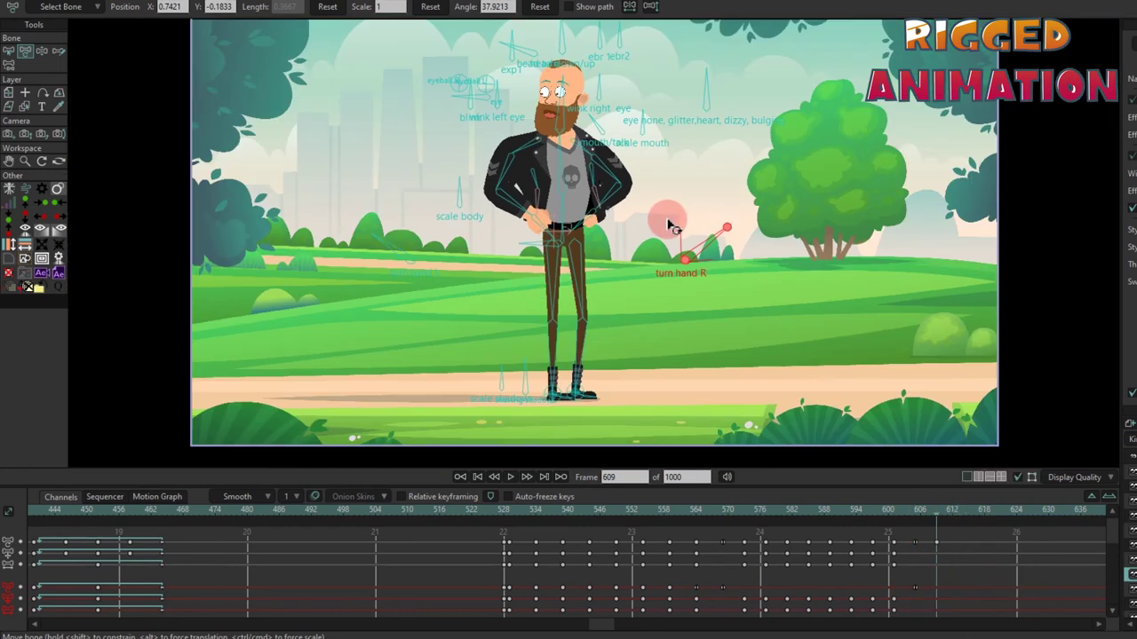
# - At frame 609, turn the head back, restore the smile with the mouth/talk control, and retime the mouth key to about frame 605
pyautogui.click(891, 517)
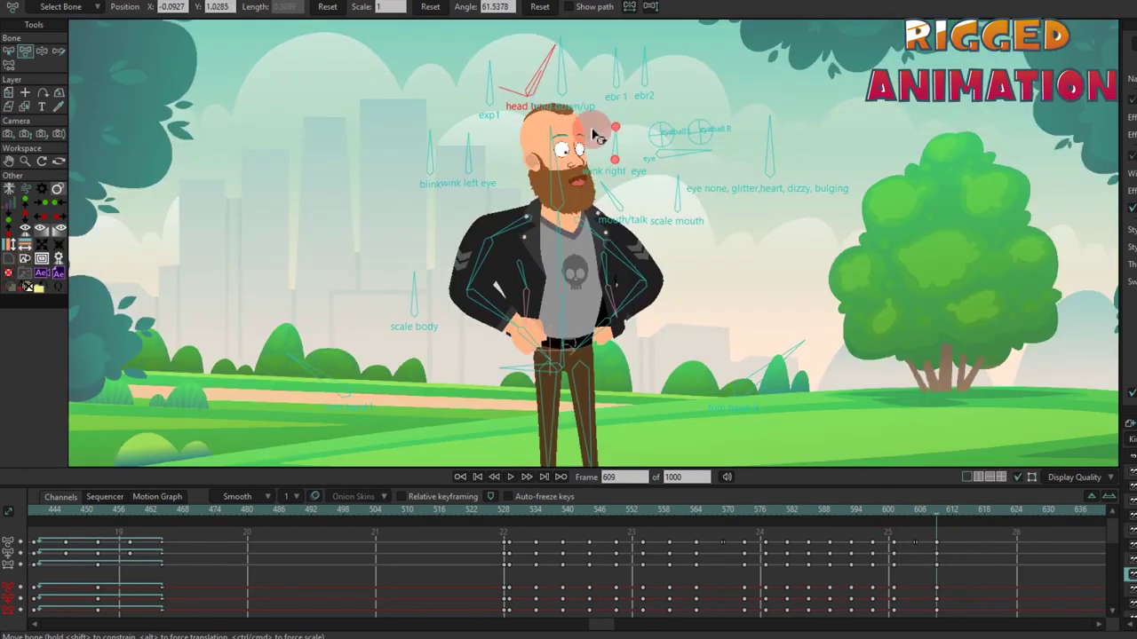
pyautogui.moveTo(536, 73); pyautogui.dragTo(530, 64)
pyautogui.click(619, 249)
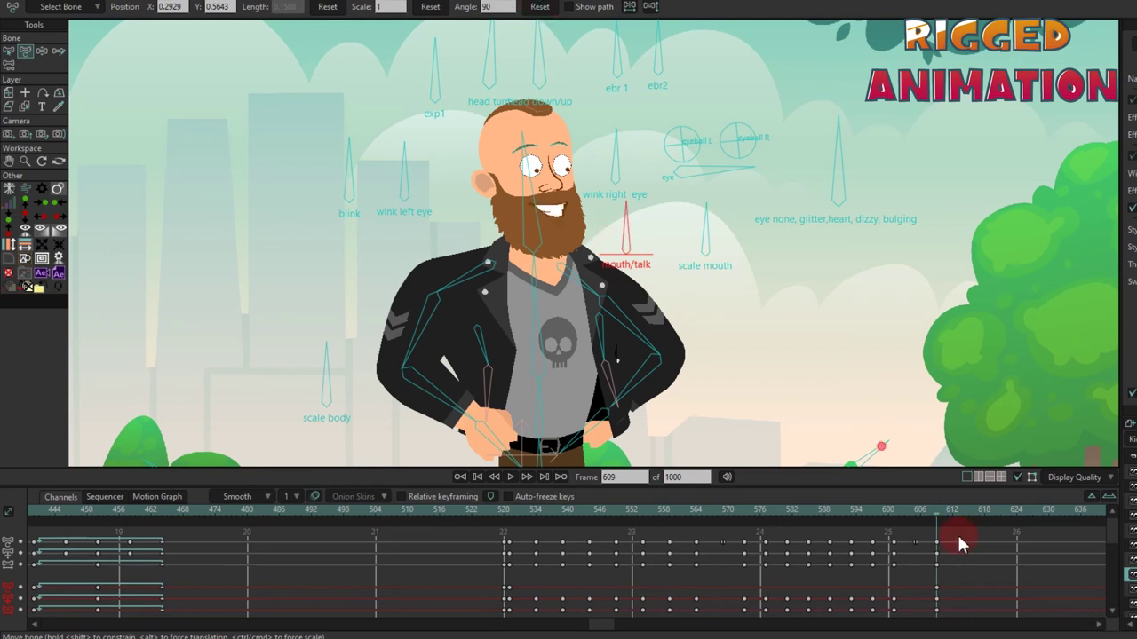
pyautogui.rightClick(939, 593)
# - Check the mouth between frames 595 and 605 and set the mouth/talk key at frame 529 to Step interpolation
pyautogui.click(955, 515)
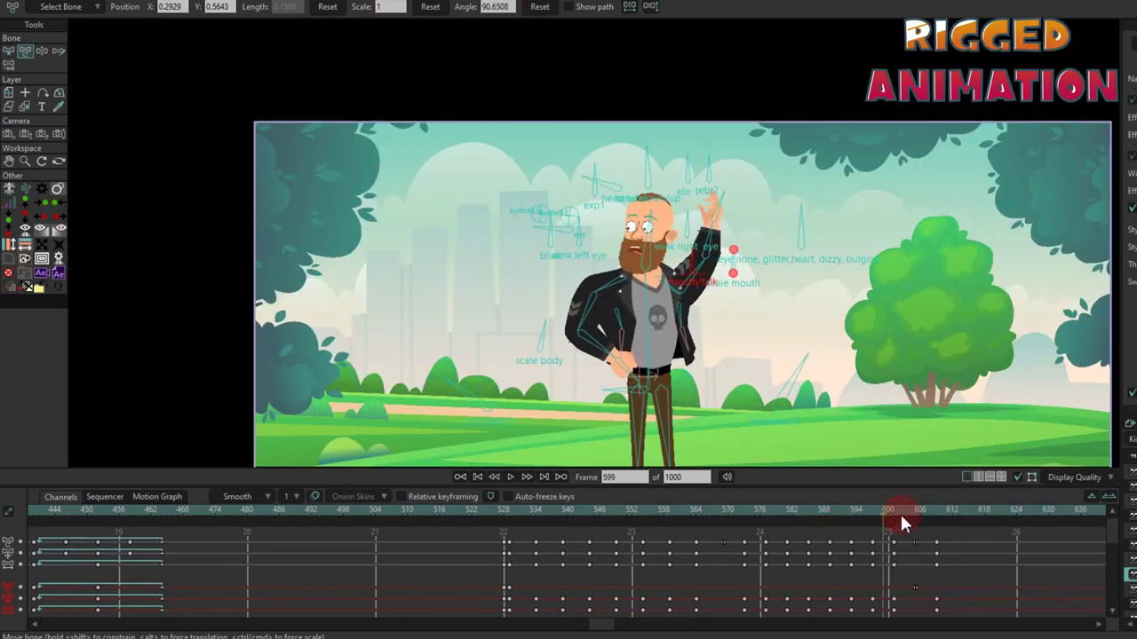
pyautogui.moveTo(899, 512); pyautogui.dragTo(912, 520)
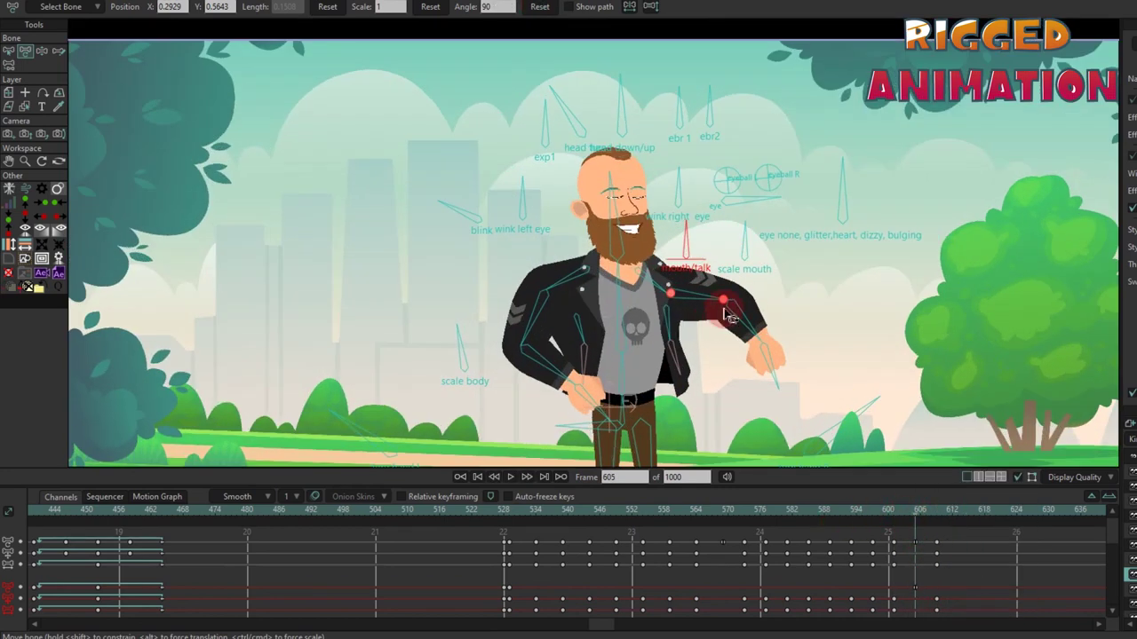
pyautogui.click(861, 513)
pyautogui.rightClick(507, 588)
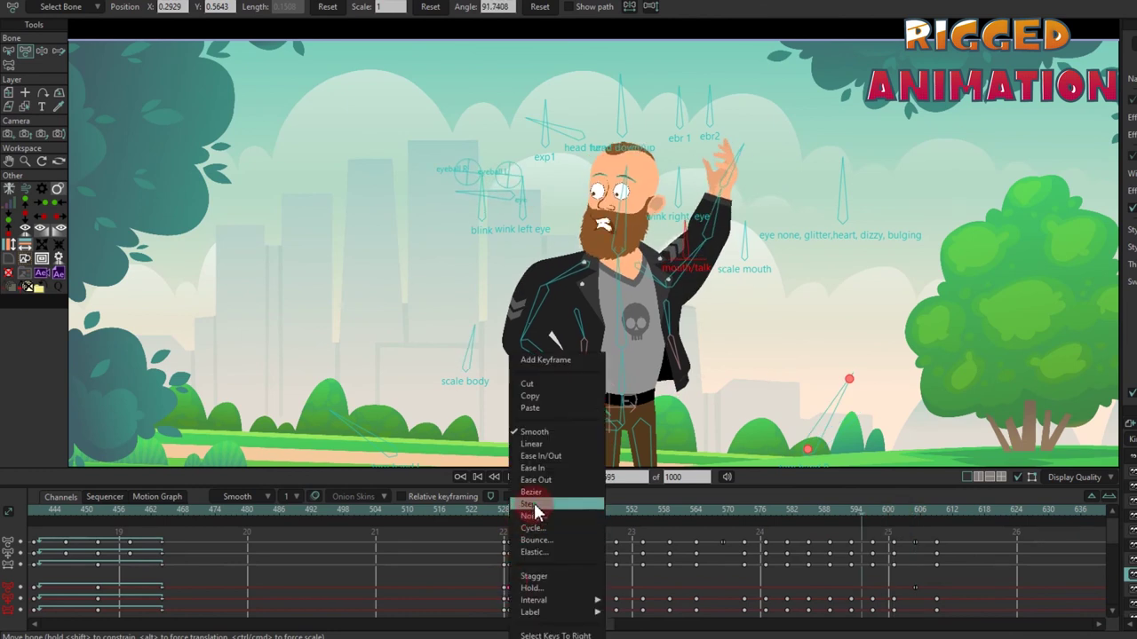
pyautogui.click(533, 511)
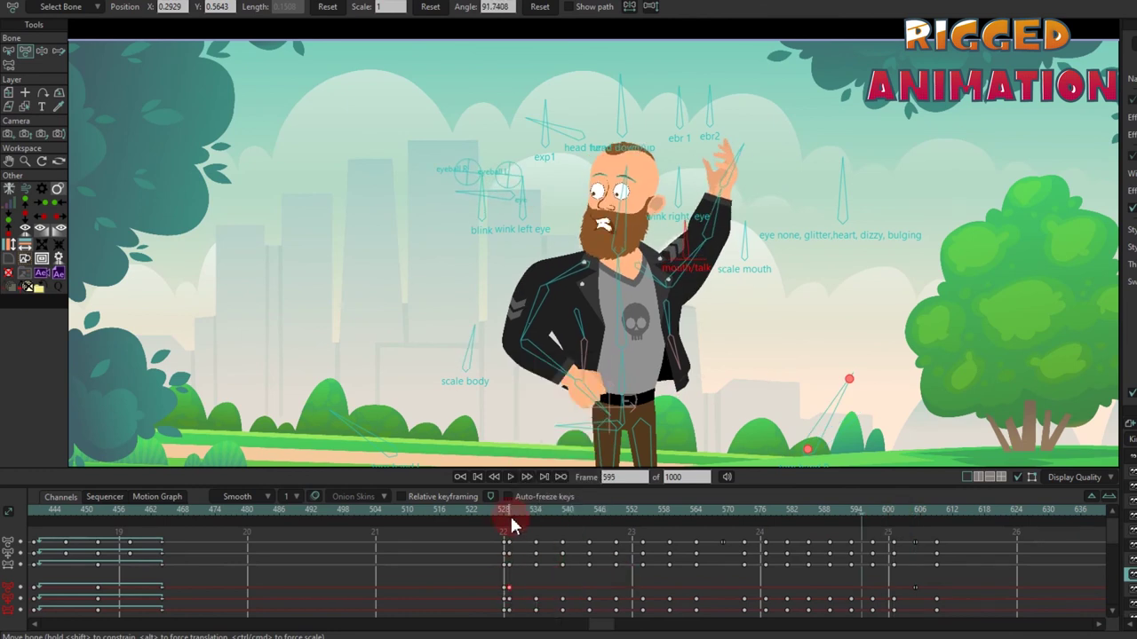
pyautogui.click(935, 561)
pyautogui.click(935, 511)
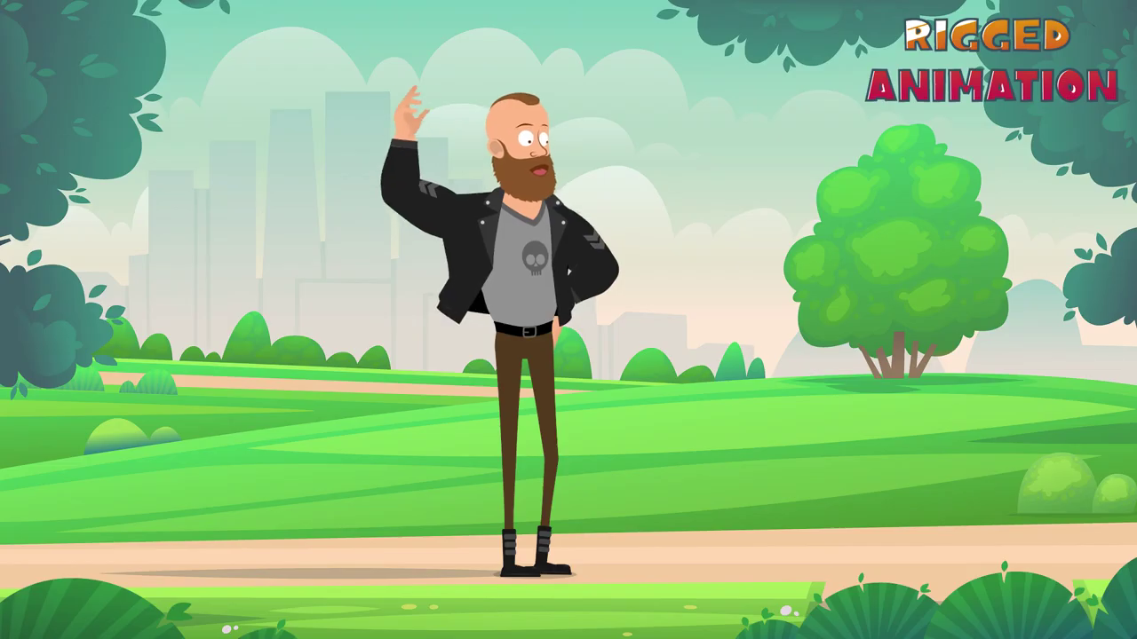